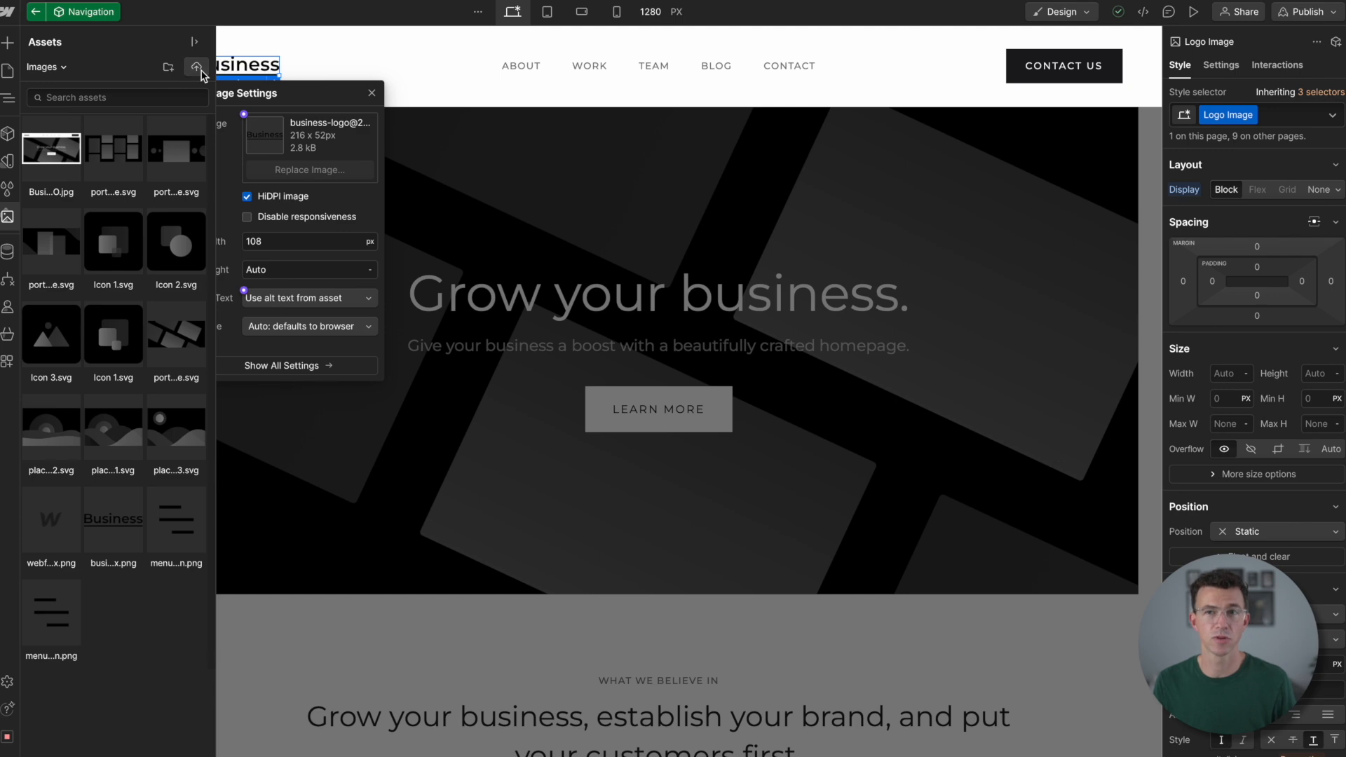
# - Upload the personal logo PNG from the tutorial files folder and use it as the navigation bar's logo image
pyautogui.click(541, 466)
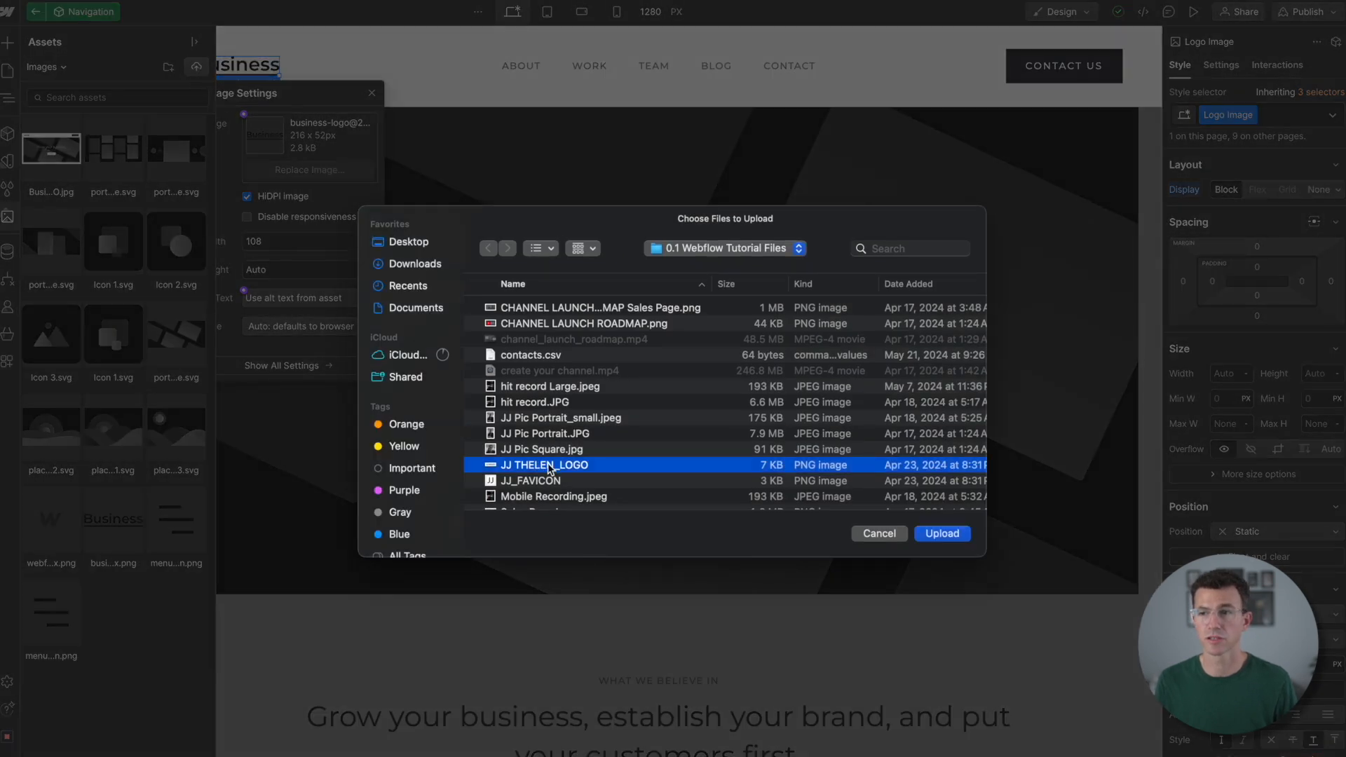
pyautogui.click(941, 535)
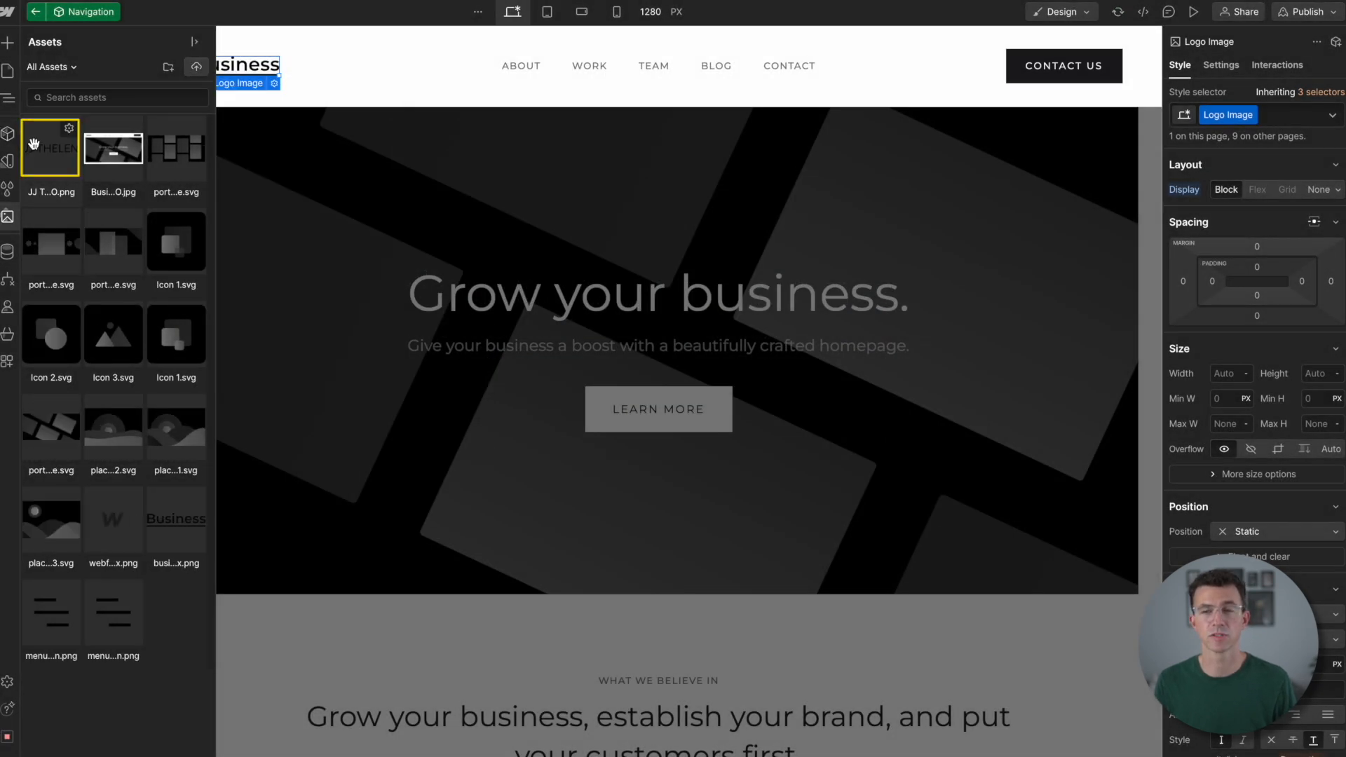
pyautogui.click(36, 146)
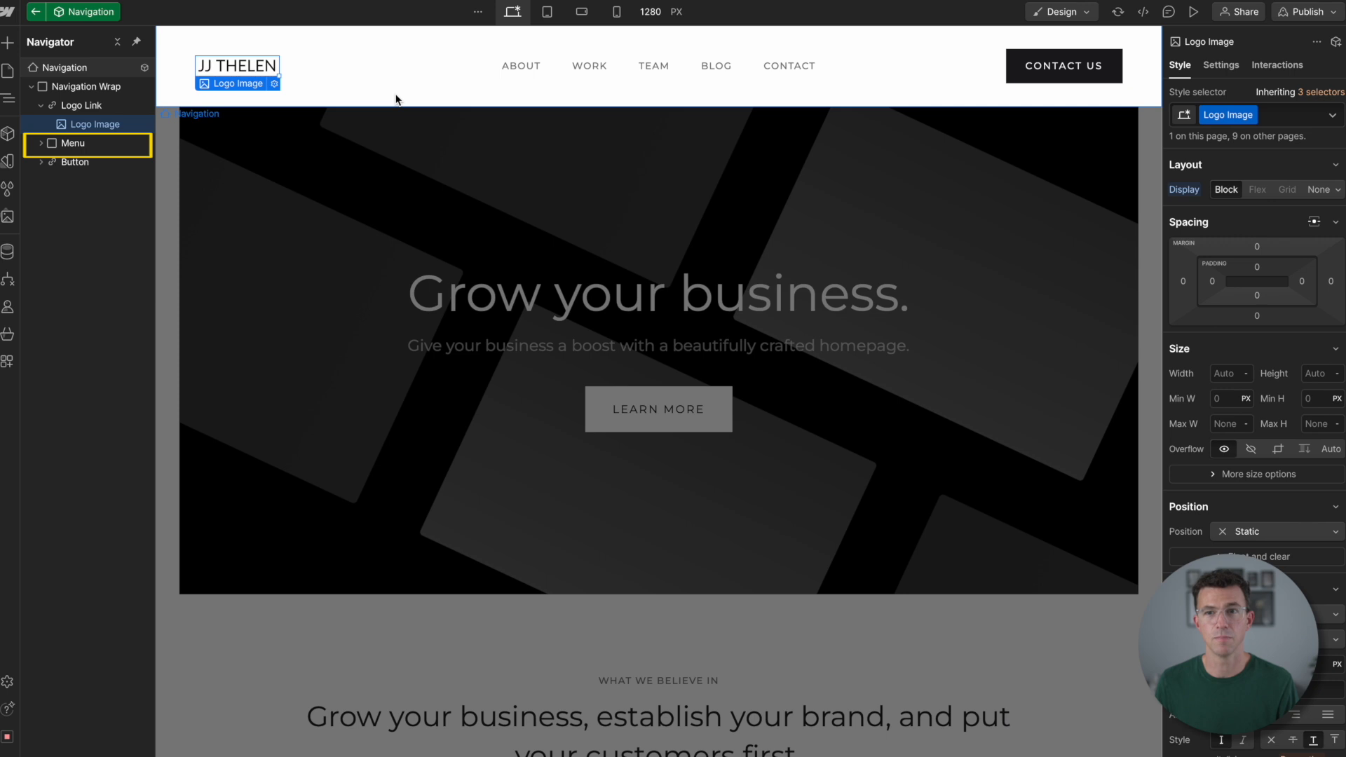
# - Delete the About, Work, Team and Blog items and the Contact Us button from the navigation
pyautogui.click(519, 70)
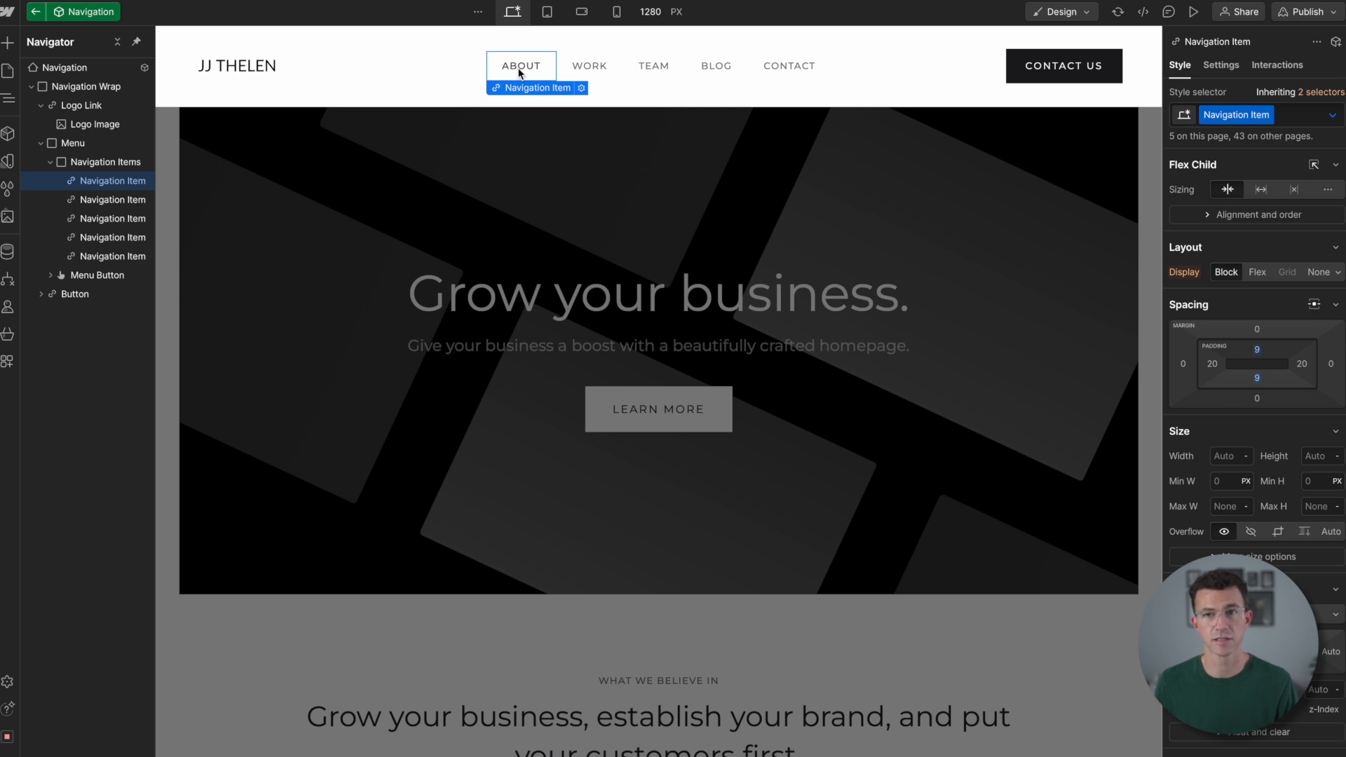
pyautogui.press('Delete')
pyautogui.press('Delete')
pyautogui.press('Delete')
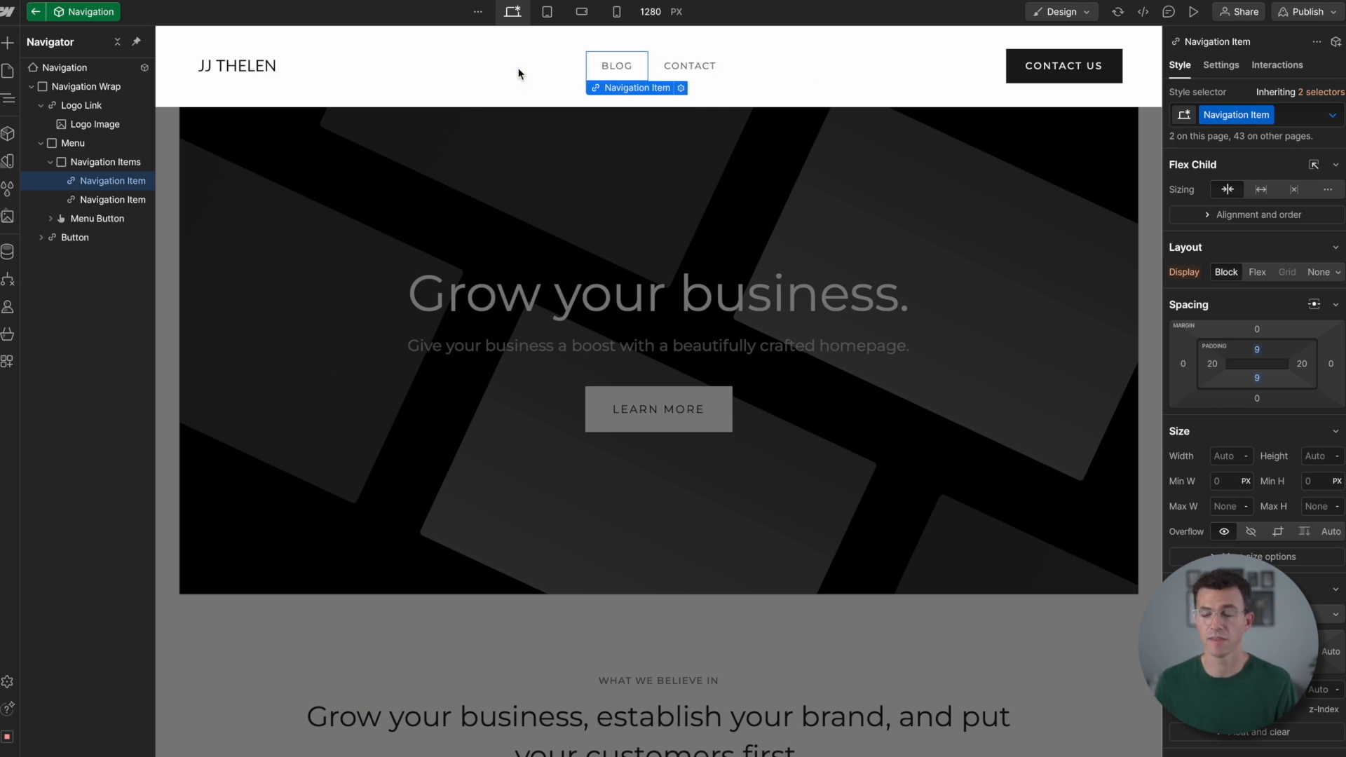
pyautogui.press('Delete')
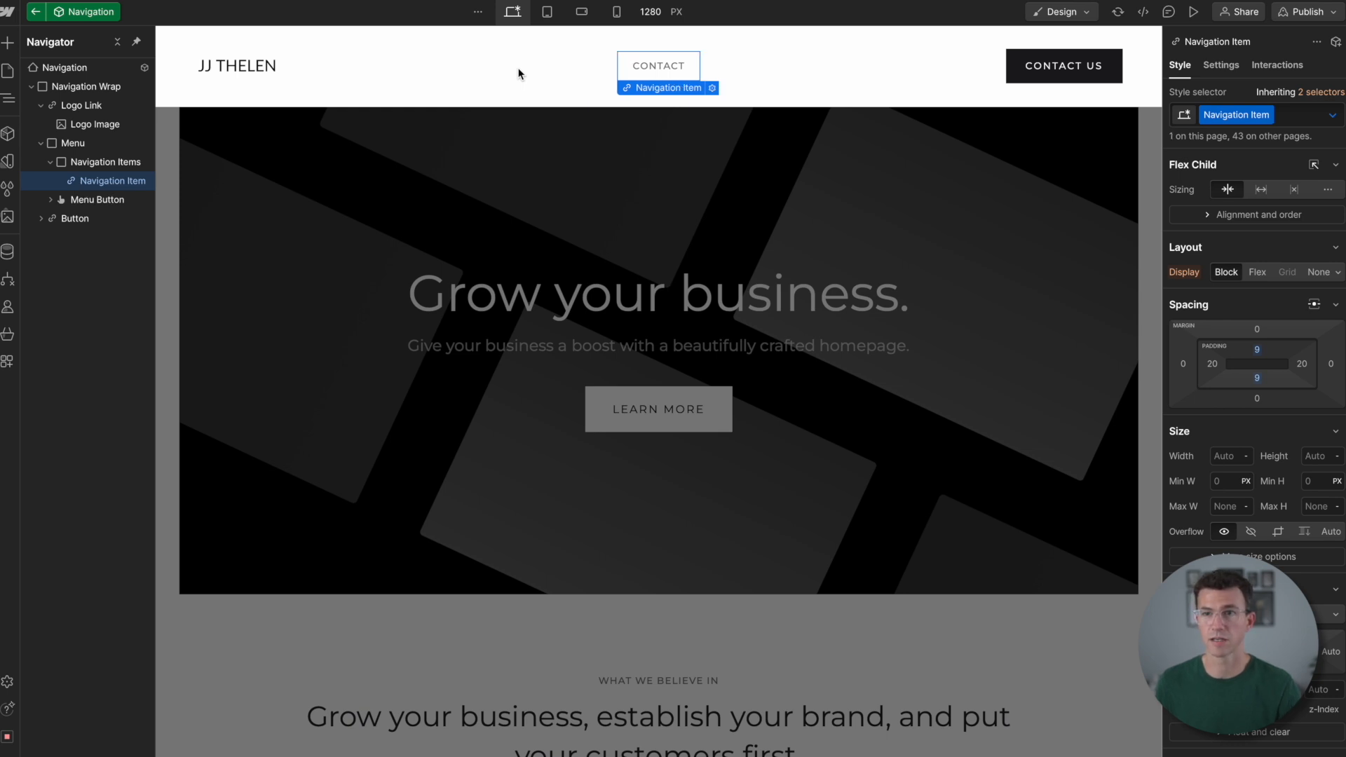
pyautogui.click(72, 221)
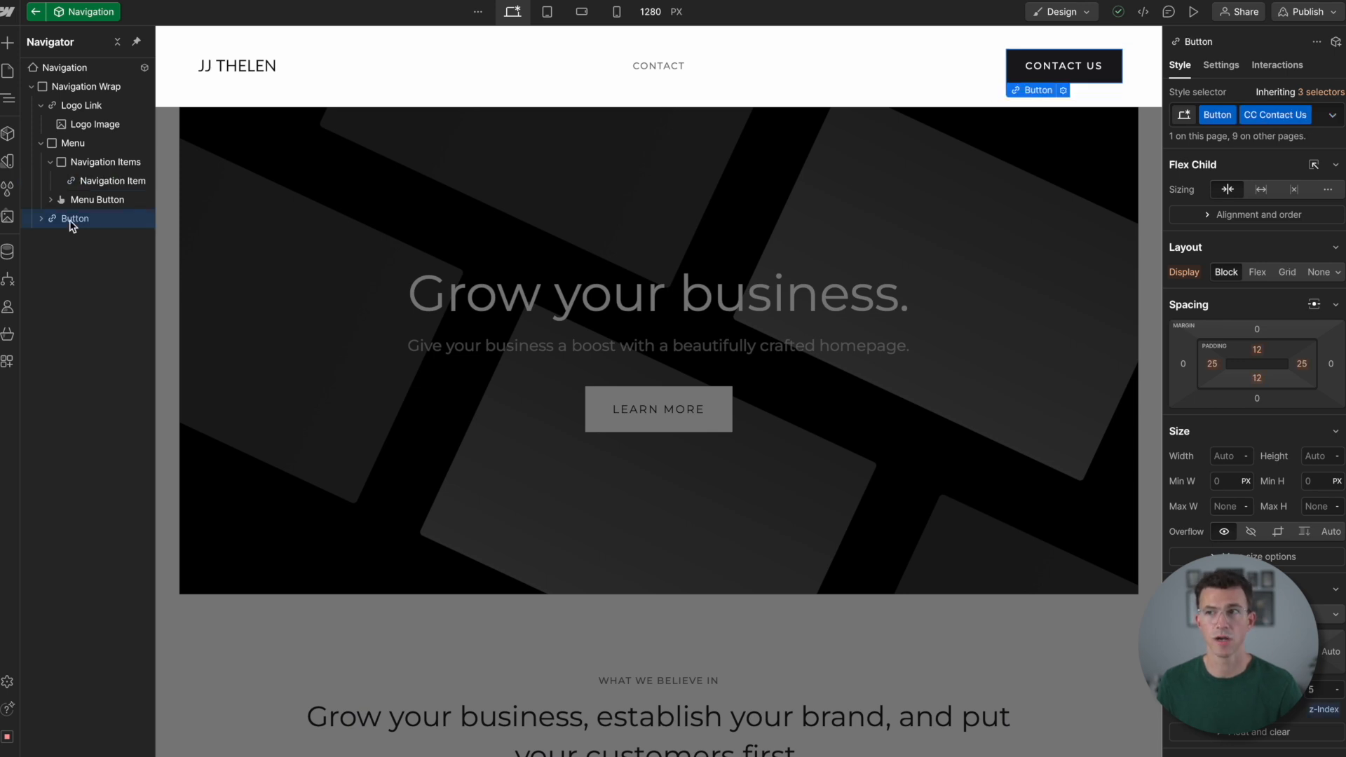
pyautogui.press('Delete')
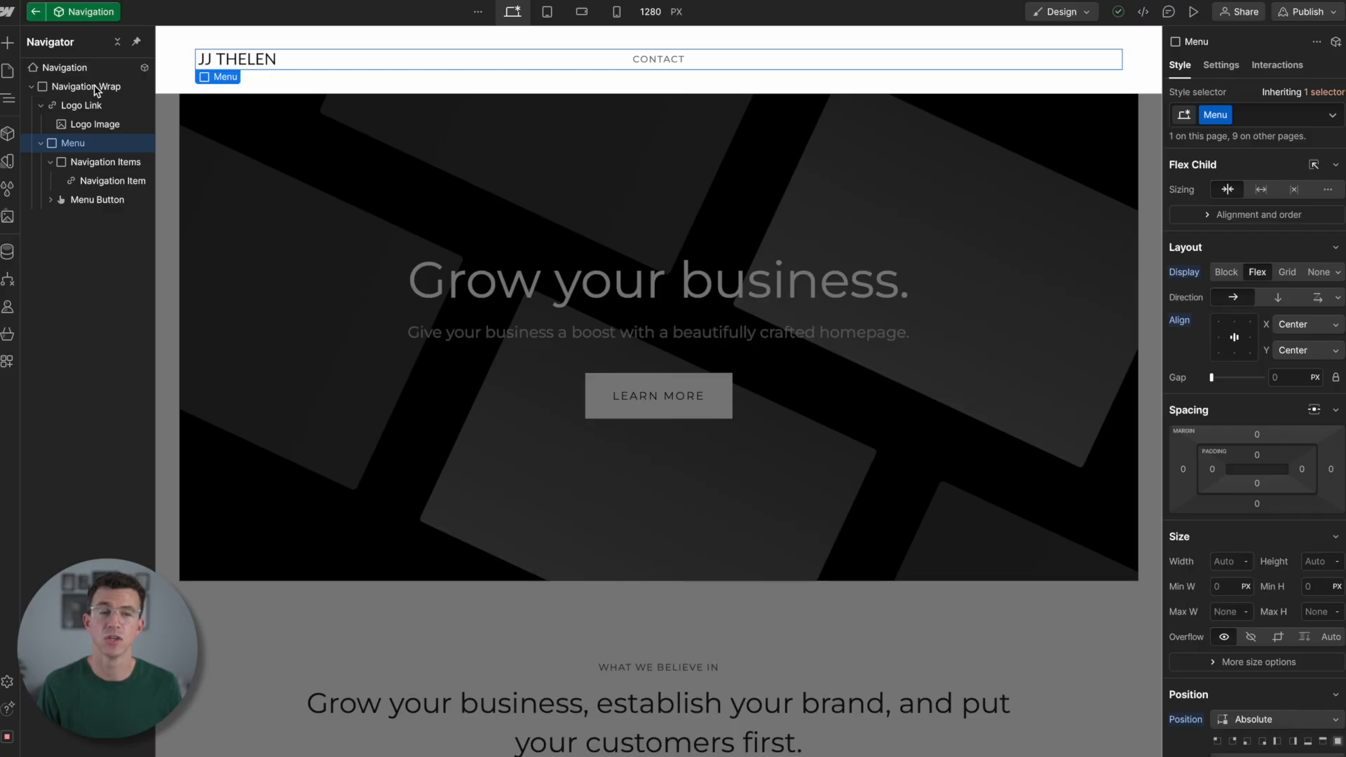
# - Align the Menu block's contents horizontally to the right, keeping them vertically centred, and leave the Navigation component
pyautogui.click(96, 88)
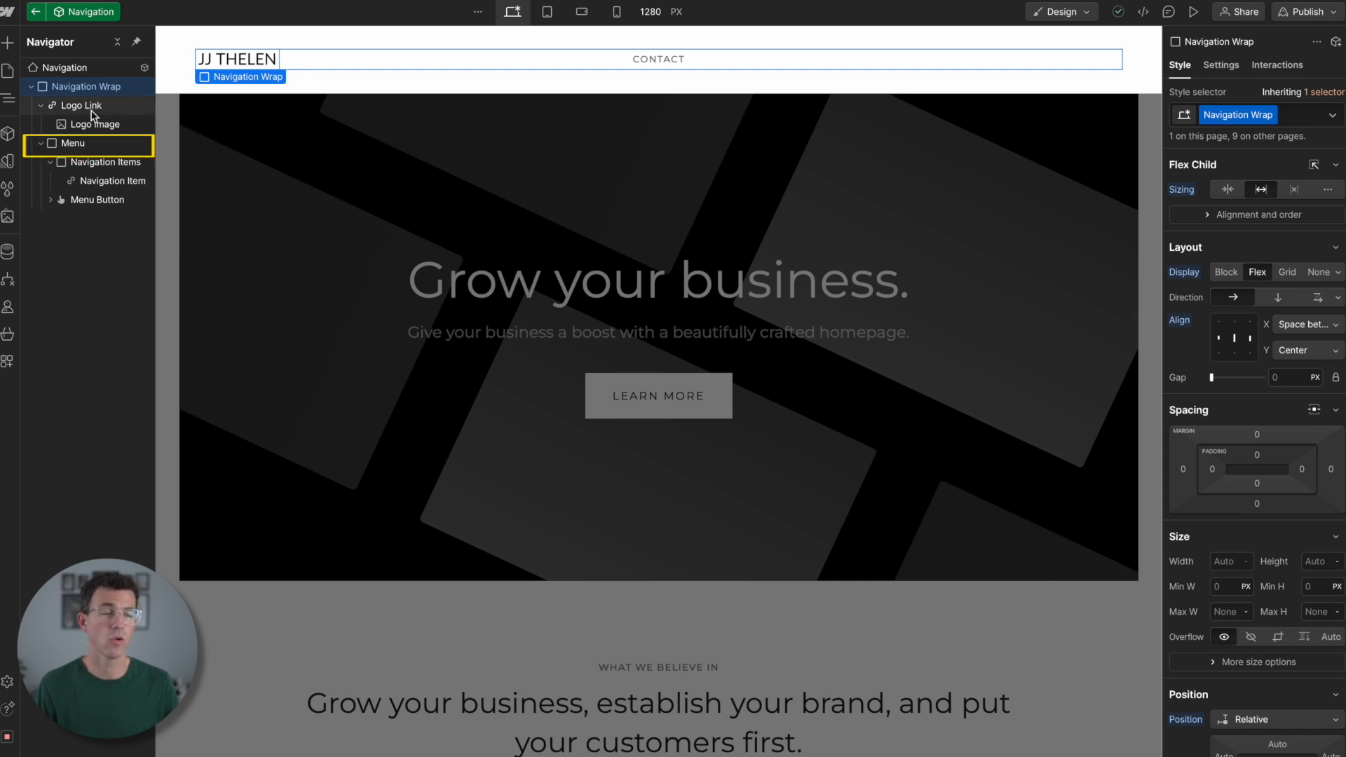
pyautogui.click(77, 144)
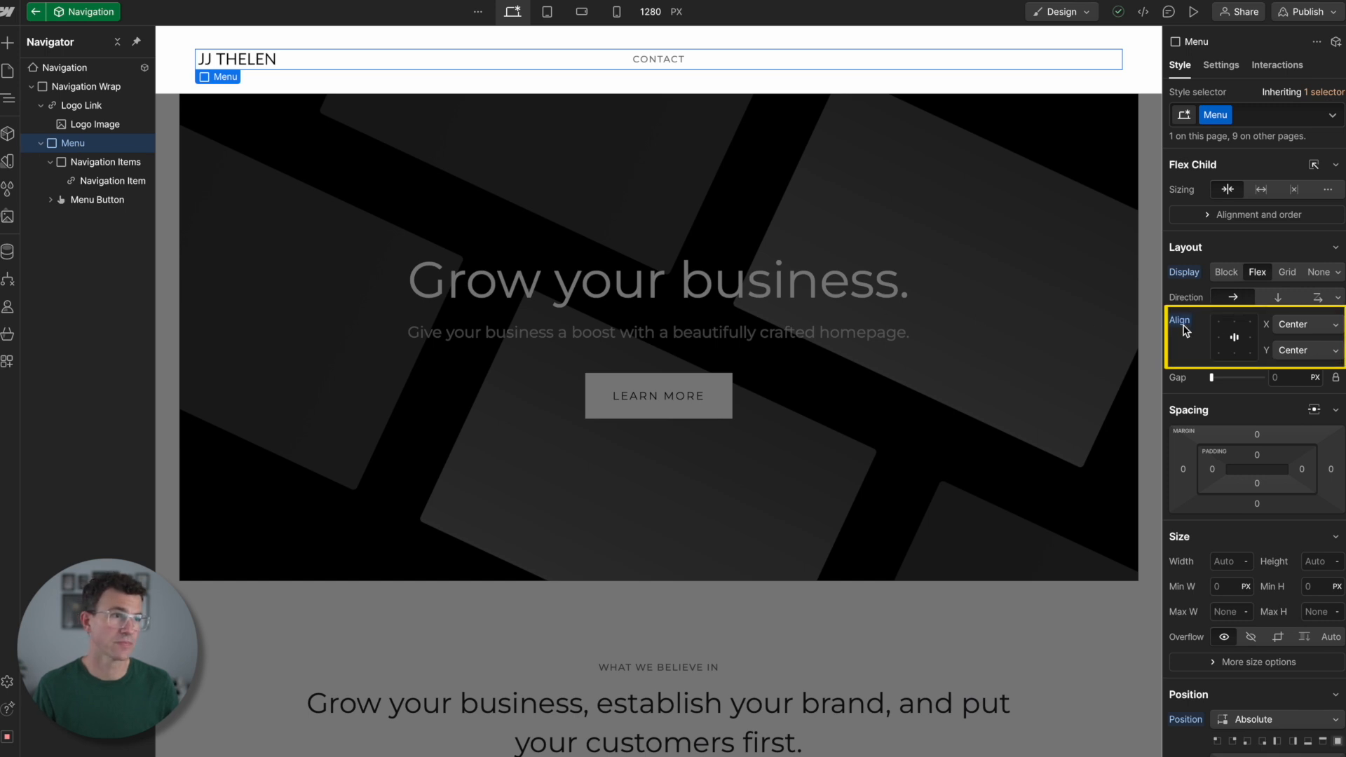
pyautogui.click(1252, 338)
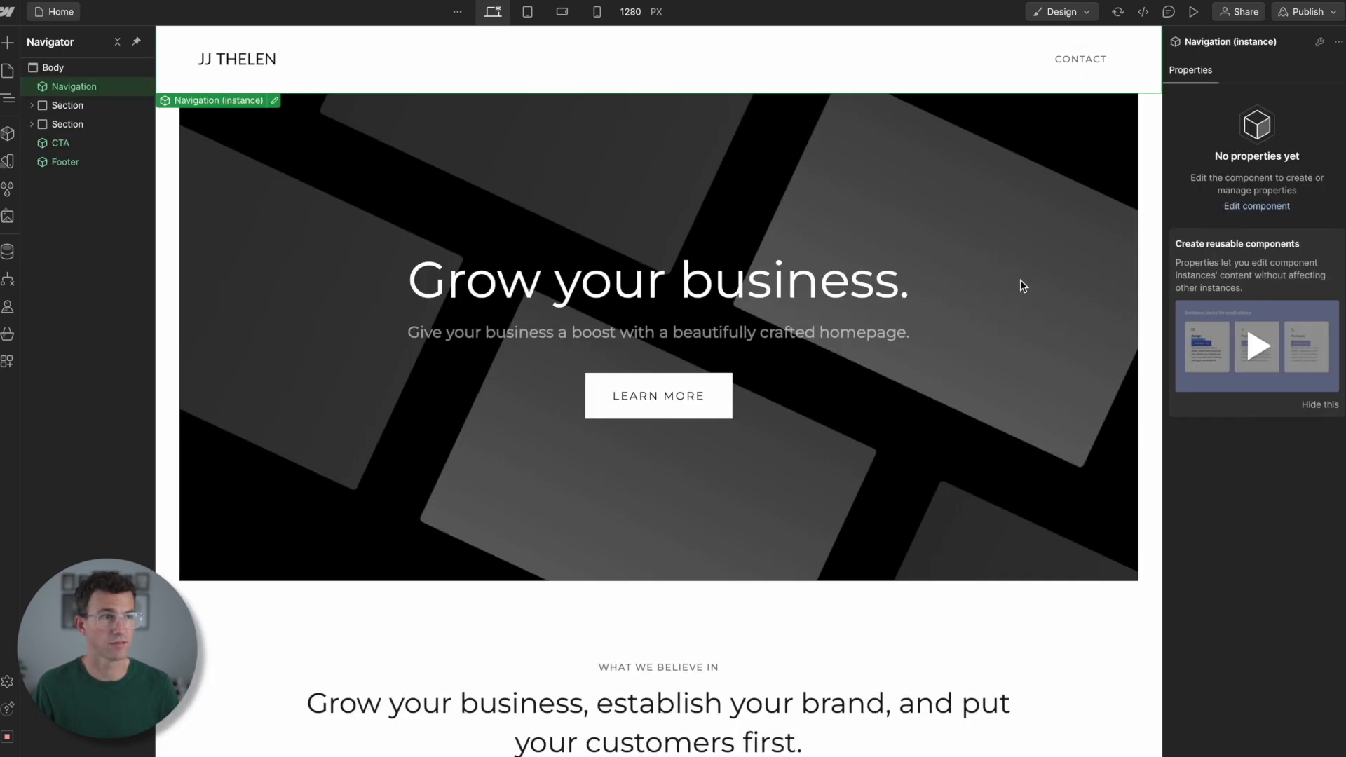
pyautogui.click(1020, 280)
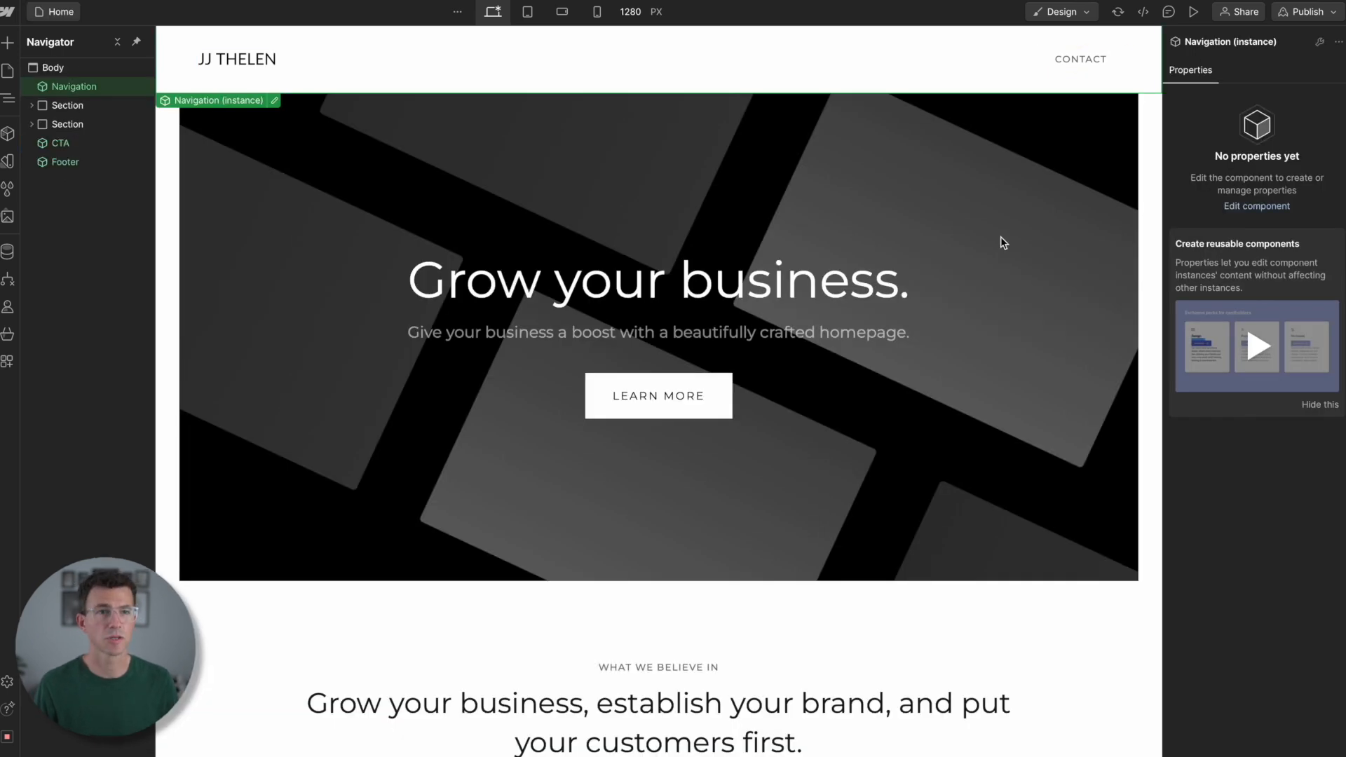
# - Remove the portfolio 2 - wide.svg background image from the Intro Header
pyautogui.click(1013, 231)
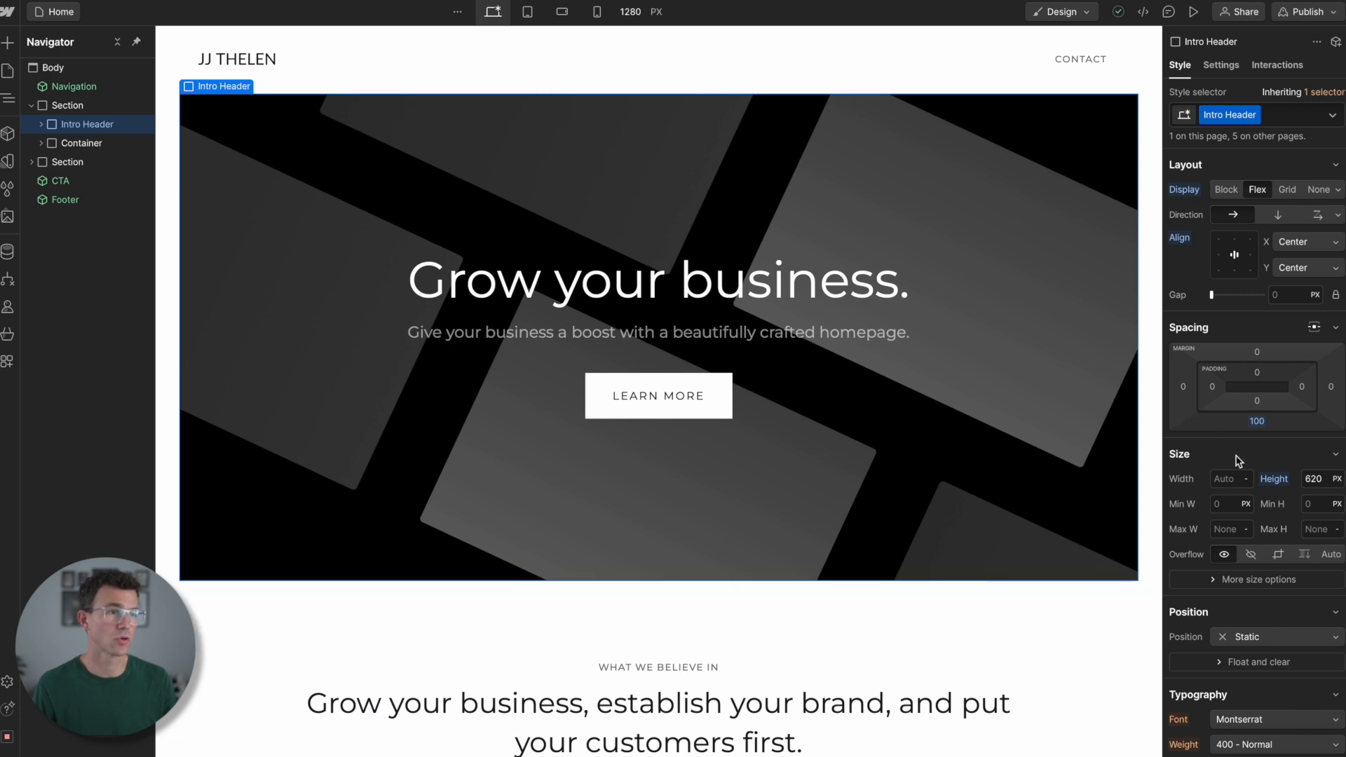
pyautogui.scroll(-5, 1238, 460)
pyautogui.scroll(-4, 1238, 461)
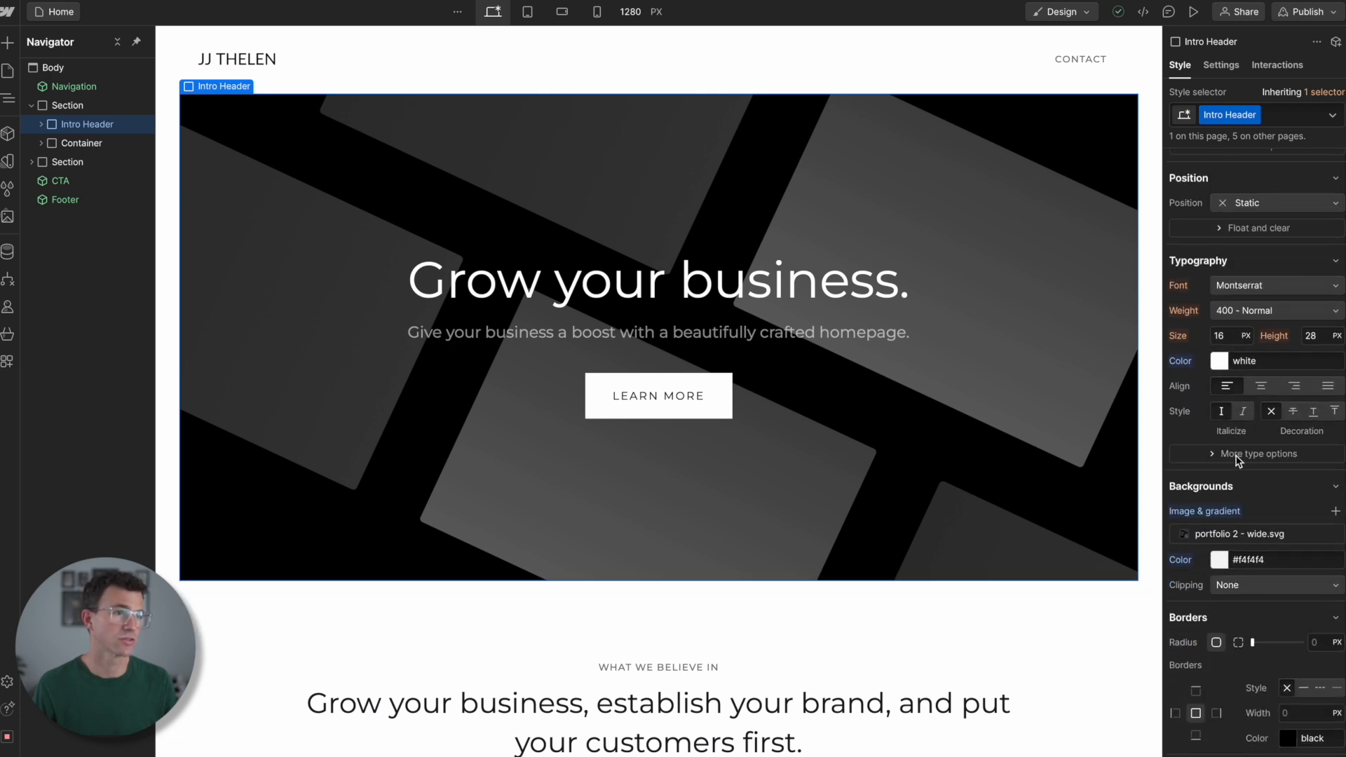
pyautogui.moveTo(1316, 395)
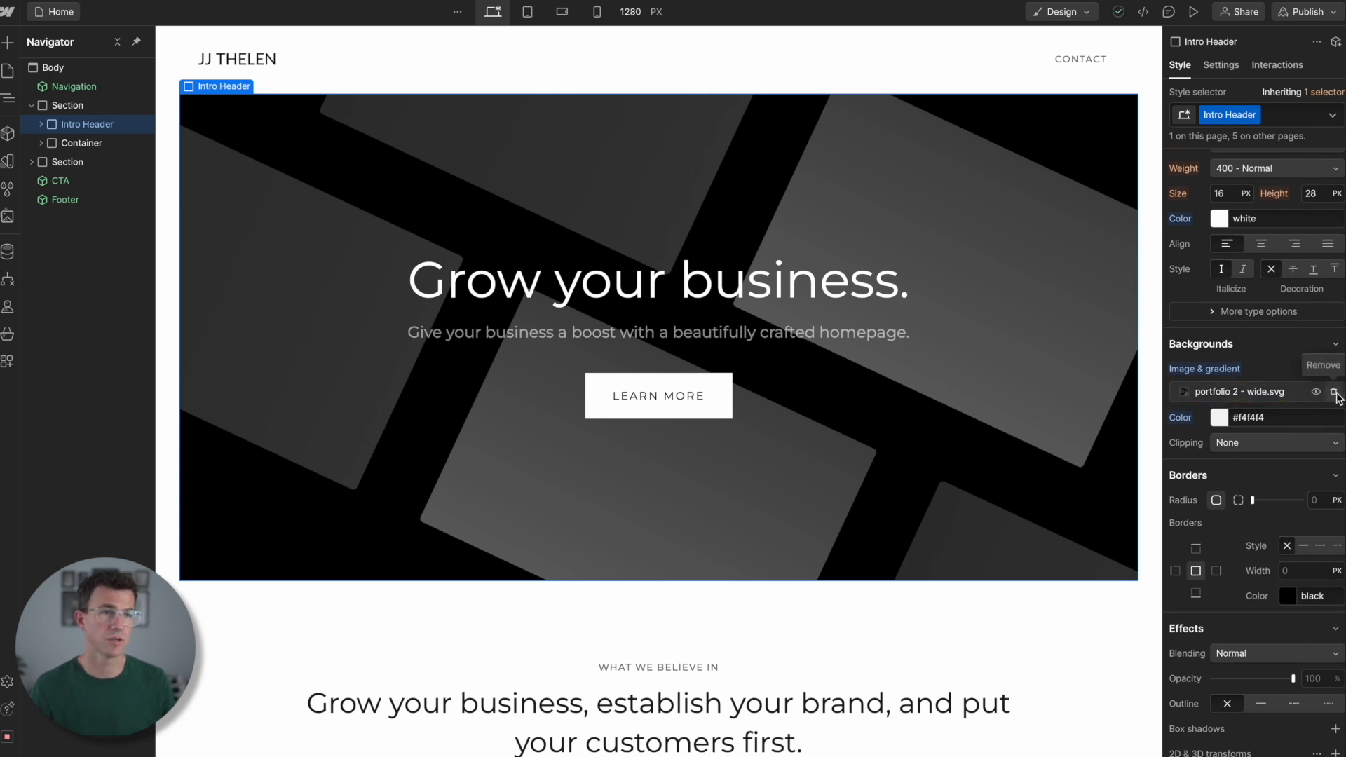
pyautogui.click(1335, 392)
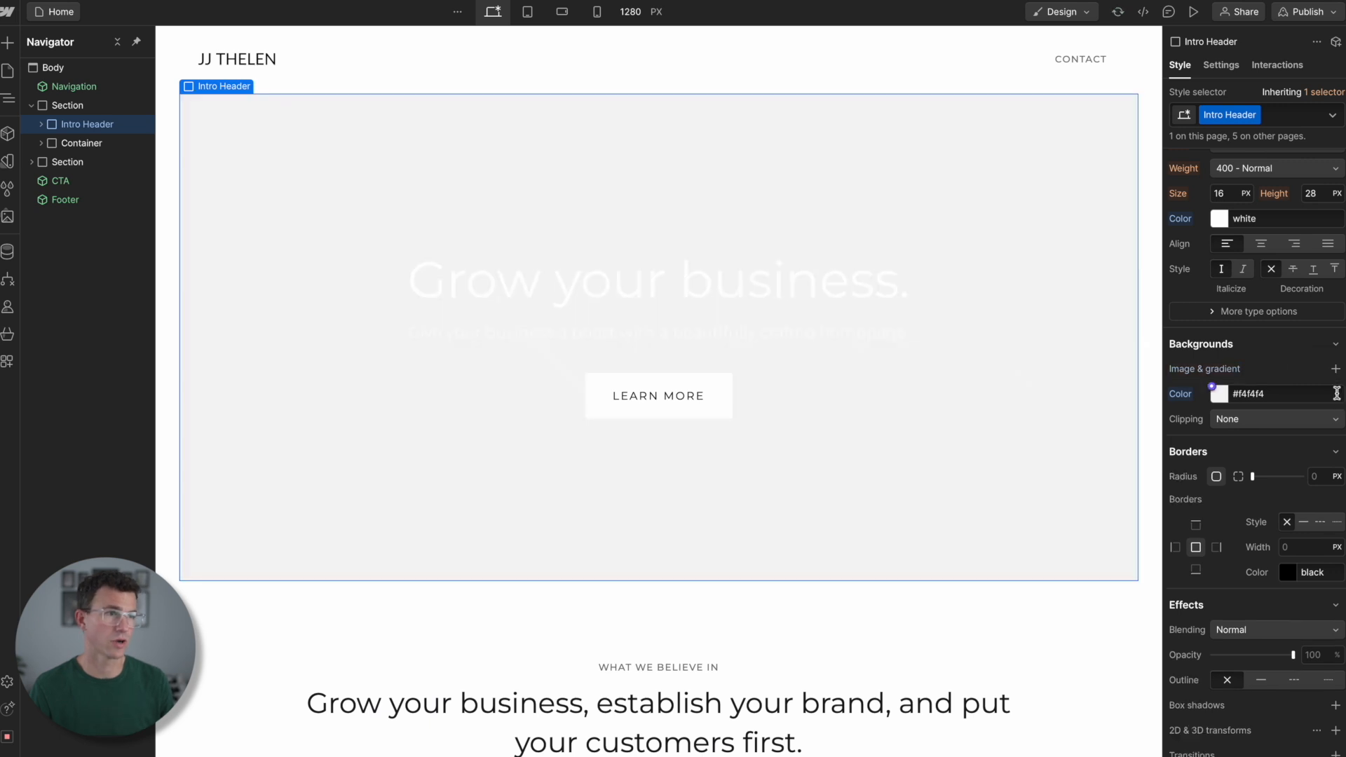
# - Set the Intro Header's background color to the blue-violet #400dd8
pyautogui.click(1223, 396)
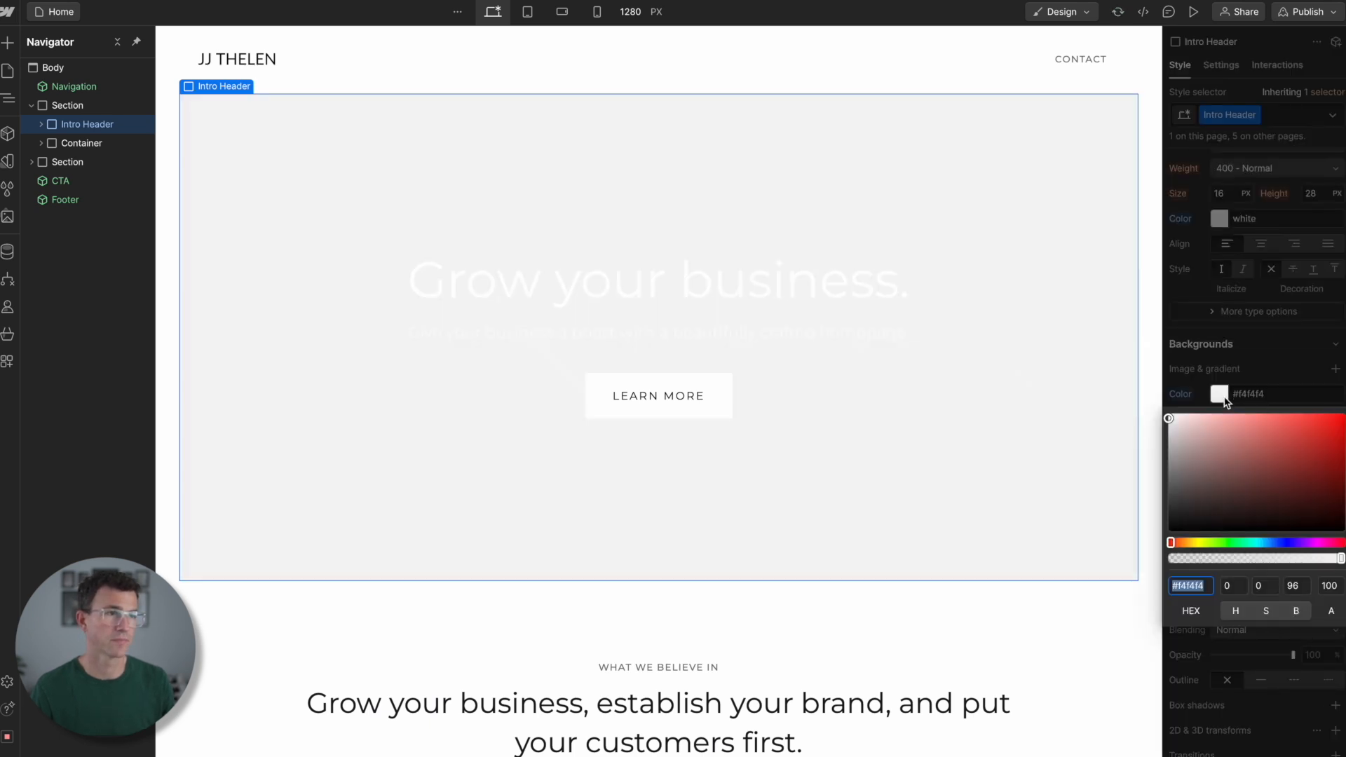
pyautogui.click(1289, 543)
pyautogui.click(1334, 432)
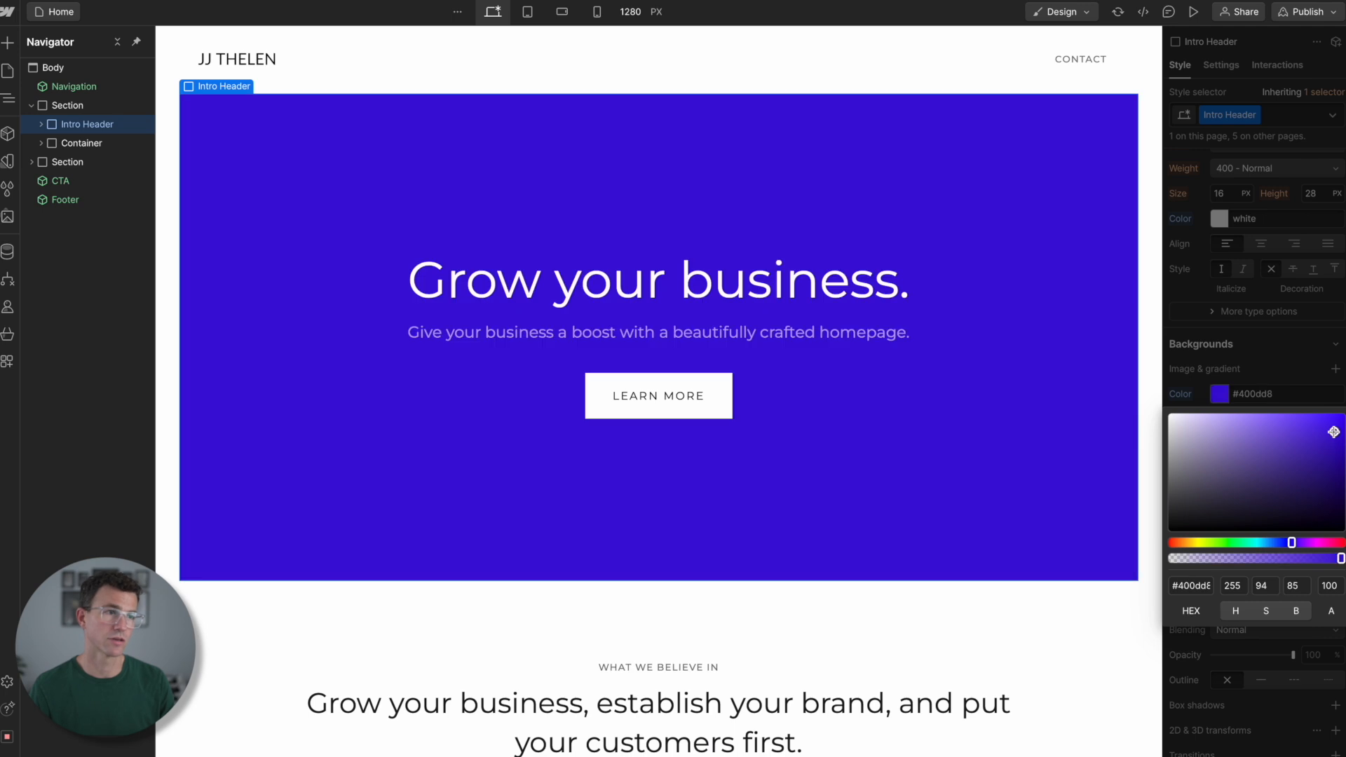
pyautogui.click(1332, 375)
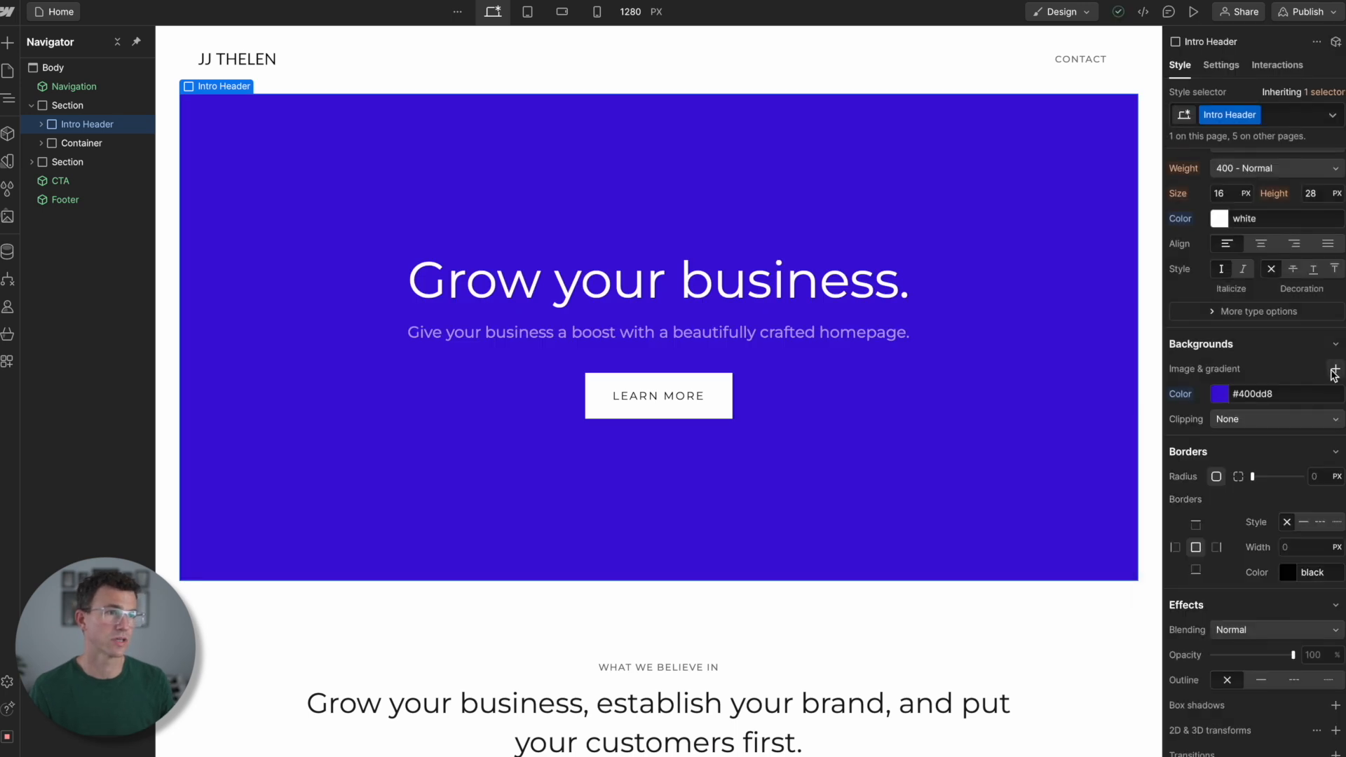
# - Add a linear gradient background to the Intro Header with #3610e0 as its first color stop
pyautogui.click(1334, 370)
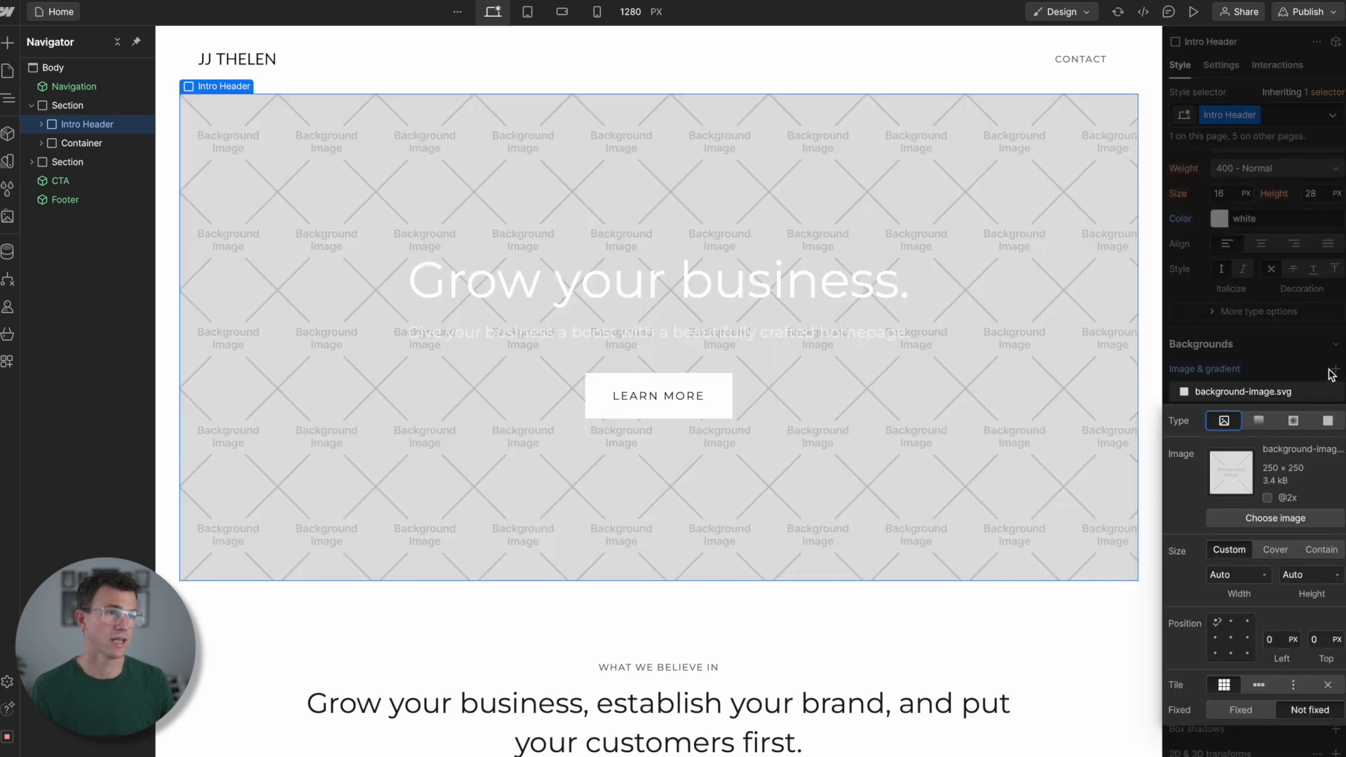
pyautogui.click(1260, 422)
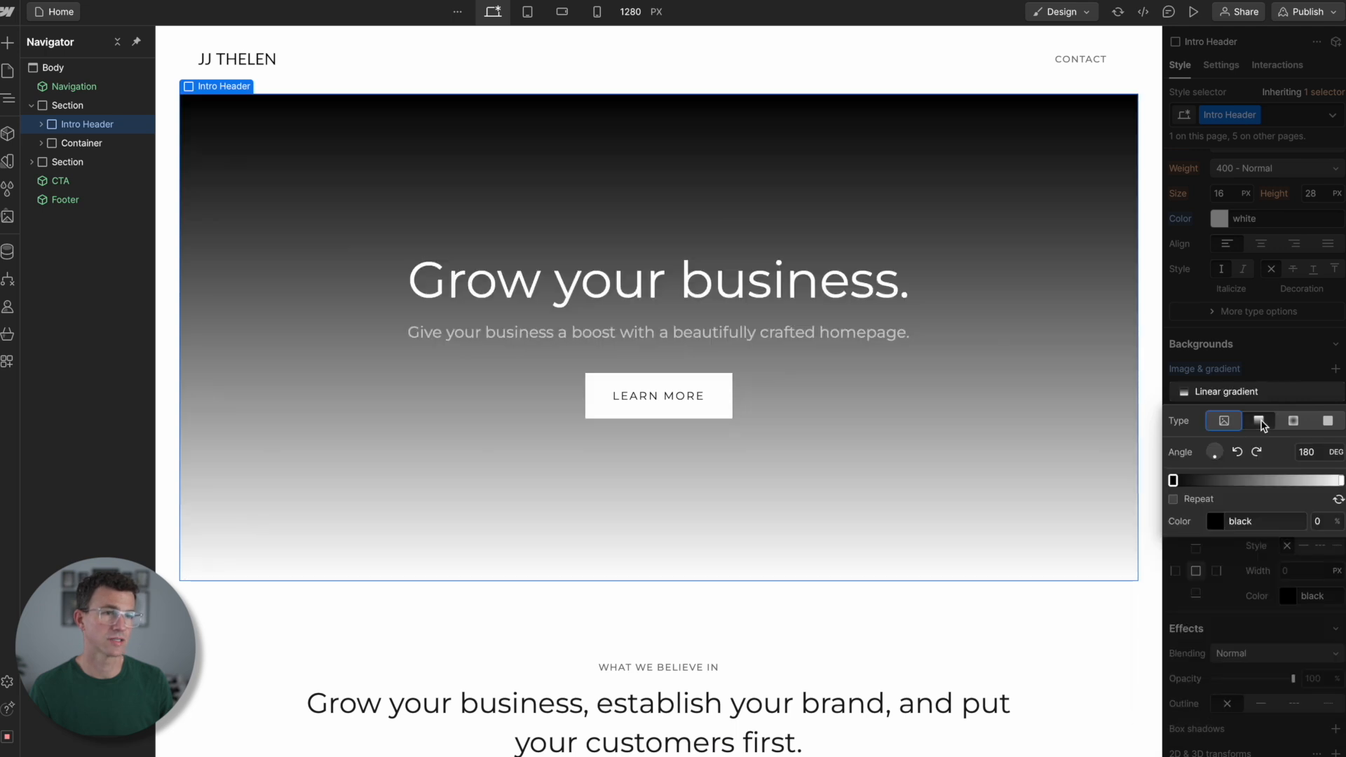
pyautogui.click(1215, 521)
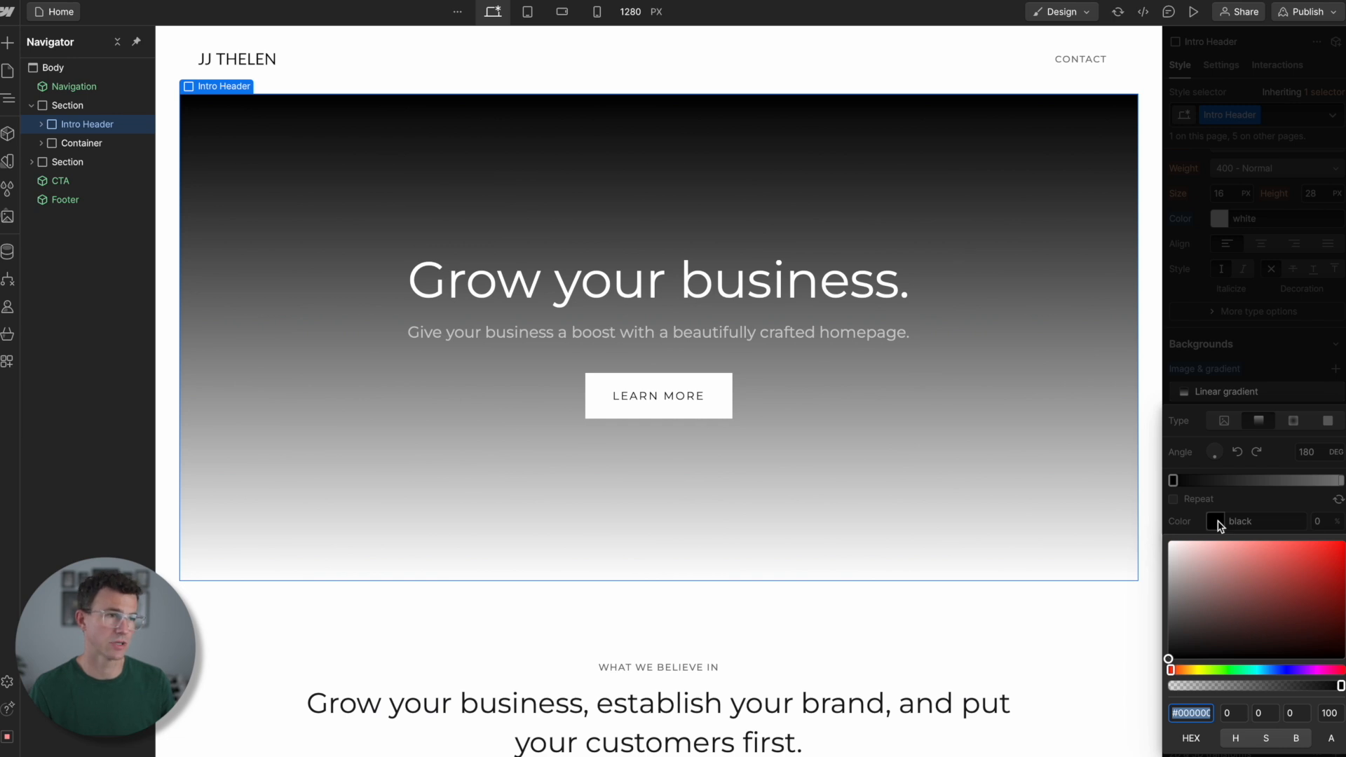
pyautogui.click(1288, 670)
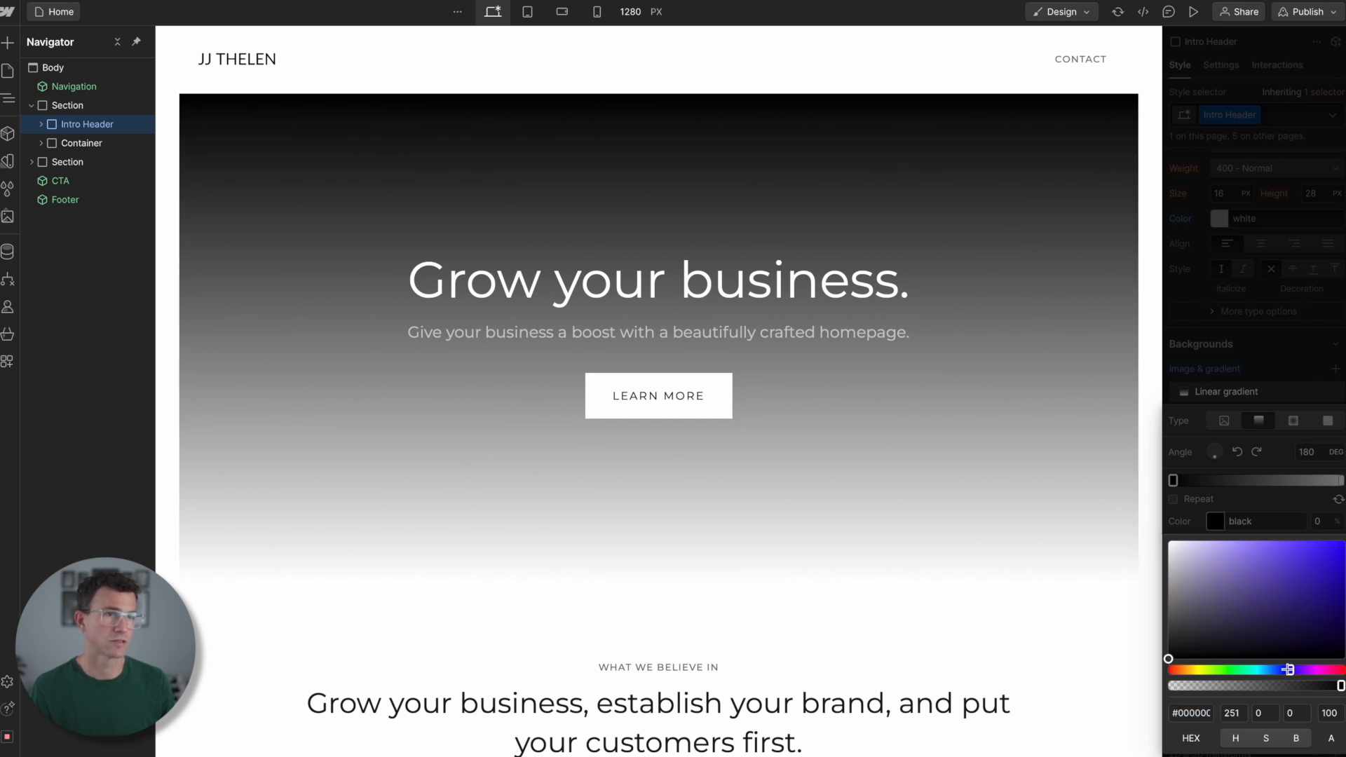
pyautogui.click(1332, 555)
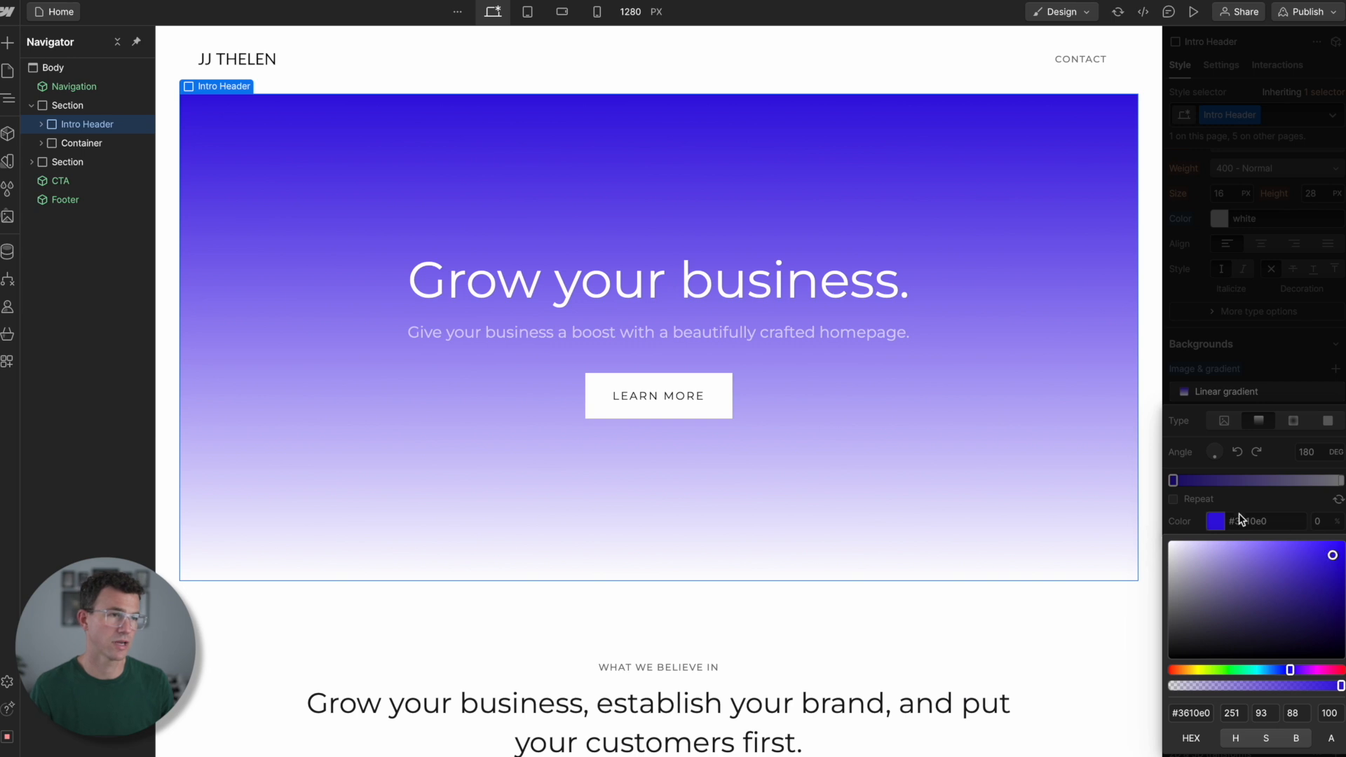
pyautogui.click(1211, 454)
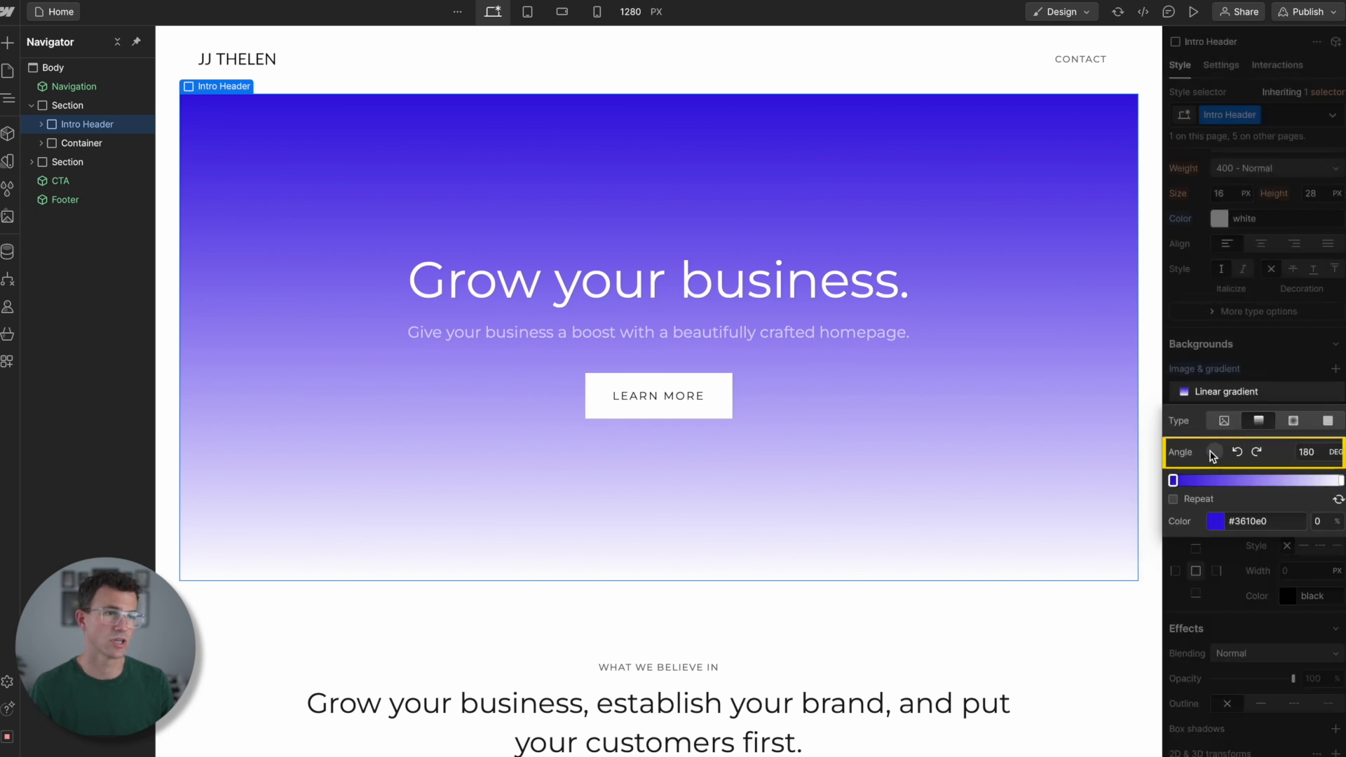
# - Rotate the linear gradient to an angle of 108 degrees
pyautogui.click(1212, 455)
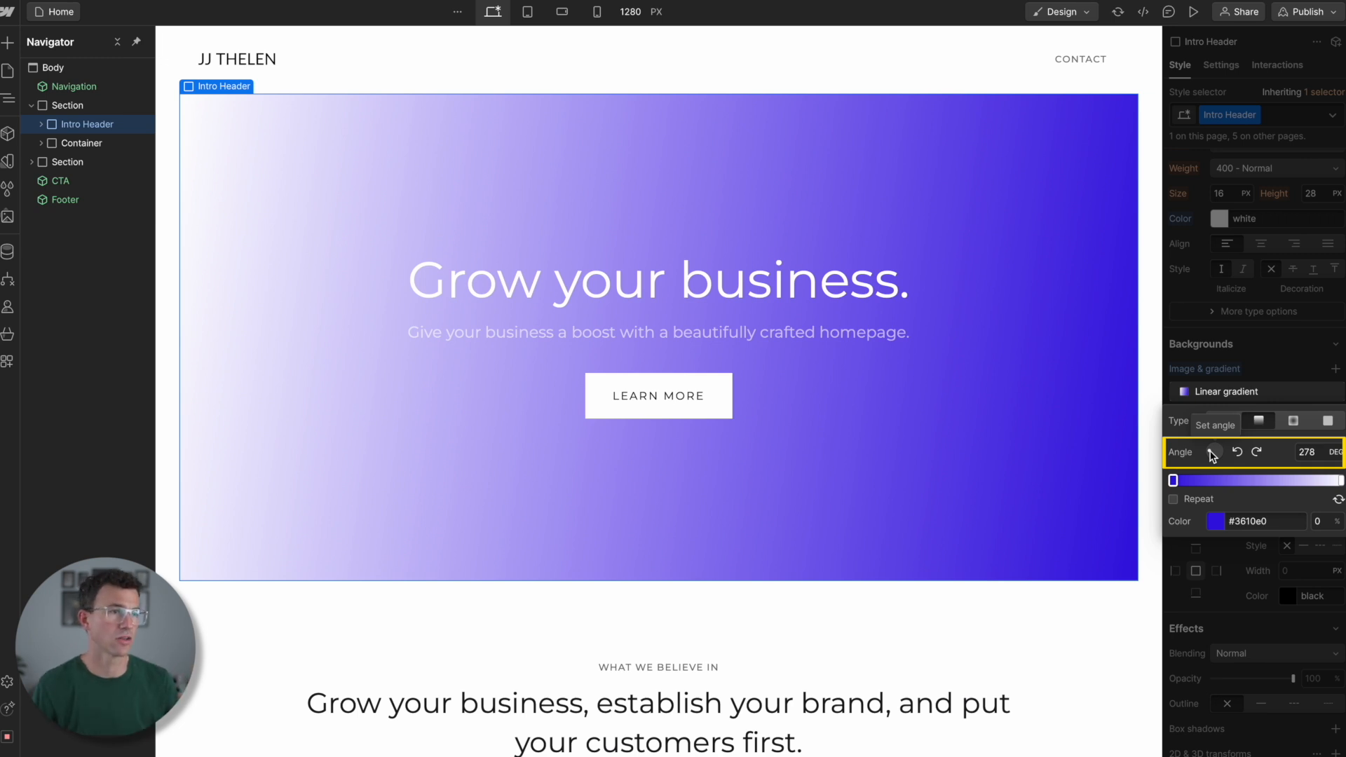
pyautogui.moveTo(1212, 455); pyautogui.dragTo(1225, 457)
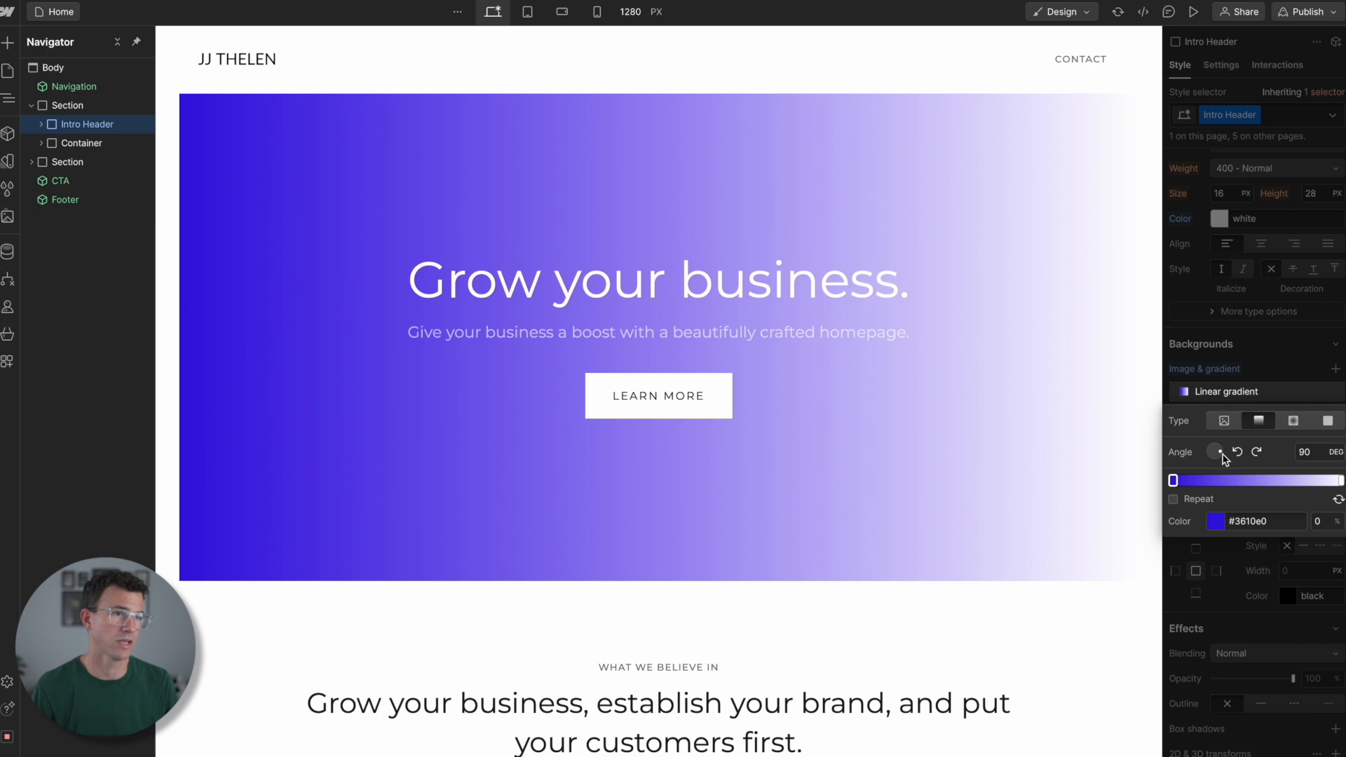
# - Switch the Intro Header's gradient to radial and set its outer color stop to black
pyautogui.click(1293, 421)
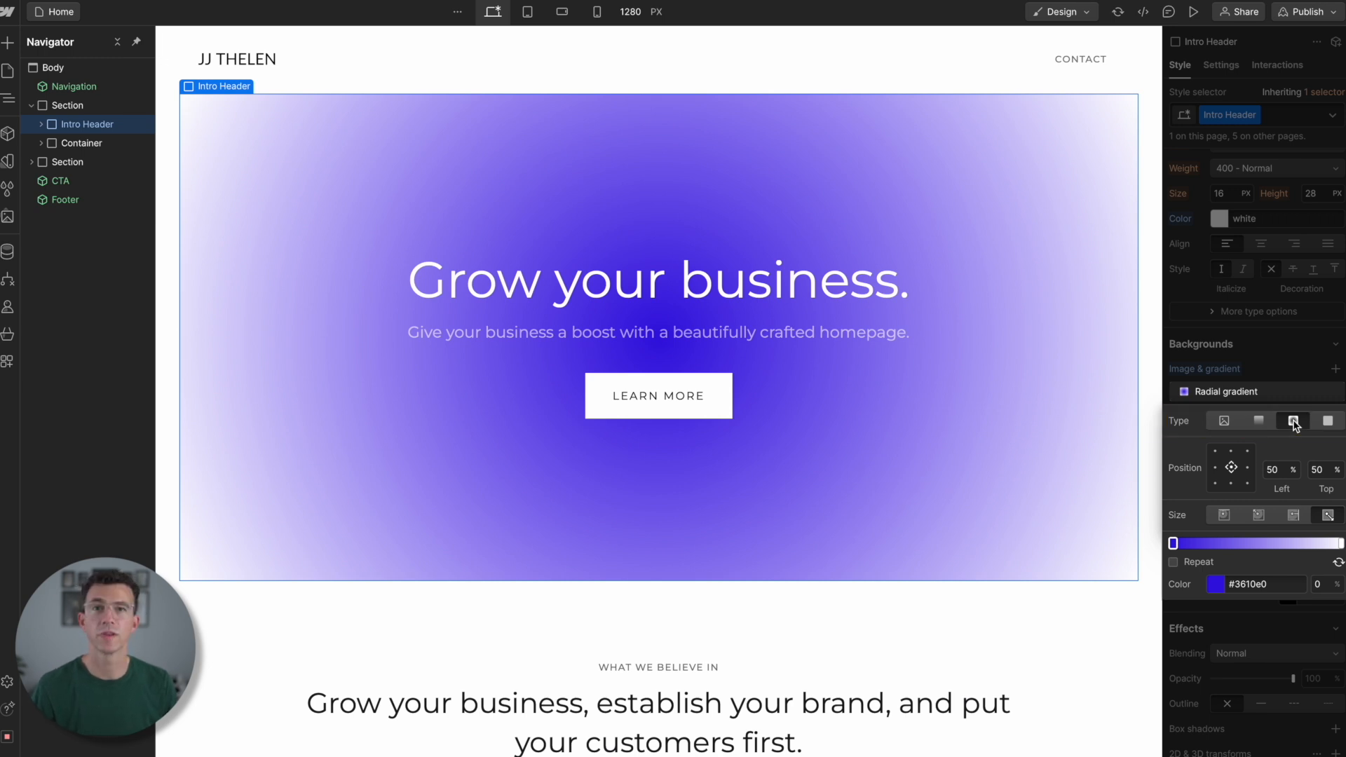
pyautogui.click(1340, 543)
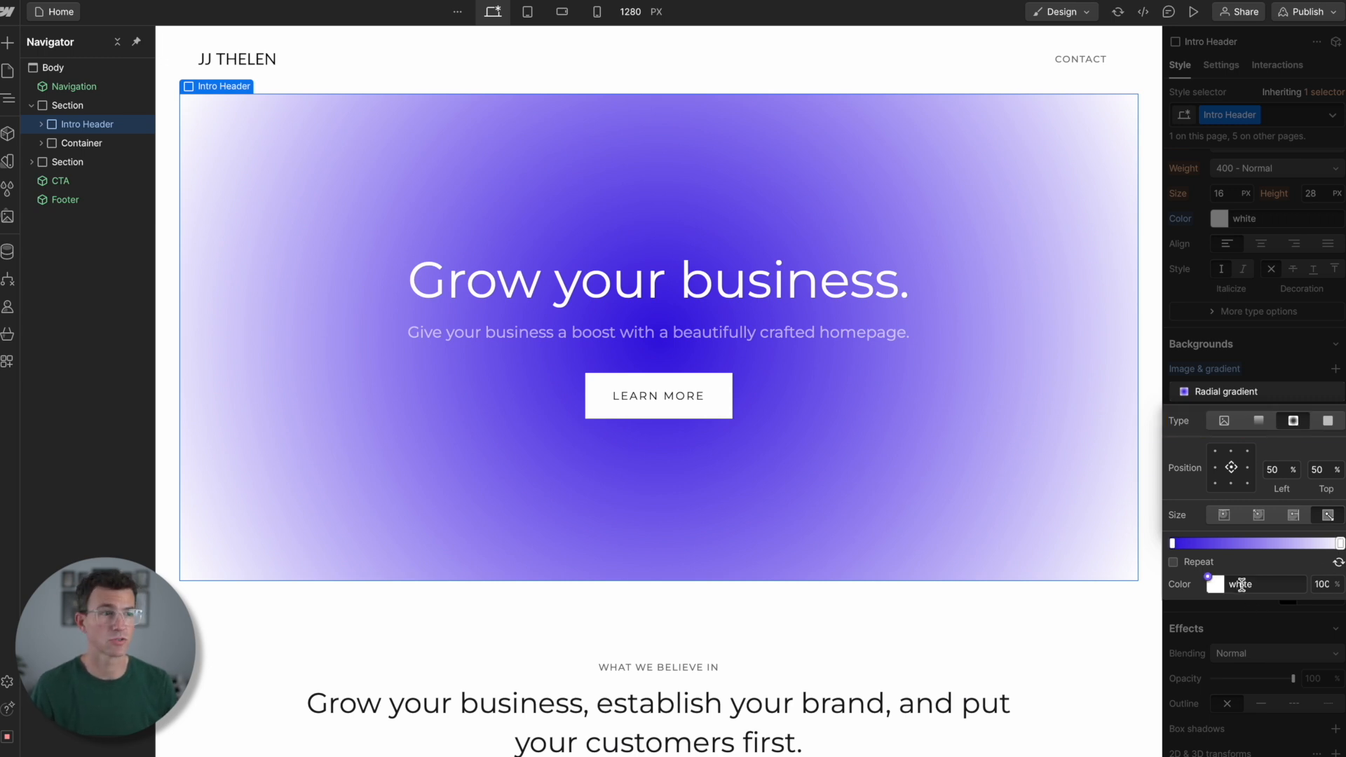
pyautogui.click(1241, 584)
pyautogui.write('black')
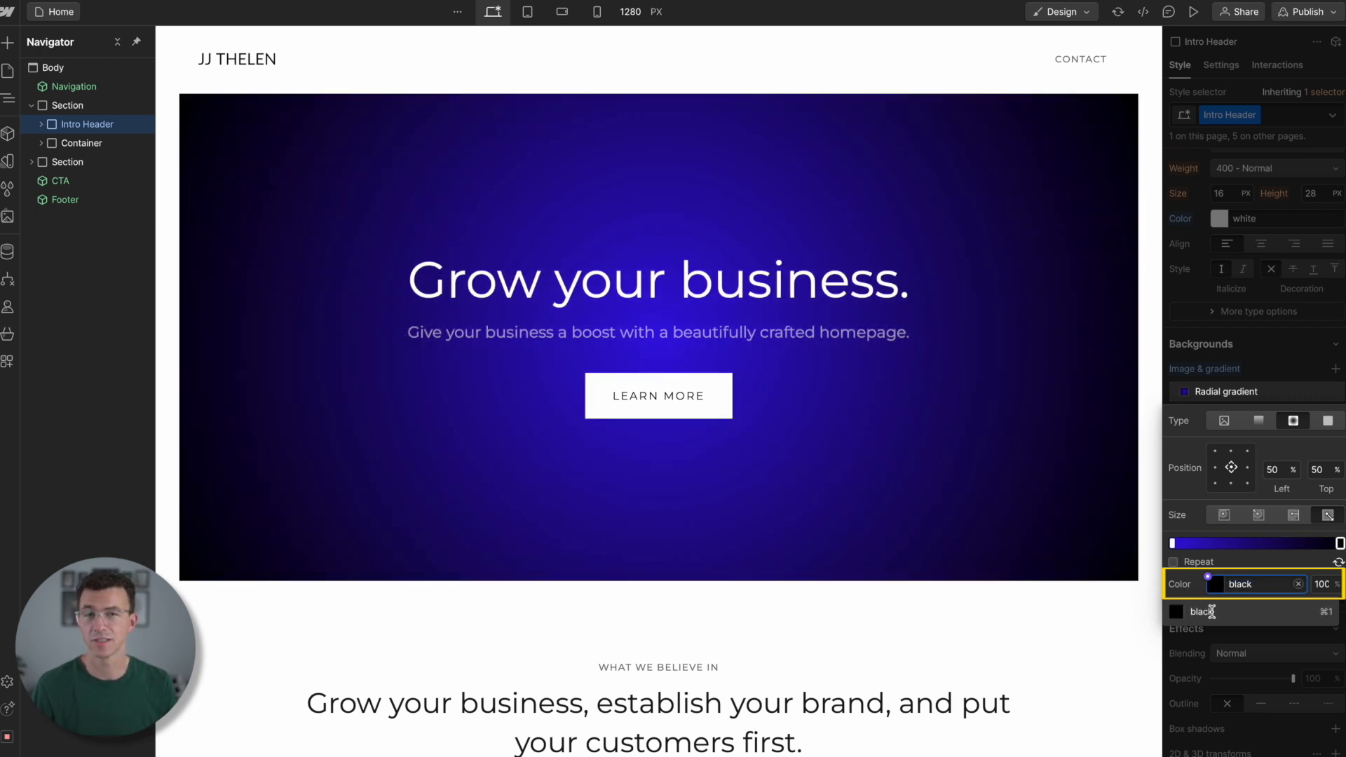
pyautogui.click(1185, 614)
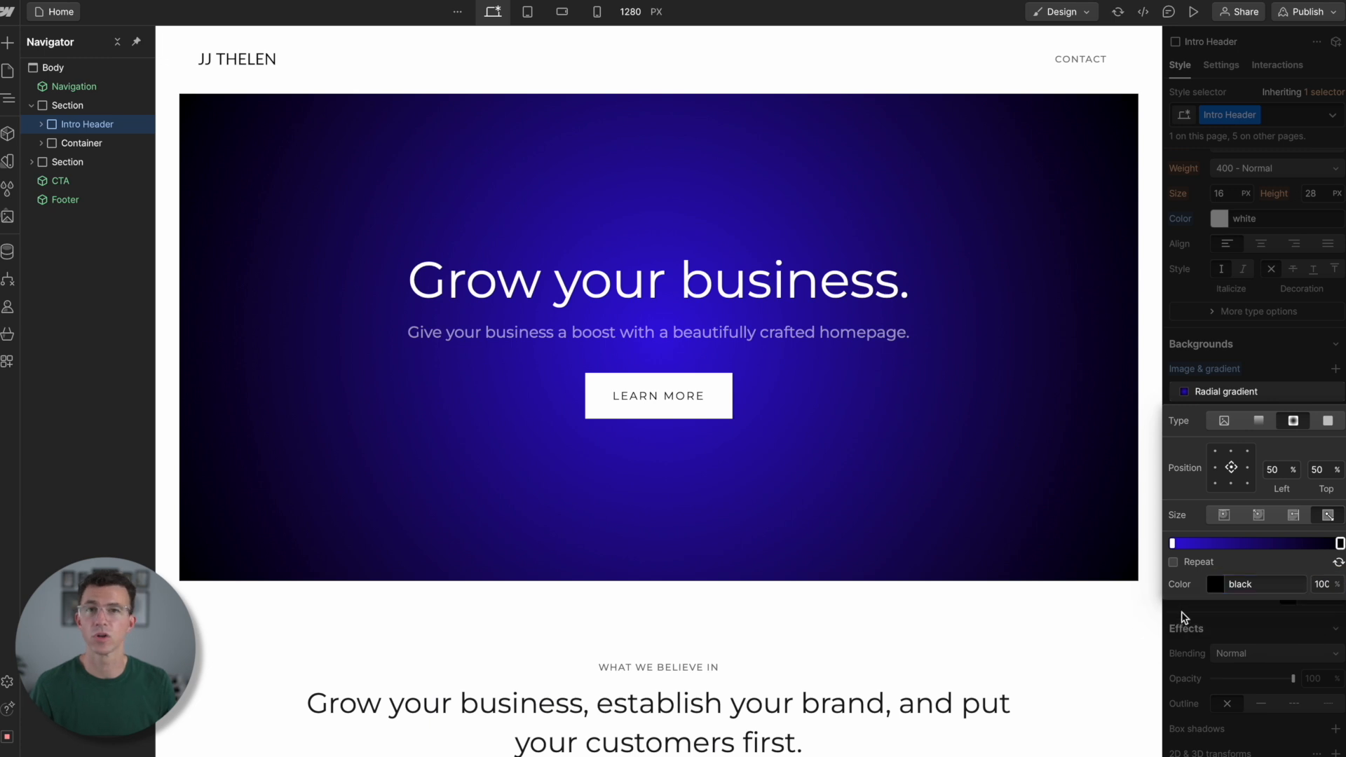
pyautogui.click(1186, 618)
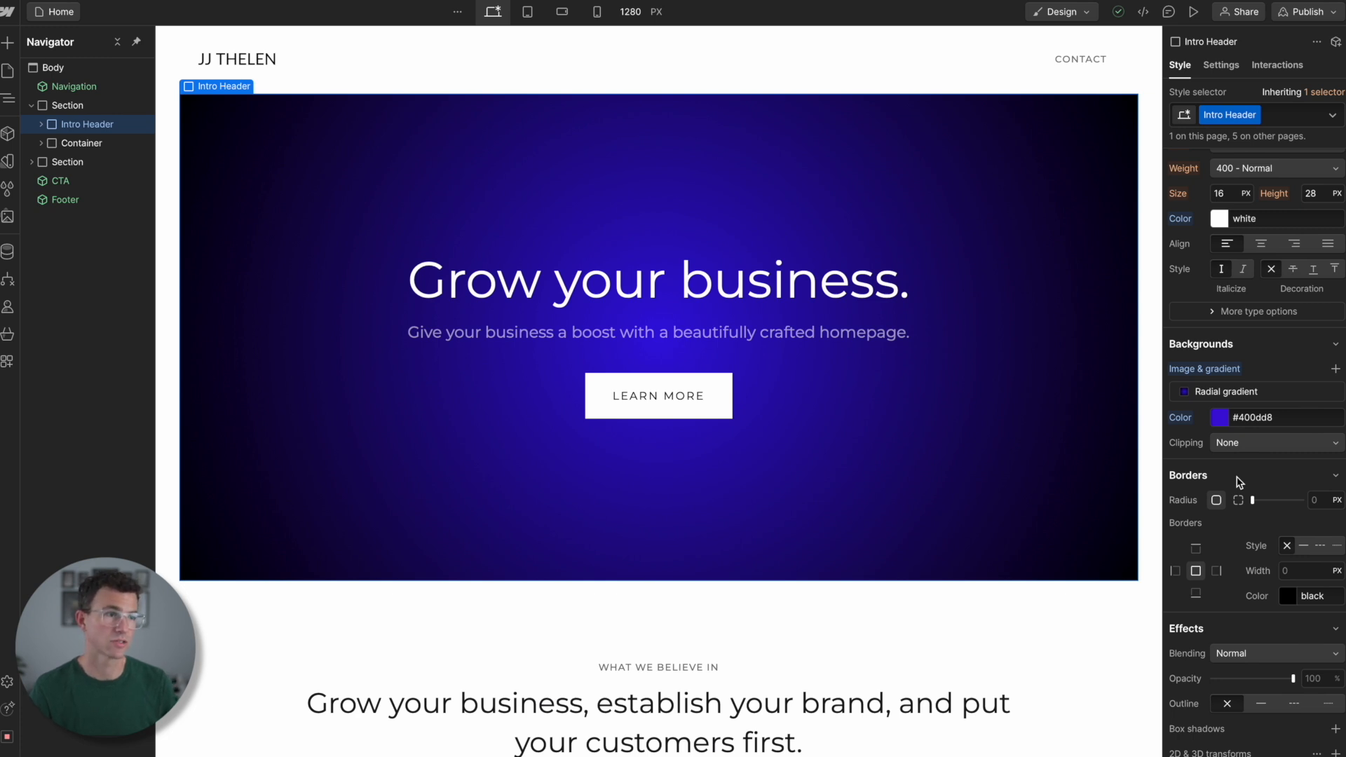
# - Upload Teleprompter_horizontal.jpeg as a background image layer on the Intro Header and set its size to Cover
pyautogui.click(1335, 369)
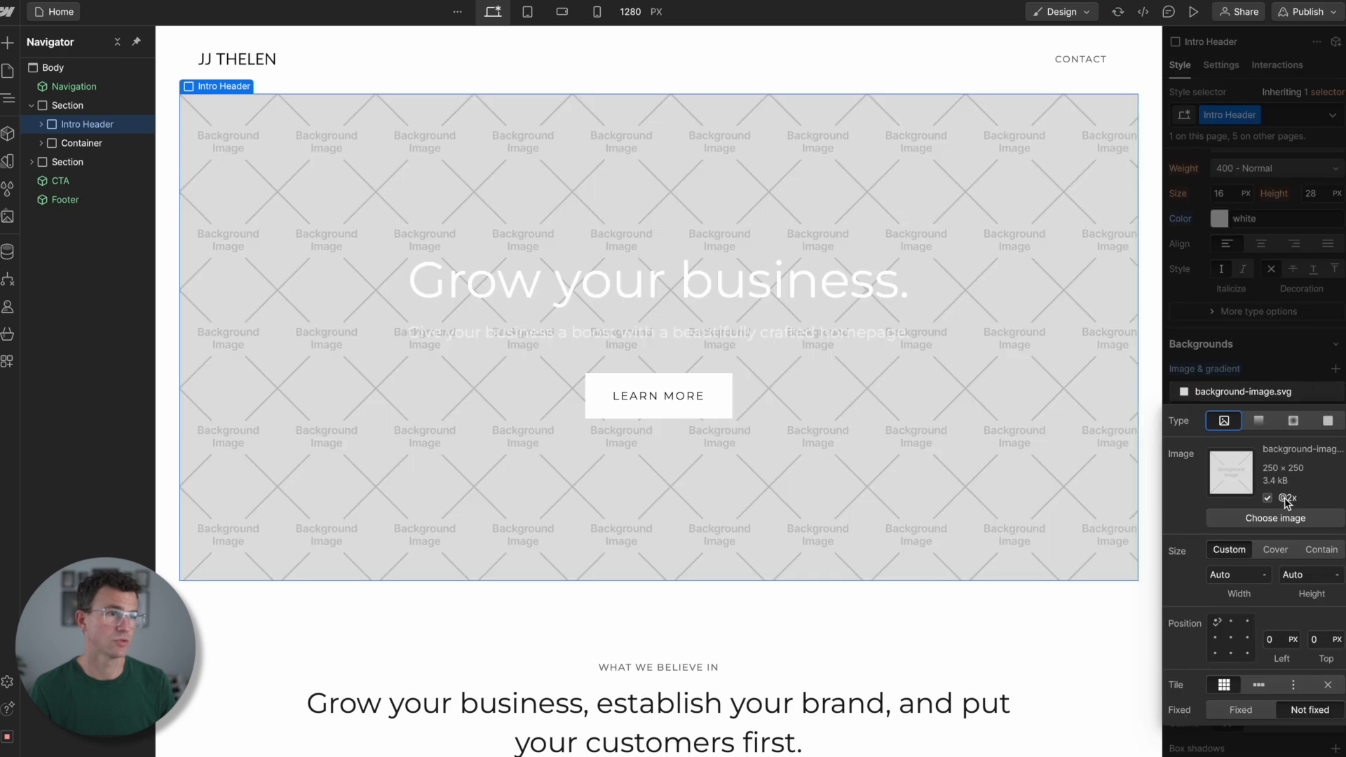
pyautogui.click(1262, 518)
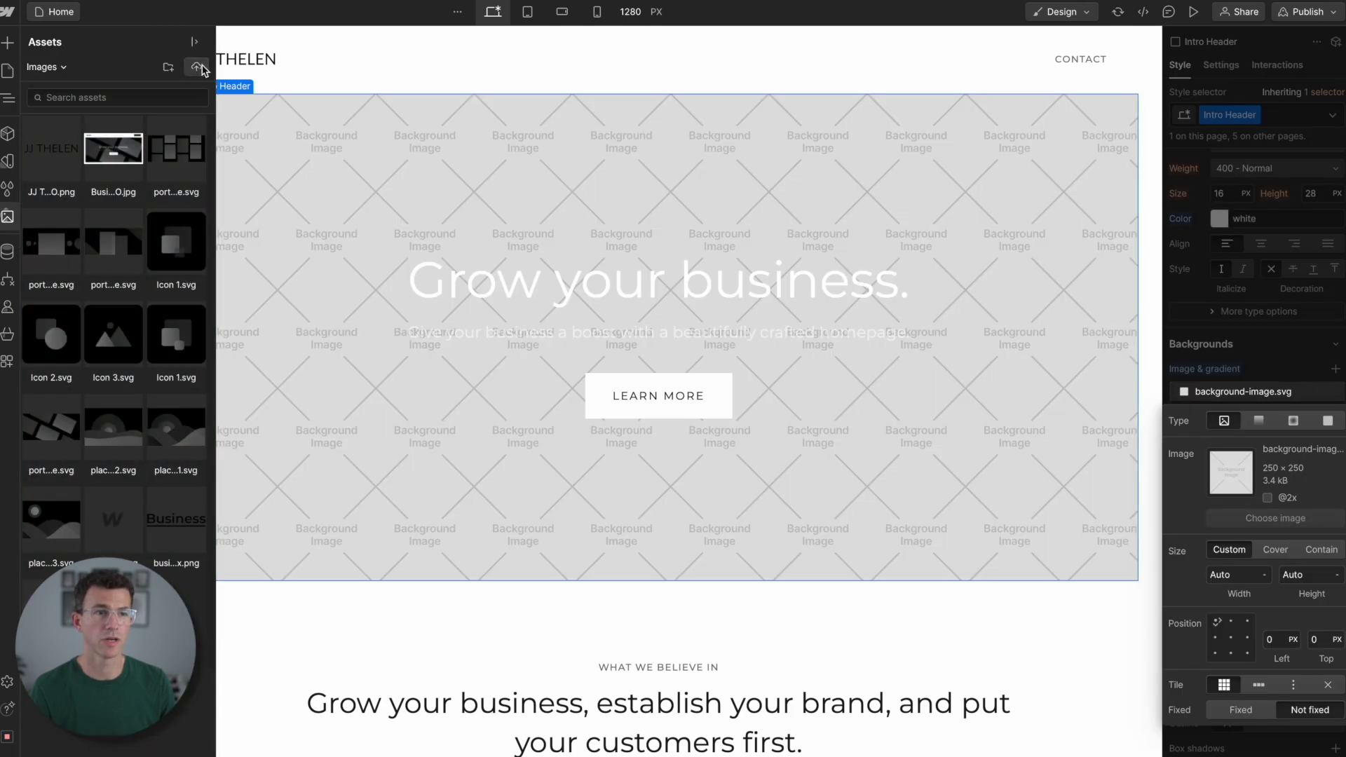
pyautogui.click(197, 67)
pyautogui.scroll(-5, 547, 421)
pyautogui.click(547, 427)
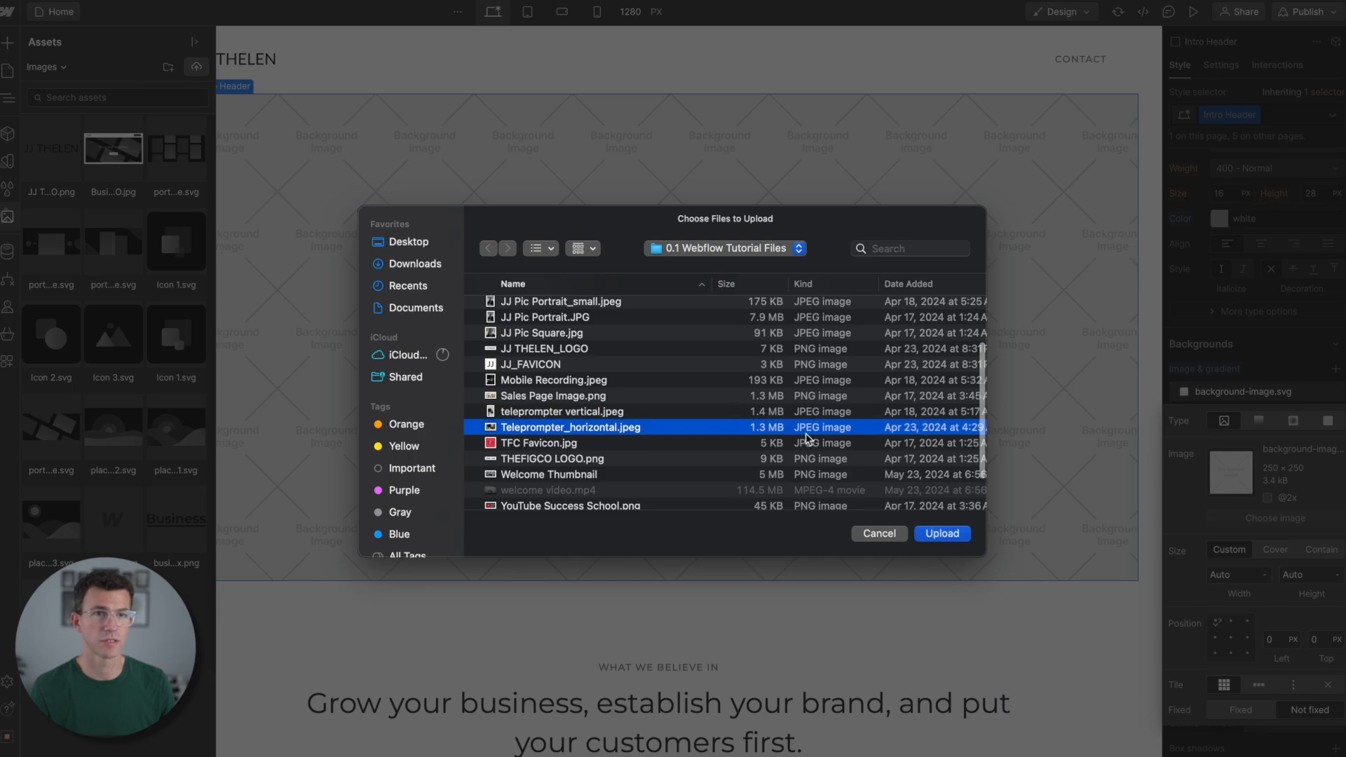
pyautogui.click(941, 535)
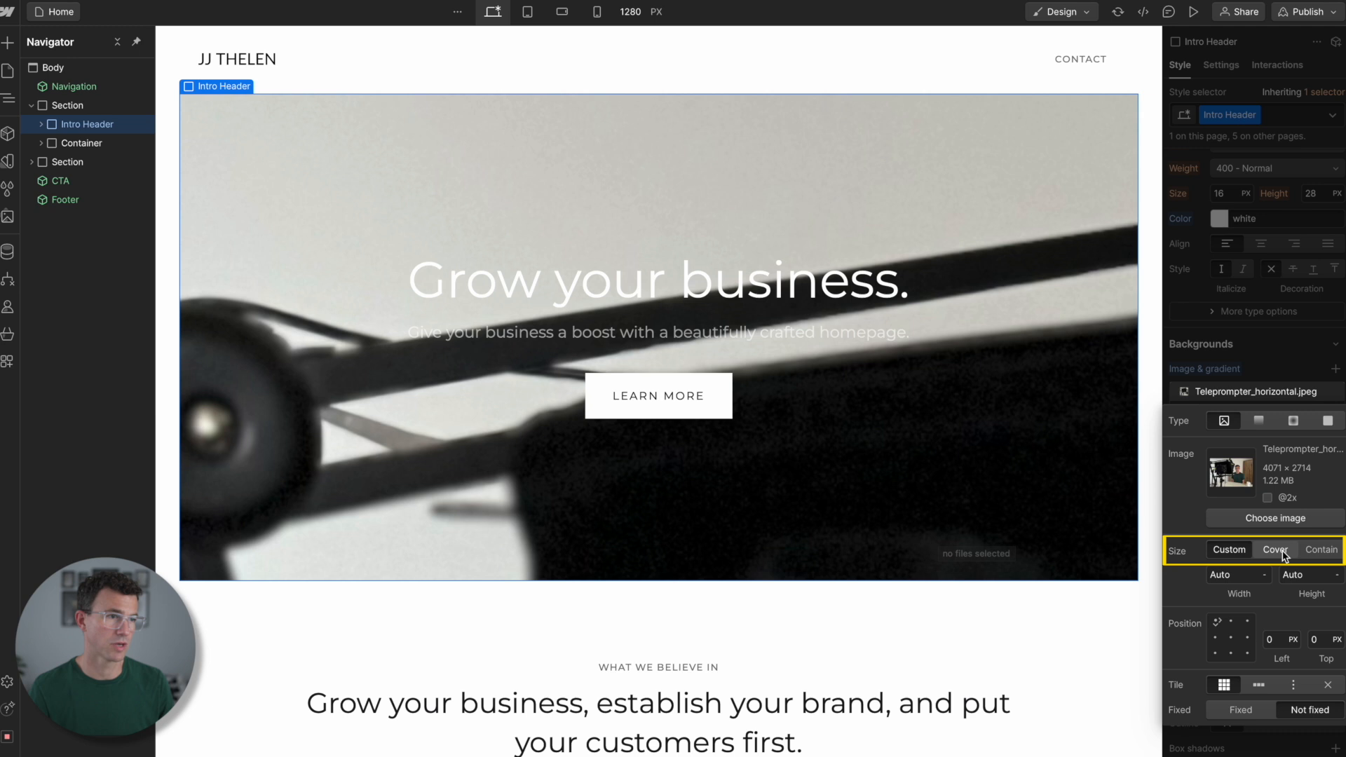
pyautogui.click(1328, 551)
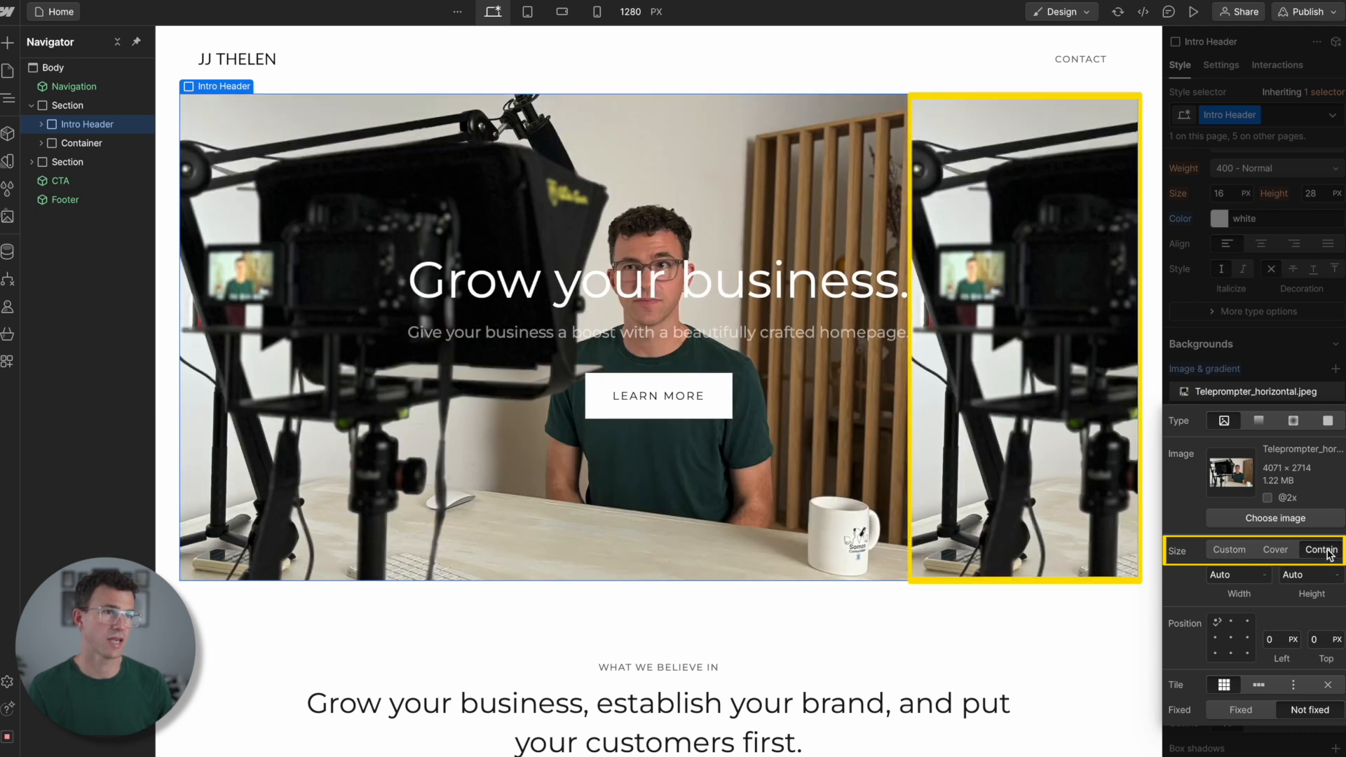
pyautogui.click(1275, 552)
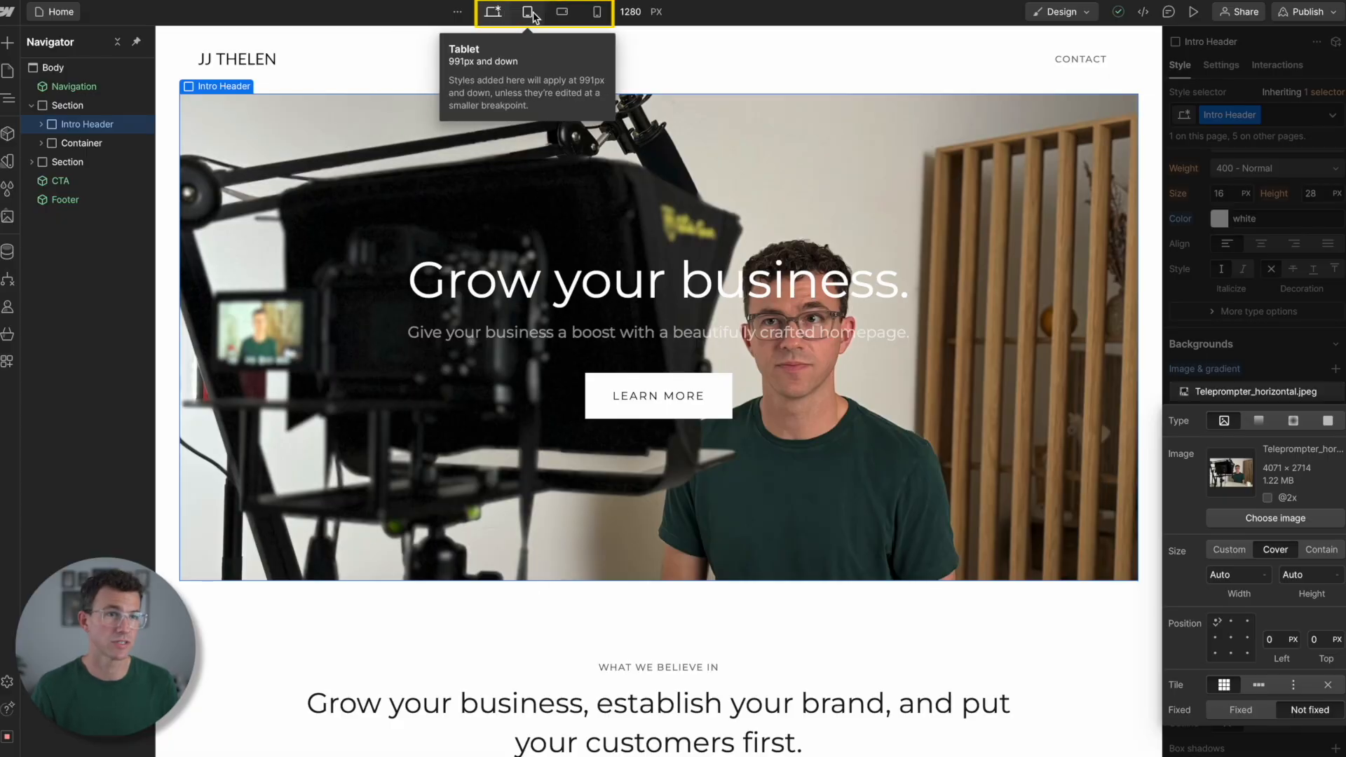
# - Preview the Intro Header at the tablet and both mobile breakpoints, and compare it with the background image temporarily hidden
pyautogui.click(531, 13)
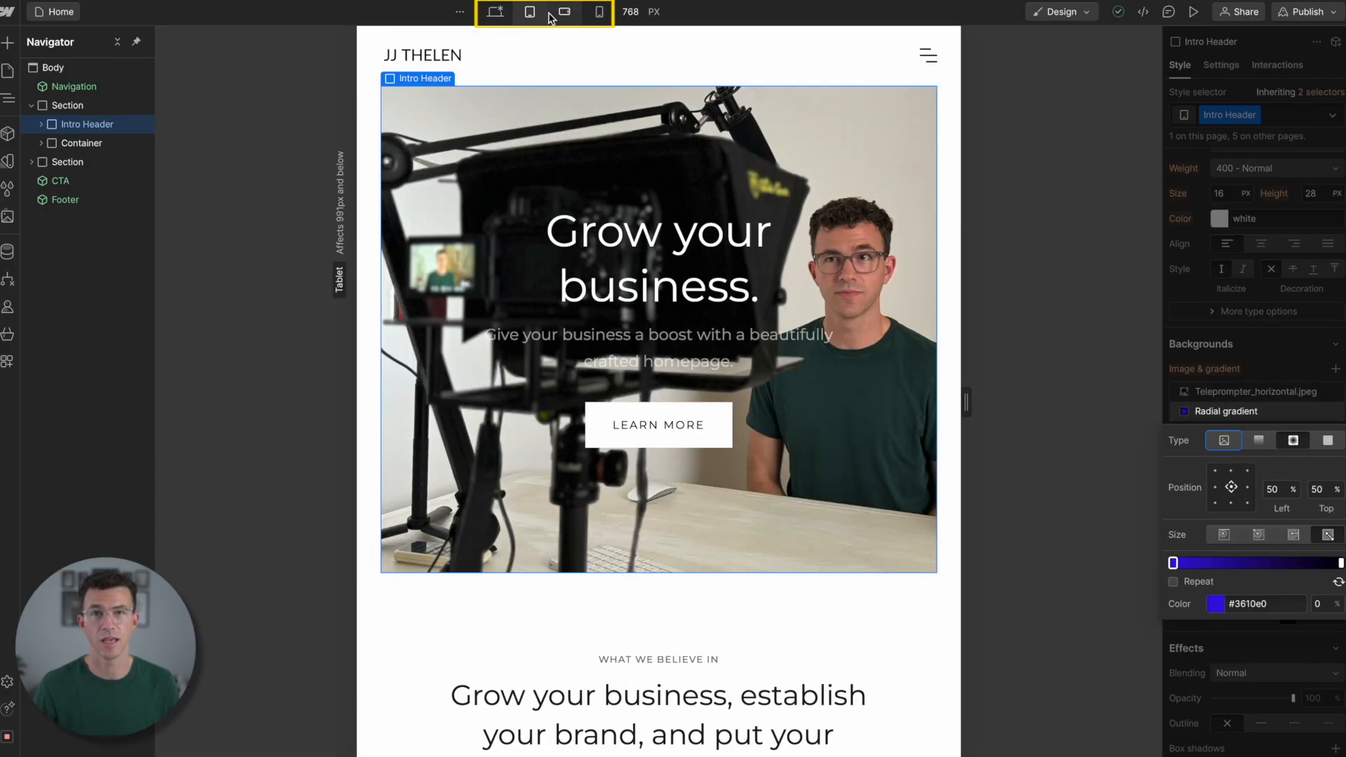
pyautogui.click(565, 14)
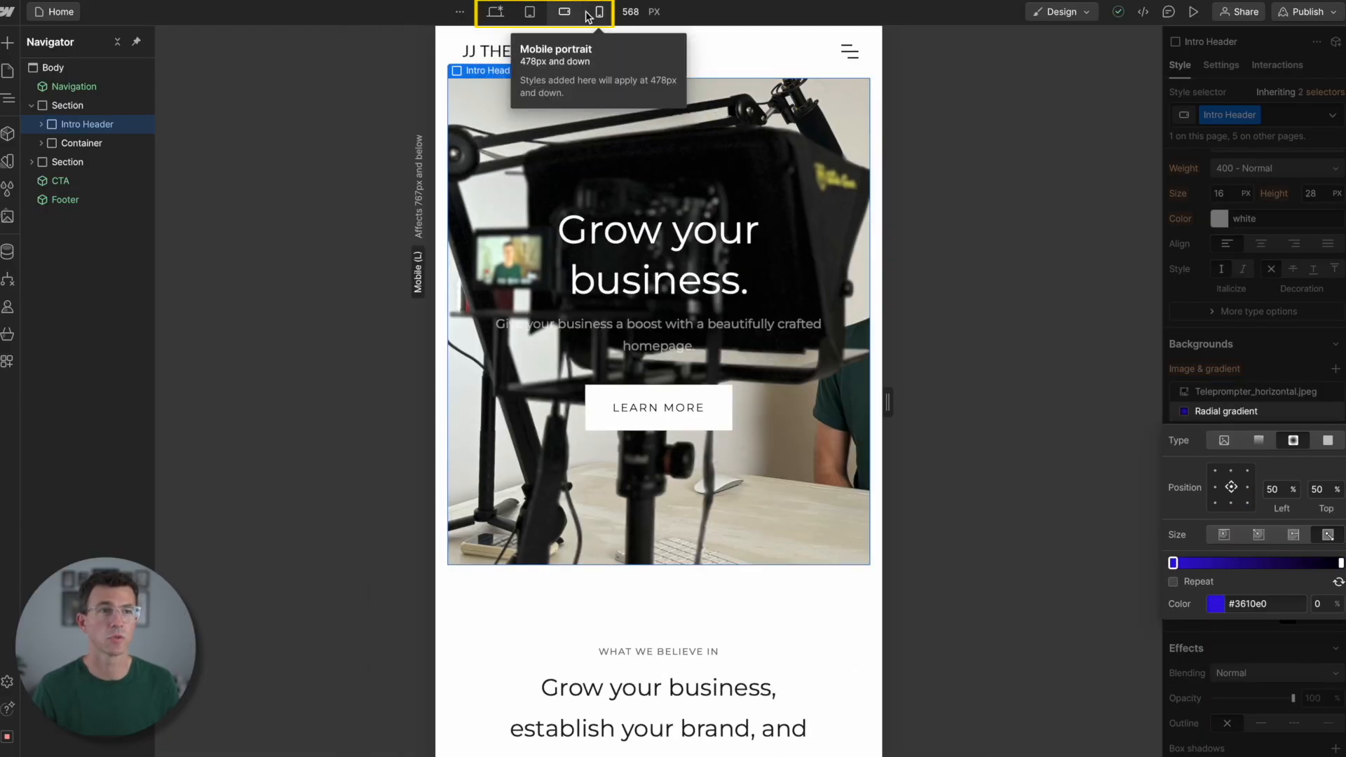
pyautogui.click(600, 13)
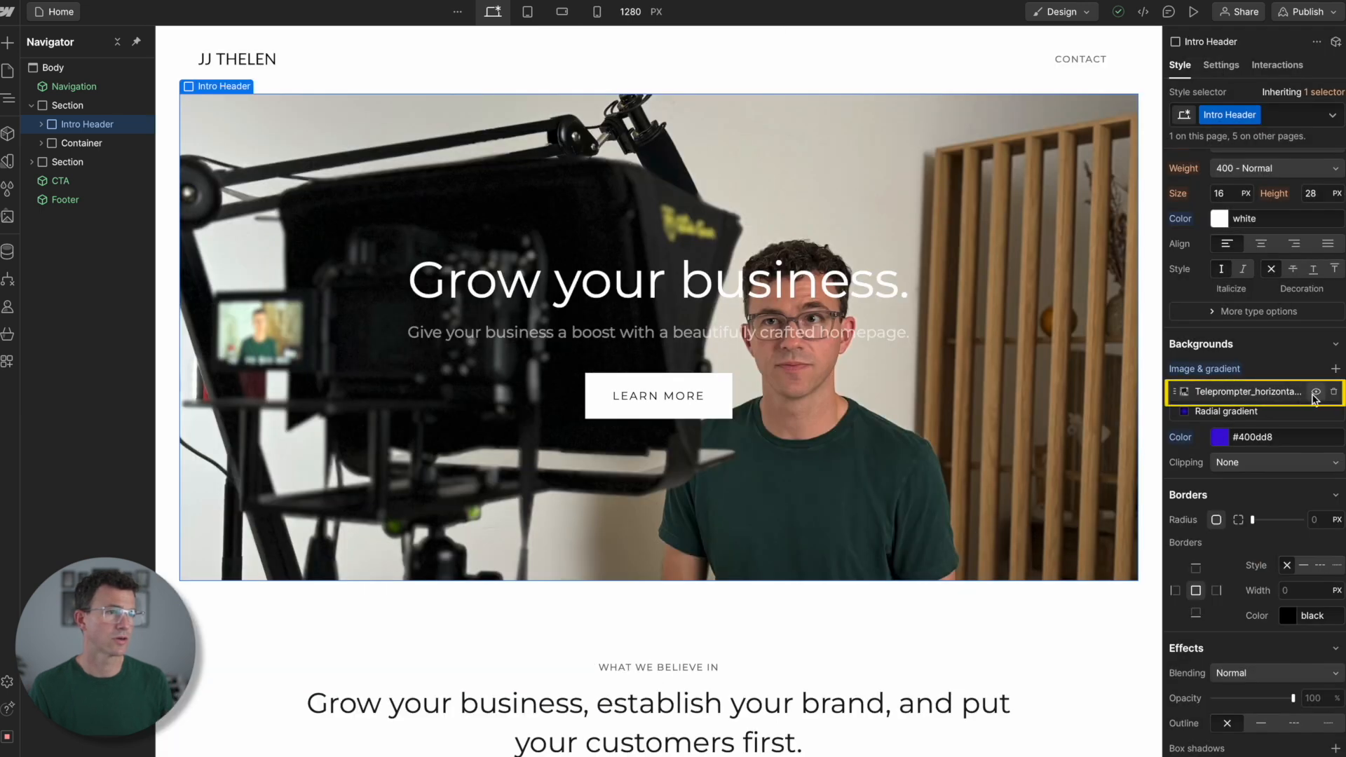
pyautogui.click(1315, 393)
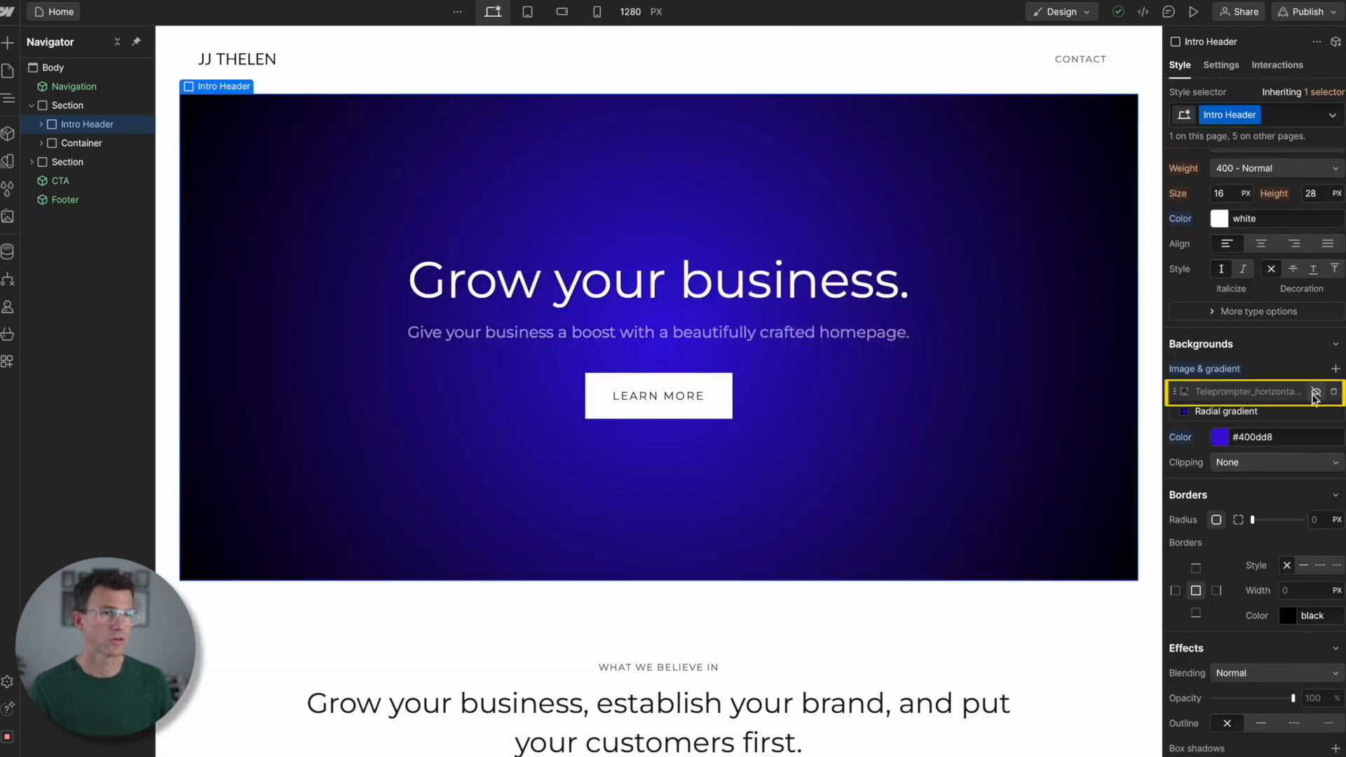
pyautogui.click(1316, 392)
# - Position the Intro Header's background image at 50% left and 0 top, check it at the mobile portrait breakpoint, and return to desktop
pyautogui.click(1275, 392)
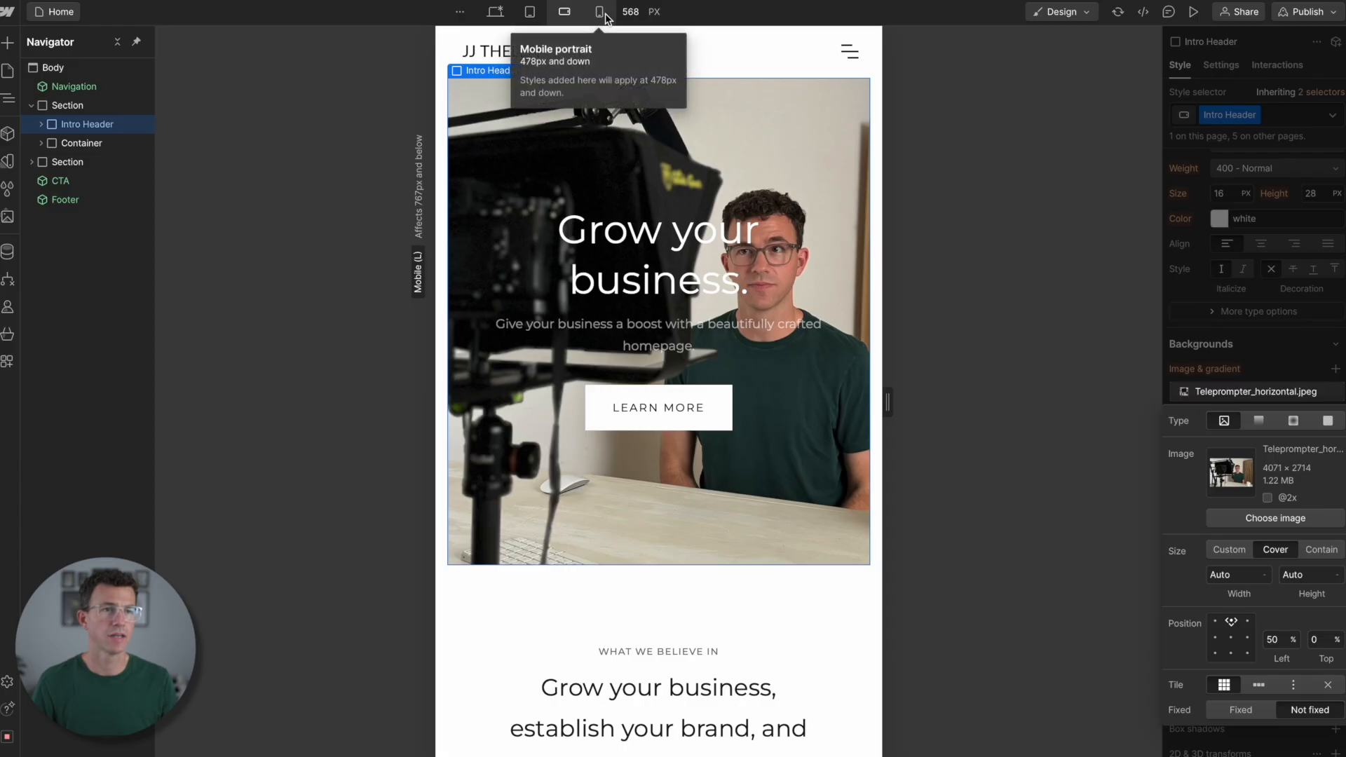
pyautogui.click(600, 12)
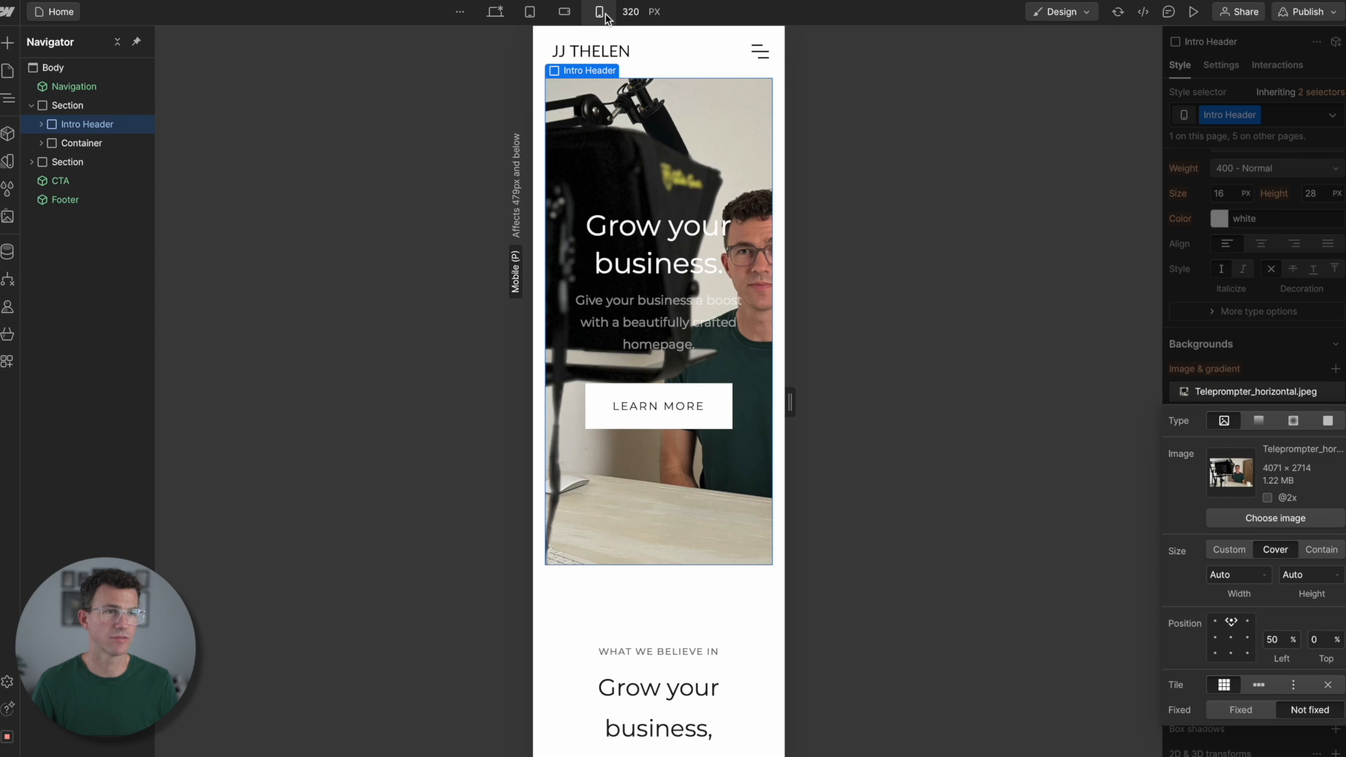
pyautogui.click(494, 13)
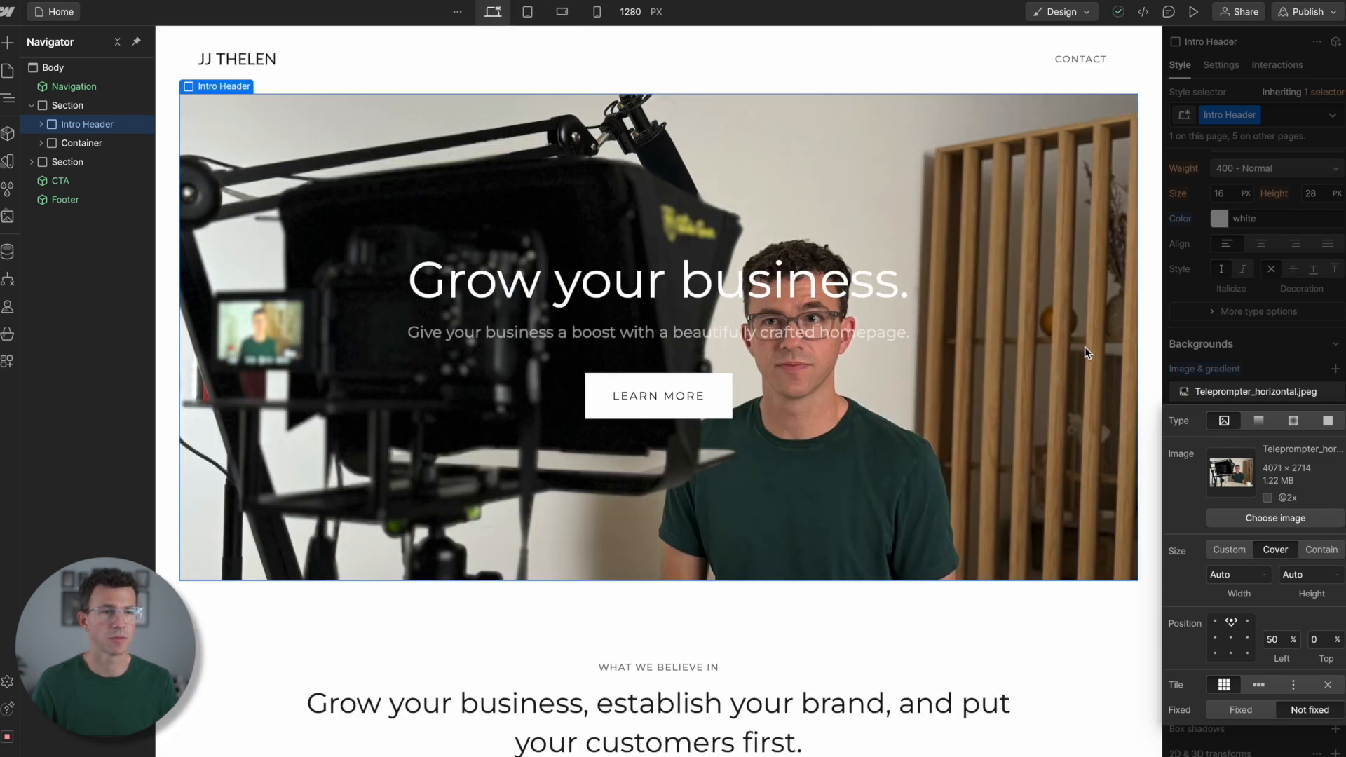
# - Replace the hero heading "Grow your business." with the site owner's name in capitals
pyautogui.click(686, 290)
pyautogui.doubleClick(686, 289)
pyautogui.write('JJ THELEN')
# - Set the hero heading's font to Lato with weight 700 - Bold, centre-aligned after trying left alignment
pyautogui.scroll(5, 1259, 377)
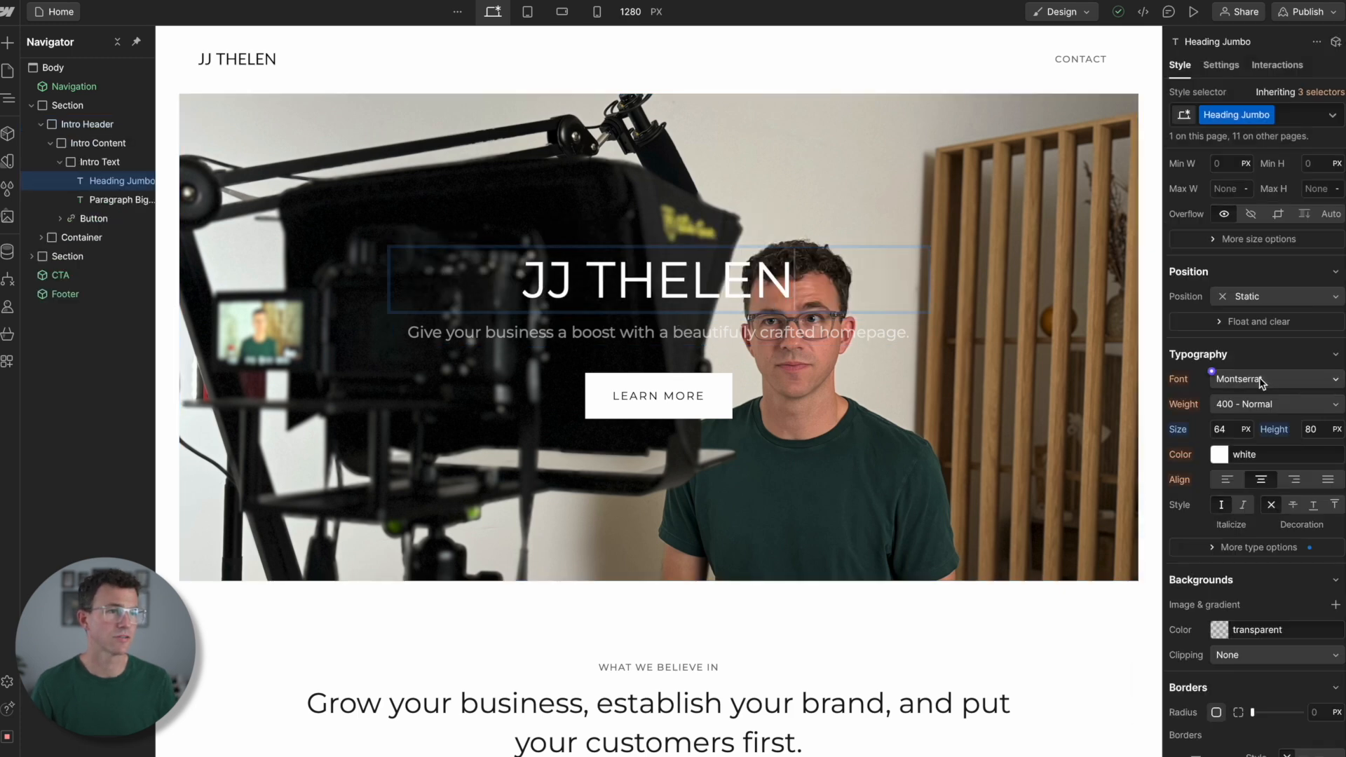
pyautogui.click(1260, 379)
pyautogui.click(1244, 341)
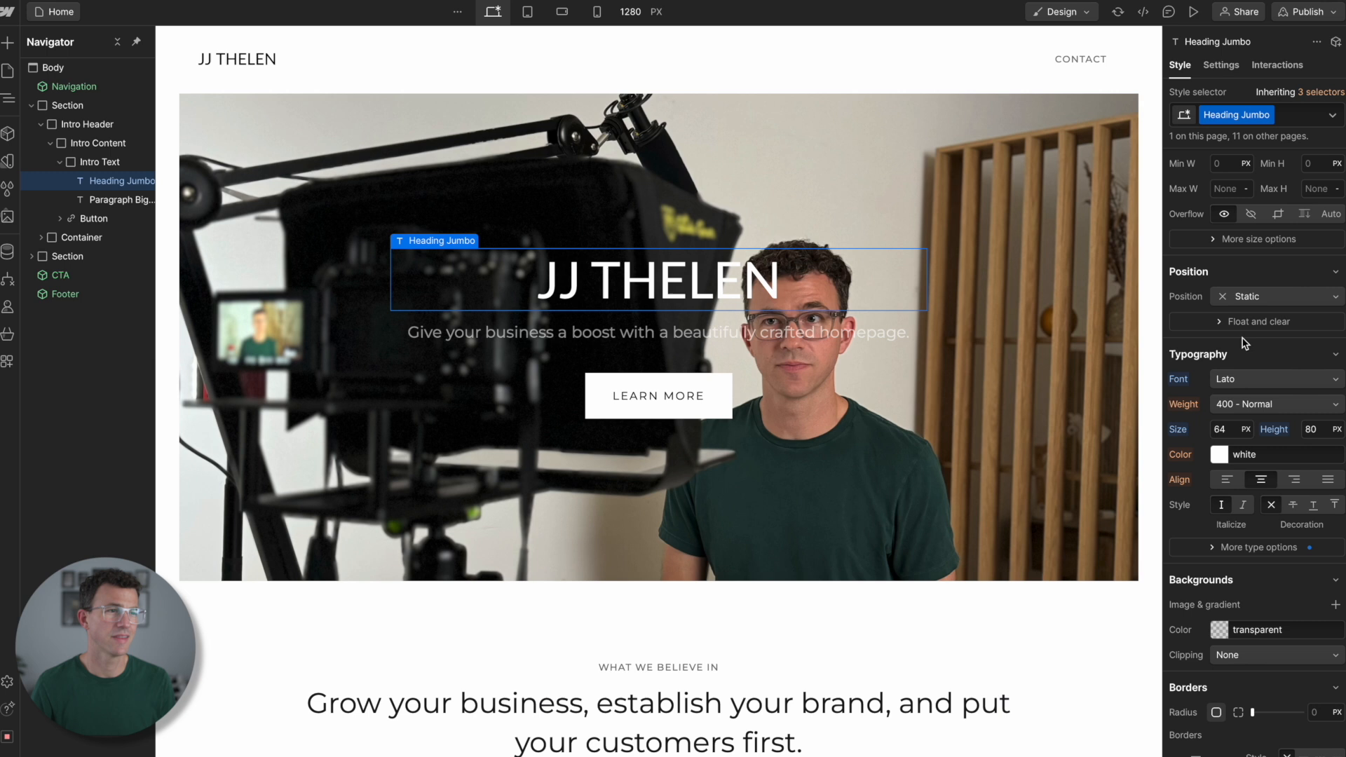
pyautogui.click(1266, 404)
pyautogui.click(1262, 460)
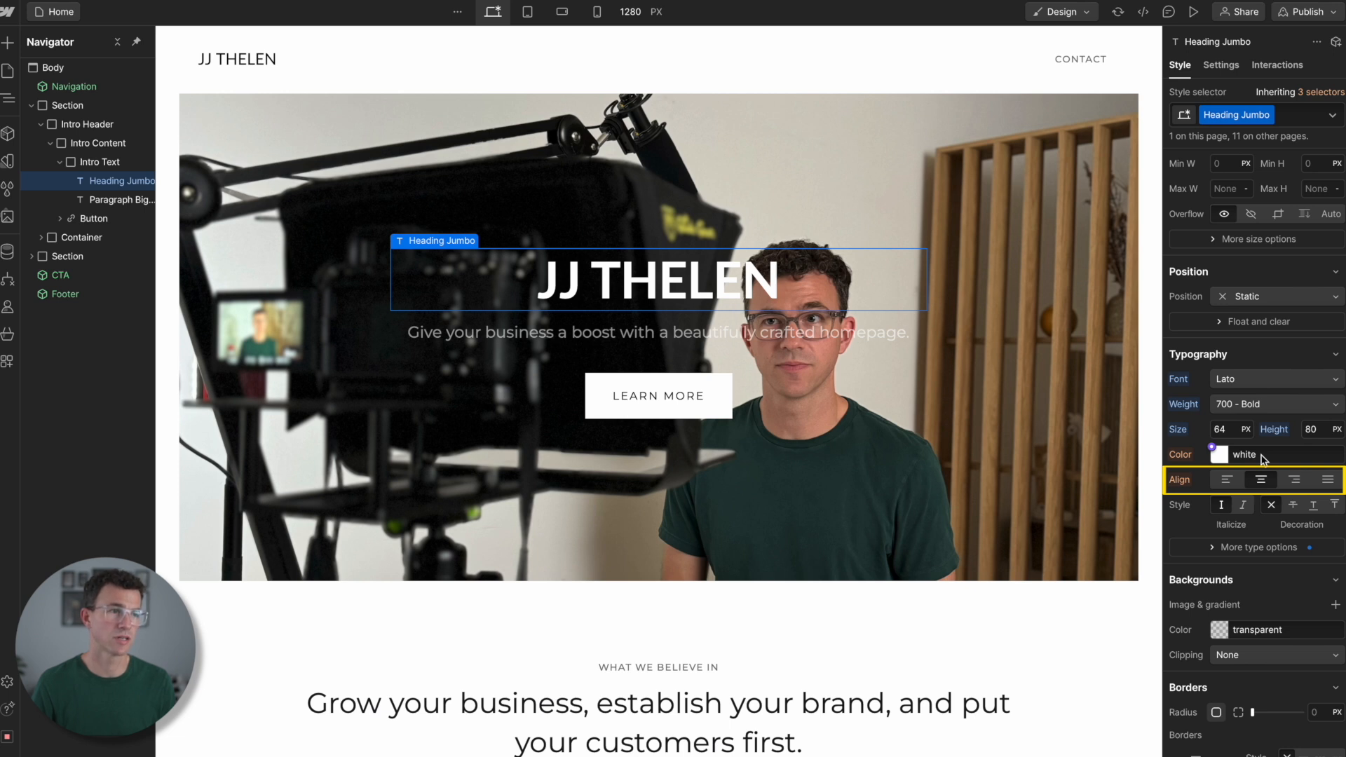
pyautogui.click(1227, 479)
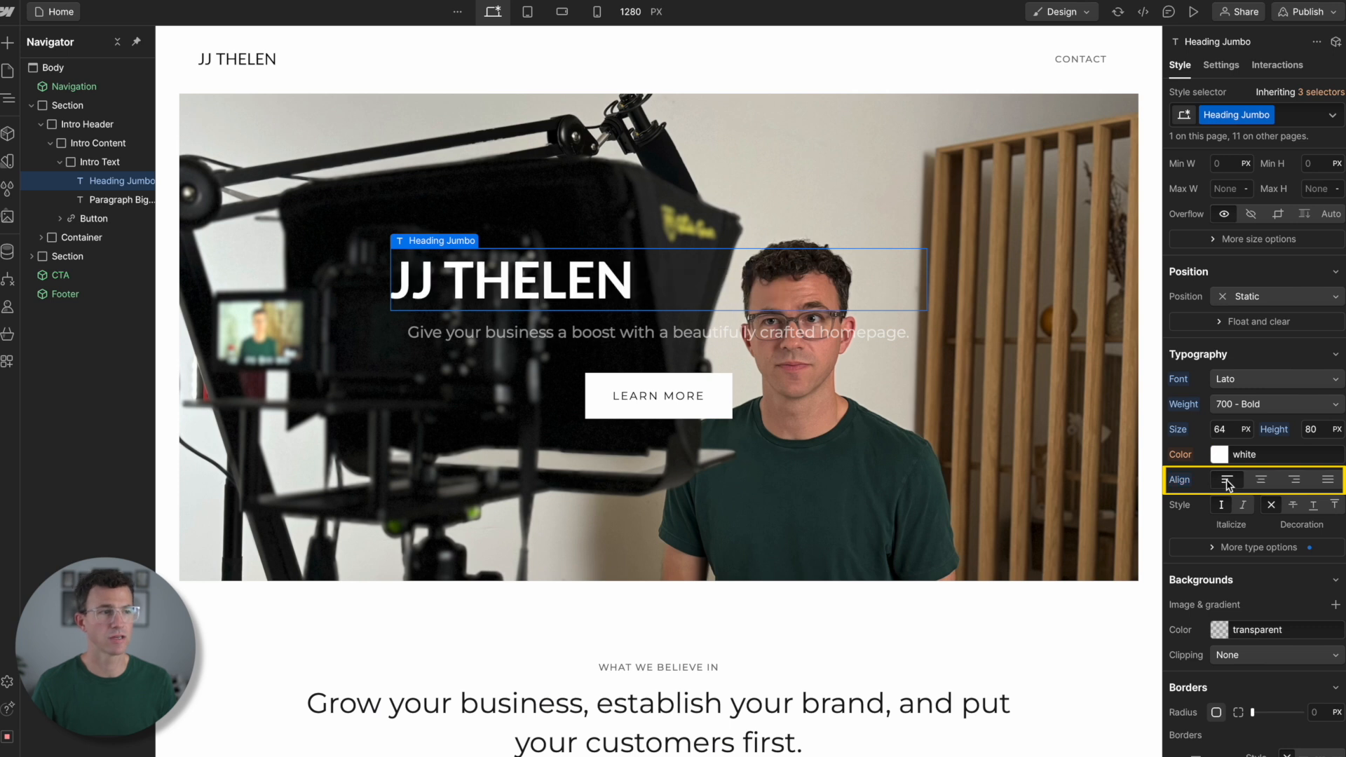
pyautogui.click(1263, 480)
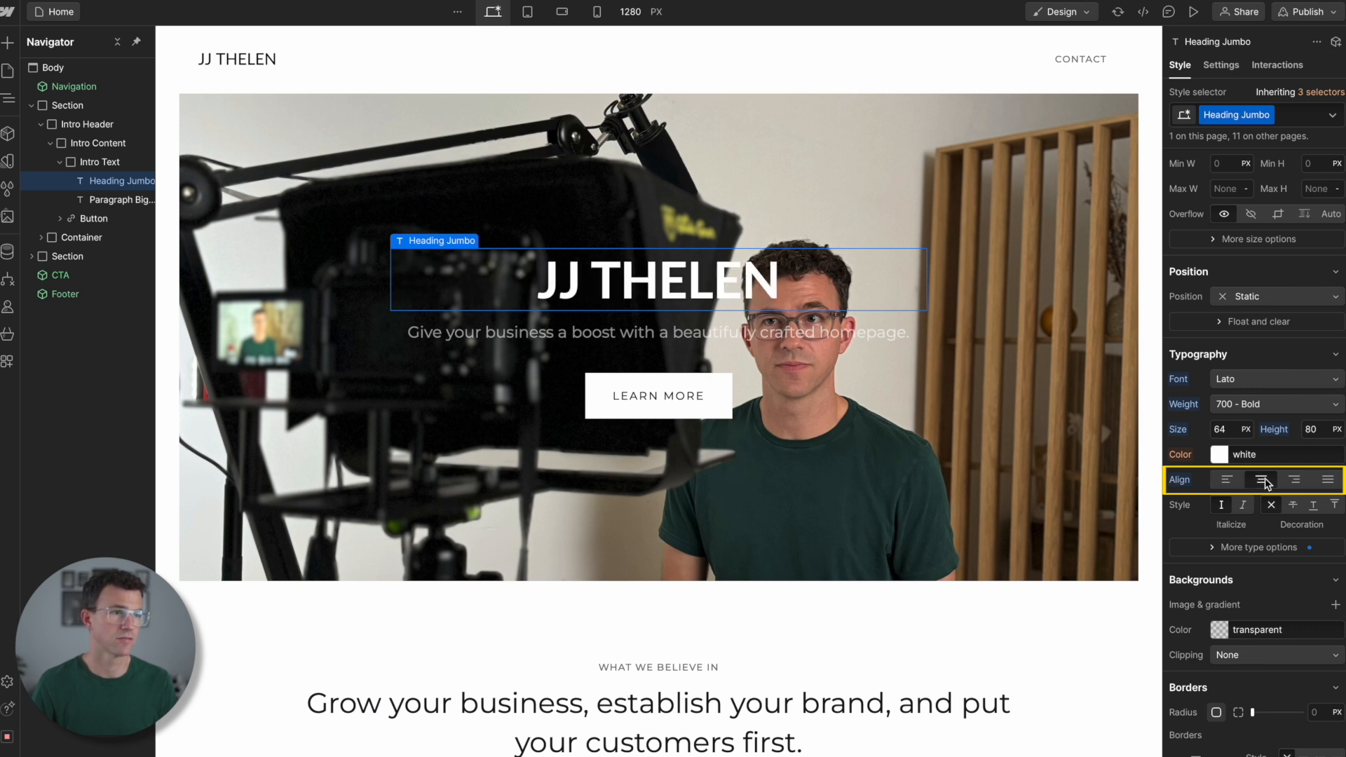
# - Replace the hero paragraph with "Entrepreneur, YouTuber & Personal Finance Expert" in the Lato font
pyautogui.tripleClick(689, 339)
pyautogui.write('Entrepreneur, YouTuber & Personal Finance Expert')
pyautogui.press('Escape')
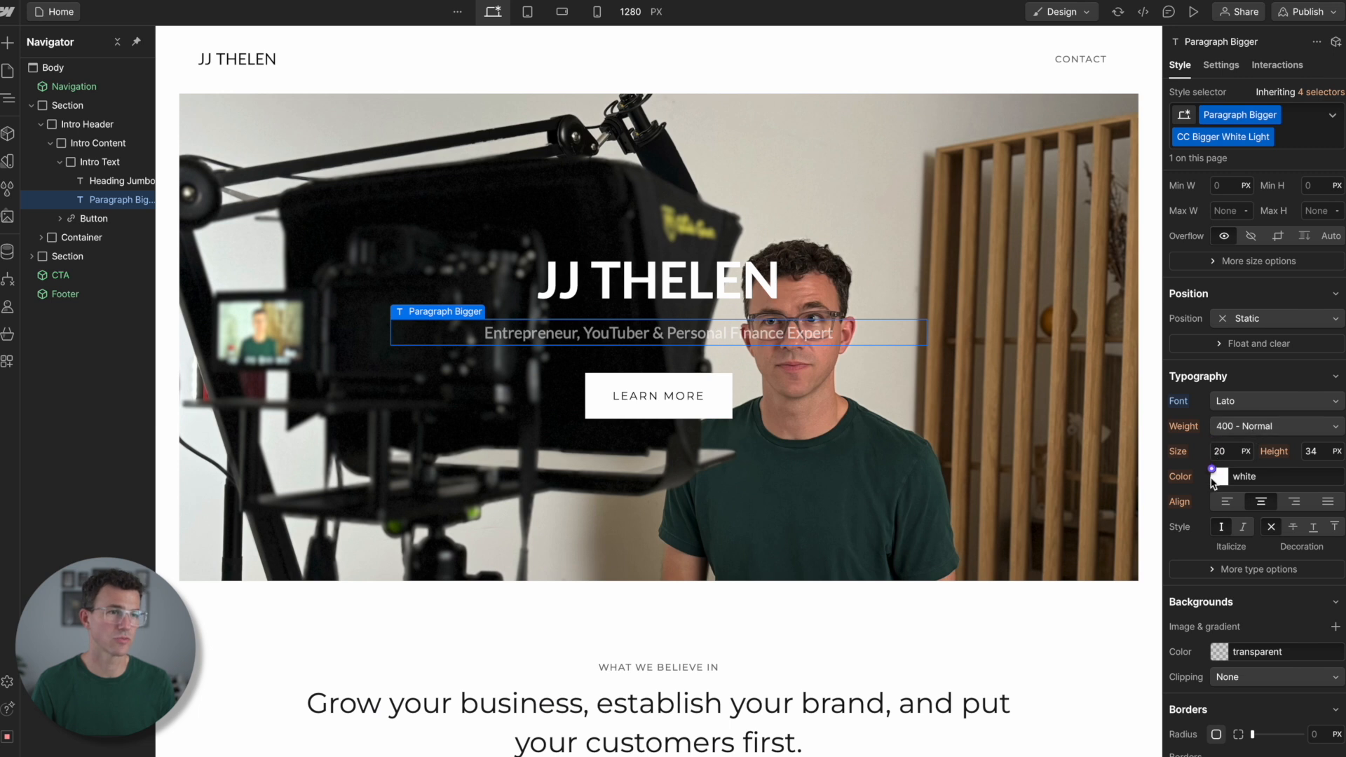
# - Raise the hero paragraph's opacity to 100%
pyautogui.scroll(-5, 1199, 484)
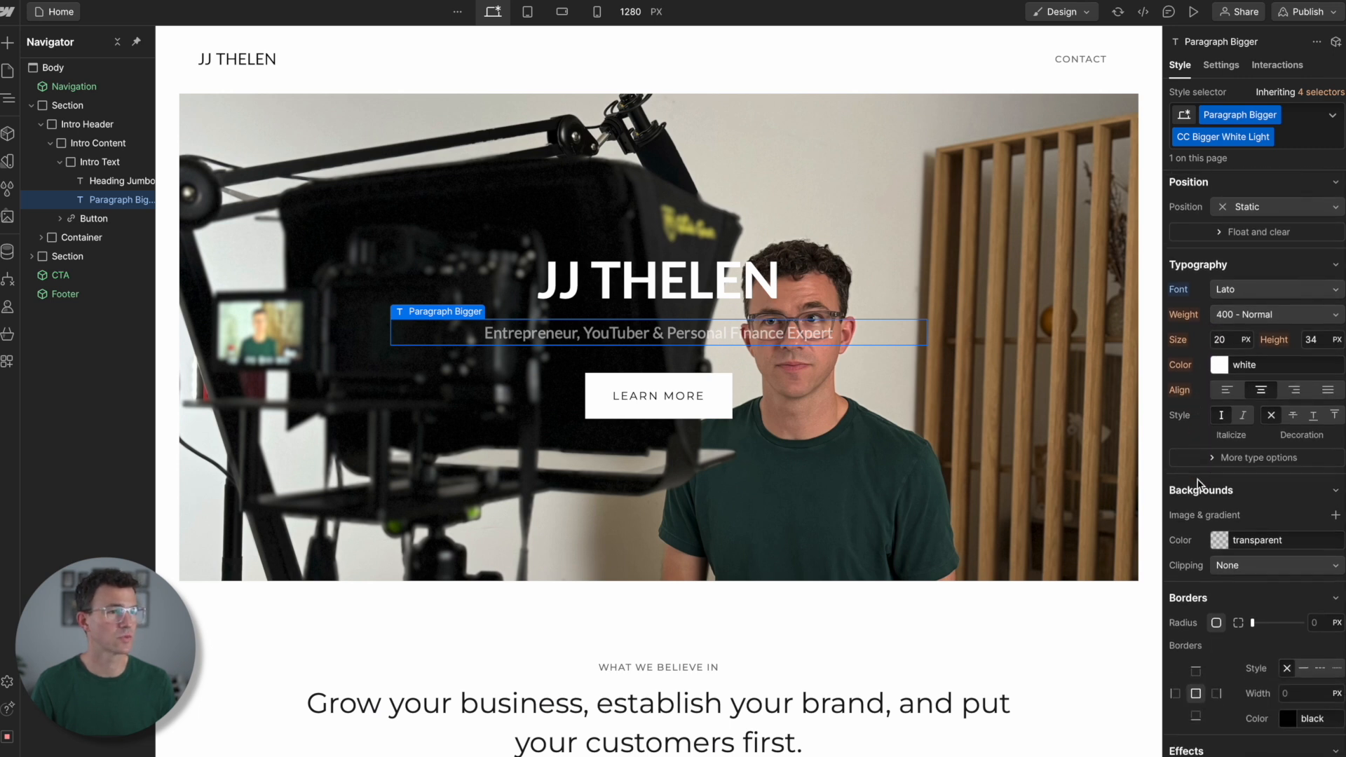
pyautogui.scroll(-3, 1199, 484)
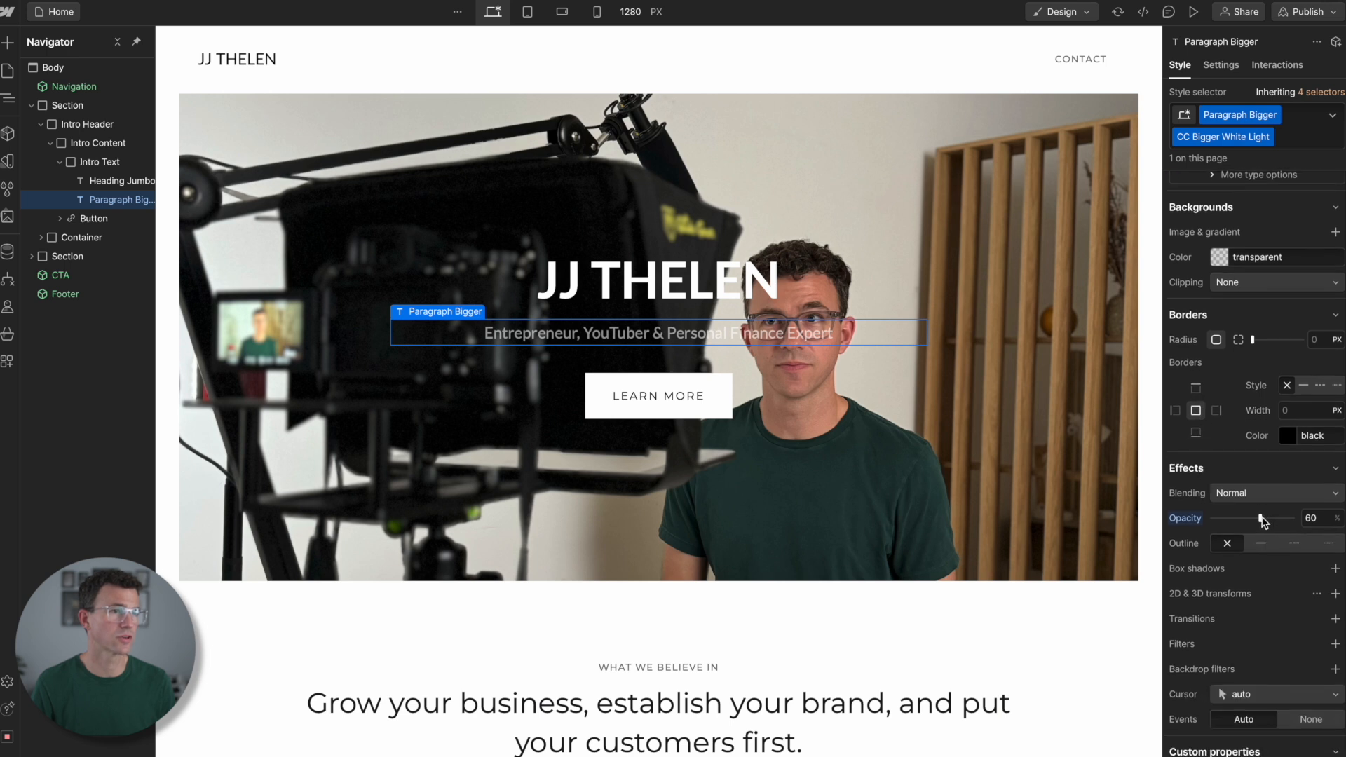
pyautogui.moveTo(1266, 522); pyautogui.dragTo(1308, 518)
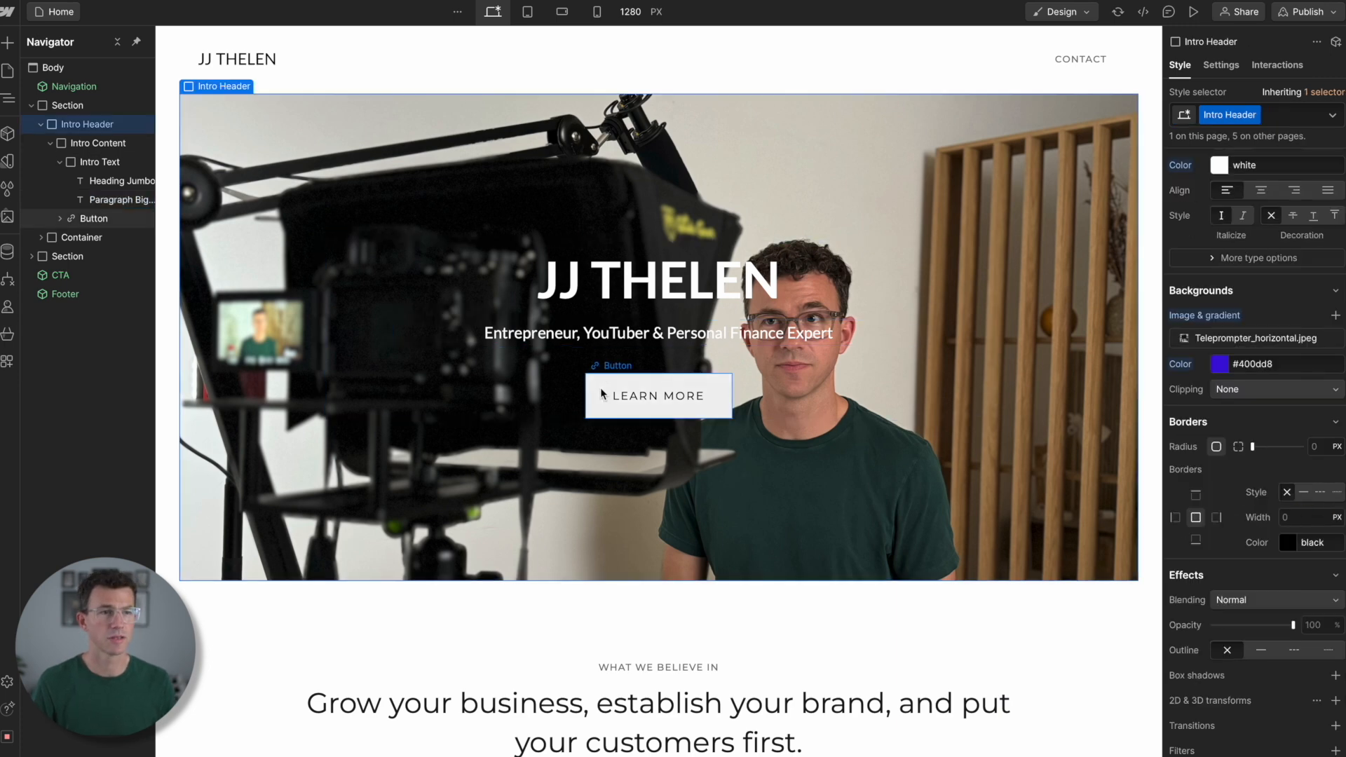
# - Set the hero button's background color to the red #f70509
pyautogui.click(601, 389)
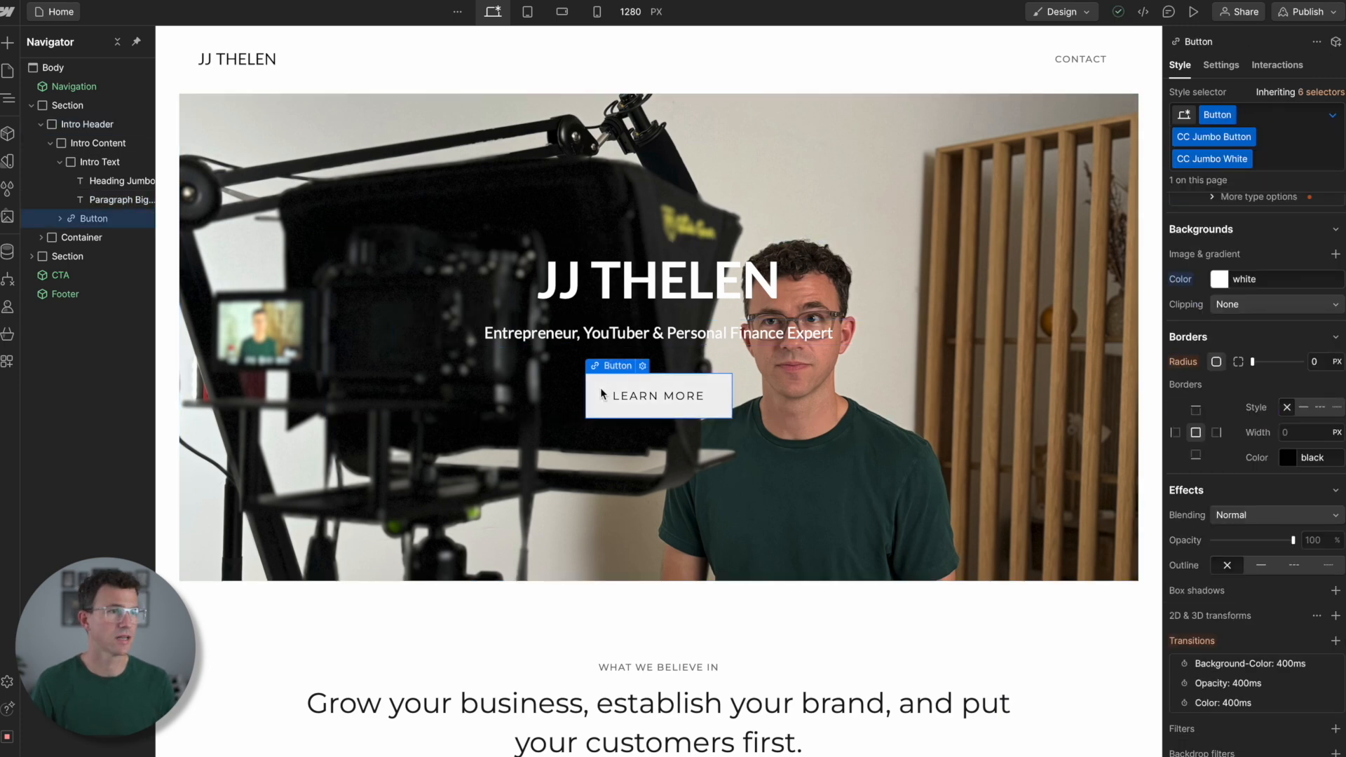
pyautogui.click(1221, 280)
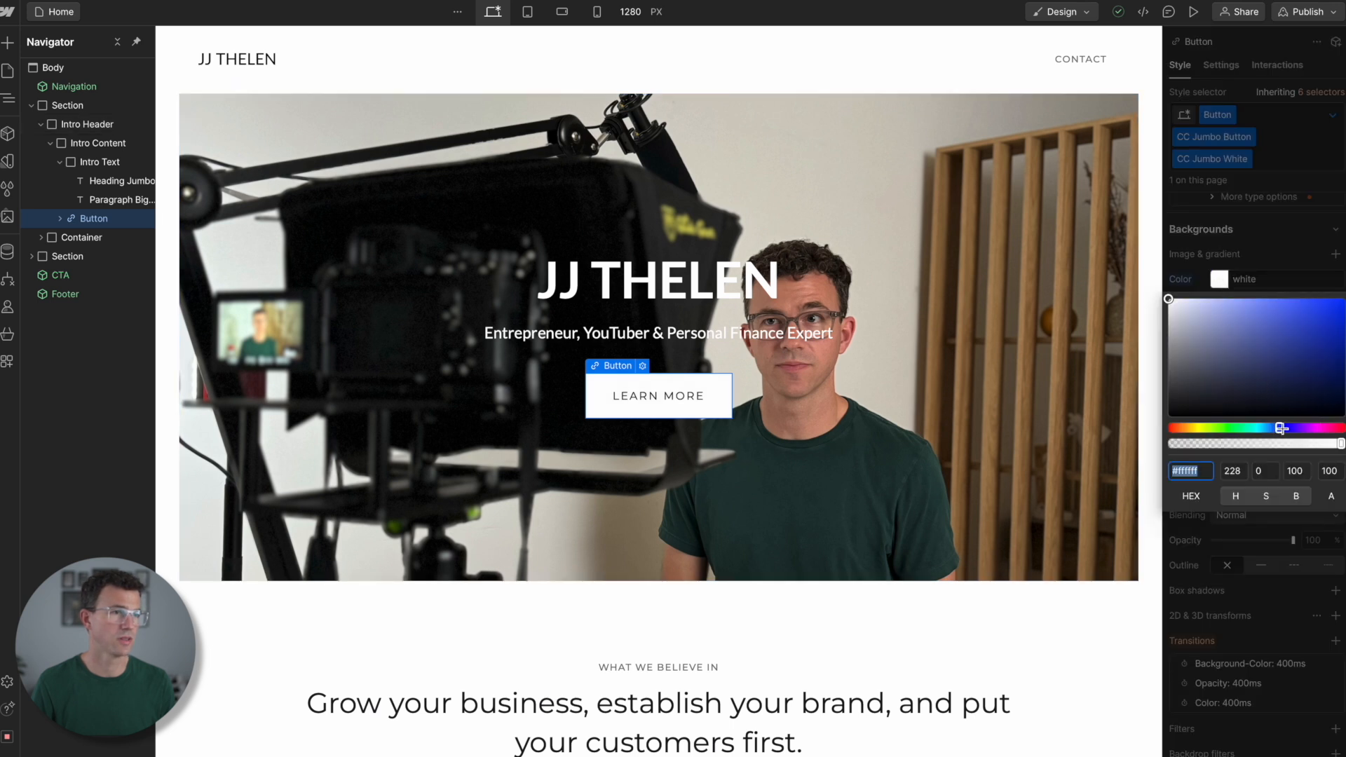
pyautogui.moveTo(1285, 429); pyautogui.dragTo(1340, 427)
pyautogui.click(1340, 303)
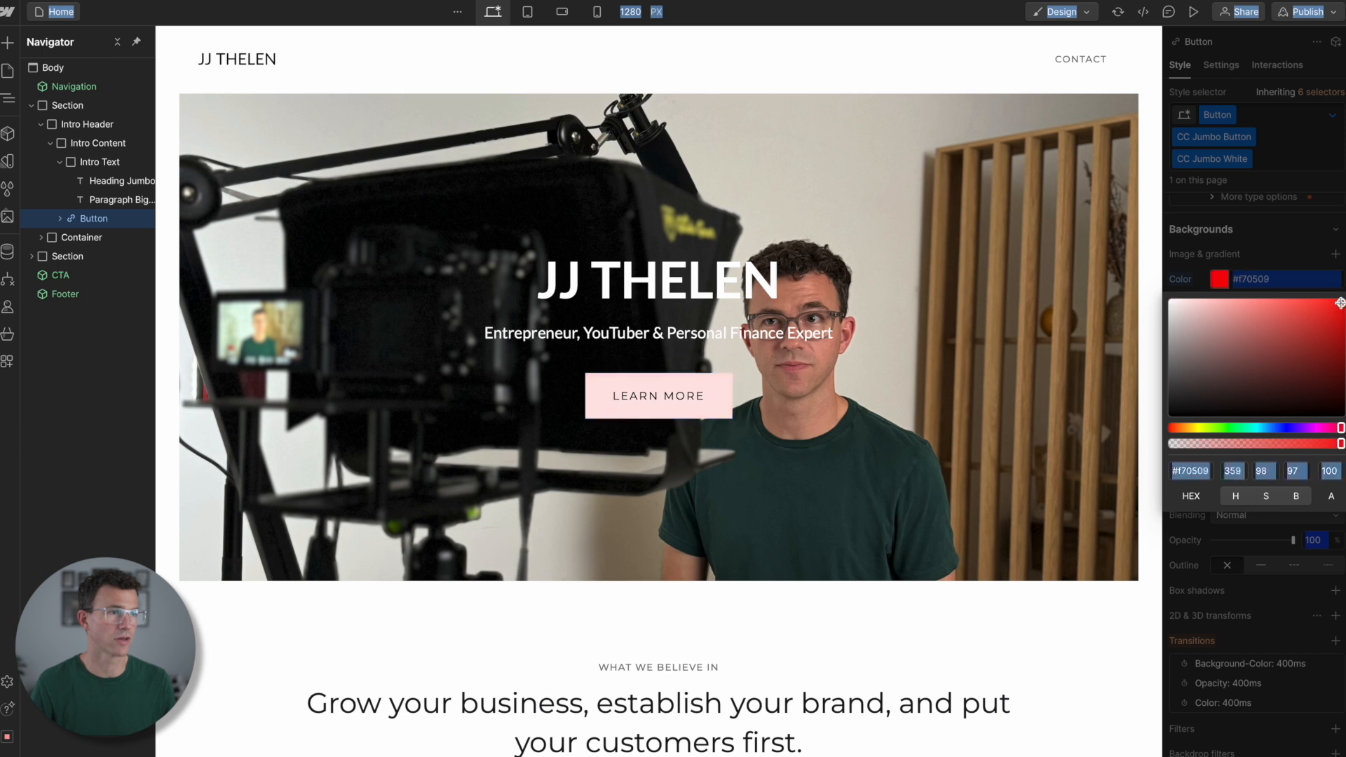
# - Replace the hero button's text with "LAUNCH YOUR YOUTUBE CHANNEL" followed by a rocket emoji
pyautogui.doubleClick(675, 394)
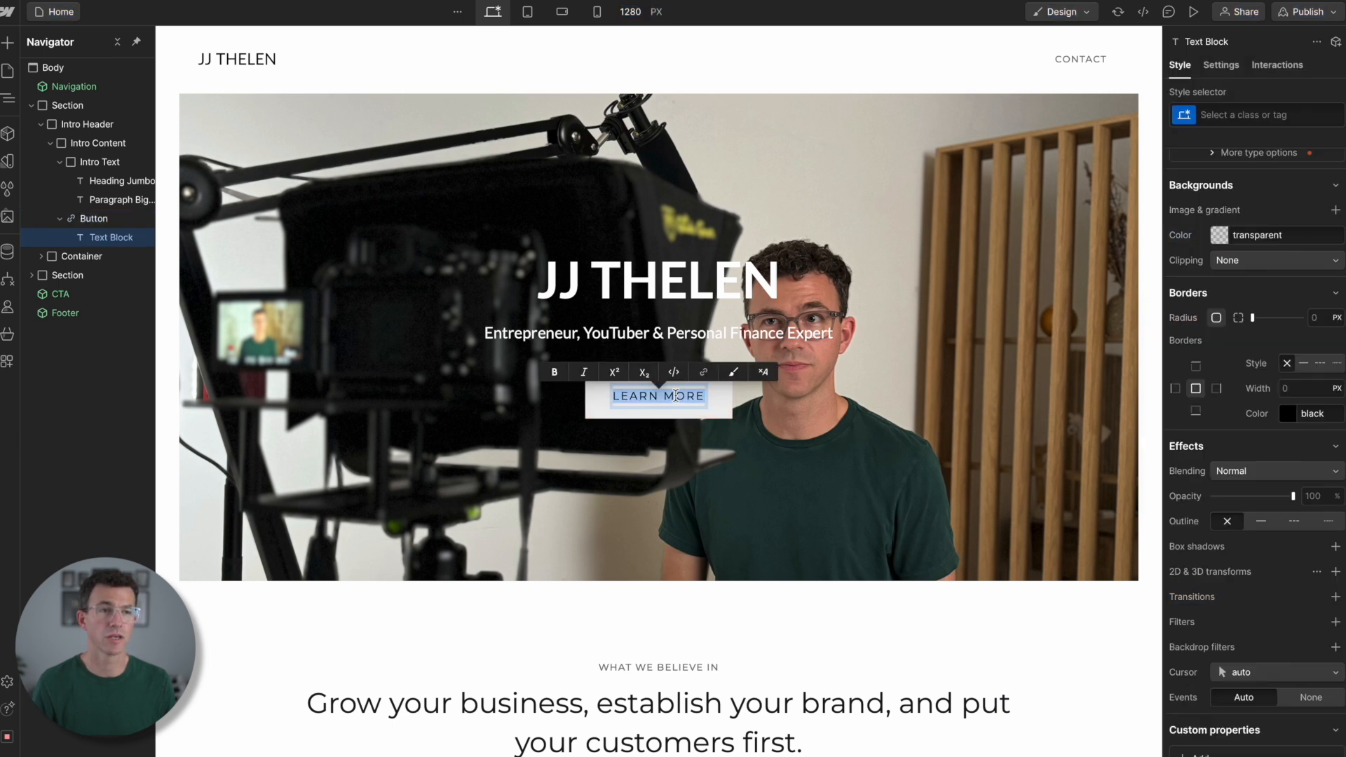
pyautogui.write('LAUNCH')
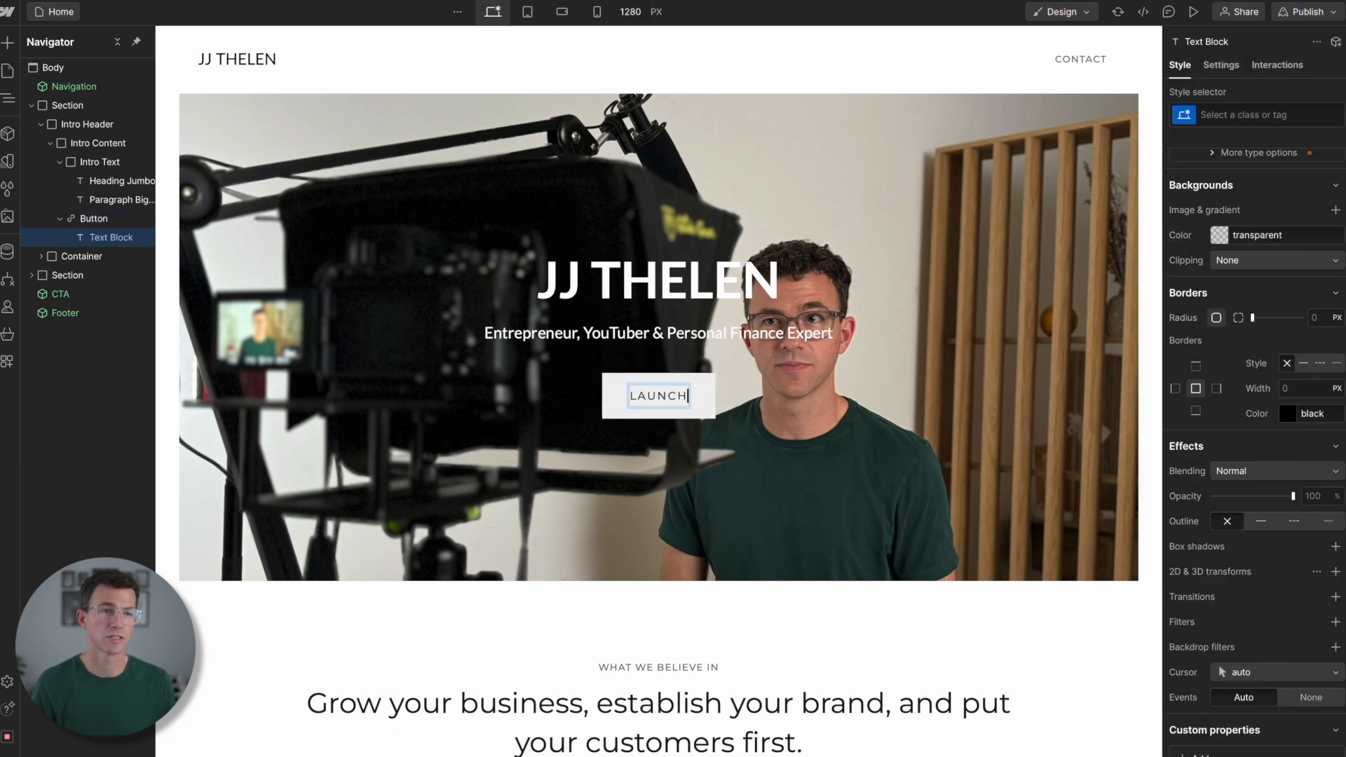
pyautogui.write(' YOUR YOUTUBE CHANNEL')
pyautogui.hotkey('alt', 'Tab')
pyautogui.hotkey('alt', 'Tab')
pyautogui.write('🚀')
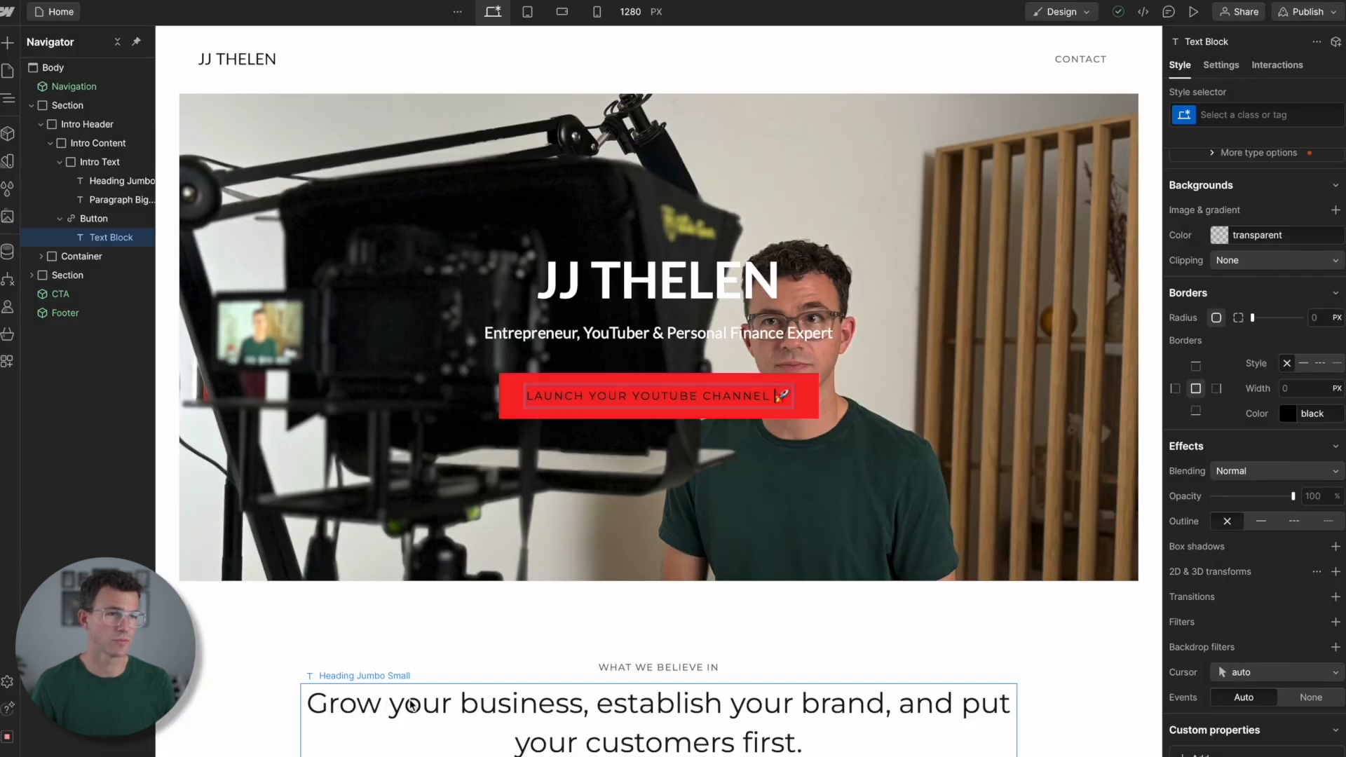
pyautogui.click(522, 379)
pyautogui.click(522, 384)
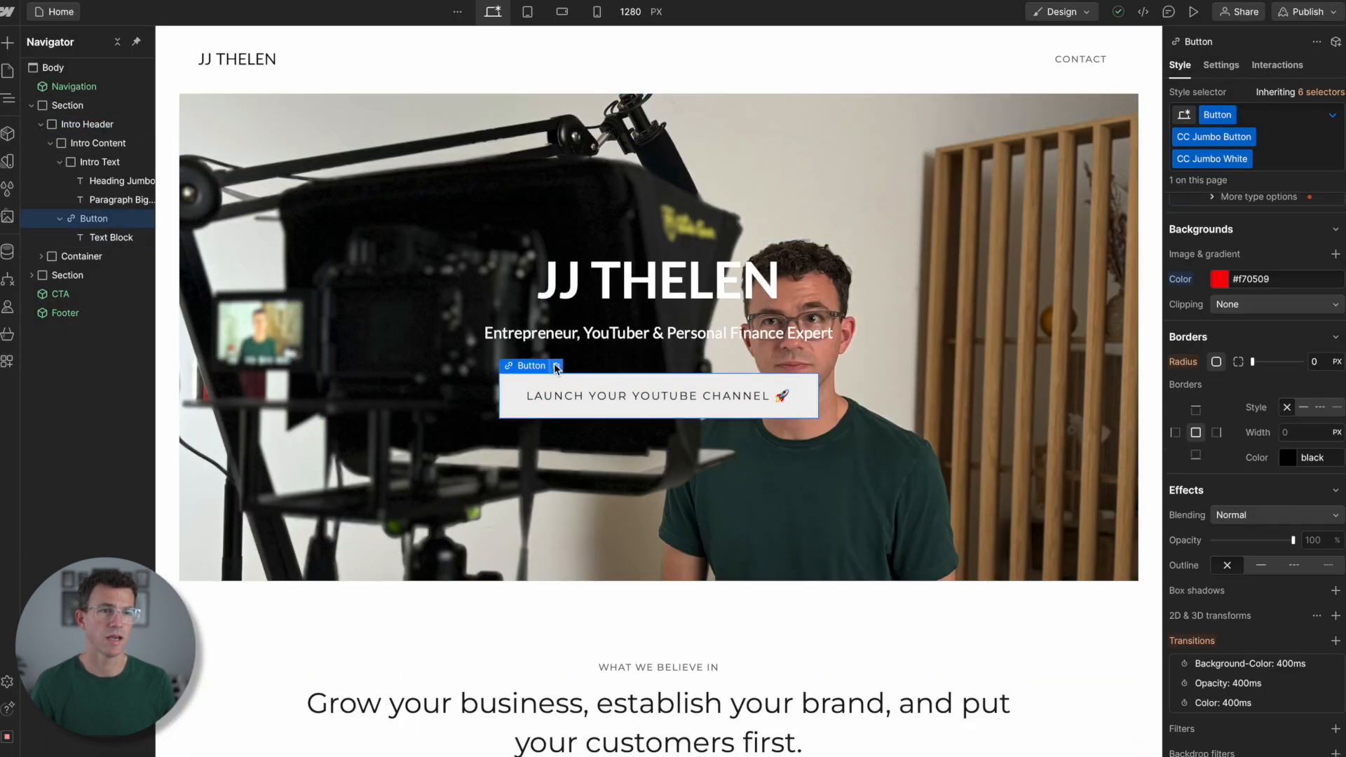
pyautogui.click(555, 366)
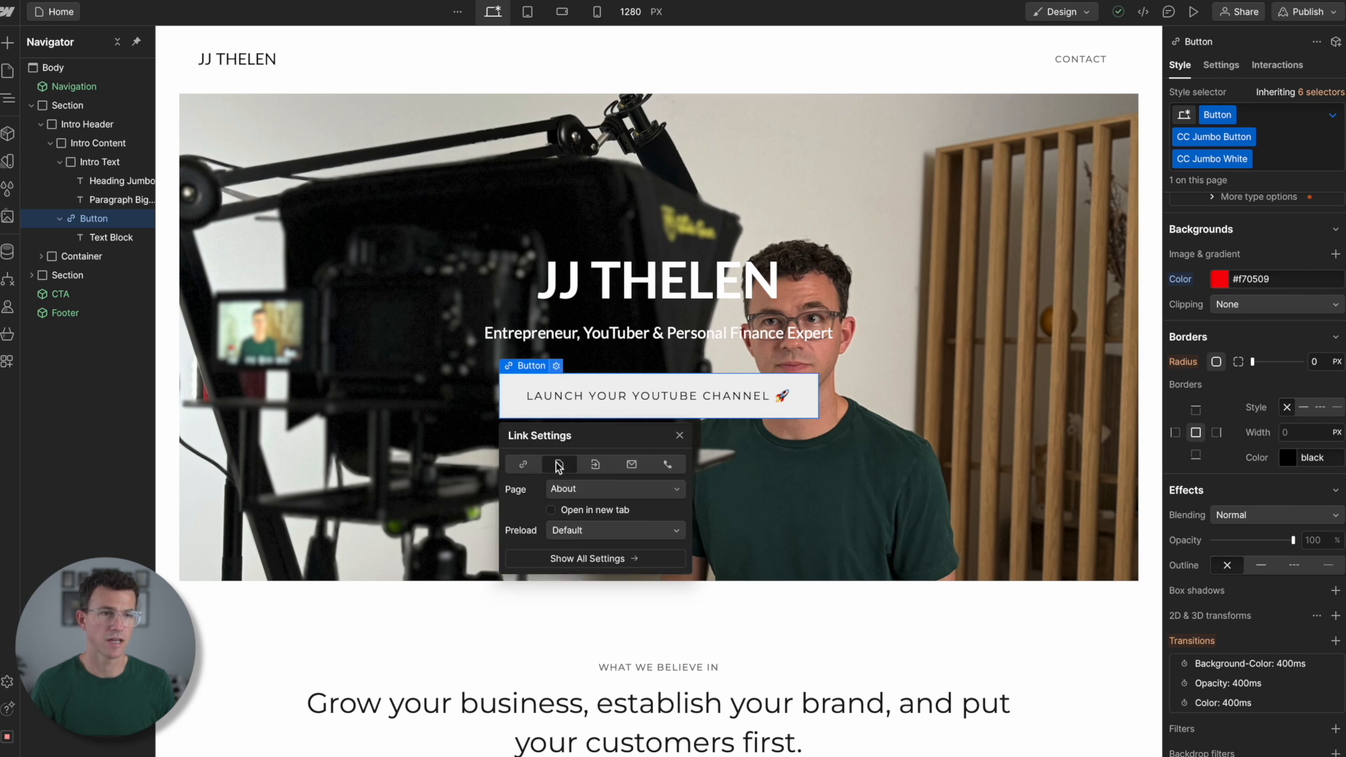
pyautogui.click(620, 492)
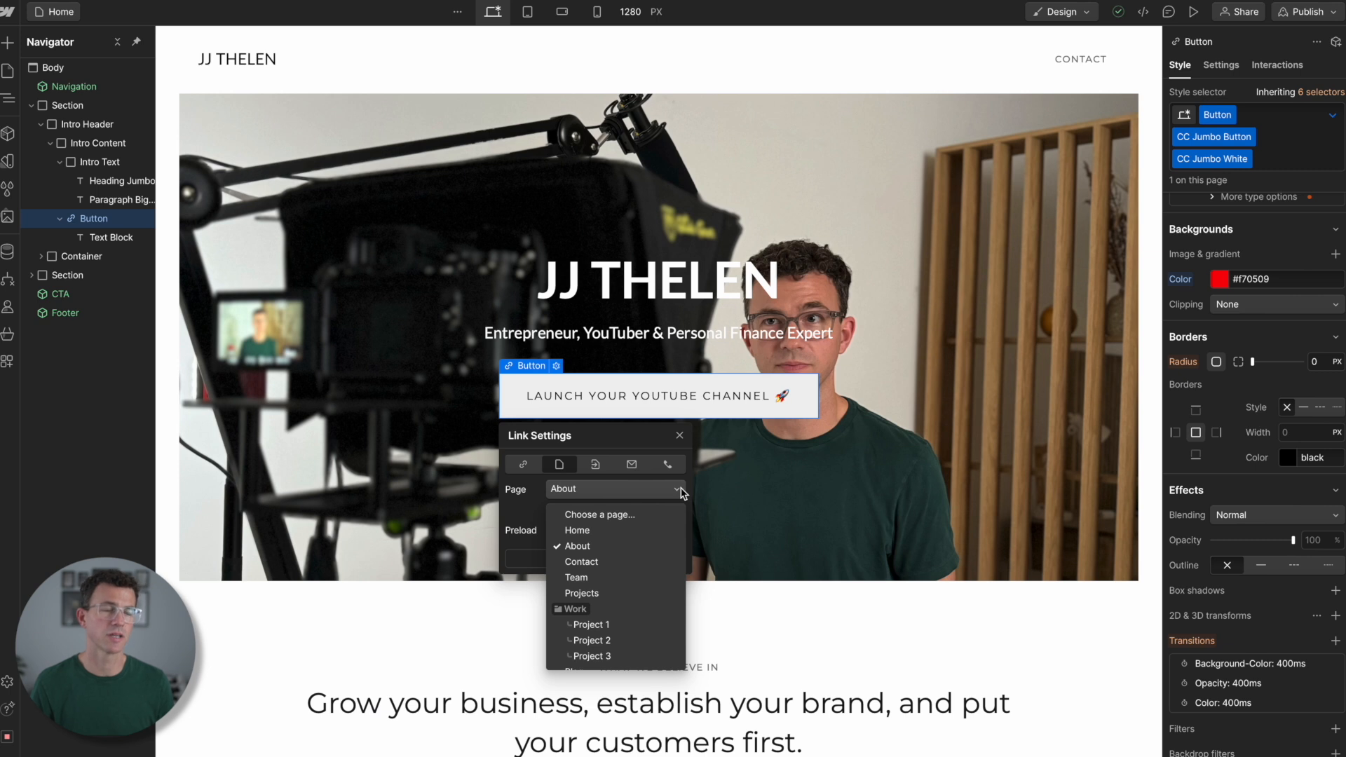
pyautogui.click(522, 464)
pyautogui.click(522, 465)
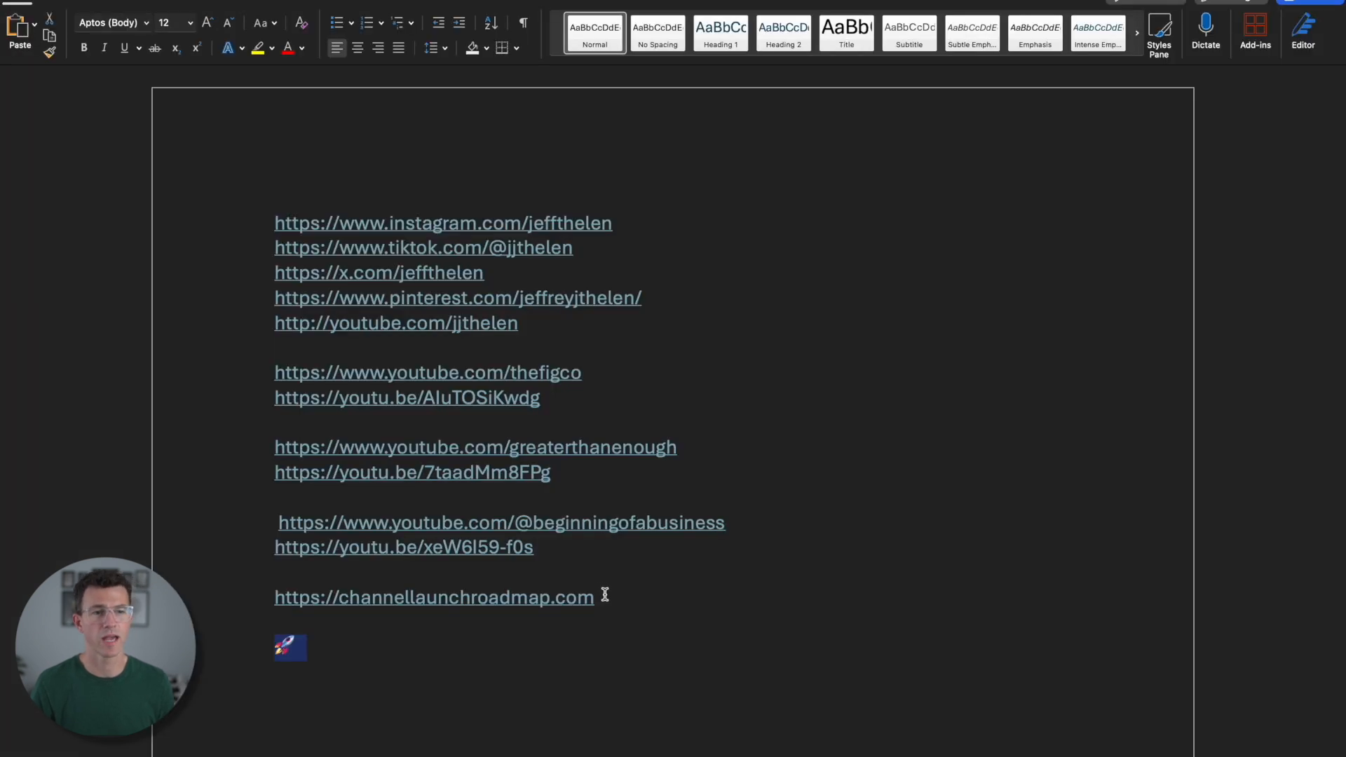
pyautogui.moveTo(605, 595); pyautogui.dragTo(269, 595)
pyautogui.hotkey('ctrl', 'c')
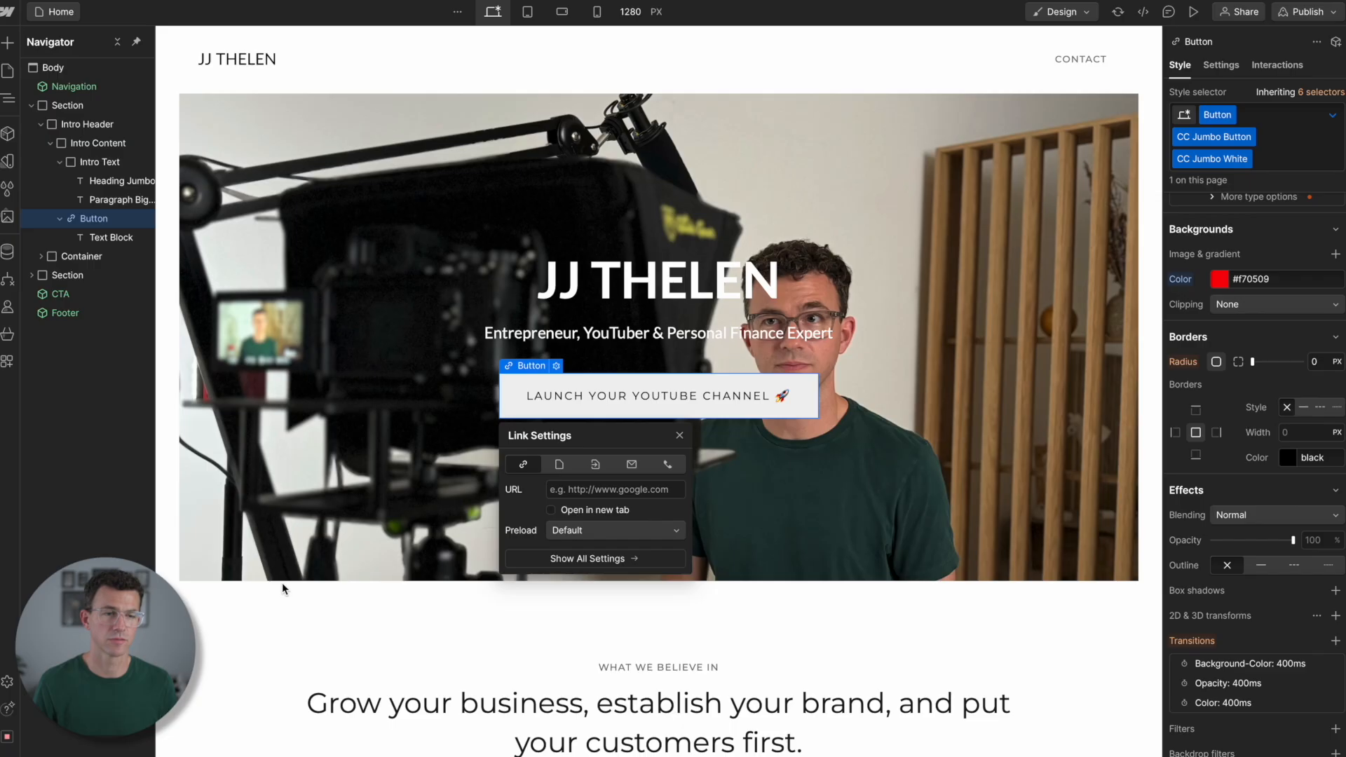
pyautogui.click(577, 488)
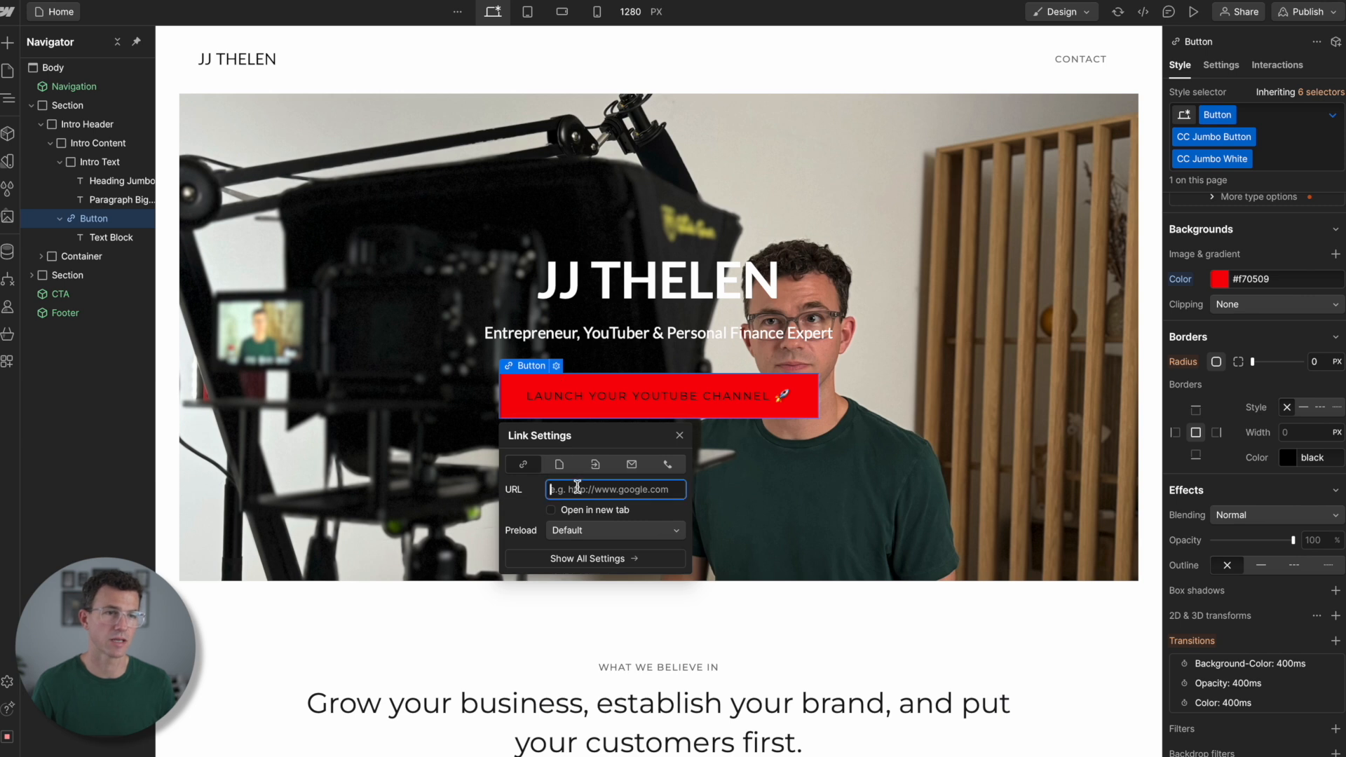
pyautogui.hotkey('ctrl', 'v')
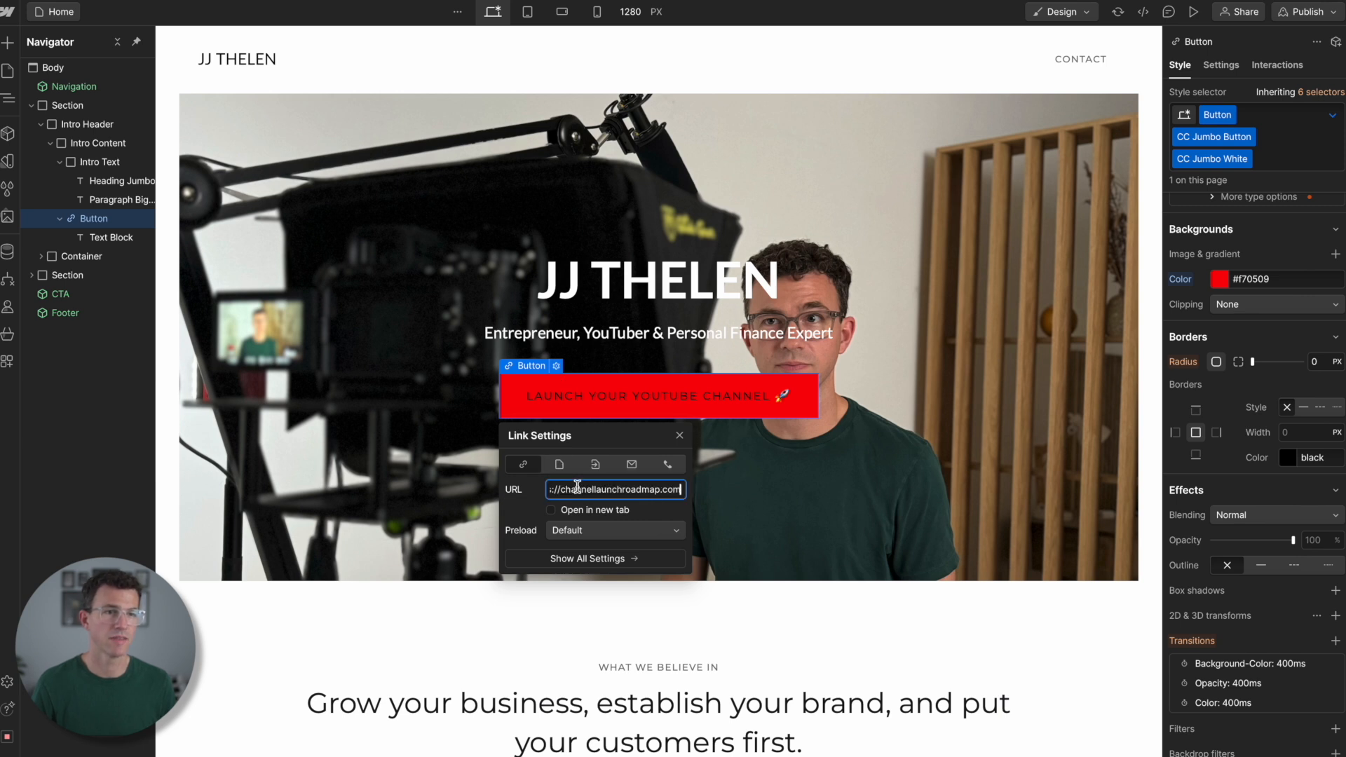
pyautogui.click(552, 511)
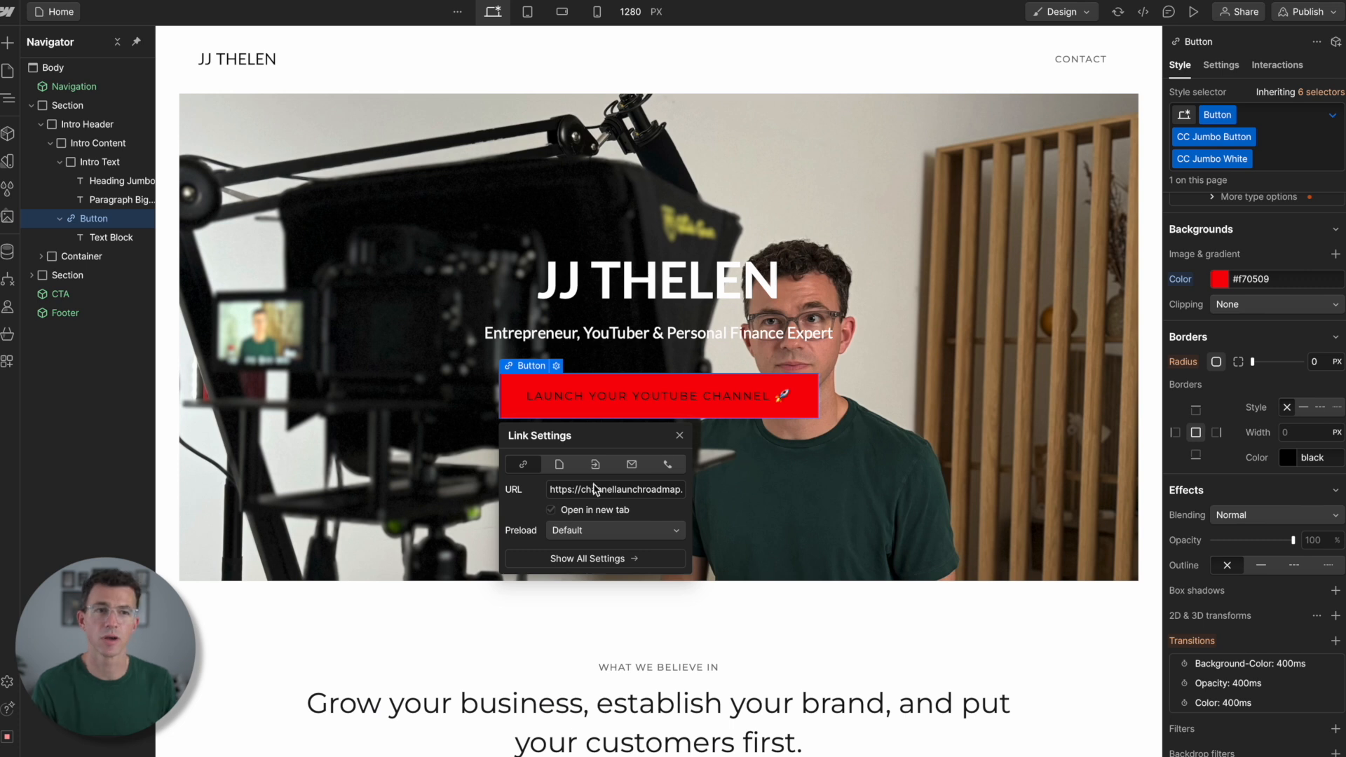
# - Try left alignment on the hero's Intro Content block, and return it to center alignment
pyautogui.click(680, 436)
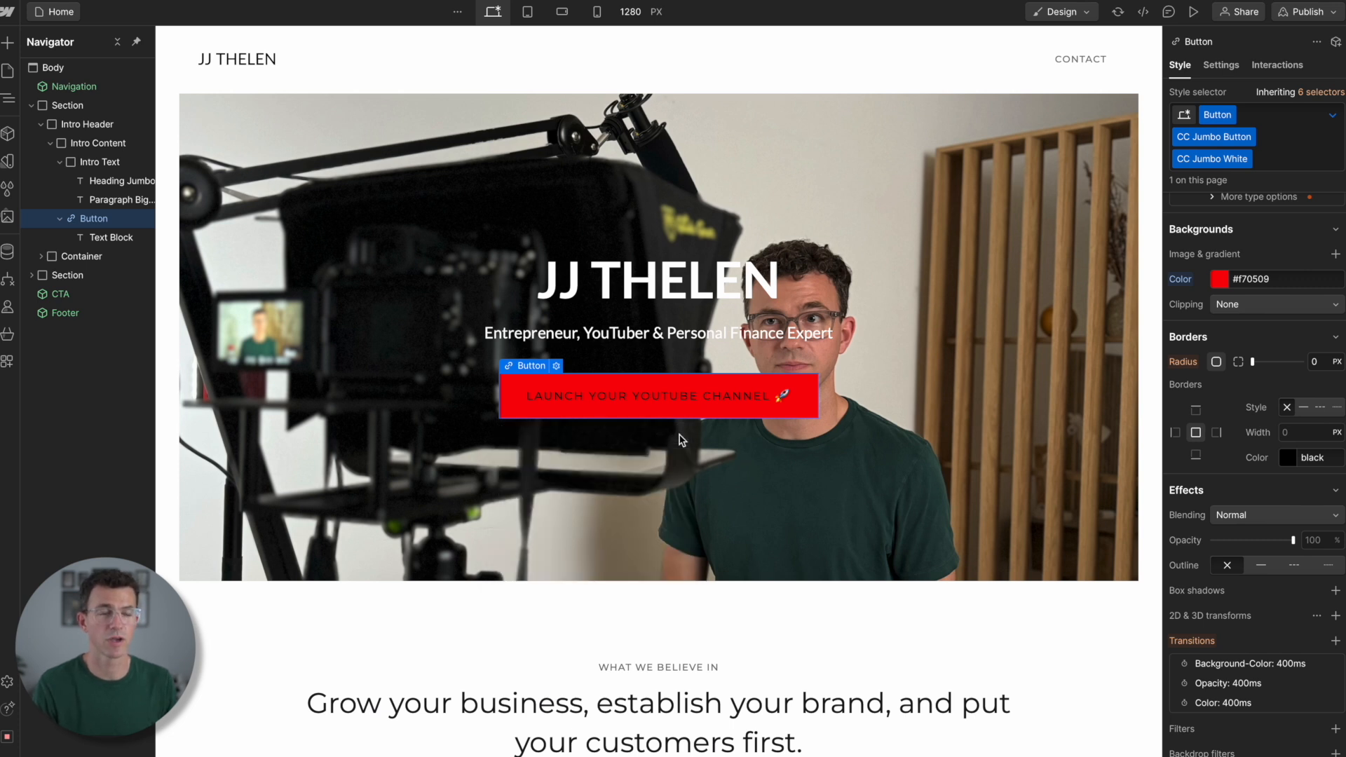
pyautogui.click(418, 484)
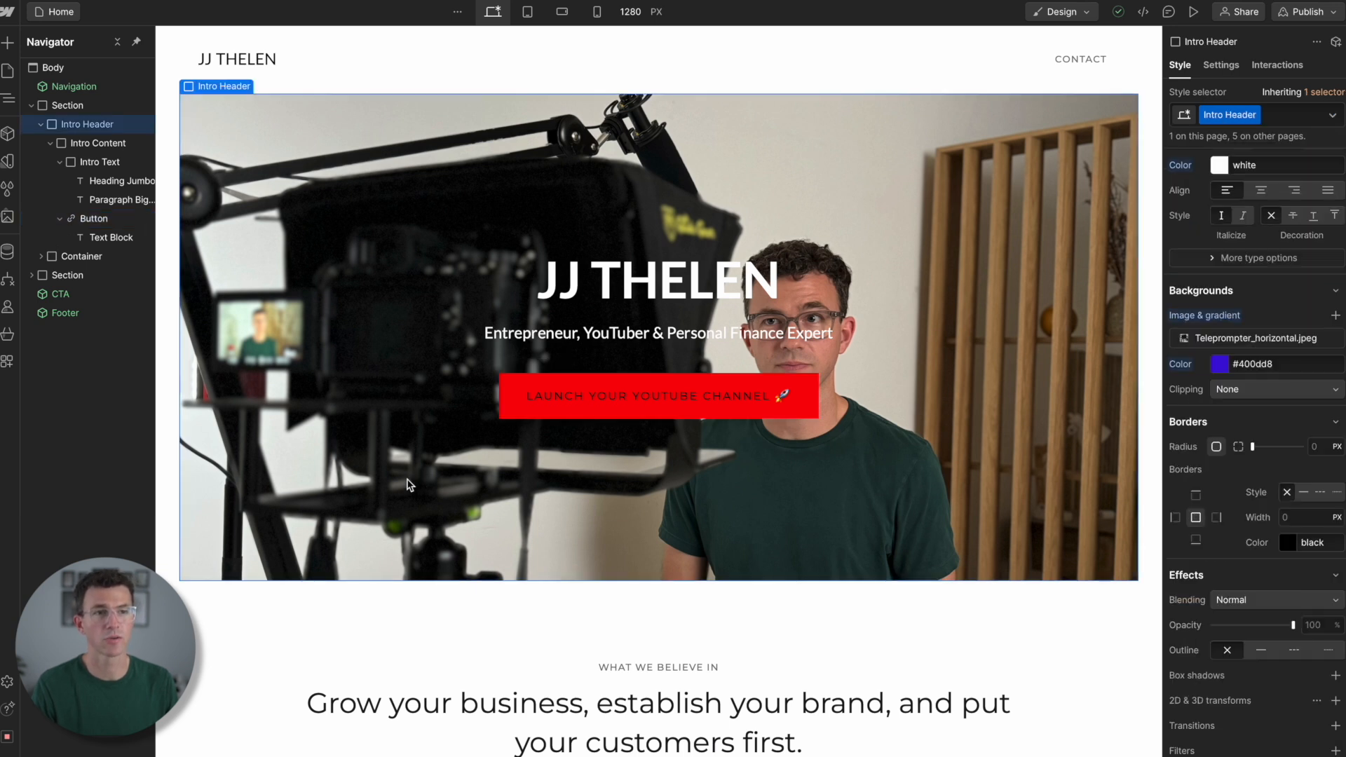
pyautogui.click(344, 254)
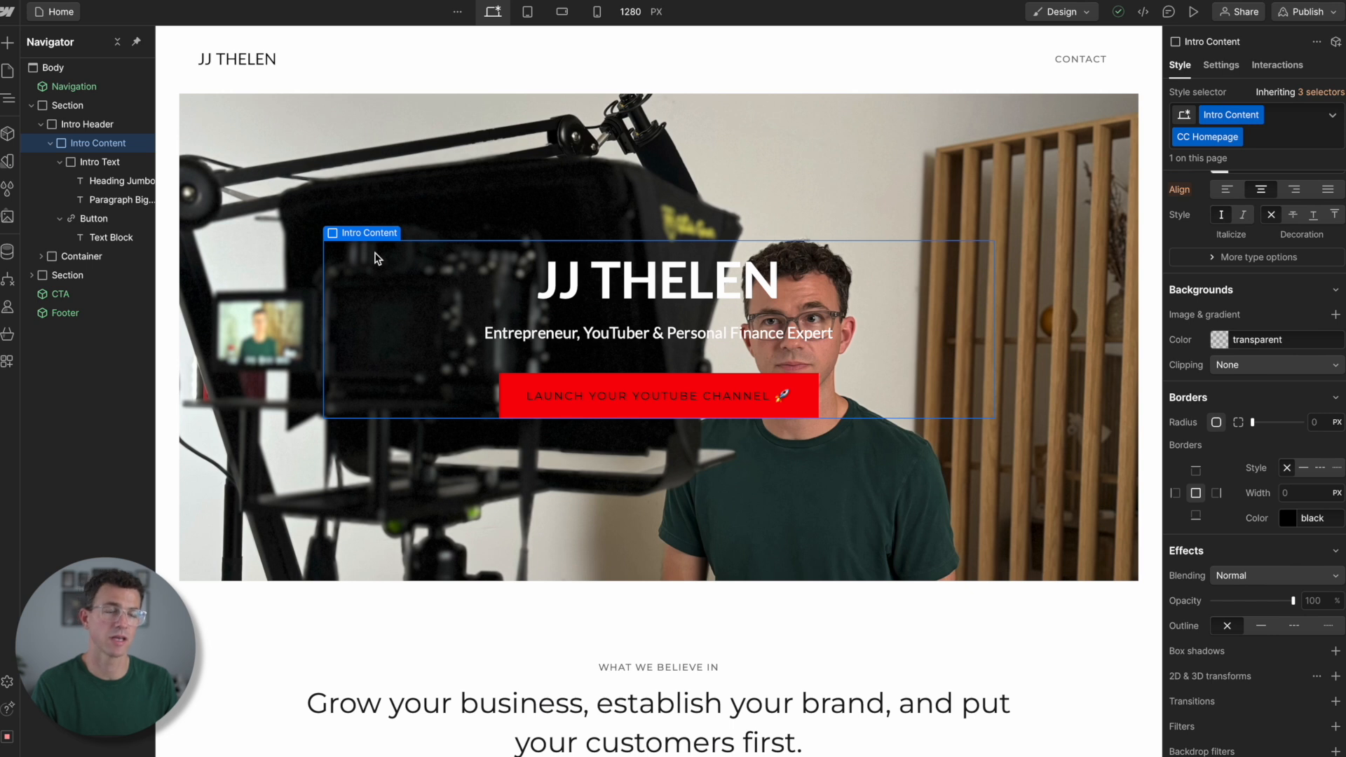
pyautogui.click(1231, 191)
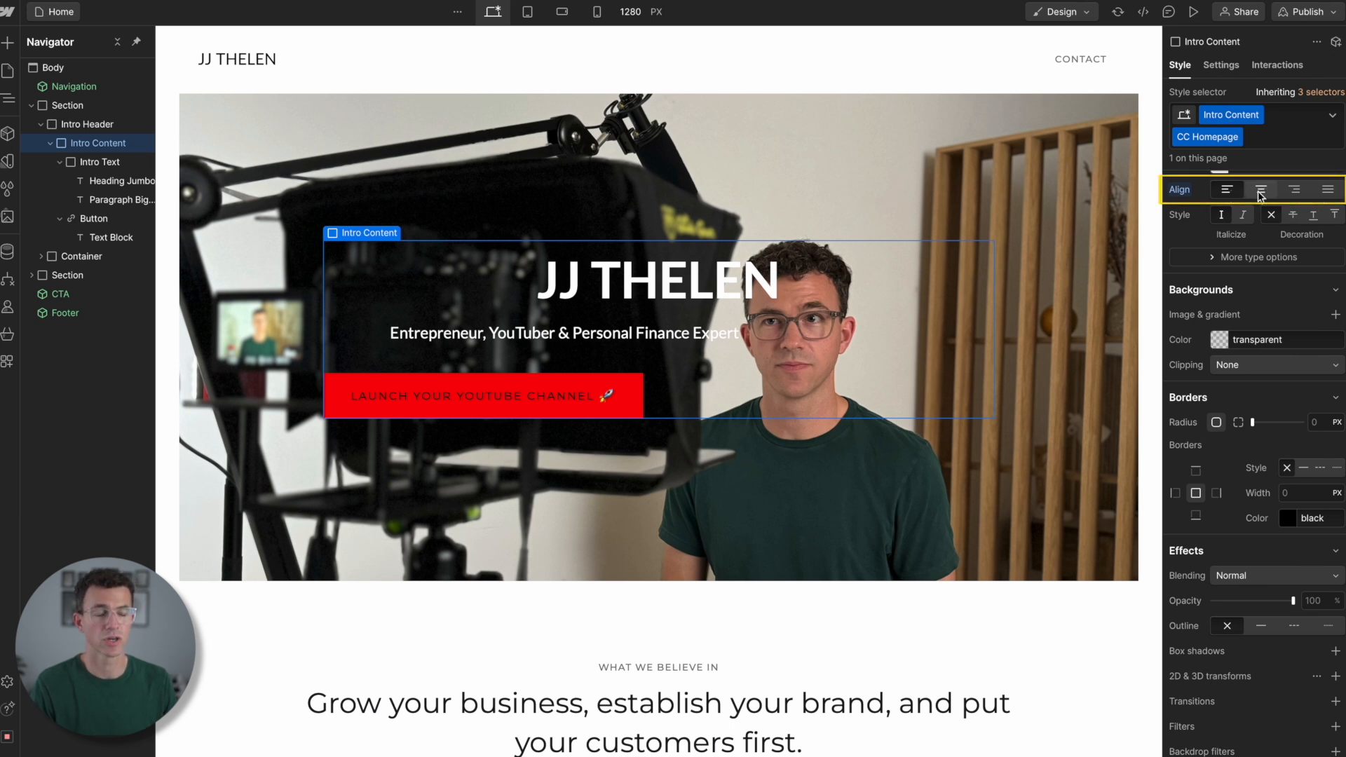
pyautogui.click(1262, 191)
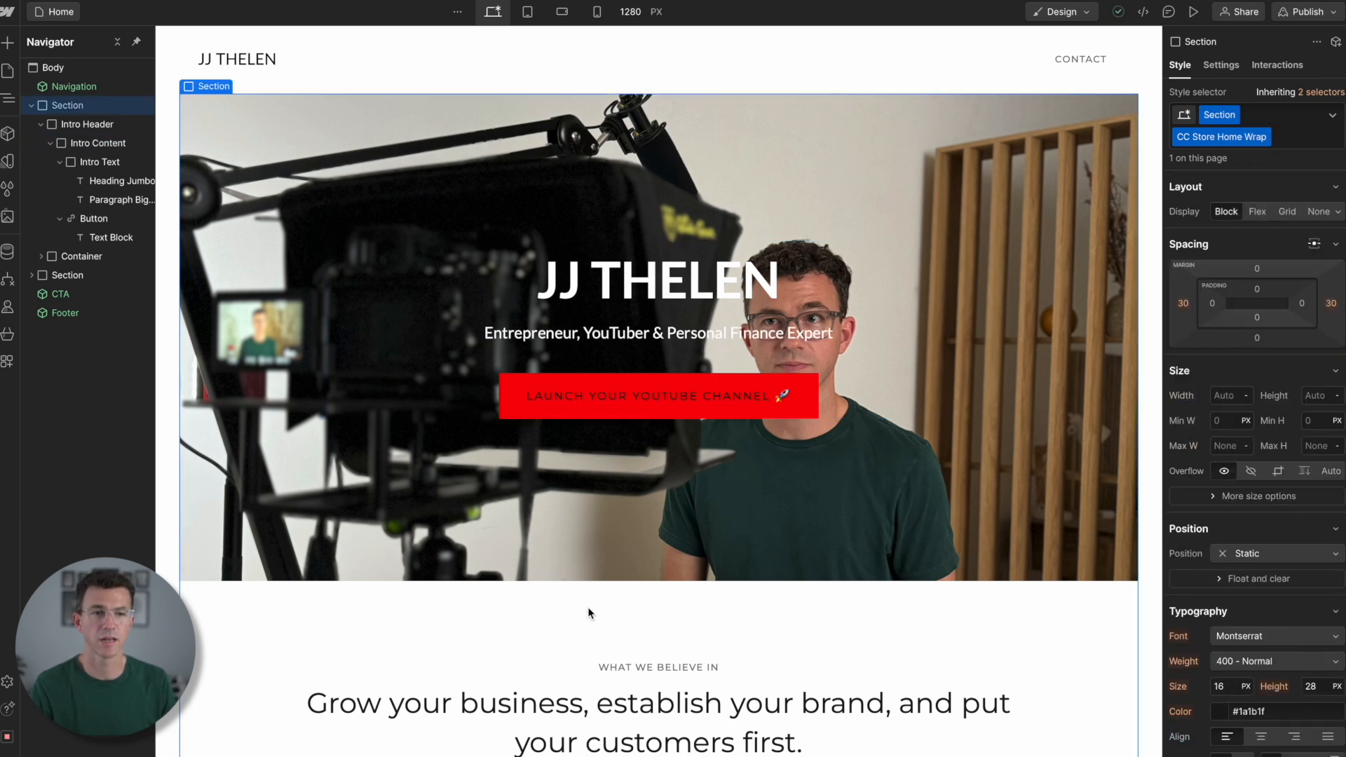
# - Delete the "WHAT WE BELIEVE IN" label below the hero and replace the heading under it with "My YouTube Channels"
pyautogui.scroll(-1, 587, 607)
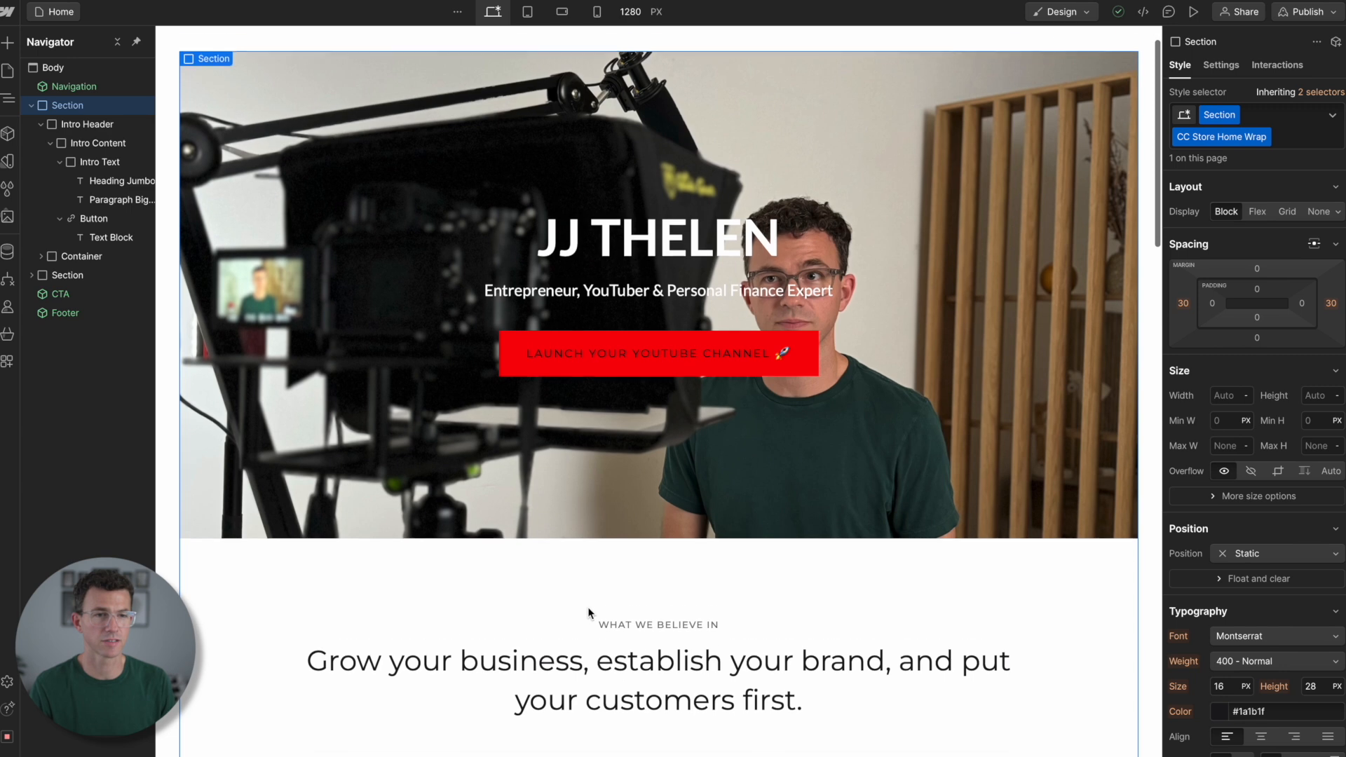
pyautogui.click(639, 600)
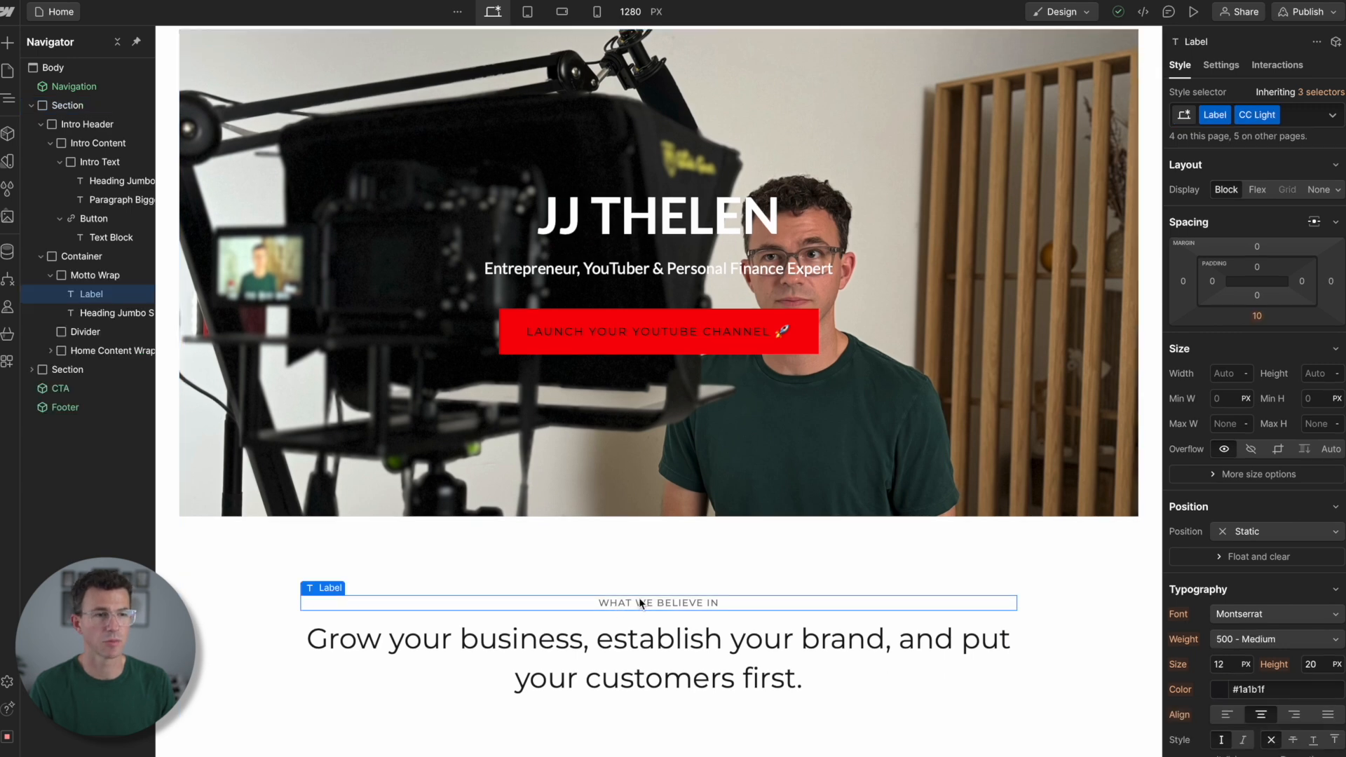
pyautogui.press('Delete')
pyautogui.scroll(-5, 639, 602)
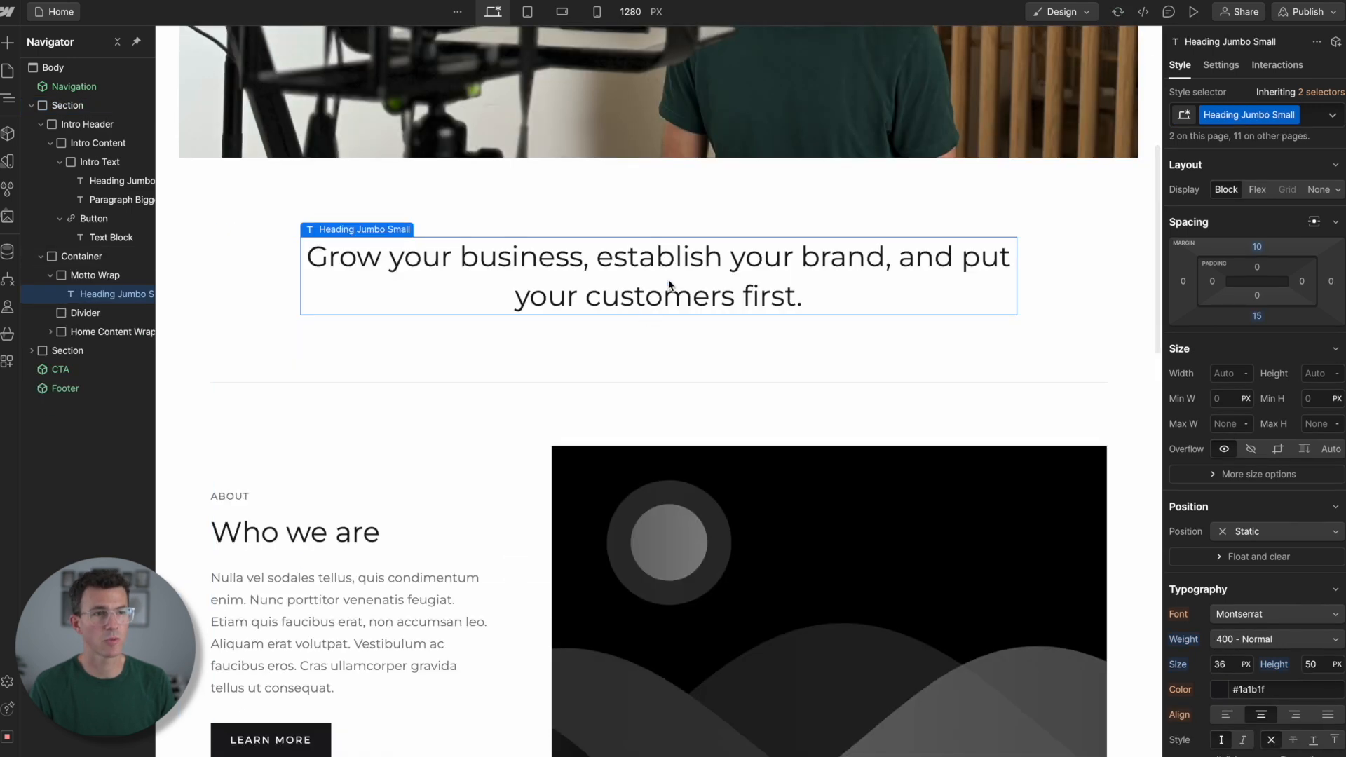
pyautogui.tripleClick(670, 285)
pyautogui.write('My YouTube Channels')
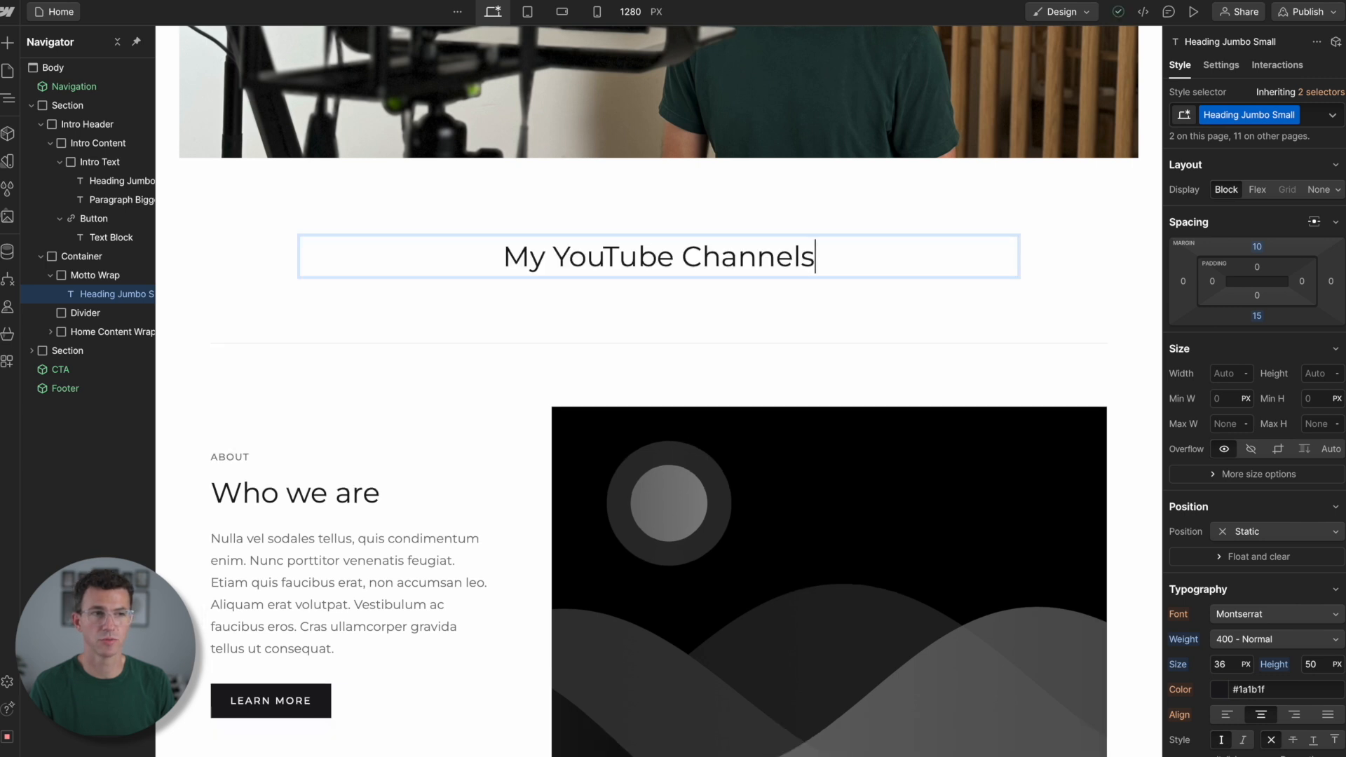
# - Delete the small labels above the "Who we are" and "What we do" headings
pyautogui.click(242, 456)
pyautogui.press('Delete')
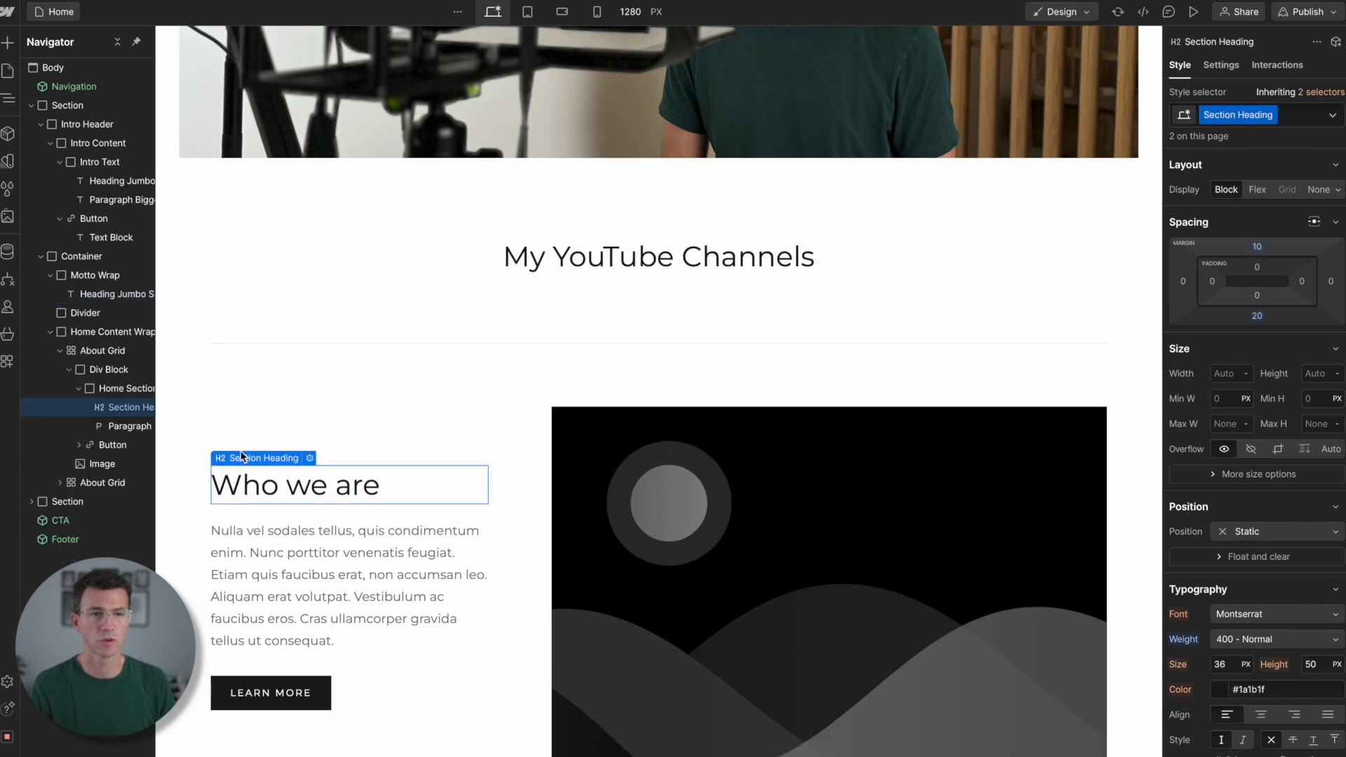
pyautogui.scroll(-4, 378, 593)
pyautogui.click(841, 584)
pyautogui.press('Delete')
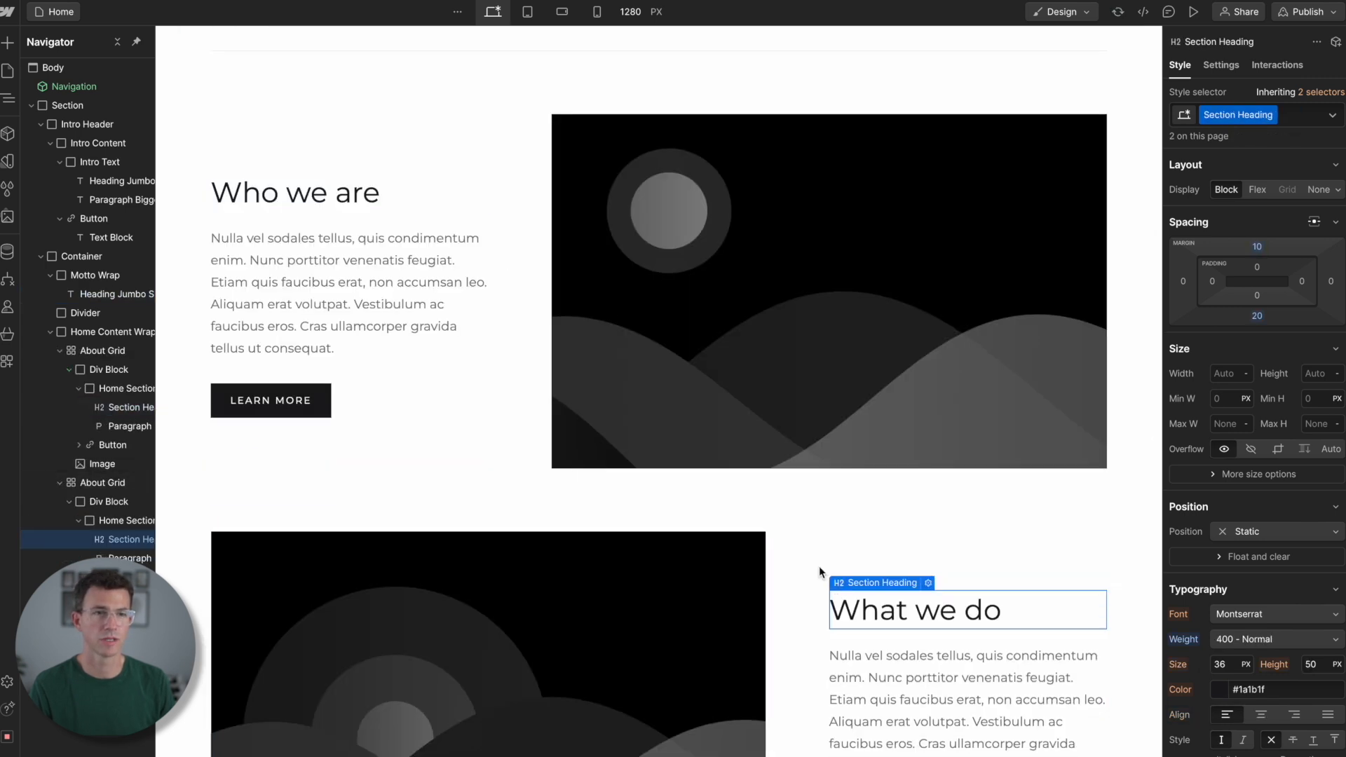
# - Replace the "Who we are" heading with "TheFigCo" and the paragraph below it with "Grow your business online"
pyautogui.scroll(-5, 354, 284)
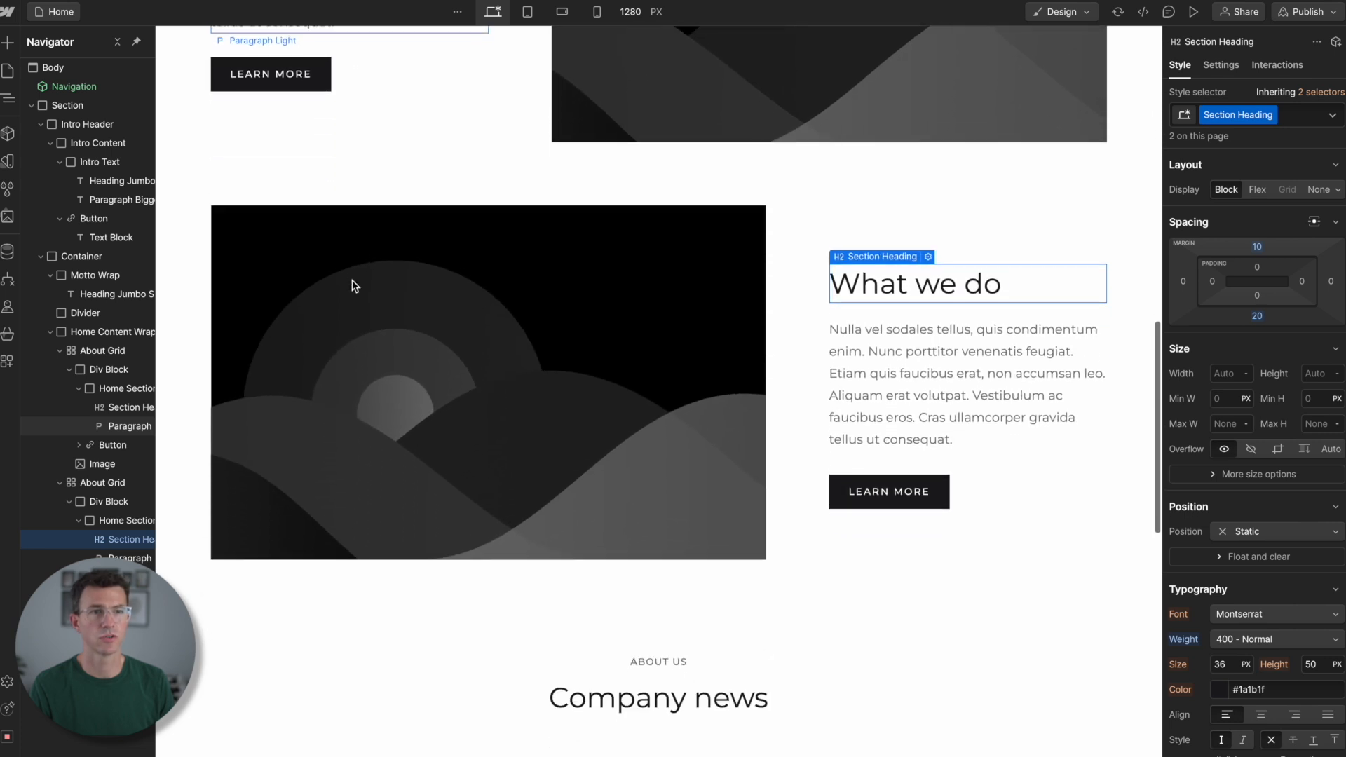
pyautogui.scroll(5, 353, 285)
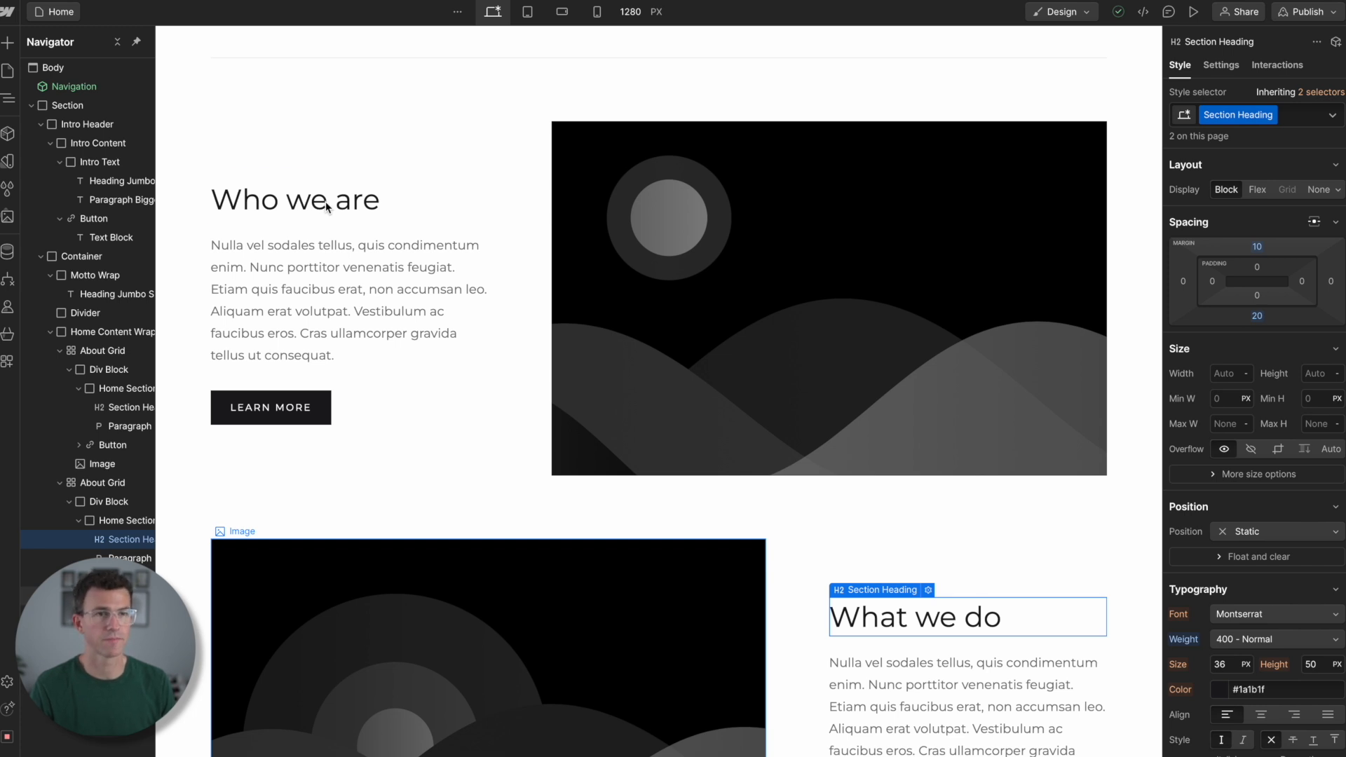
pyautogui.doubleClick(325, 201)
pyautogui.write('TheFigCo')
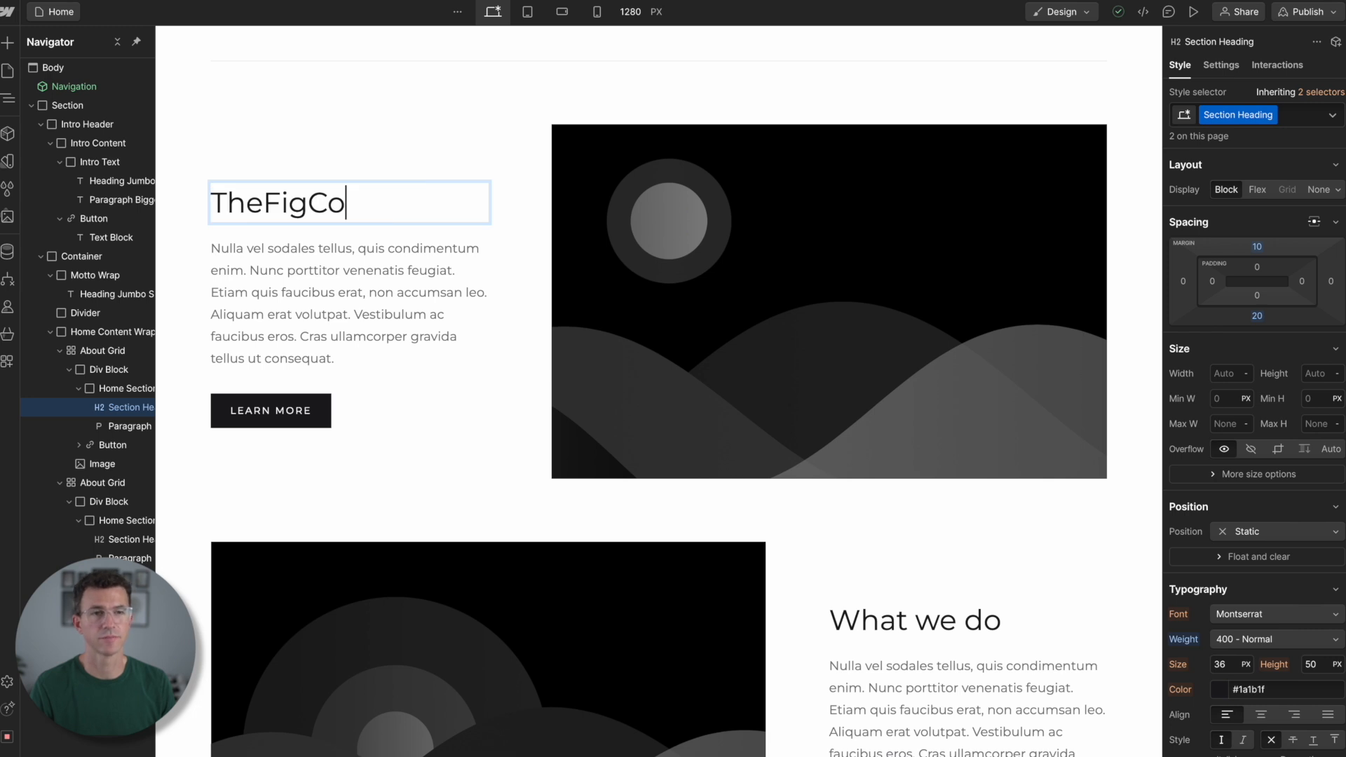
pyautogui.click(295, 258)
pyautogui.doubleClick(295, 258)
pyautogui.write('Grow your business online')
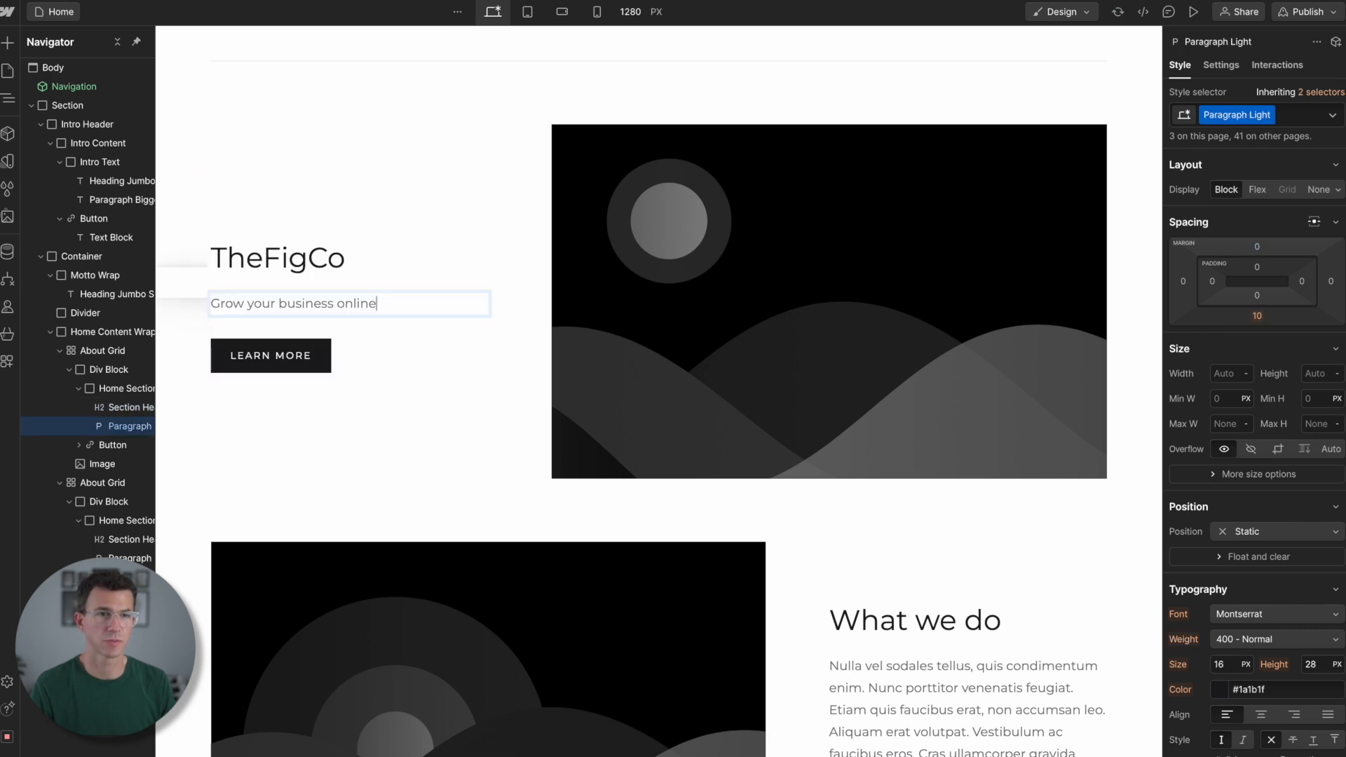
# - Replace the text of the "LEARN MORE" button in the TheFigCo block with "VIEW YOUTUBE CHANNEL"
pyautogui.doubleClick(262, 351)
pyautogui.hotkey('ctrl', 'v')
pyautogui.click(270, 358)
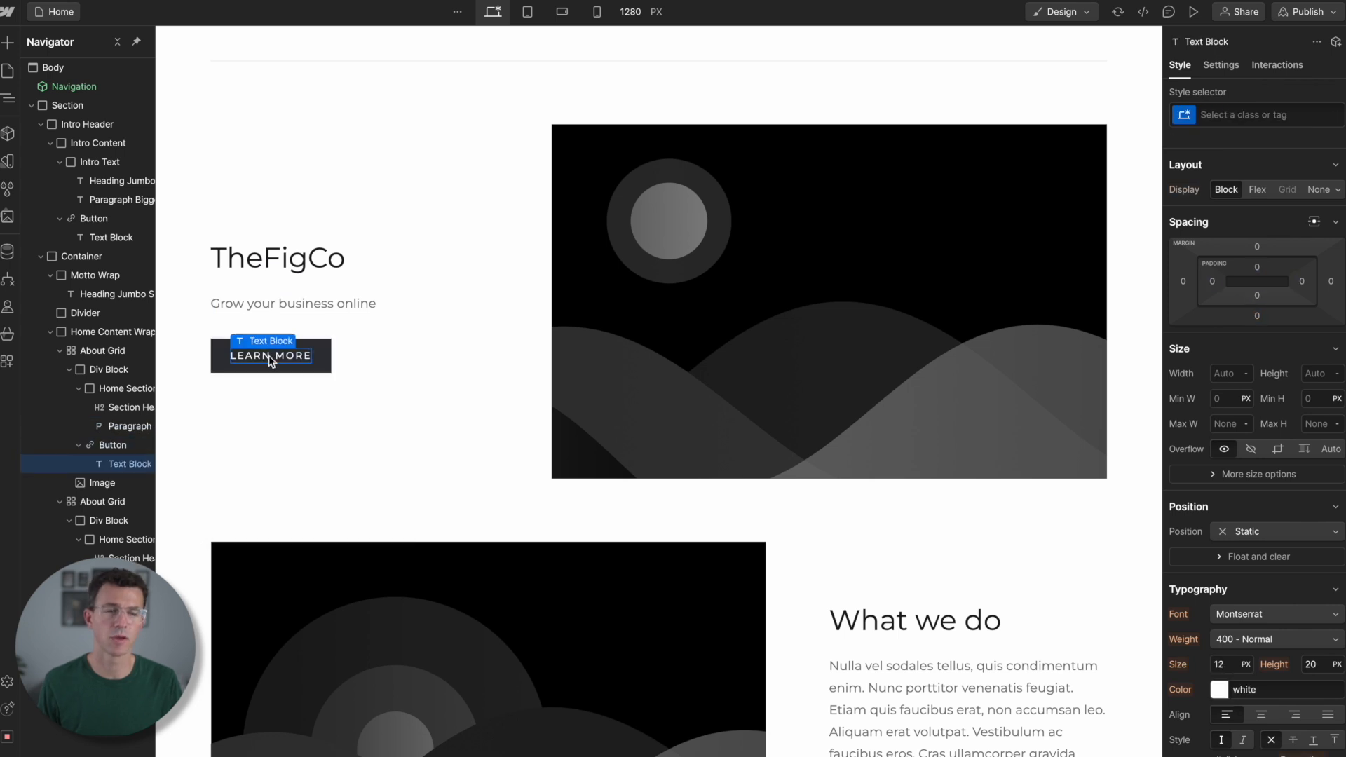
pyautogui.doubleClick(270, 355)
pyautogui.write('VIEW YOUTUBE CHANNEL')
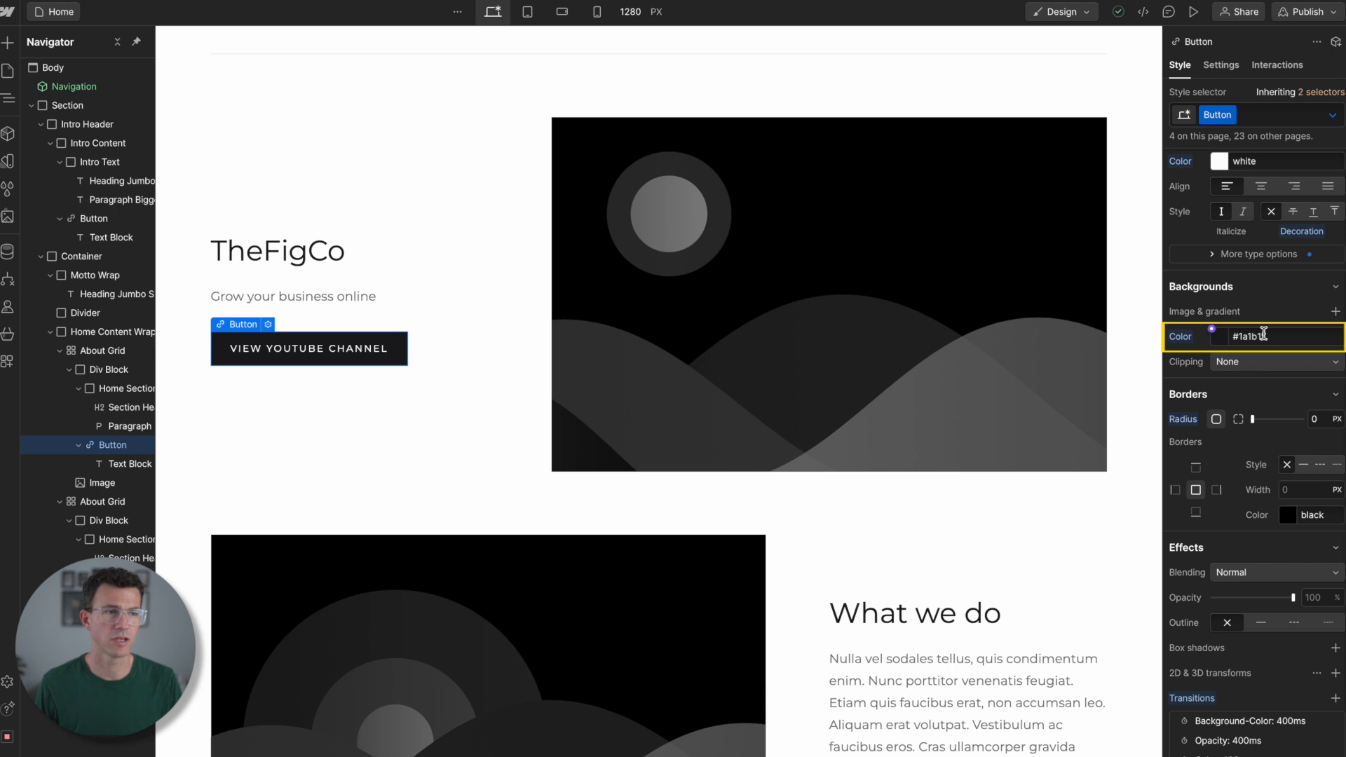
# - Set the background color of the "VIEW YOUTUBE CHANNEL" button to the blue #0b36e2
pyautogui.click(1222, 340)
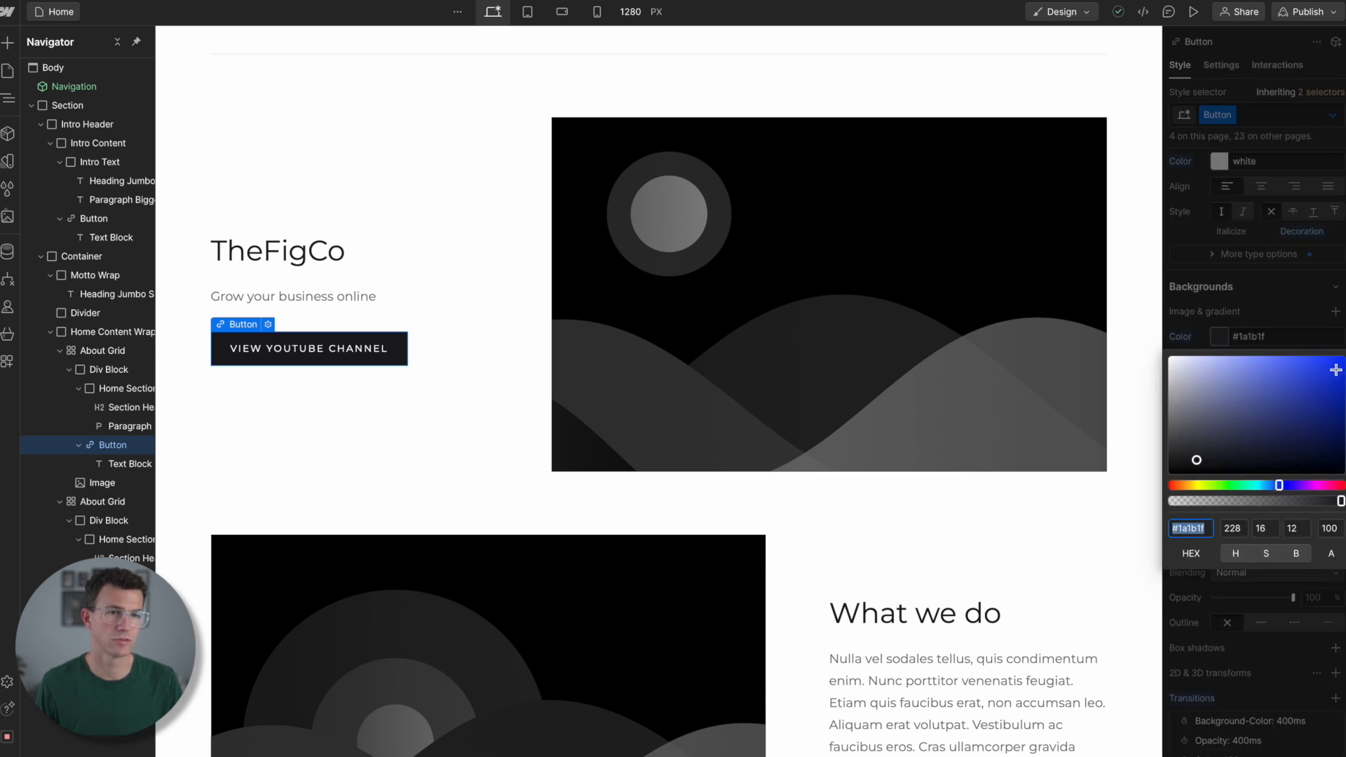
pyautogui.click(1336, 369)
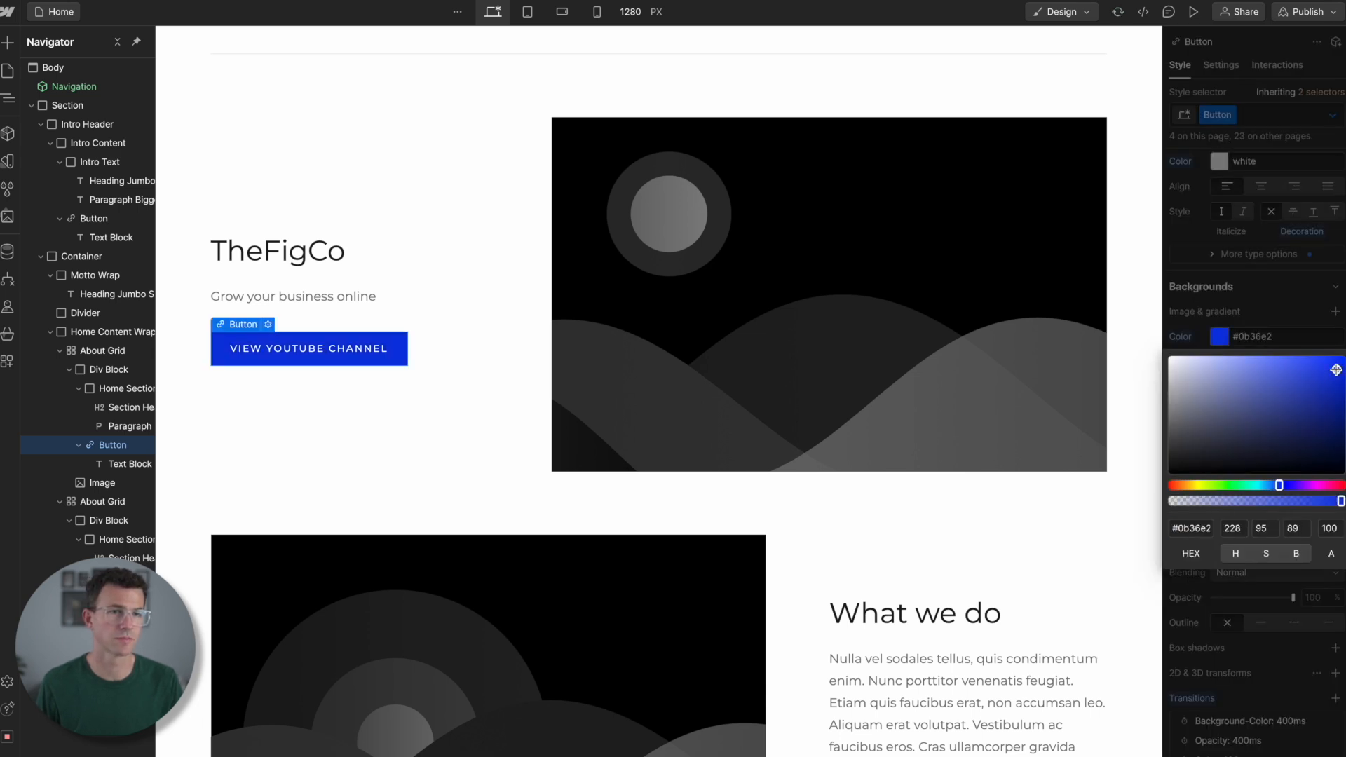
pyautogui.click(581, 474)
pyautogui.scroll(-2, 703, 511)
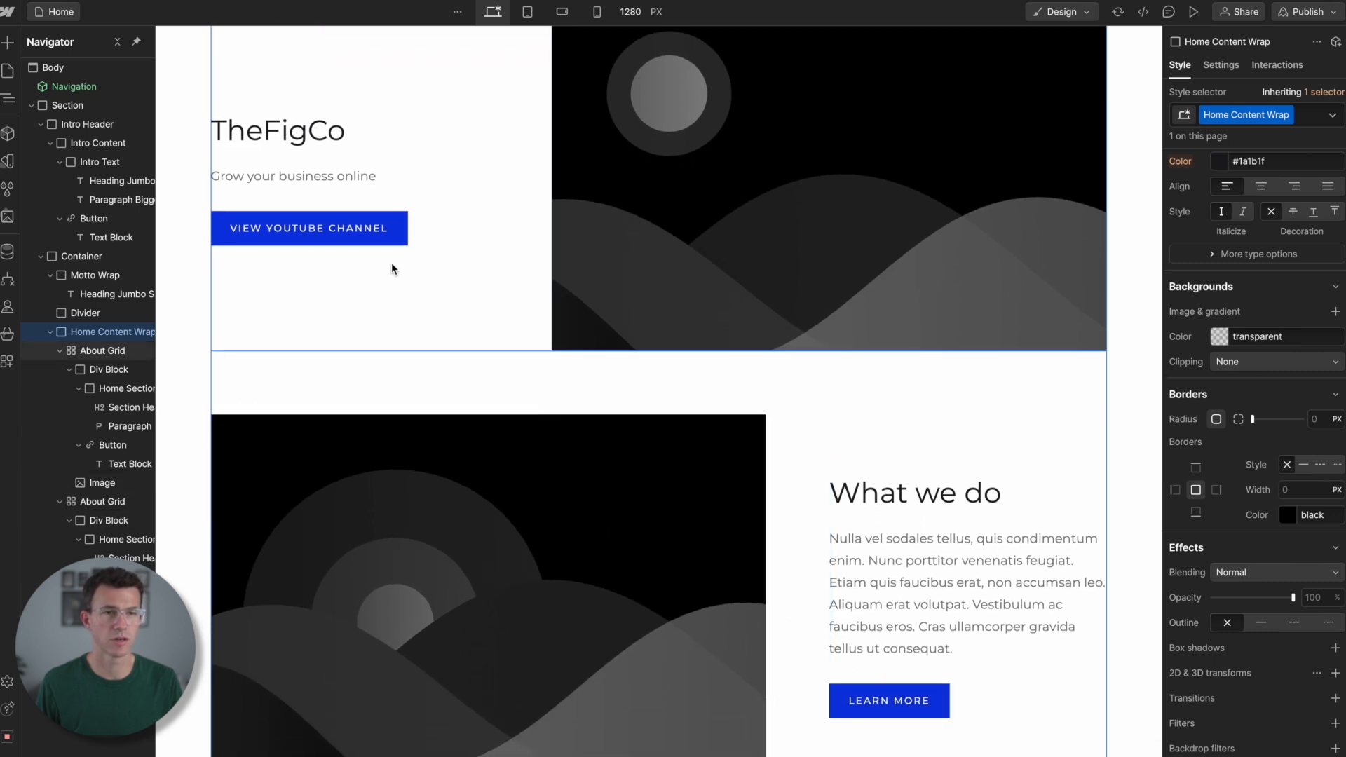
pyautogui.scroll(1, 395, 270)
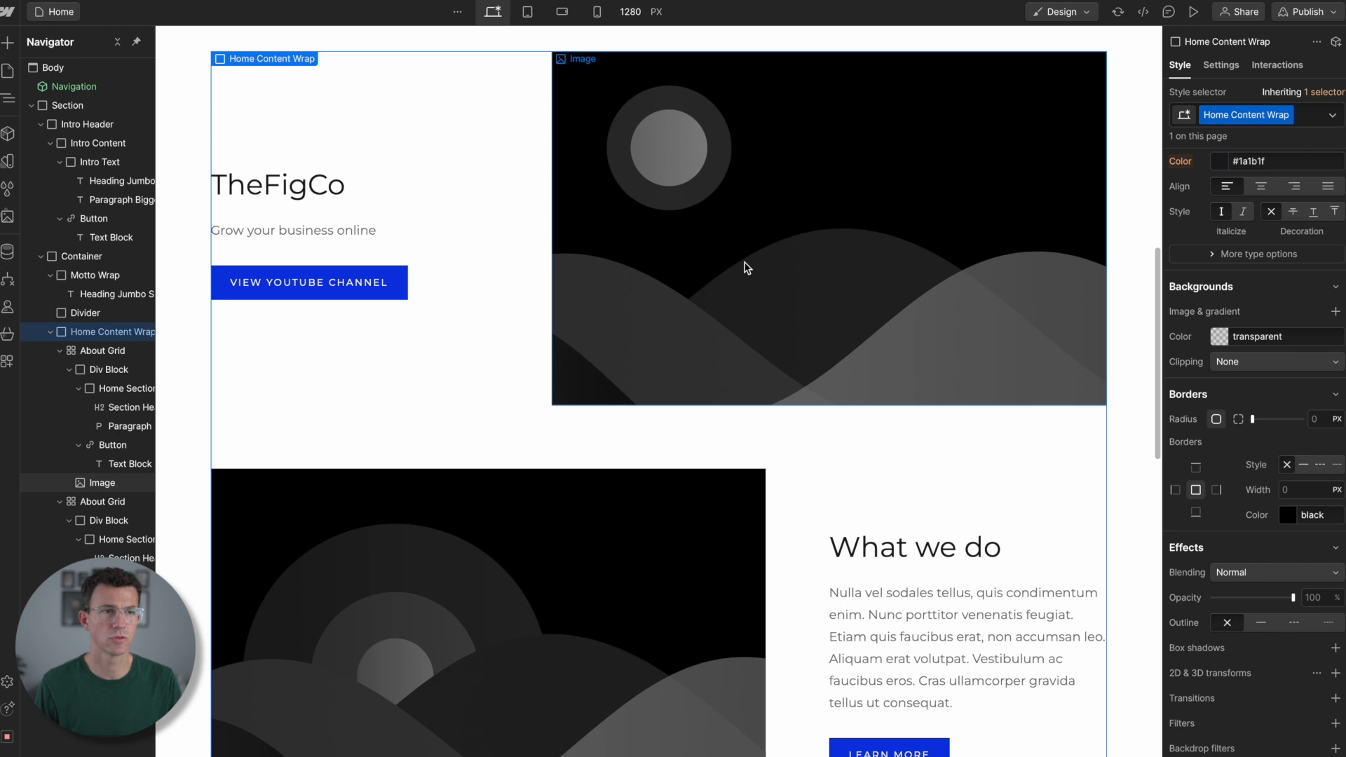
# - Collapse the TheFigCo Div Block in the element tree and add a YouTube element directly after the first About Grid
pyautogui.click(748, 269)
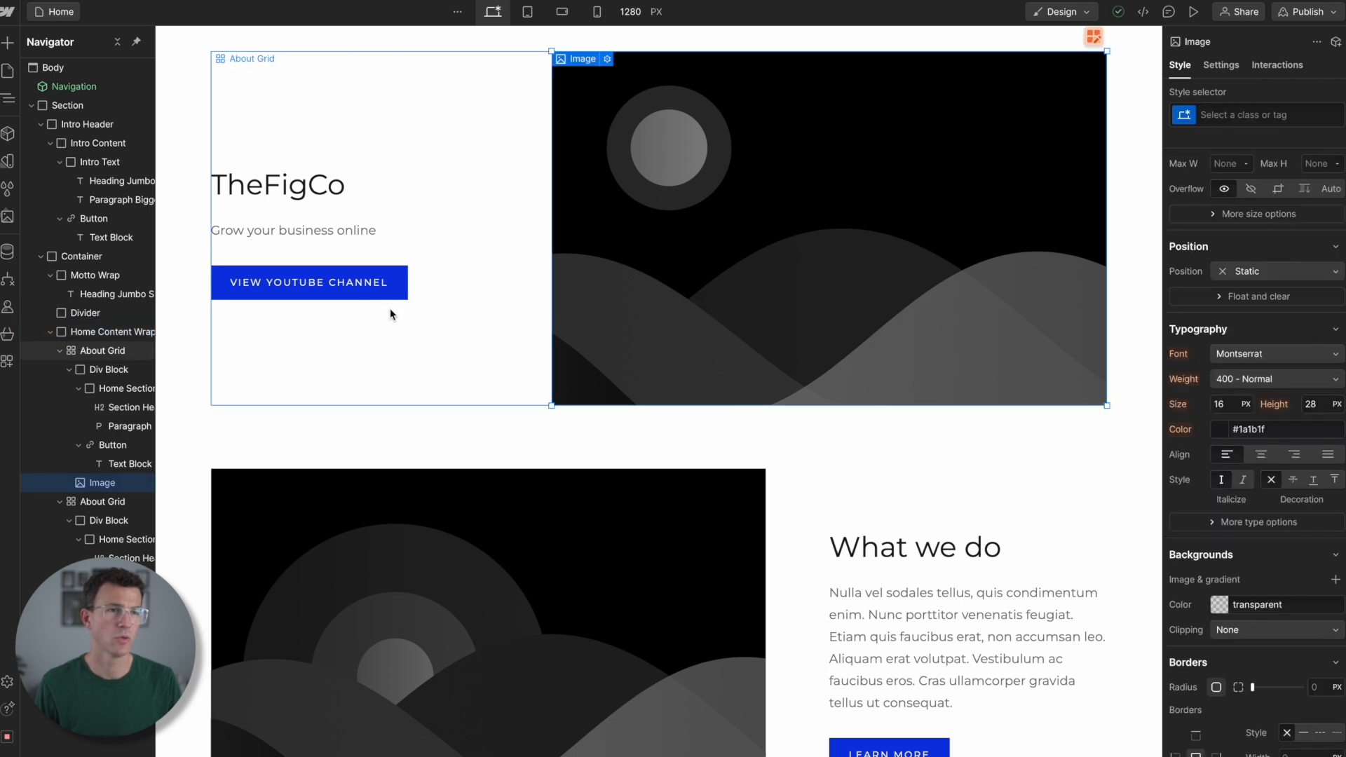
pyautogui.doubleClick(69, 372)
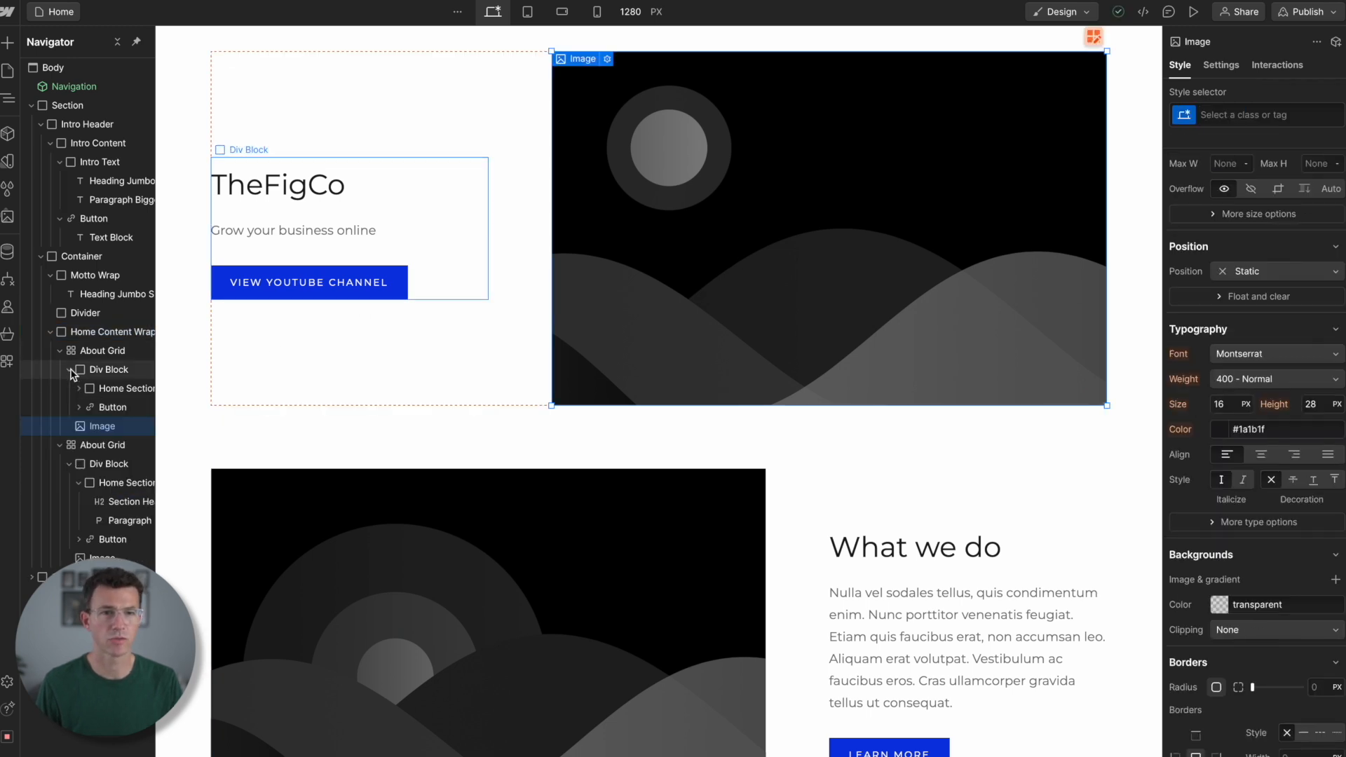
pyautogui.click(71, 373)
pyautogui.click(70, 371)
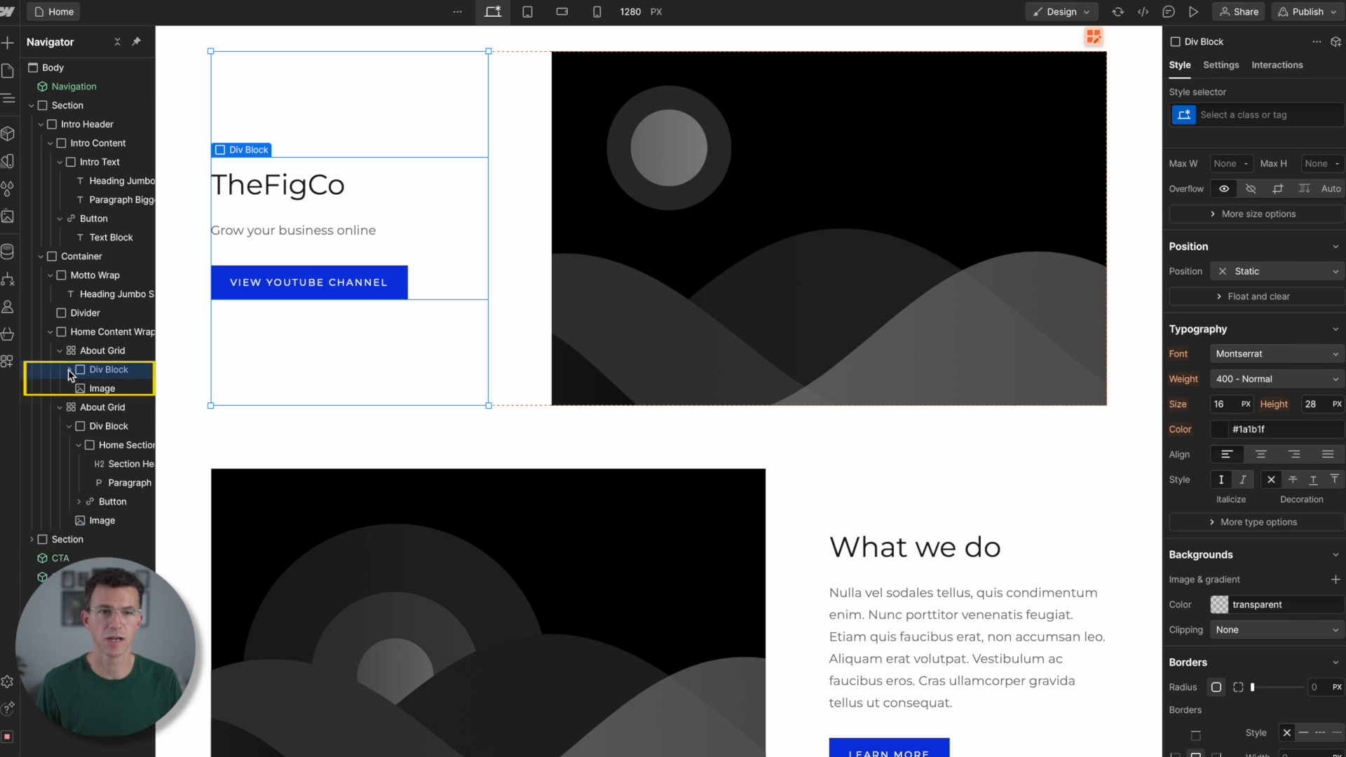
pyautogui.press('a')
pyautogui.moveTo(190, 537); pyautogui.dragTo(107, 400)
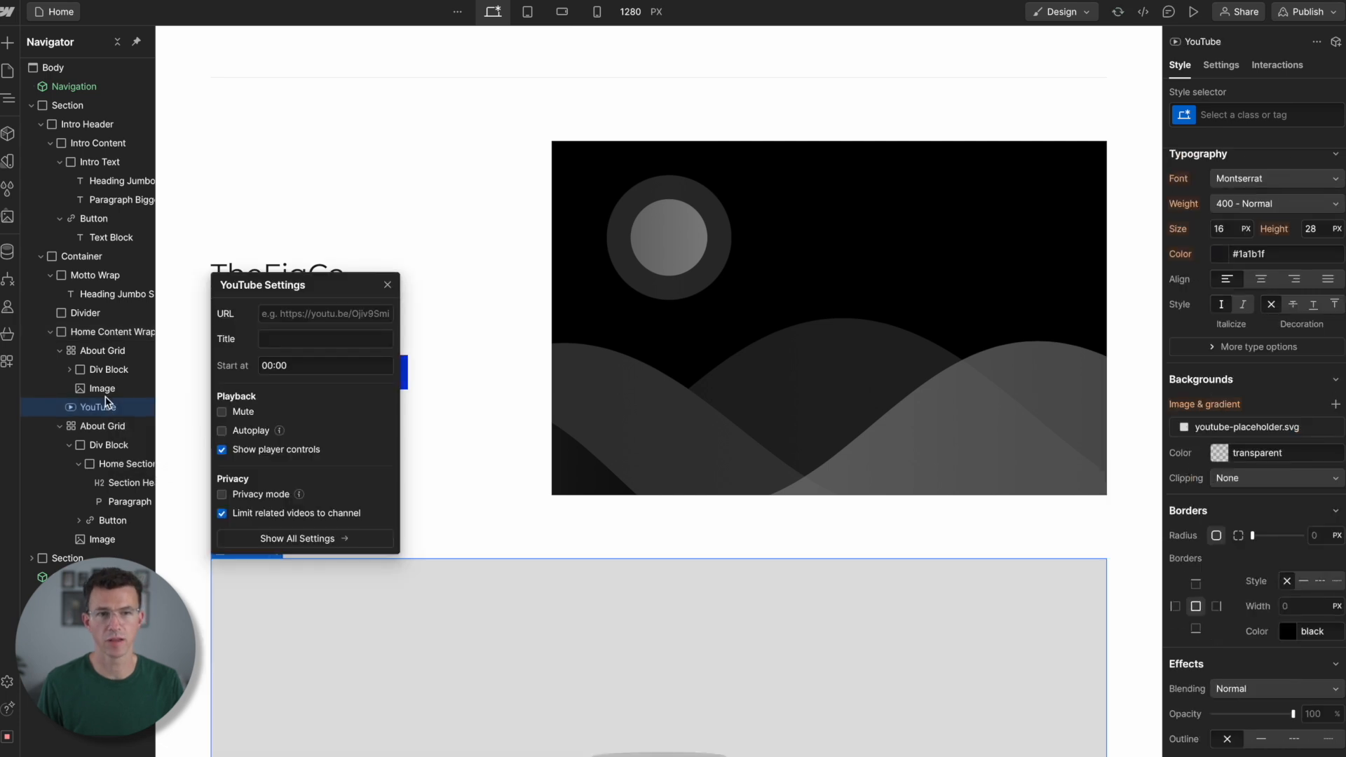
# - Move the YouTube element inside the first About Grid and delete that grid's placeholder image
pyautogui.scroll(-2, 430, 424)
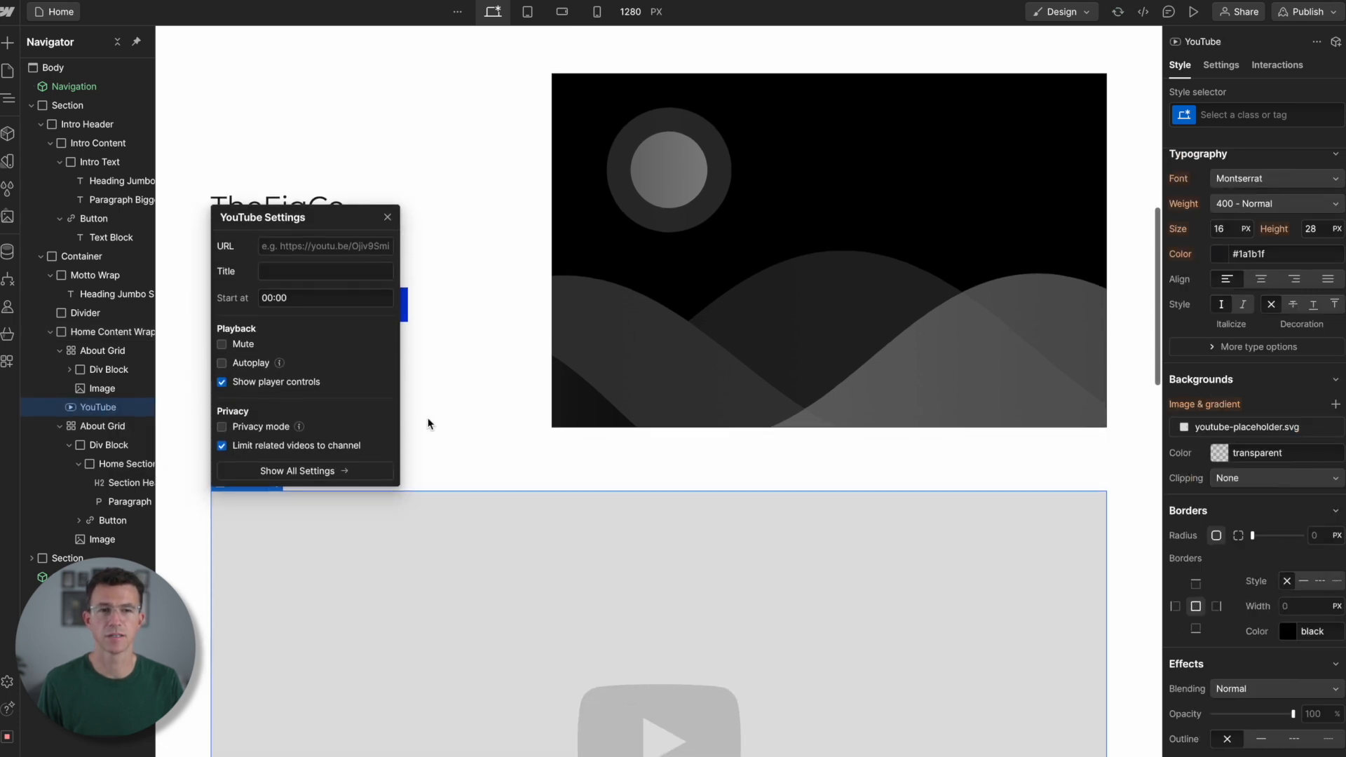
pyautogui.scroll(-6, 429, 424)
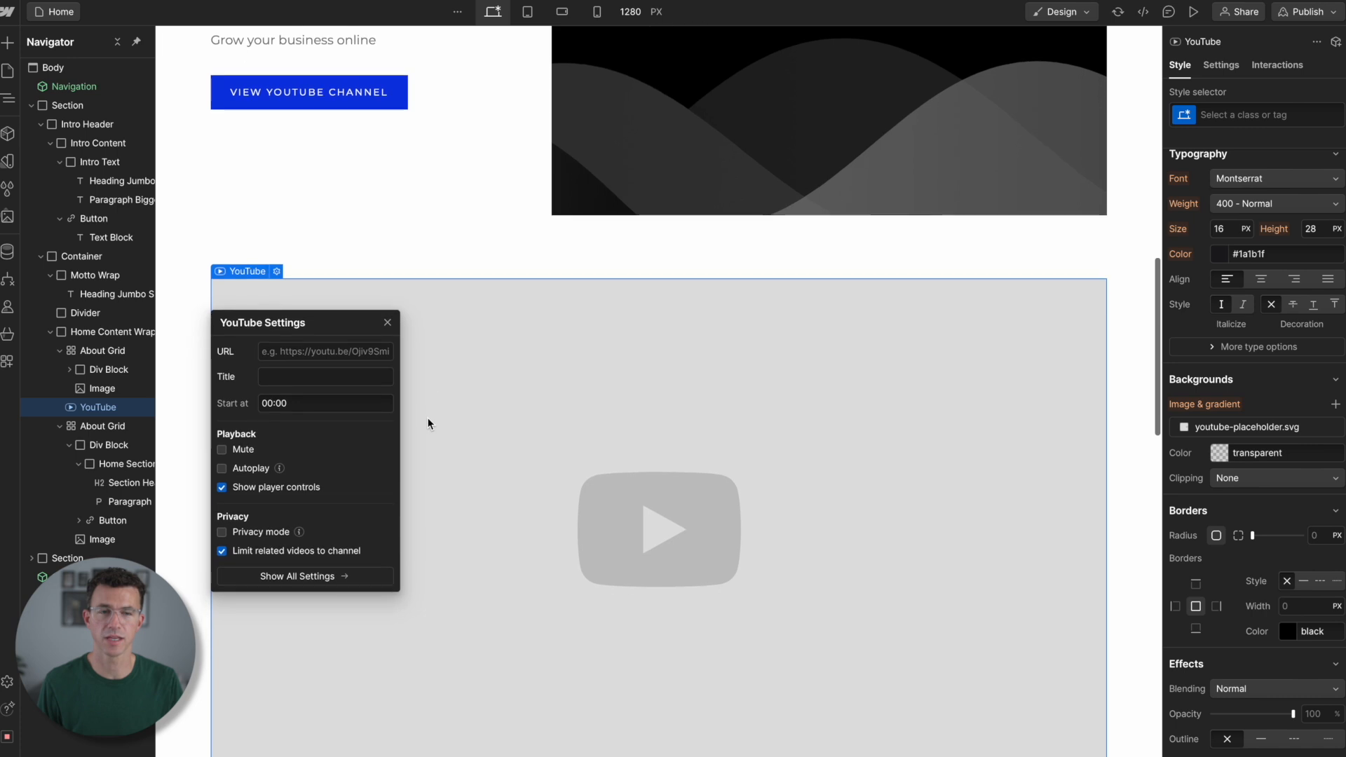
pyautogui.scroll(-3, 428, 424)
pyautogui.scroll(2, 429, 423)
pyautogui.moveTo(91, 408)
pyautogui.mouseDown()
pyautogui.moveTo(91, 391)
pyautogui.moveTo(98, 411)
pyautogui.mouseUp()
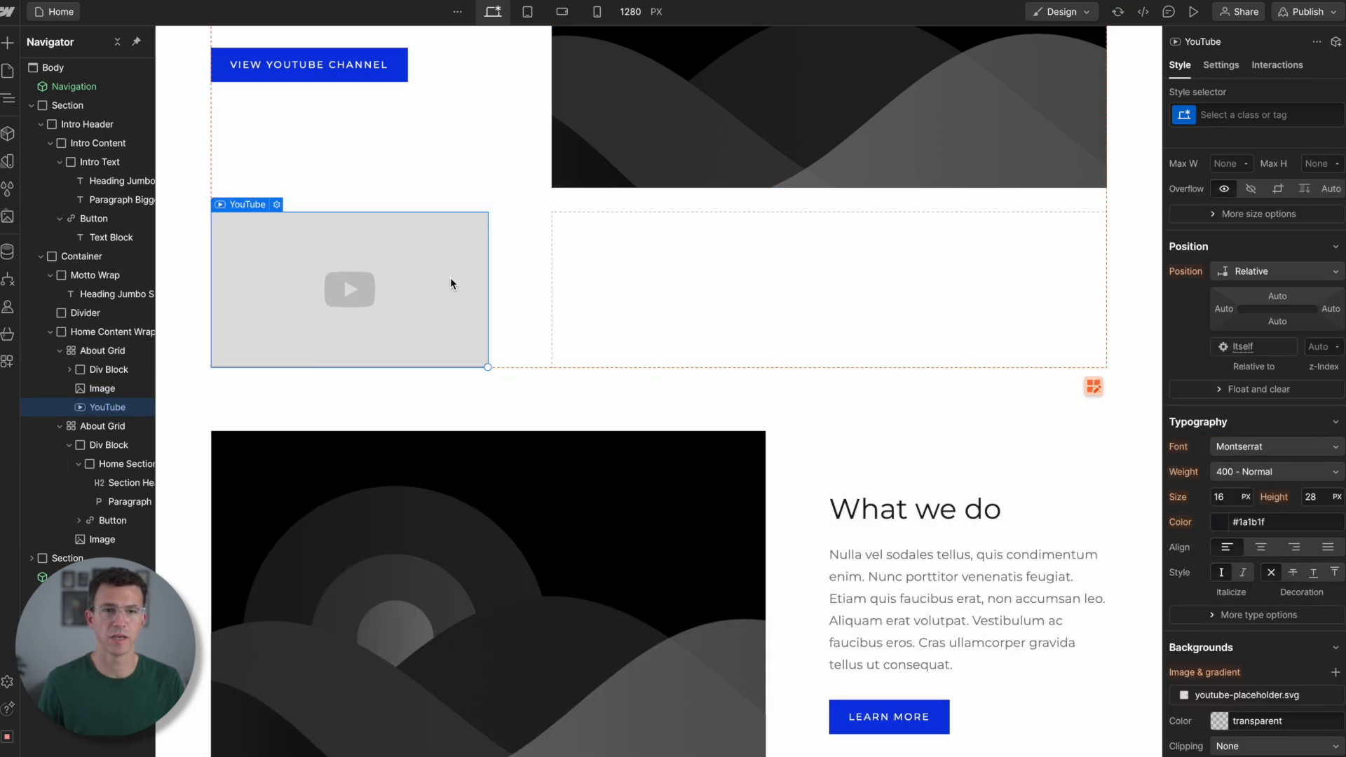
pyautogui.scroll(3, 450, 277)
pyautogui.scroll(3, 450, 283)
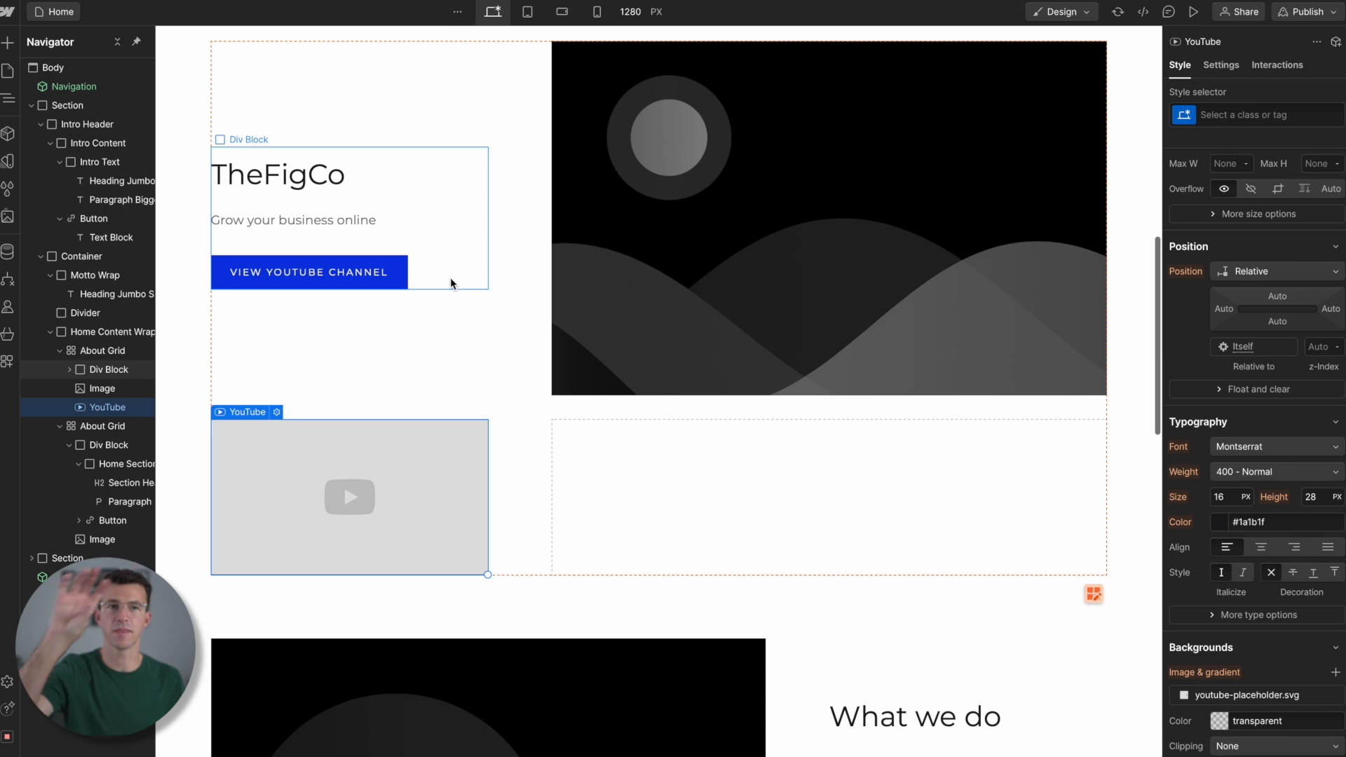
pyautogui.click(778, 289)
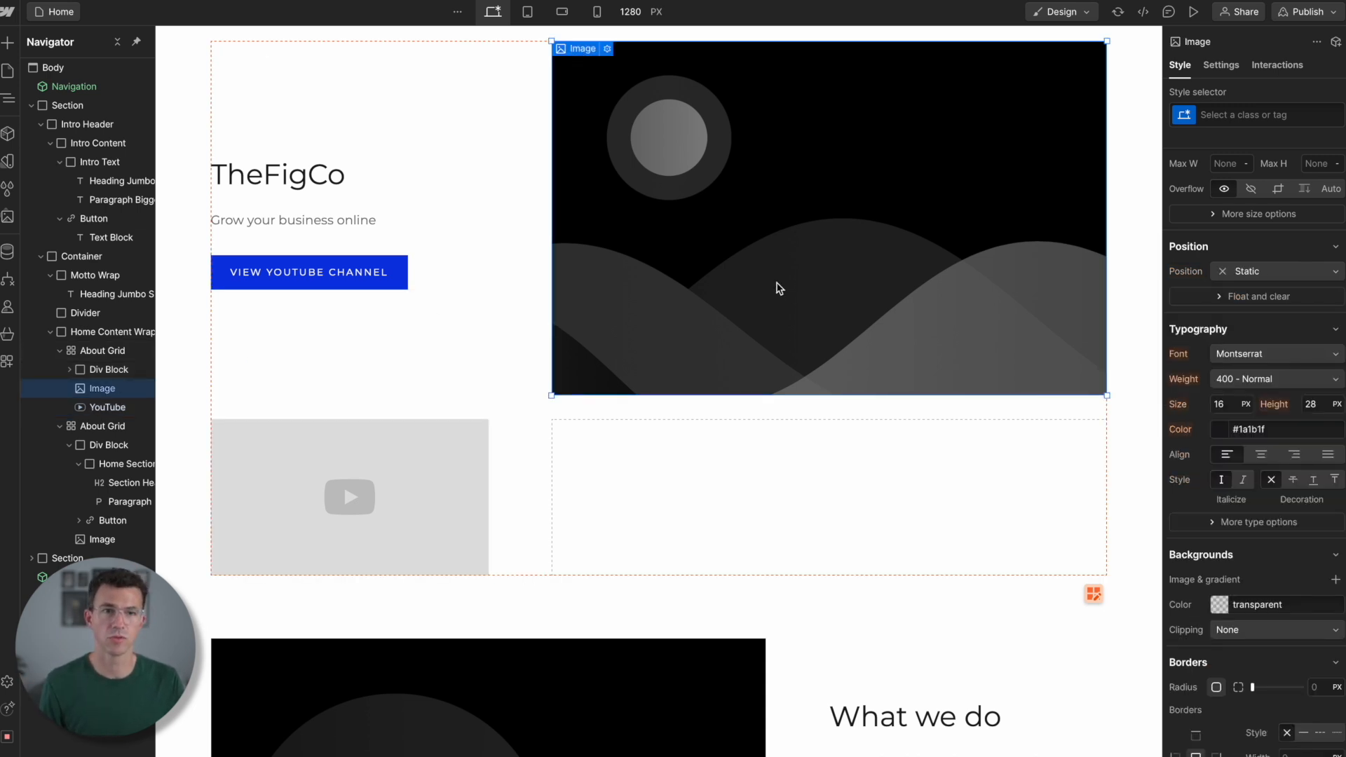
pyautogui.press('Delete')
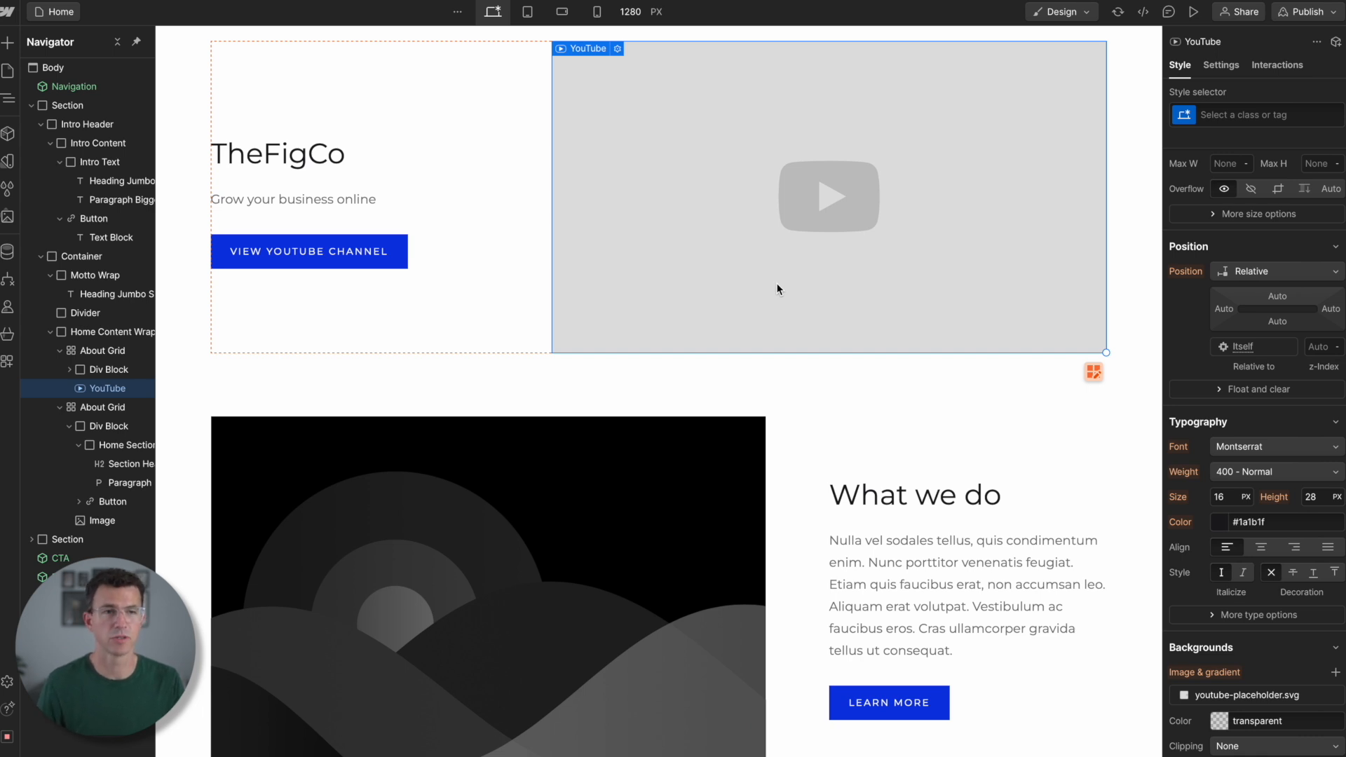
# - Set the YouTube element's URL to the youtu.be link of the video "The Best Website Builders 2024"
pyautogui.click(520, 292)
pyautogui.click(882, 225)
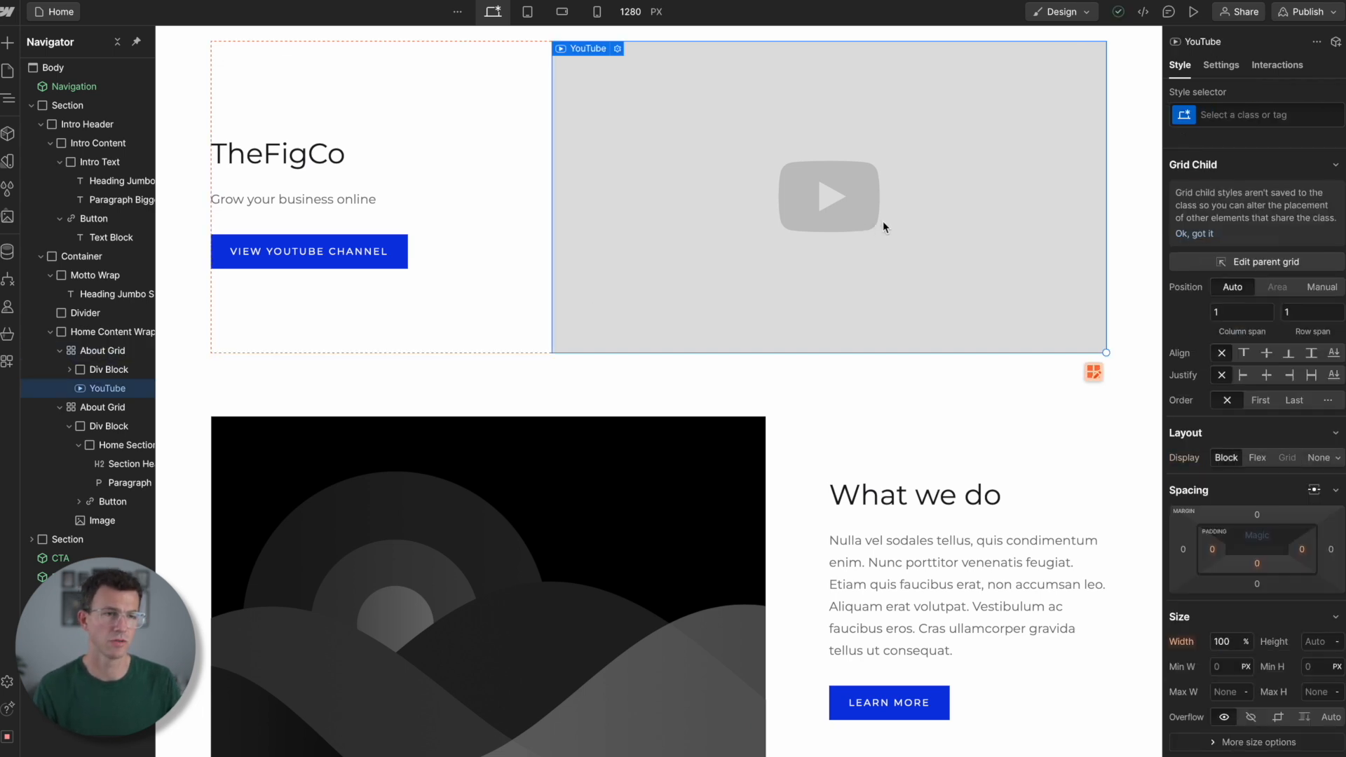
pyautogui.write('https://youtu.be/AluTOSiKwdg')
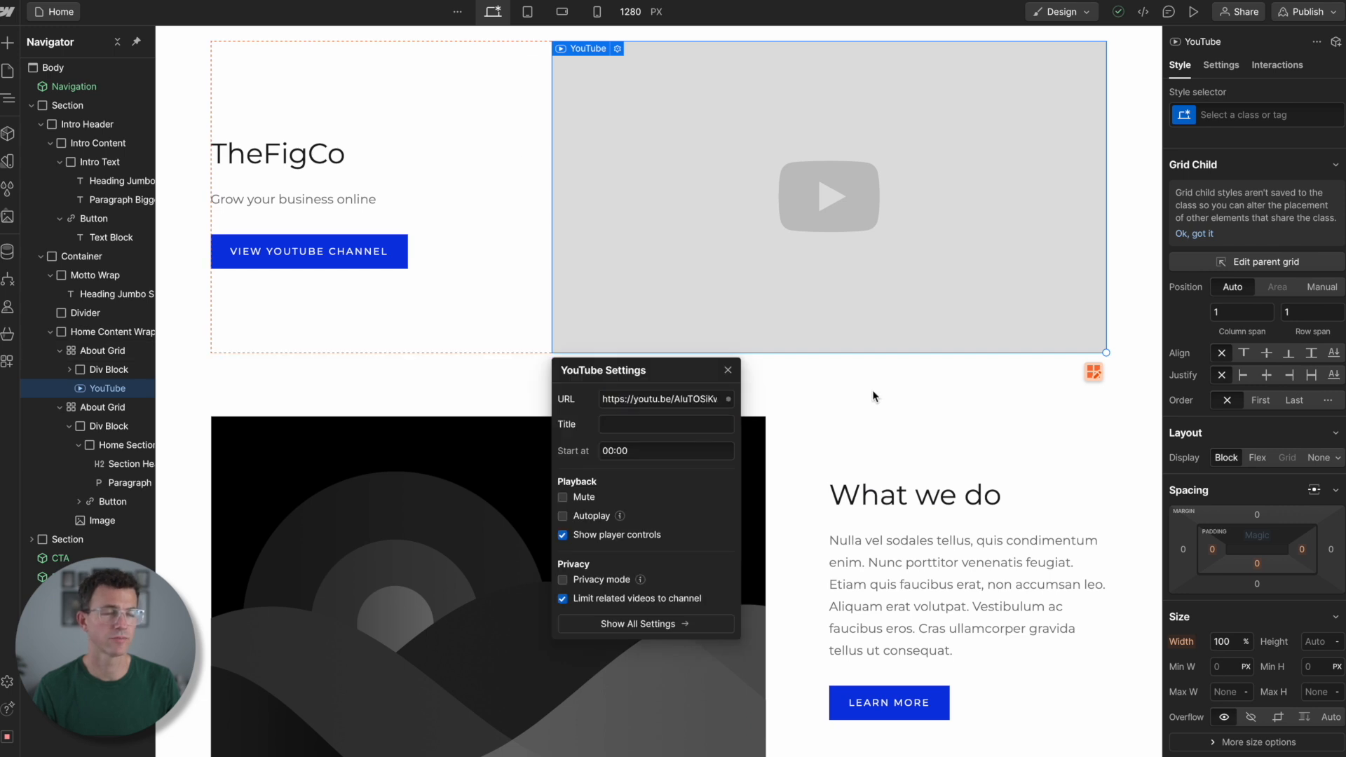
pyautogui.click(872, 394)
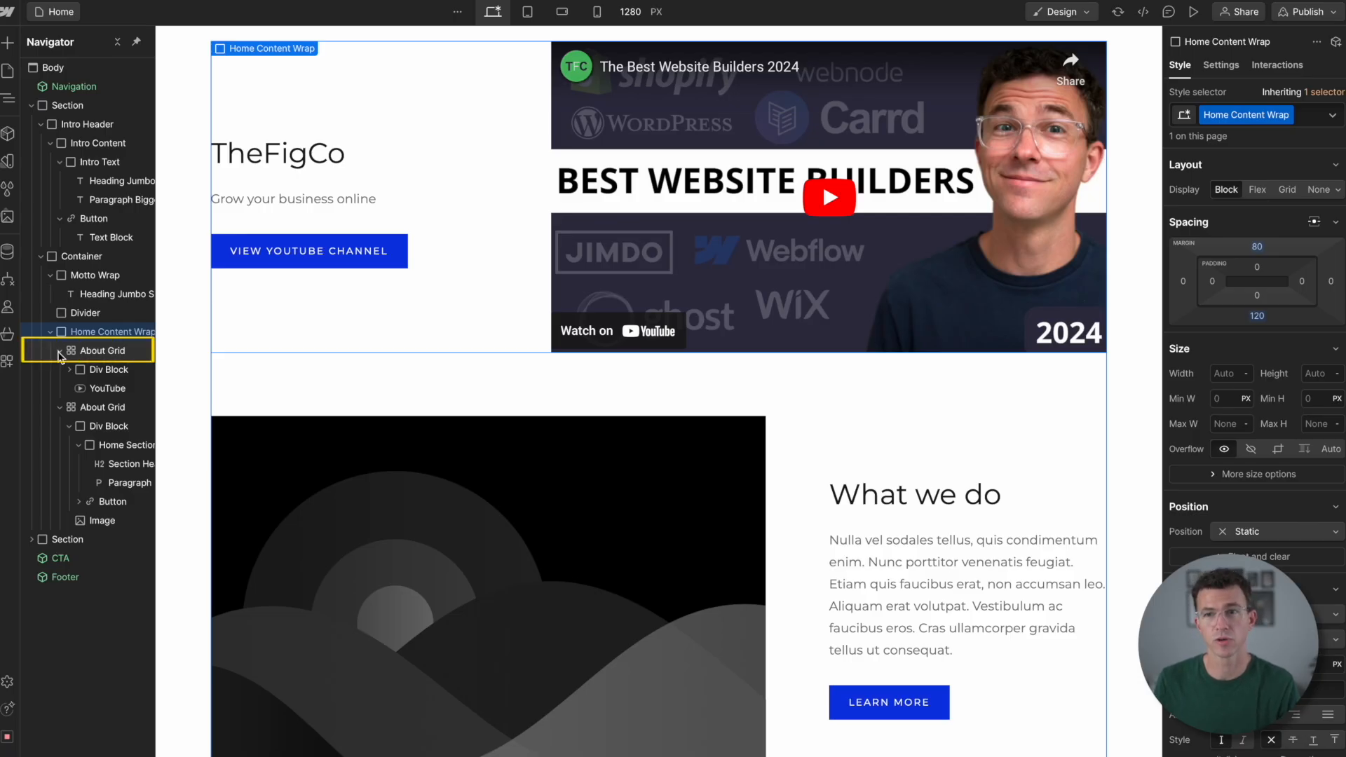
# - Collapse the first About Grid in the element tree and duplicate the grid with its TheFigCo text, button and video
pyautogui.click(59, 352)
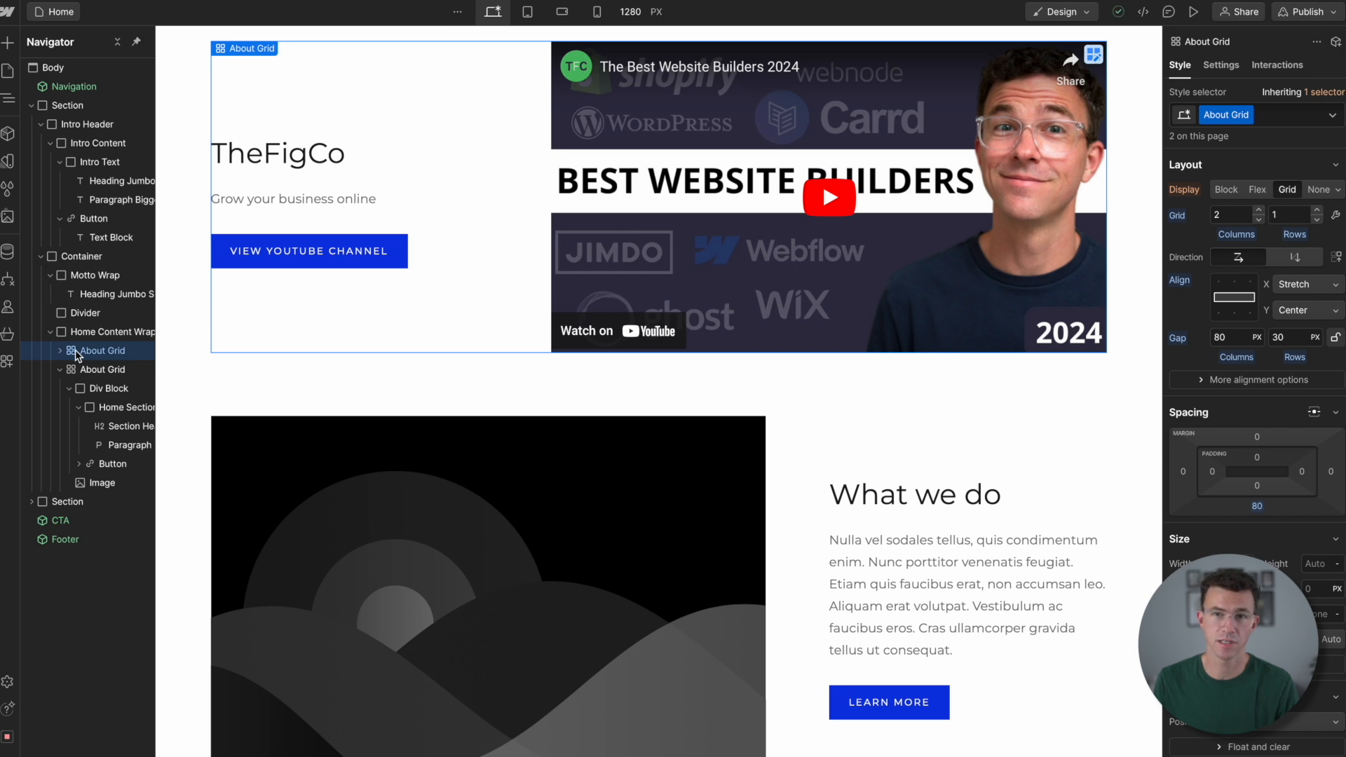
pyautogui.hotkey('ctrl', 'd')
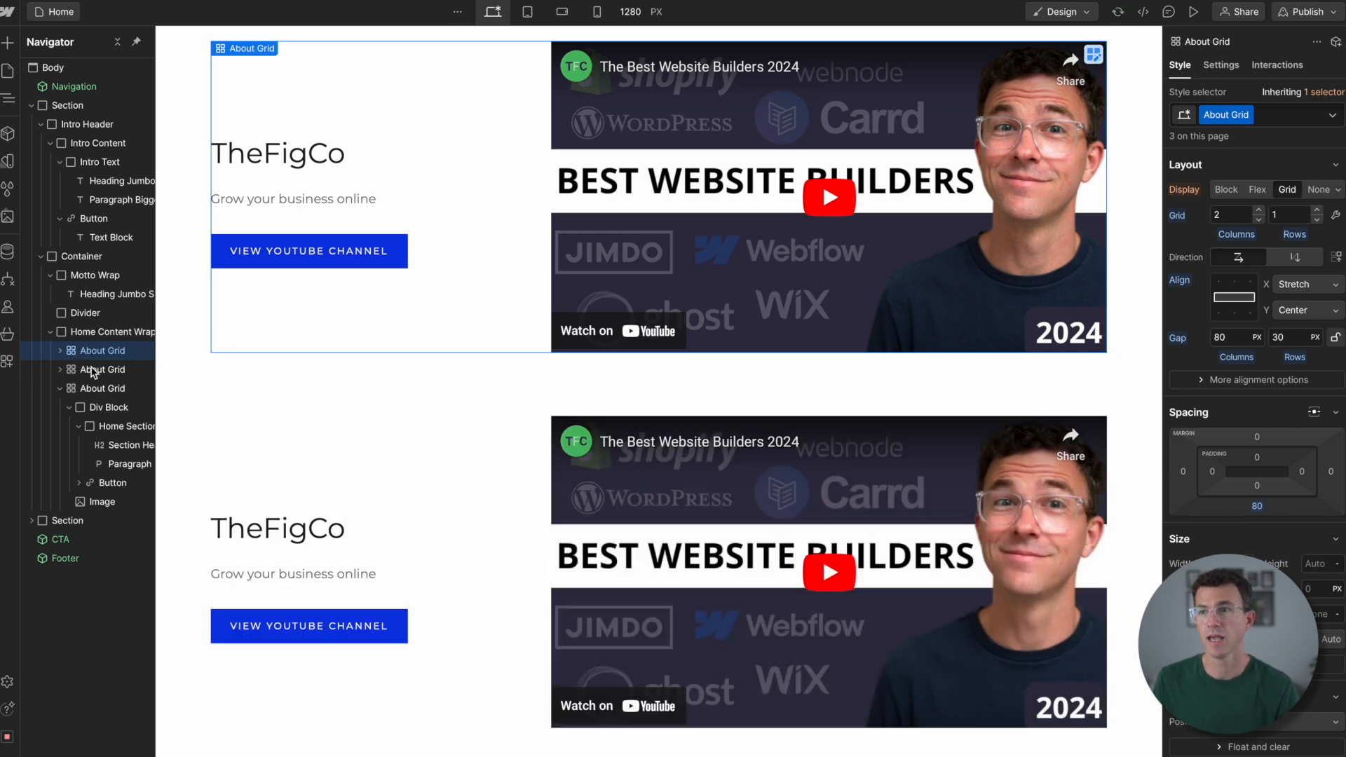
pyautogui.scroll(-4, 436, 441)
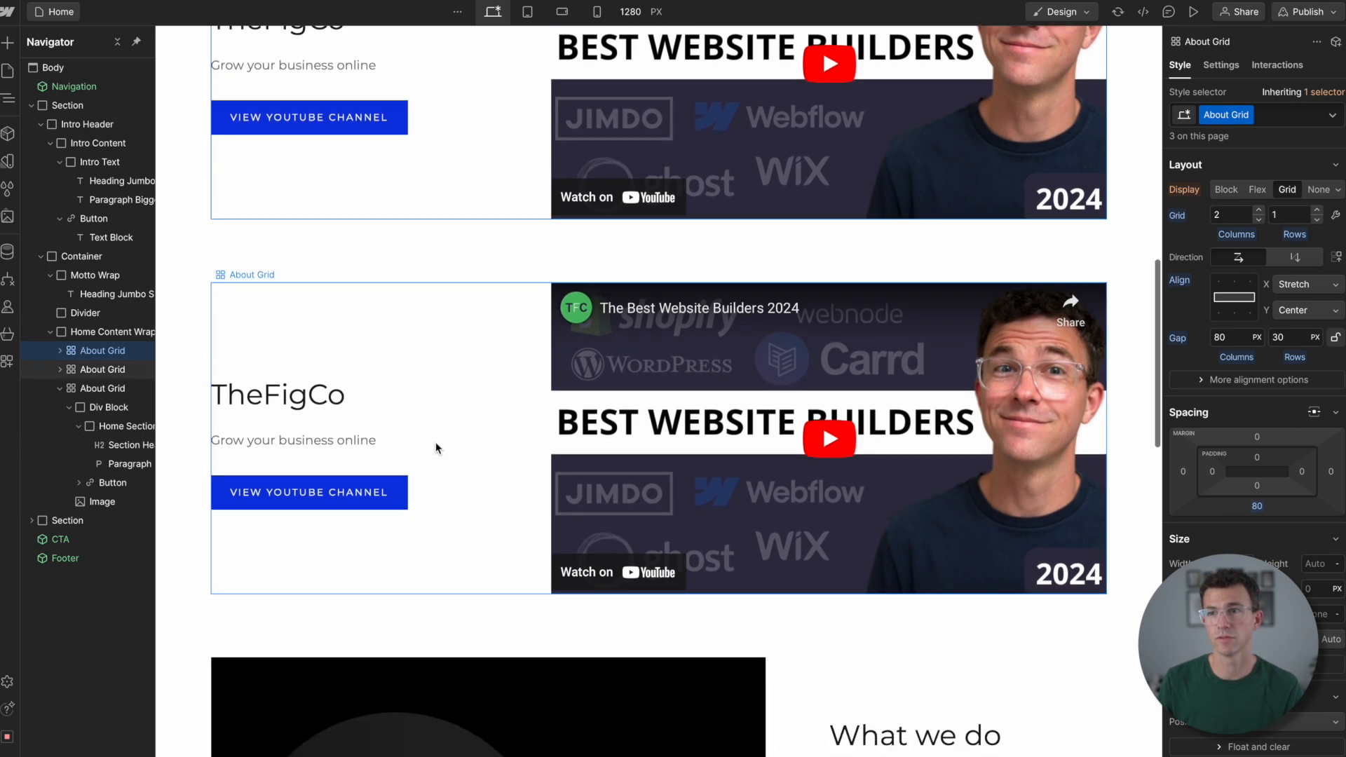
pyautogui.scroll(1, 436, 448)
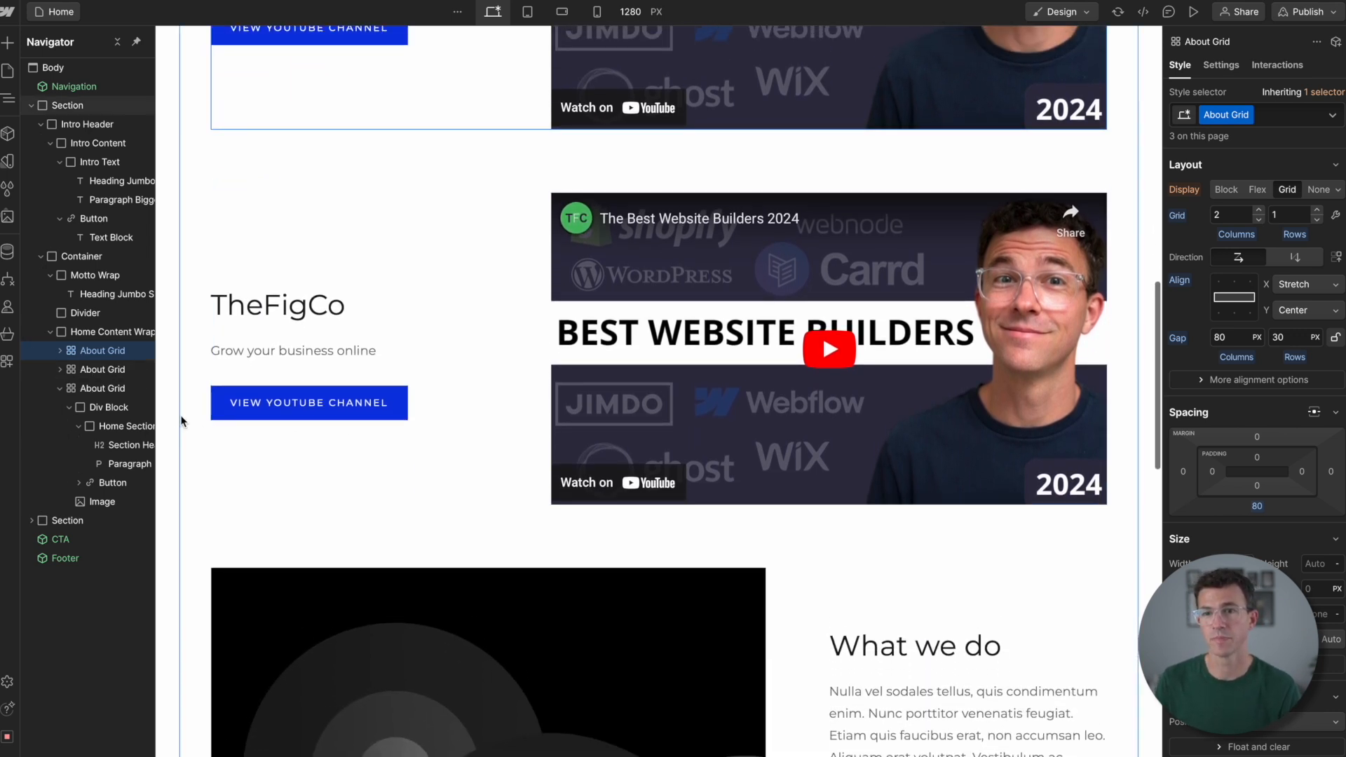
# - Collapse the "What we do" About Grid and move the TheFigCo duplicate below it in the Home Content Wrap
pyautogui.click(60, 389)
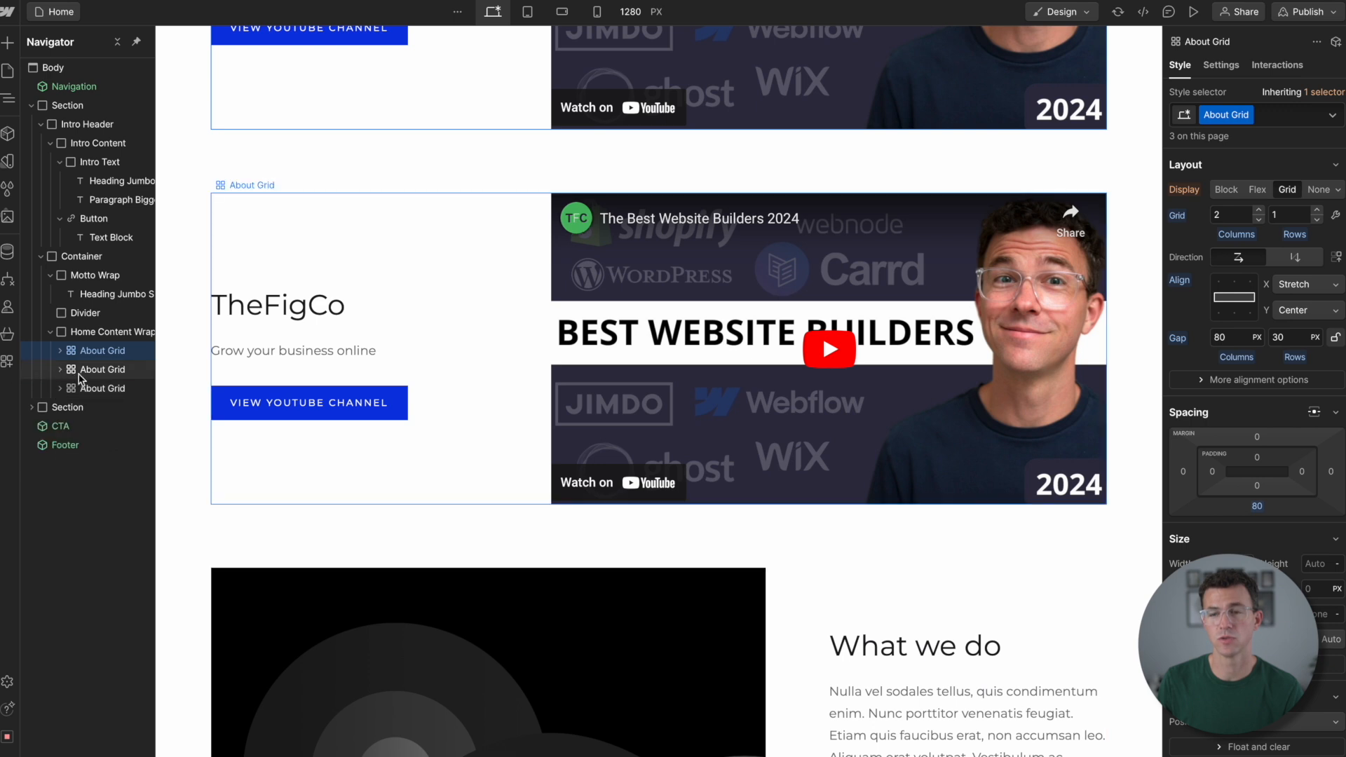
pyautogui.moveTo(82, 372); pyautogui.dragTo(84, 403)
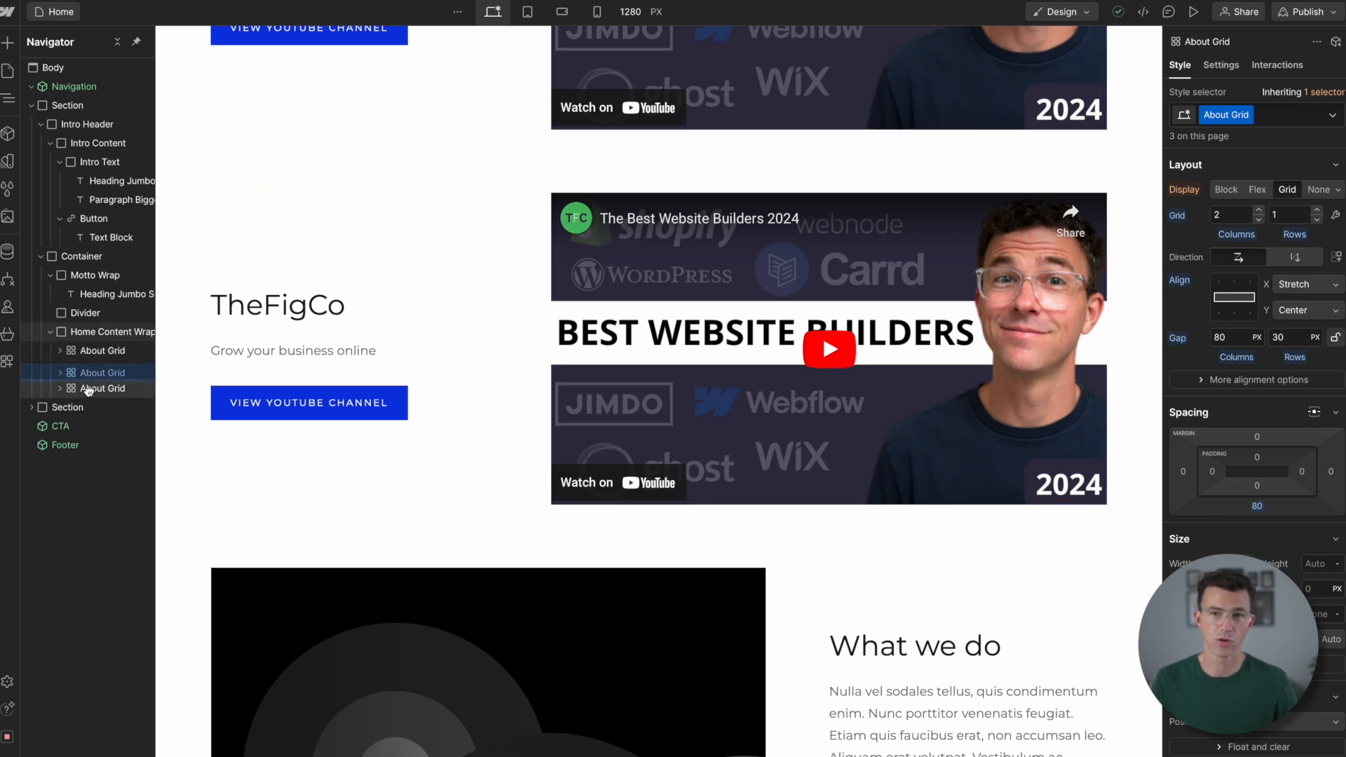
pyautogui.moveTo(88, 390); pyautogui.dragTo(87, 391)
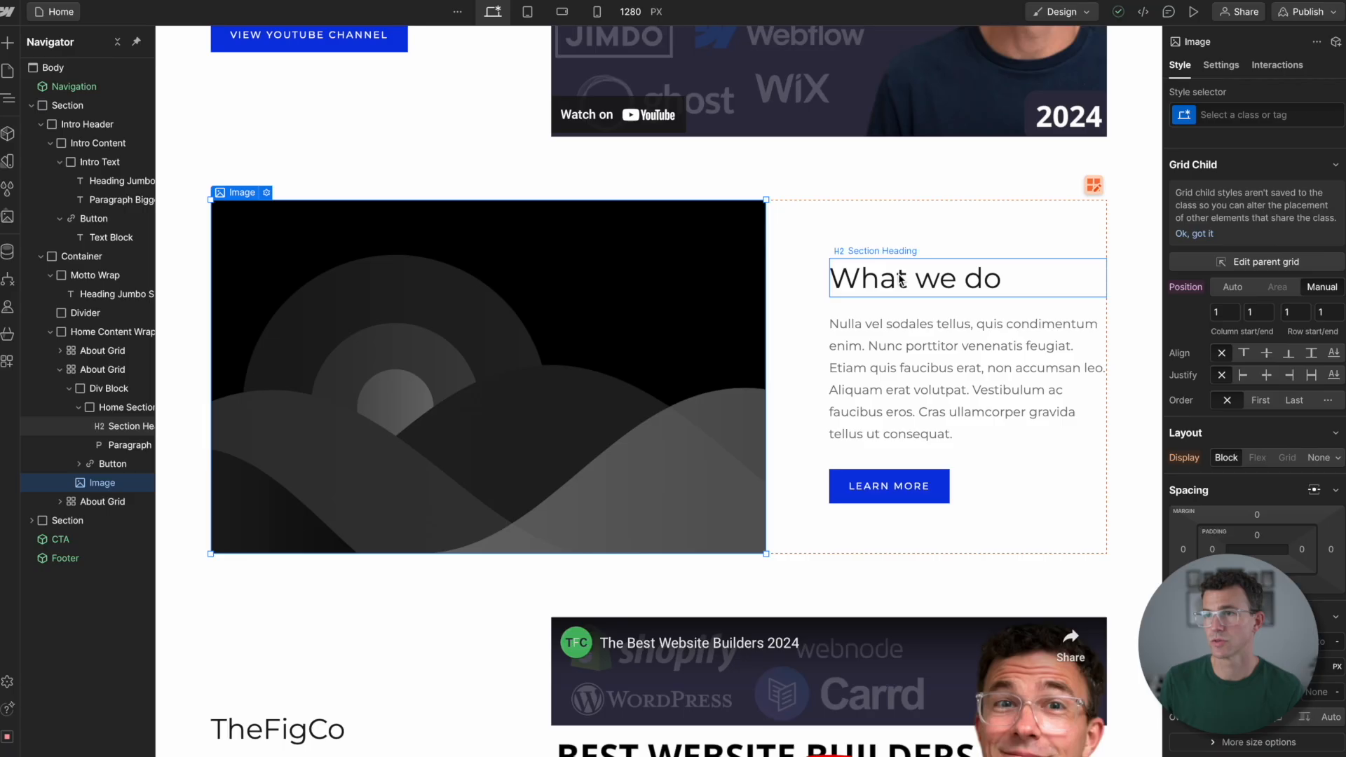
pyautogui.doubleClick(901, 280)
pyautogui.write('> enough')
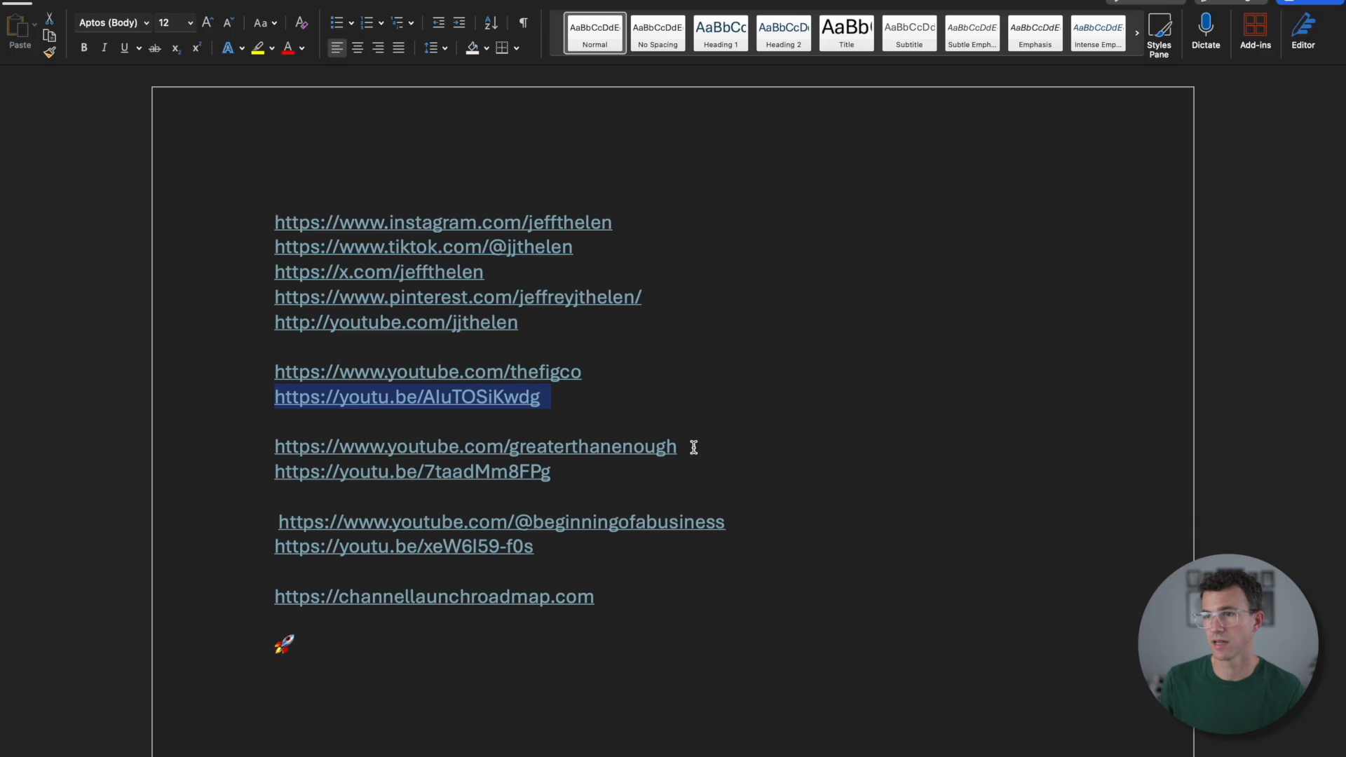
pyautogui.moveTo(694, 446); pyautogui.dragTo(275, 442)
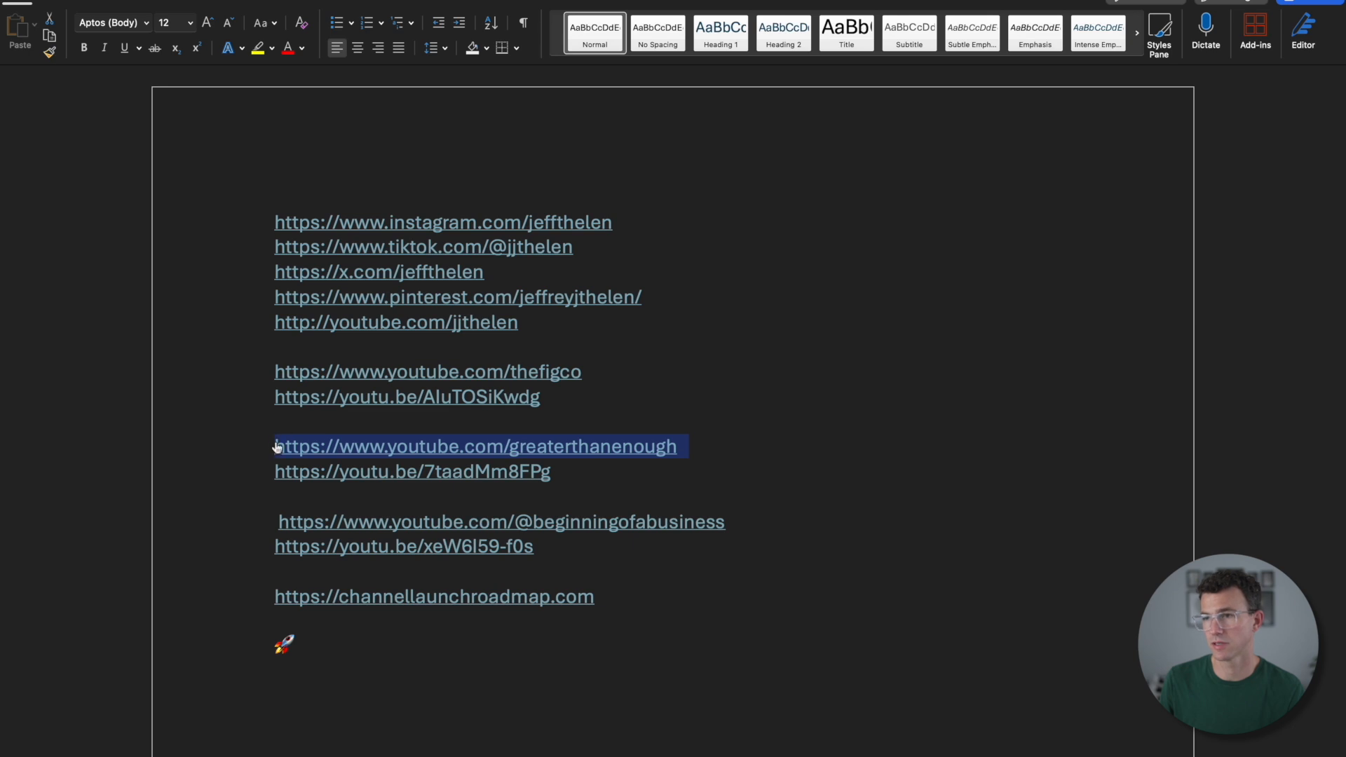
pyautogui.press('super+c')
pyautogui.press('super+Tab')
pyautogui.doubleClick(889, 486)
pyautogui.press('super+v')
# - Relabel the "LEARN MORE" button "VIEW YOUTUBE CHANNEL" and replace the "> enough" paragraph with "Fix your finances"
pyautogui.click(912, 485)
pyautogui.doubleClick(926, 486)
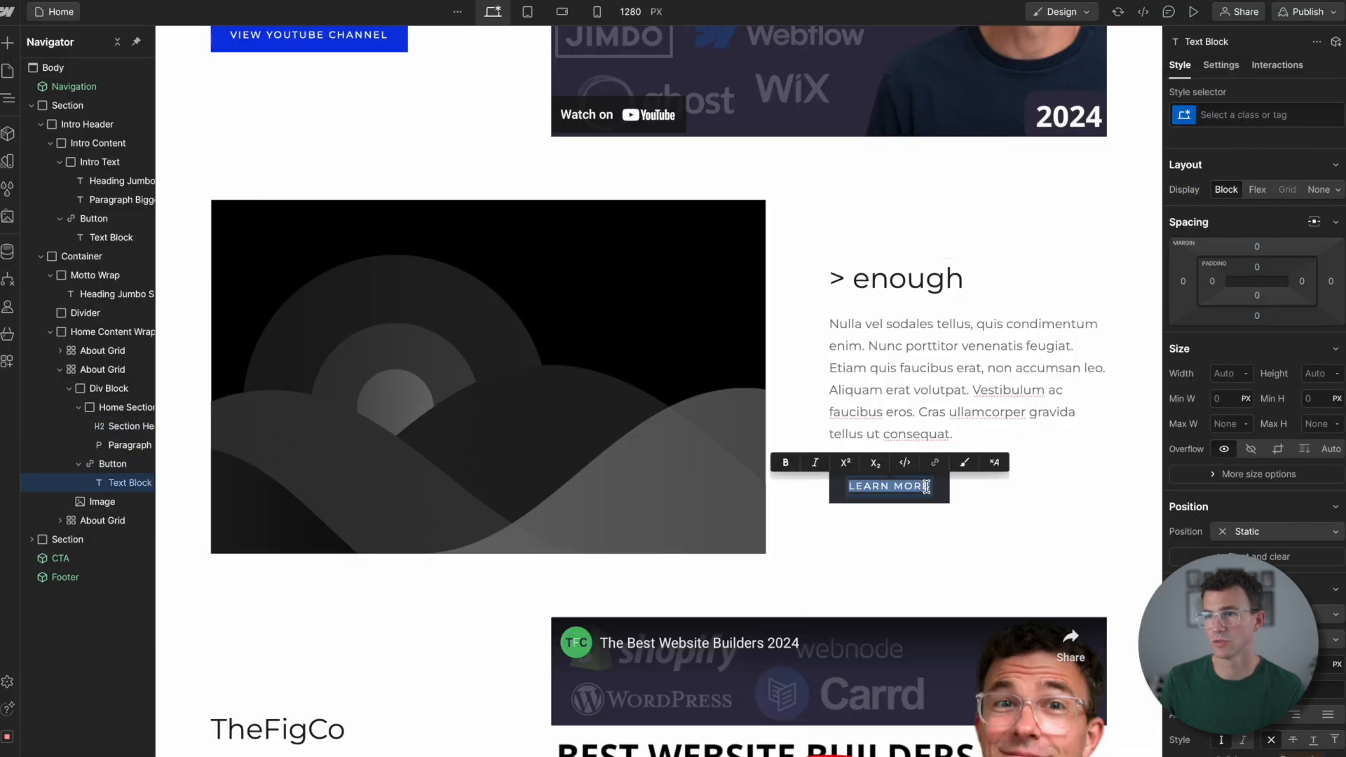
pyautogui.write('VIEW YOUTUBE CHANNEL')
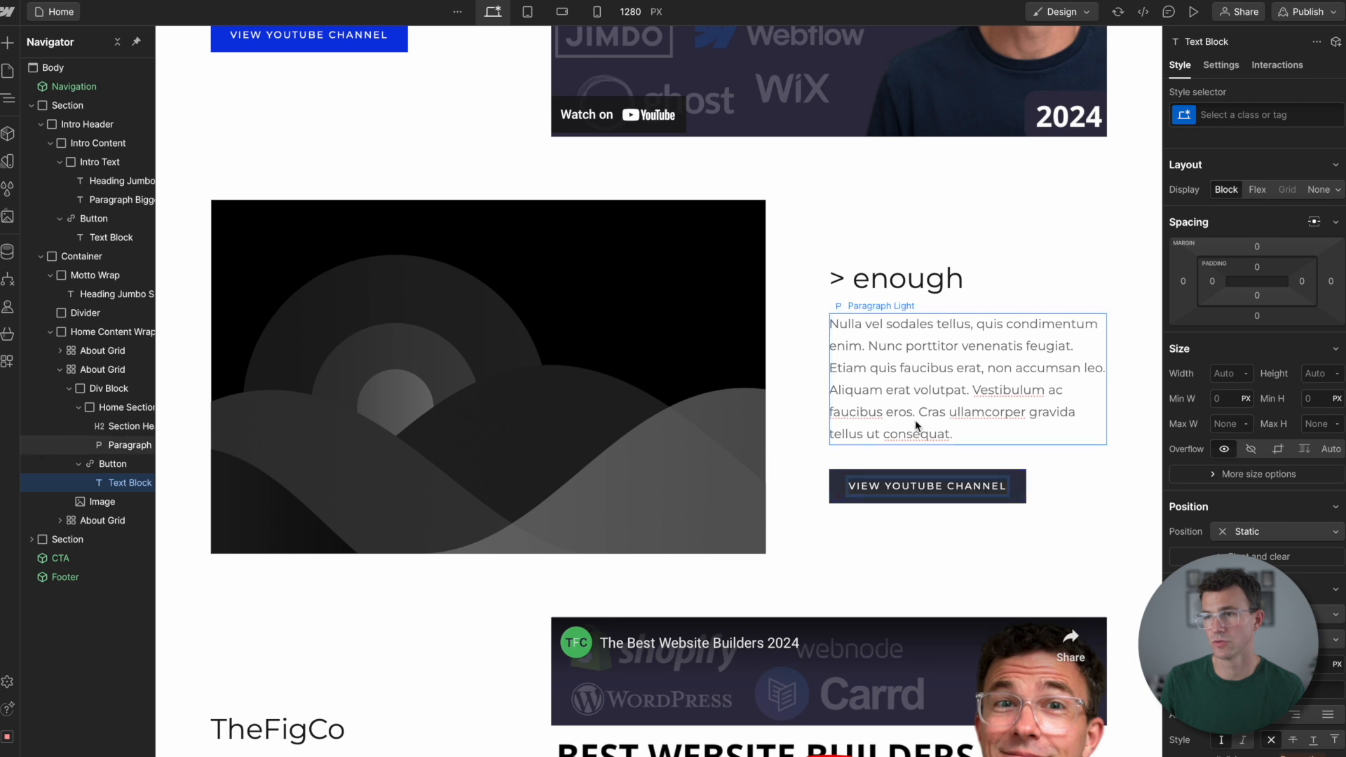
pyautogui.click(917, 414)
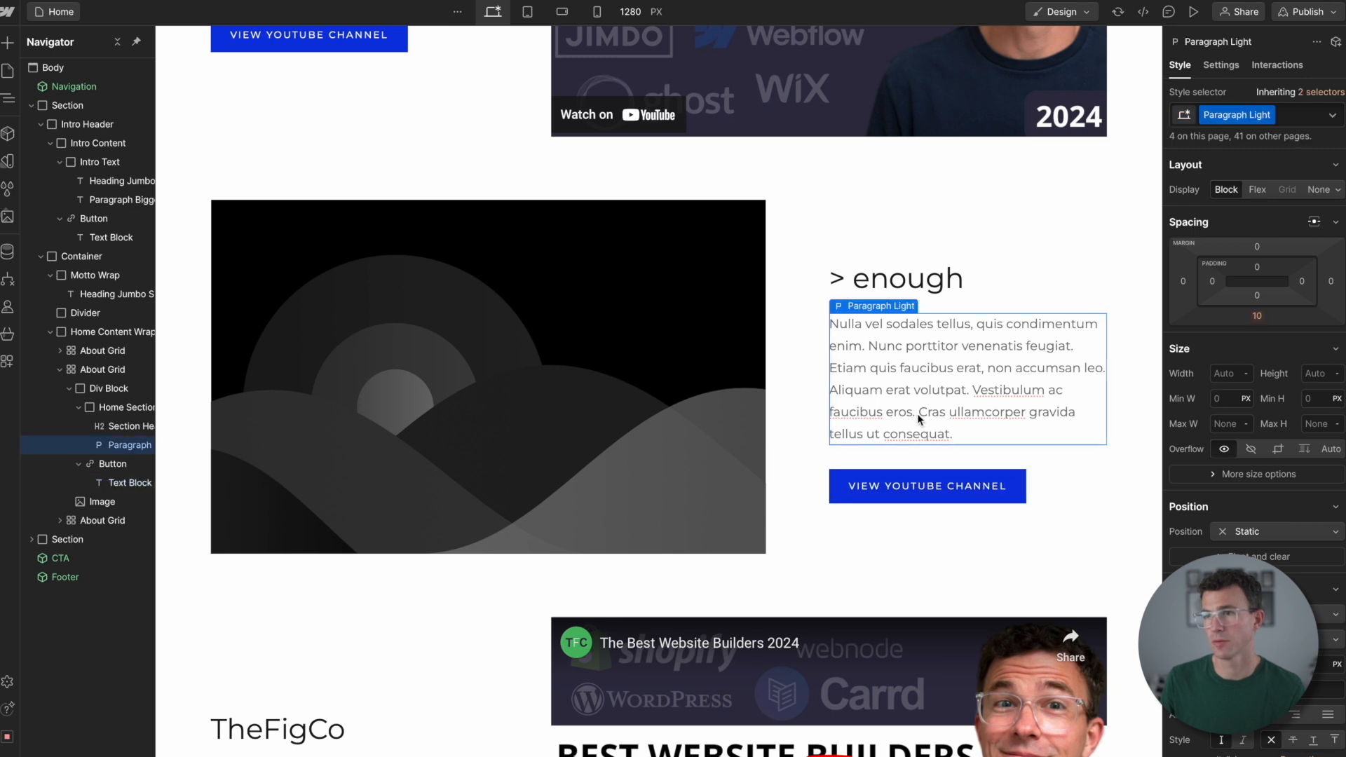
pyautogui.doubleClick(917, 413)
pyautogui.write('Fix your finances')
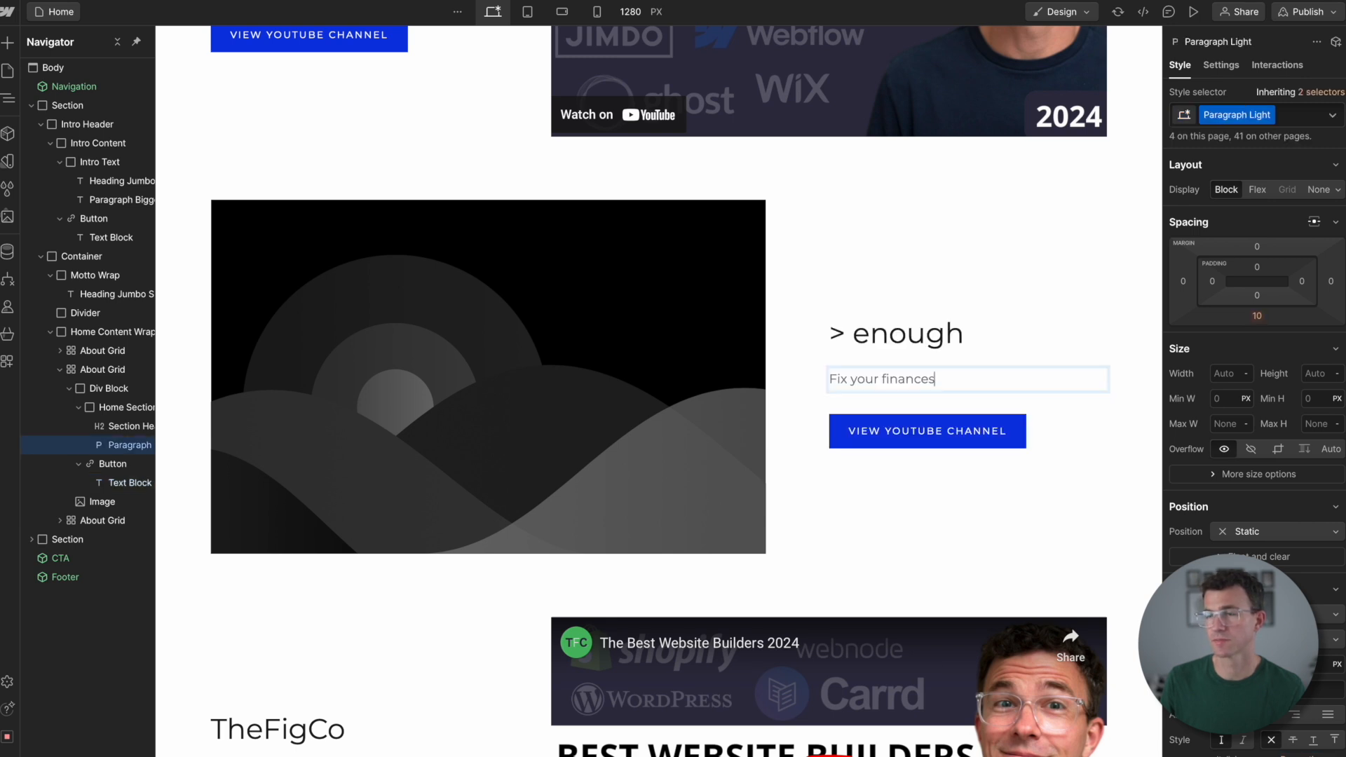
# - Add a YouTube element inside the "> enough" About Grid and delete that grid's placeholder image
pyautogui.click(8, 47)
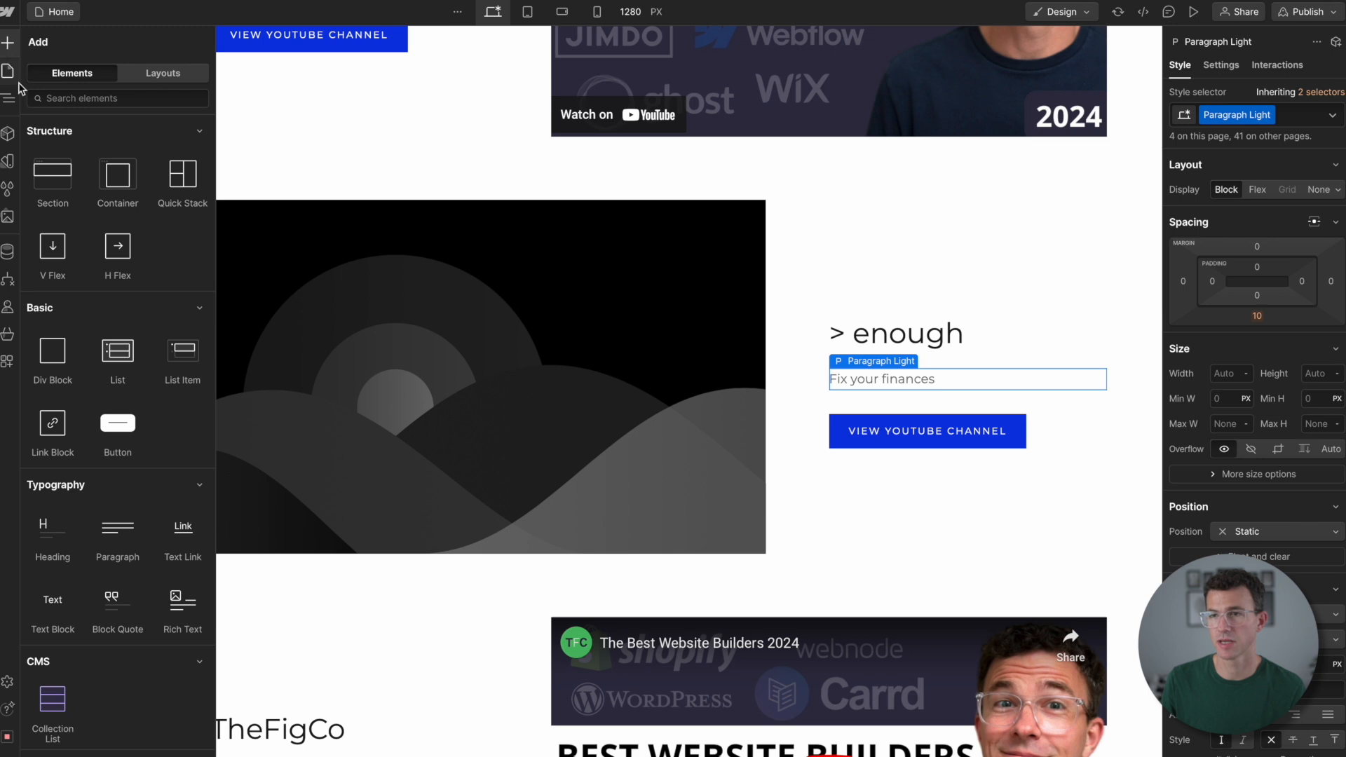
pyautogui.scroll(-4, 181, 359)
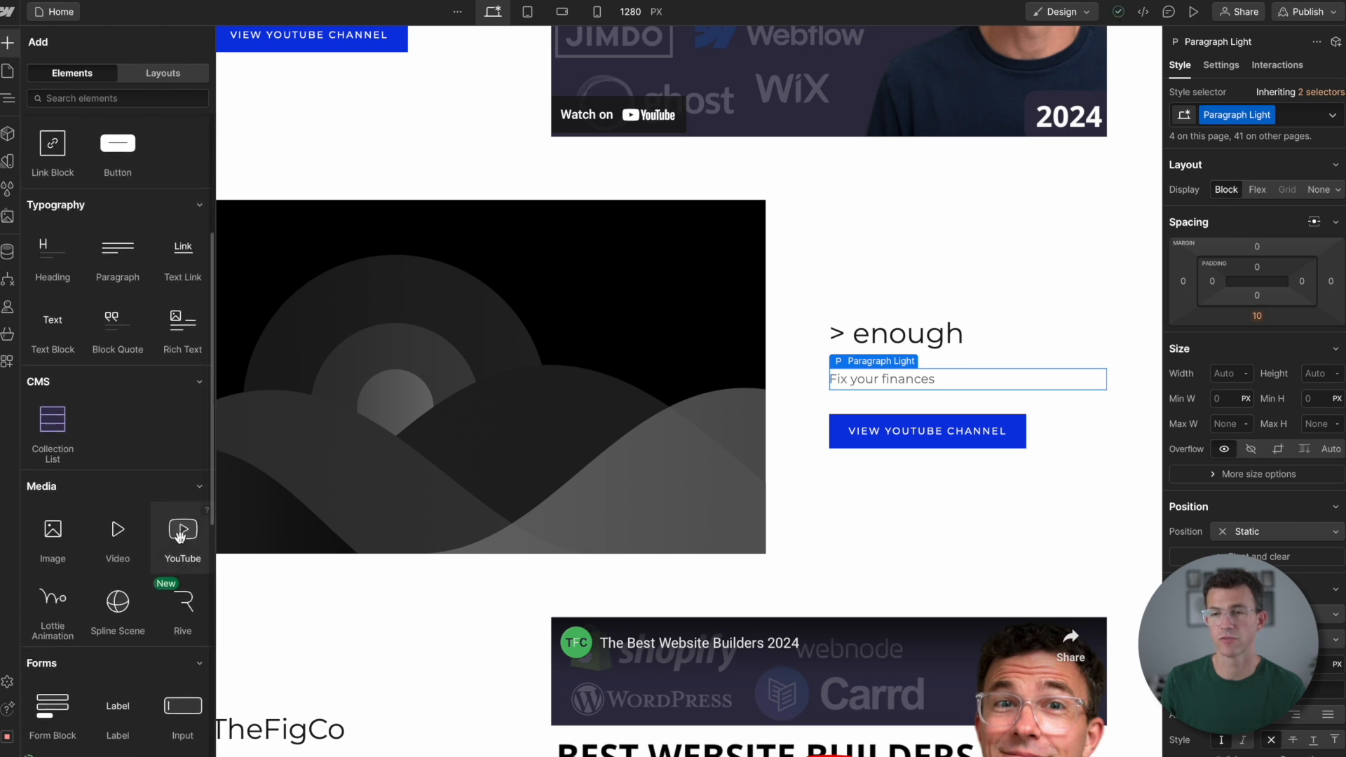
pyautogui.moveTo(180, 537); pyautogui.dragTo(111, 525)
pyautogui.scroll(-8, 423, 467)
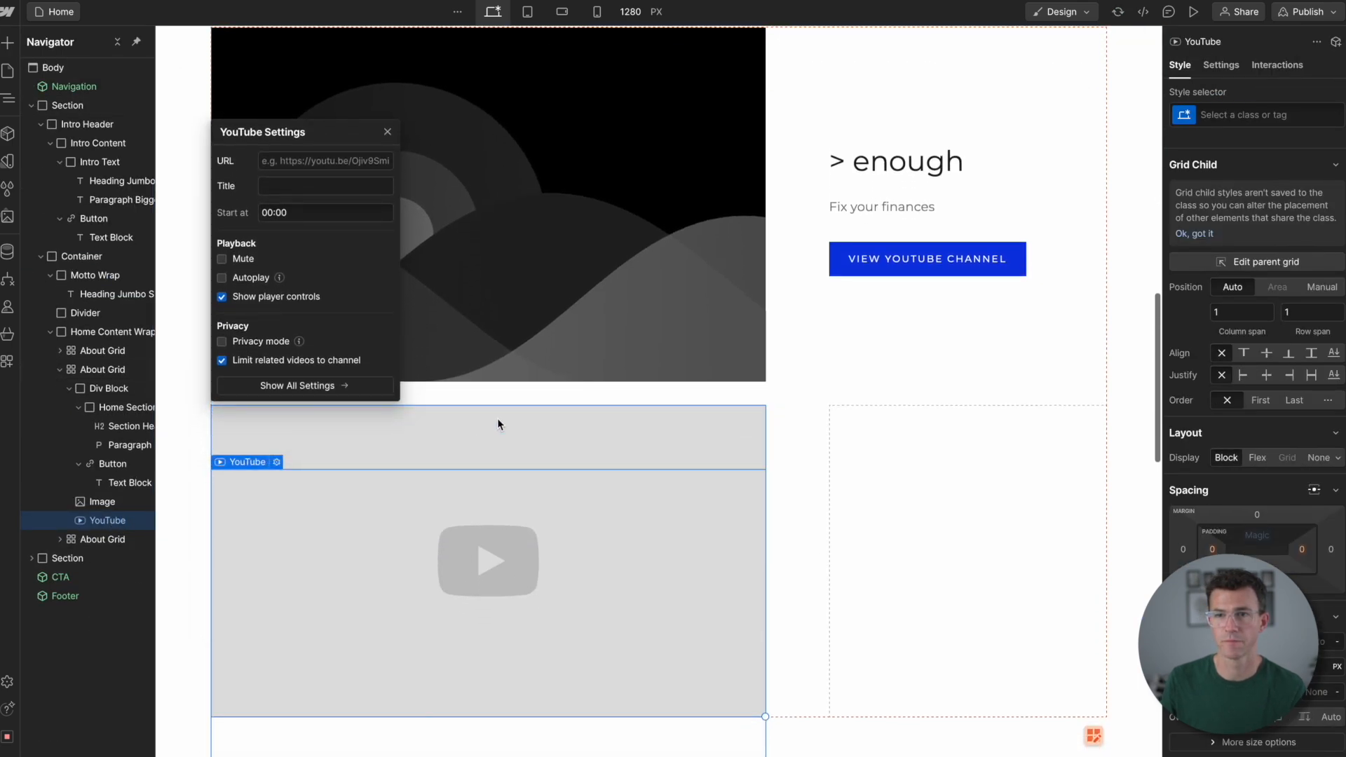
pyautogui.click(104, 508)
pyautogui.press('Delete')
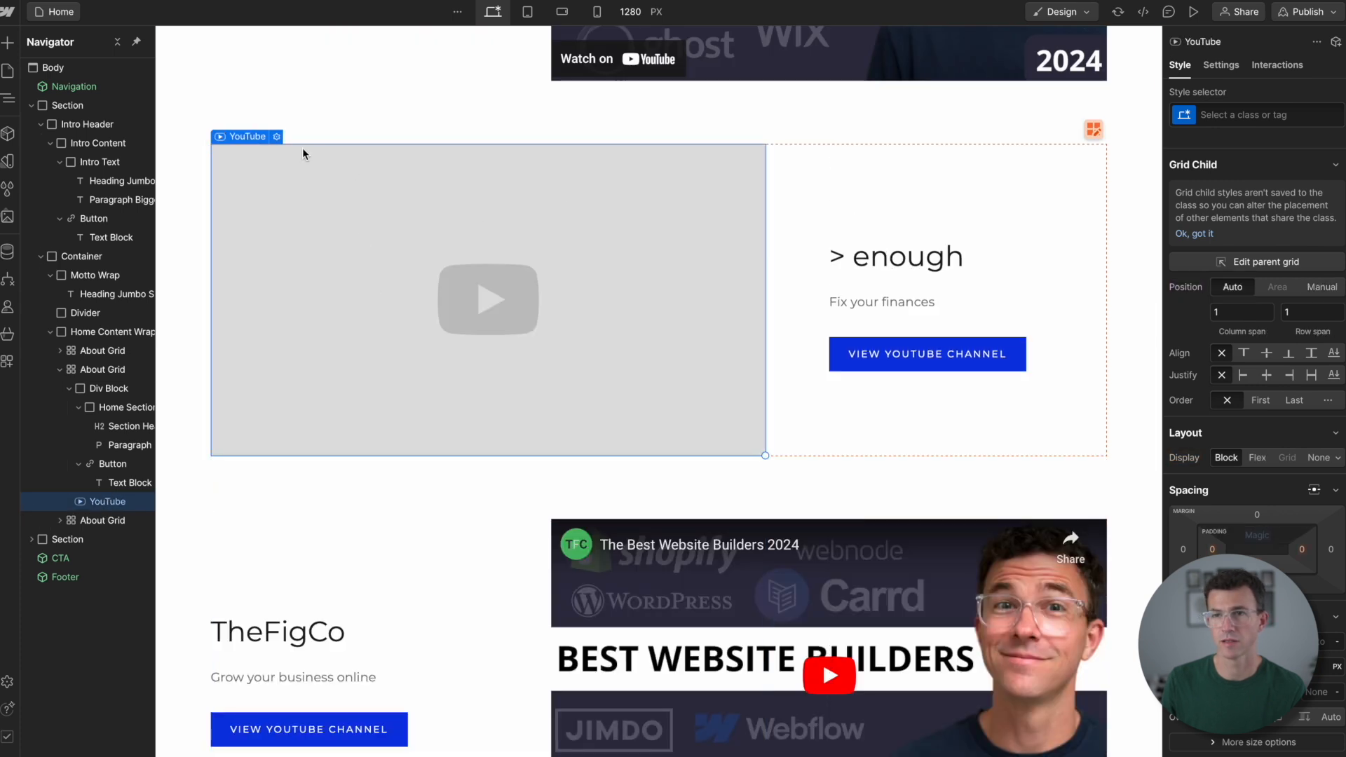
pyautogui.click(277, 136)
pyautogui.click(313, 502)
pyautogui.hotkey('ctrl', 'v')
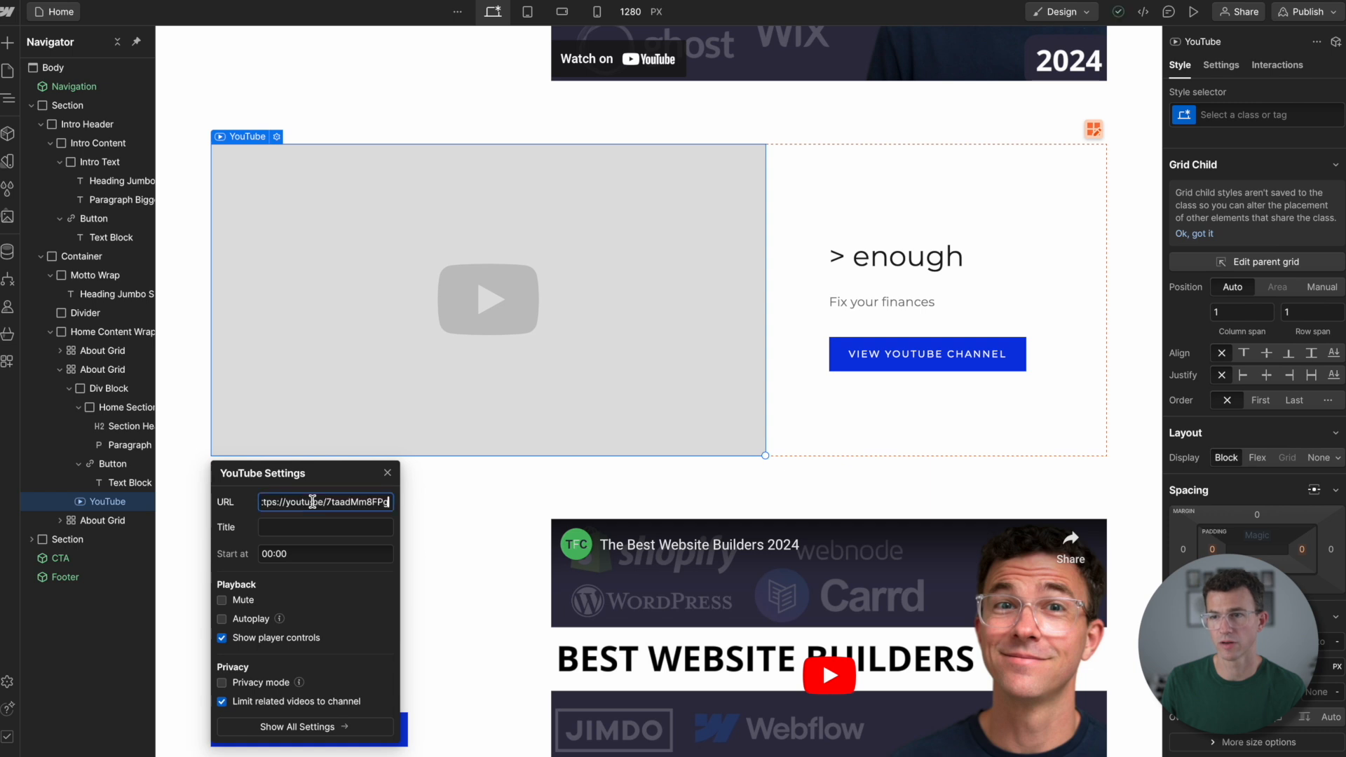
pyautogui.click(392, 470)
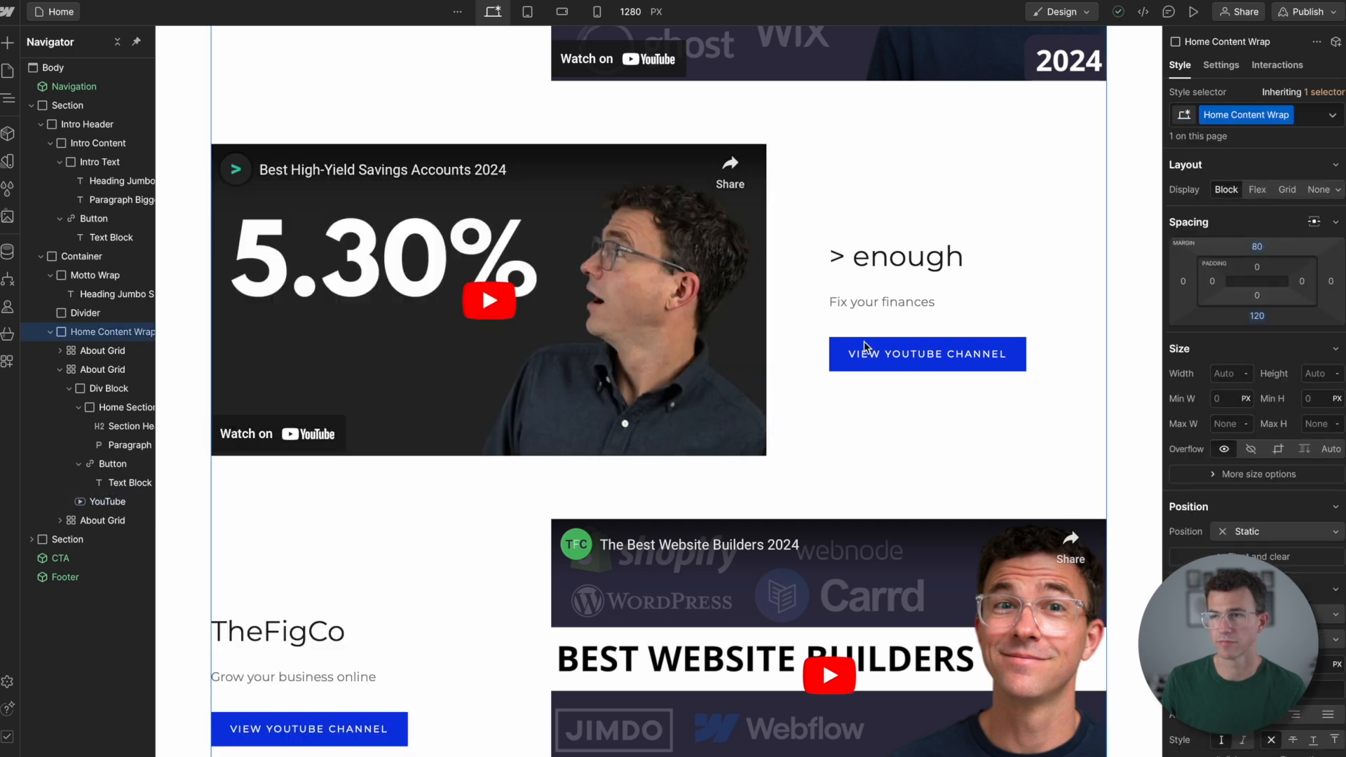
# - Change the duplicated third grid's heading to "Beginning of a Business" and its paragraph to "Start your business"
pyautogui.scroll(-3, 484, 499)
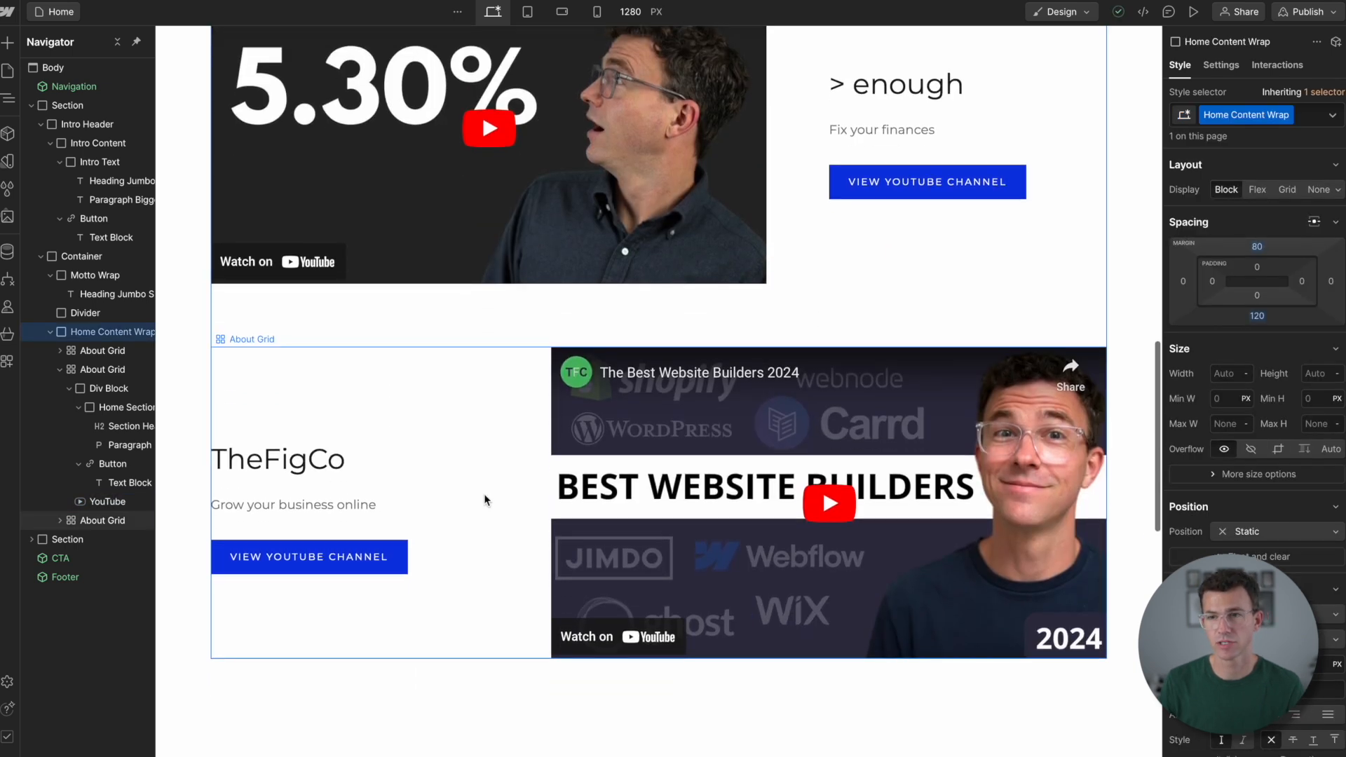
pyautogui.click(323, 459)
pyautogui.doubleClick(323, 460)
pyautogui.write('Beginning of a Business')
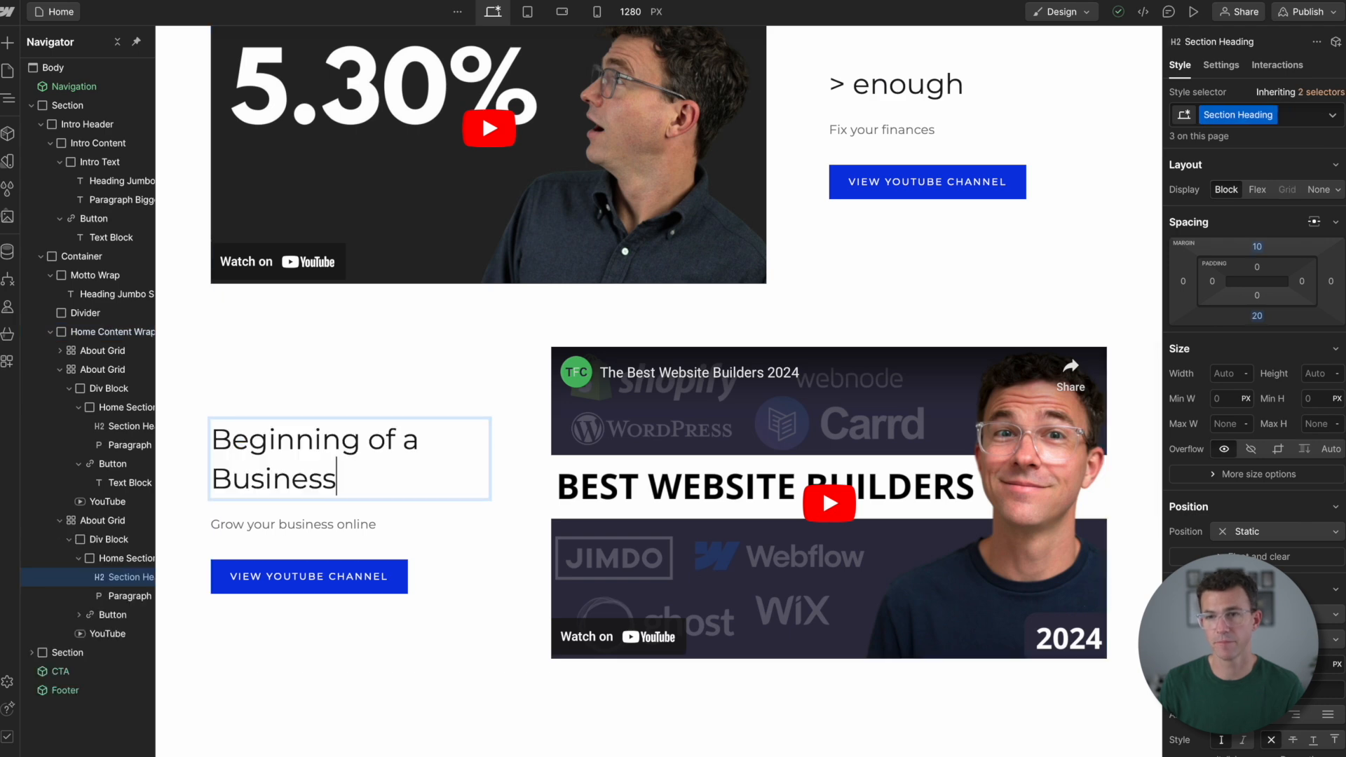
pyautogui.doubleClick(279, 522)
pyautogui.write('Start your business')
pyautogui.moveTo(728, 523); pyautogui.dragTo(253, 525)
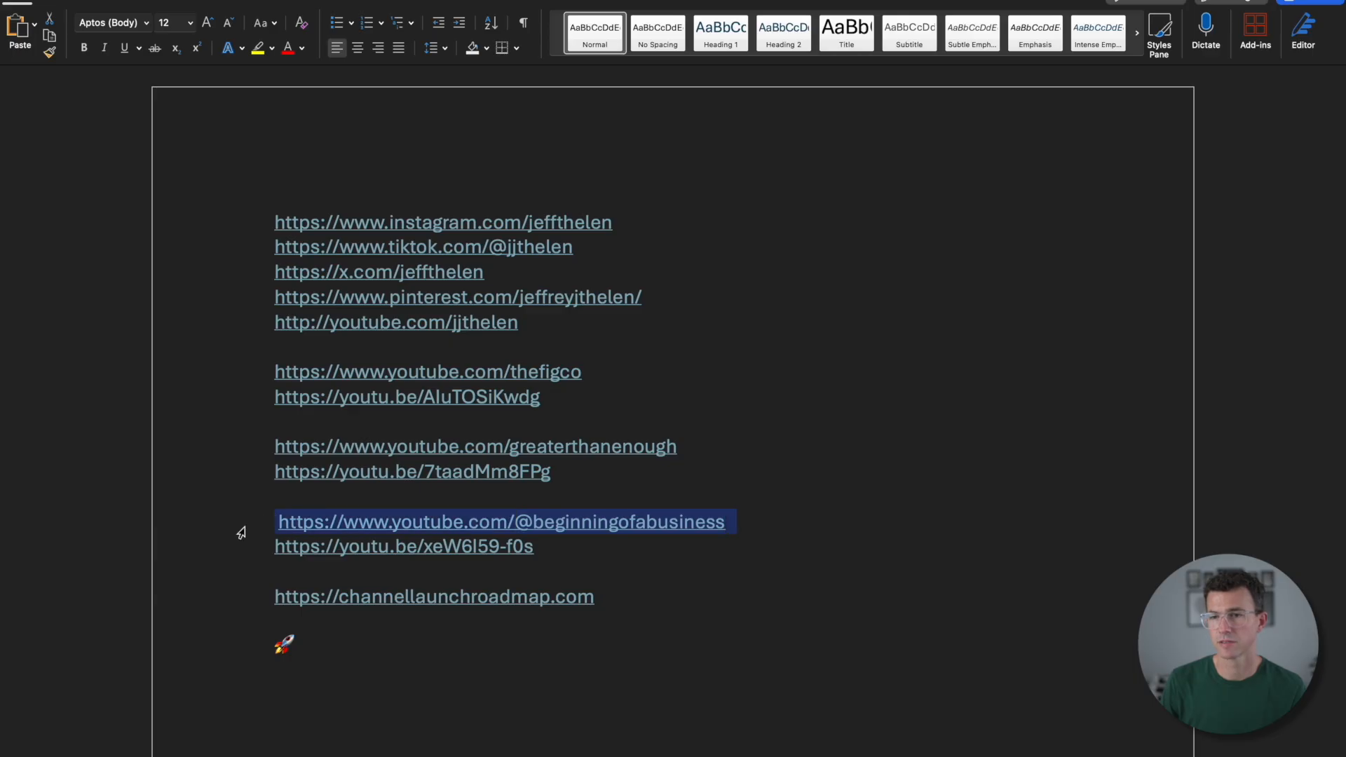
pyautogui.press('super+v')
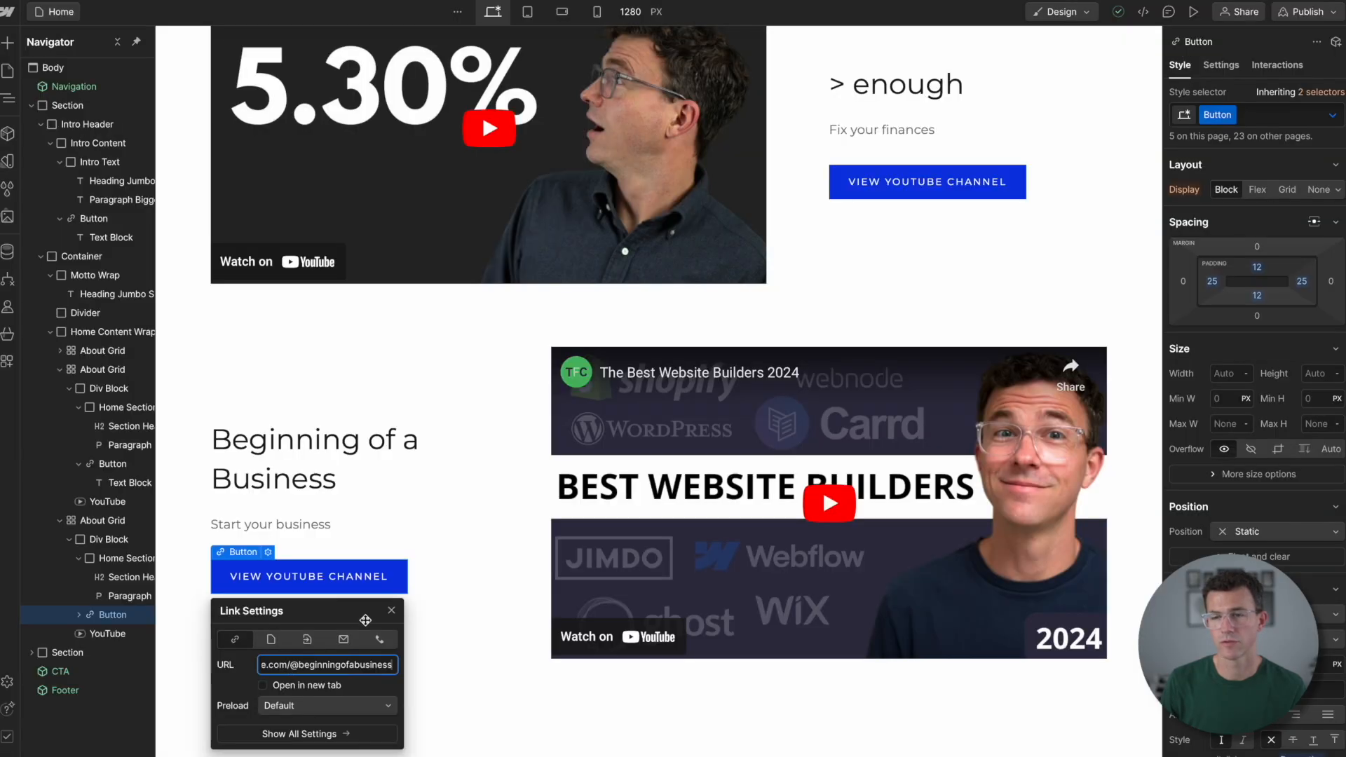
pyautogui.click(262, 687)
pyautogui.click(263, 688)
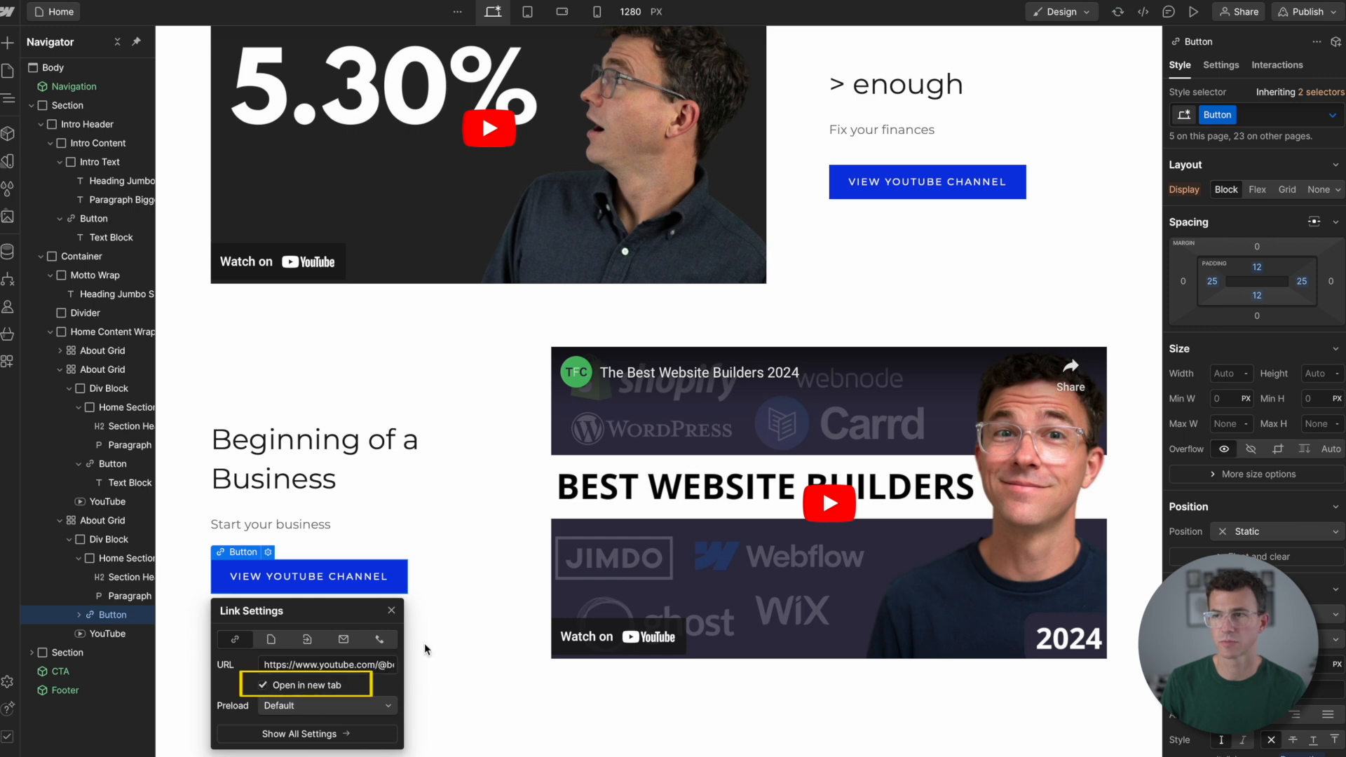
pyautogui.click(465, 624)
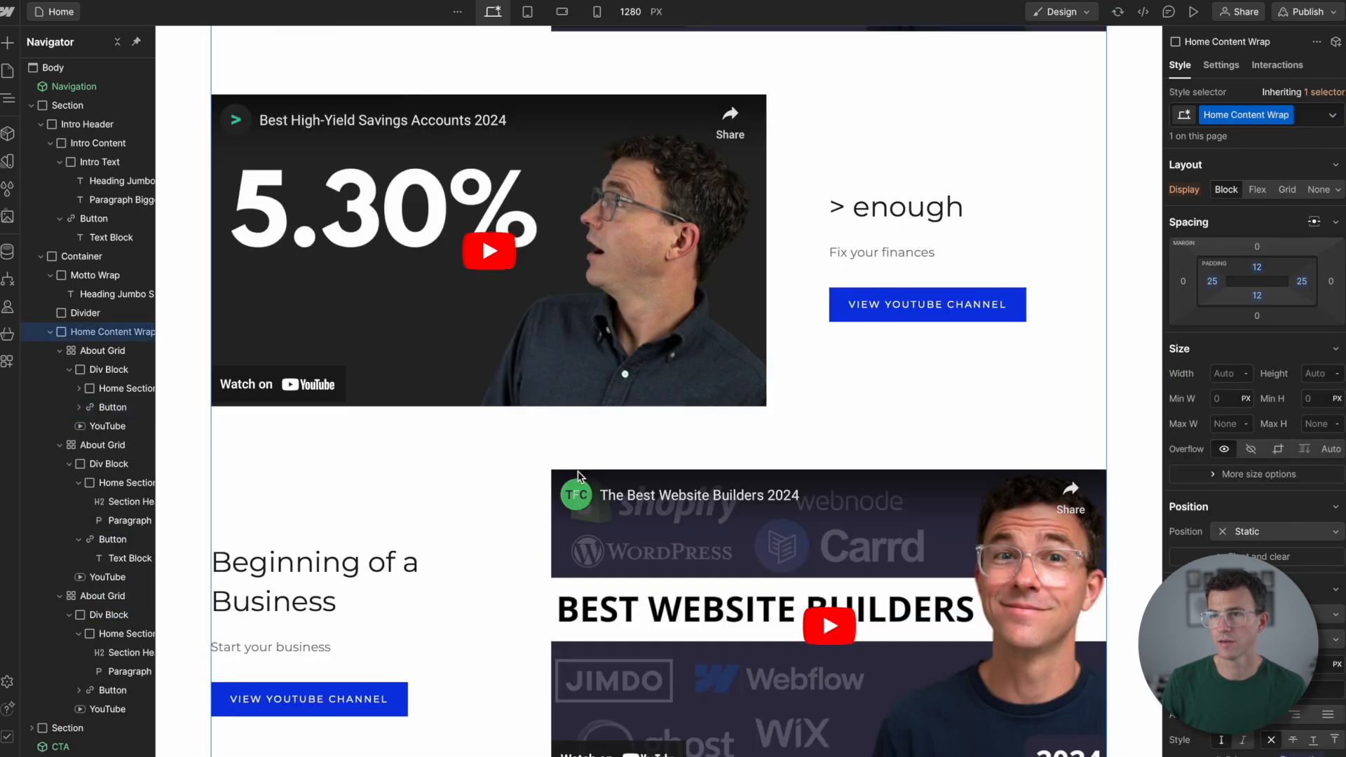
pyautogui.click(578, 475)
pyautogui.press('Return')
pyautogui.tripleClick(673, 225)
pyautogui.hotkey('ctrl', 'v')
# - Collapse the first section's Intro Header and Container in the element tree and examine the Company news section's structure down to its collection list
pyautogui.scroll(-4, 376, 607)
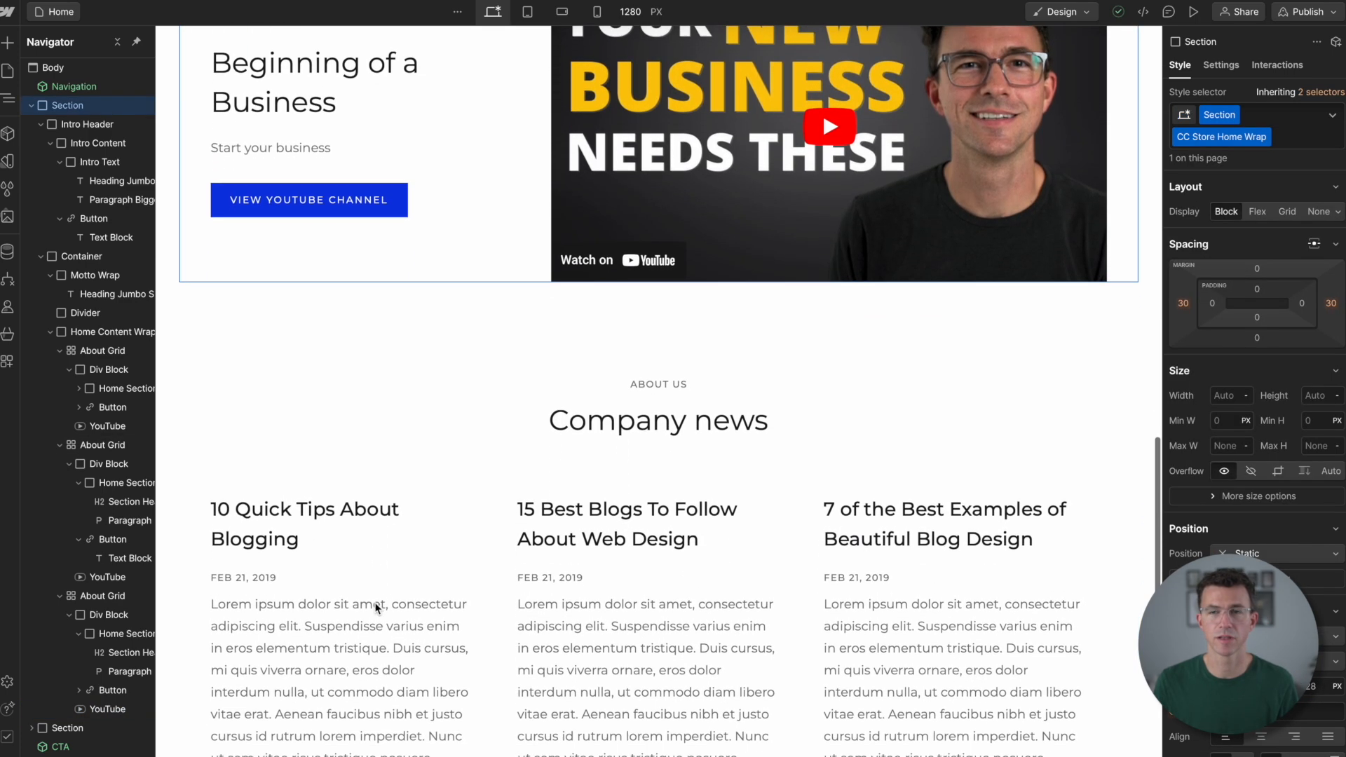
pyautogui.scroll(-2, 376, 608)
pyautogui.click(41, 124)
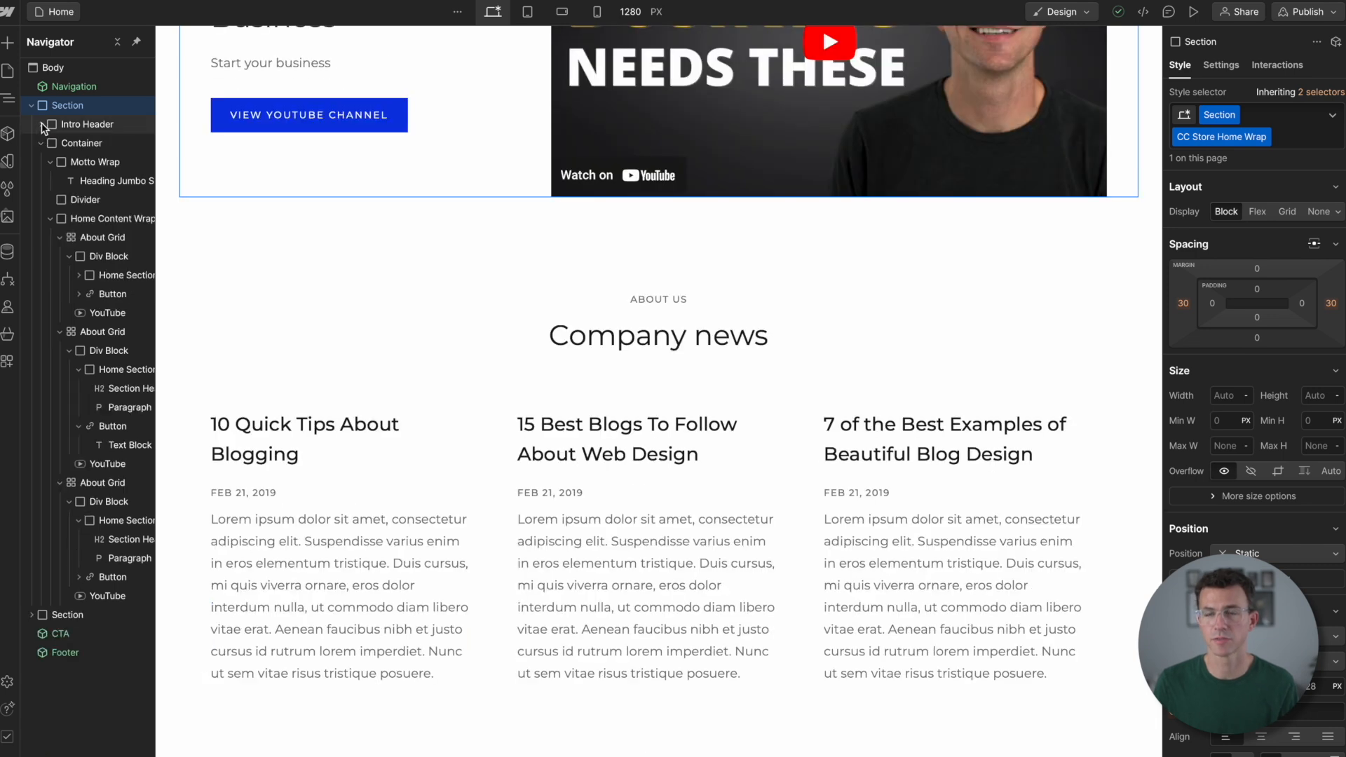
pyautogui.click(41, 143)
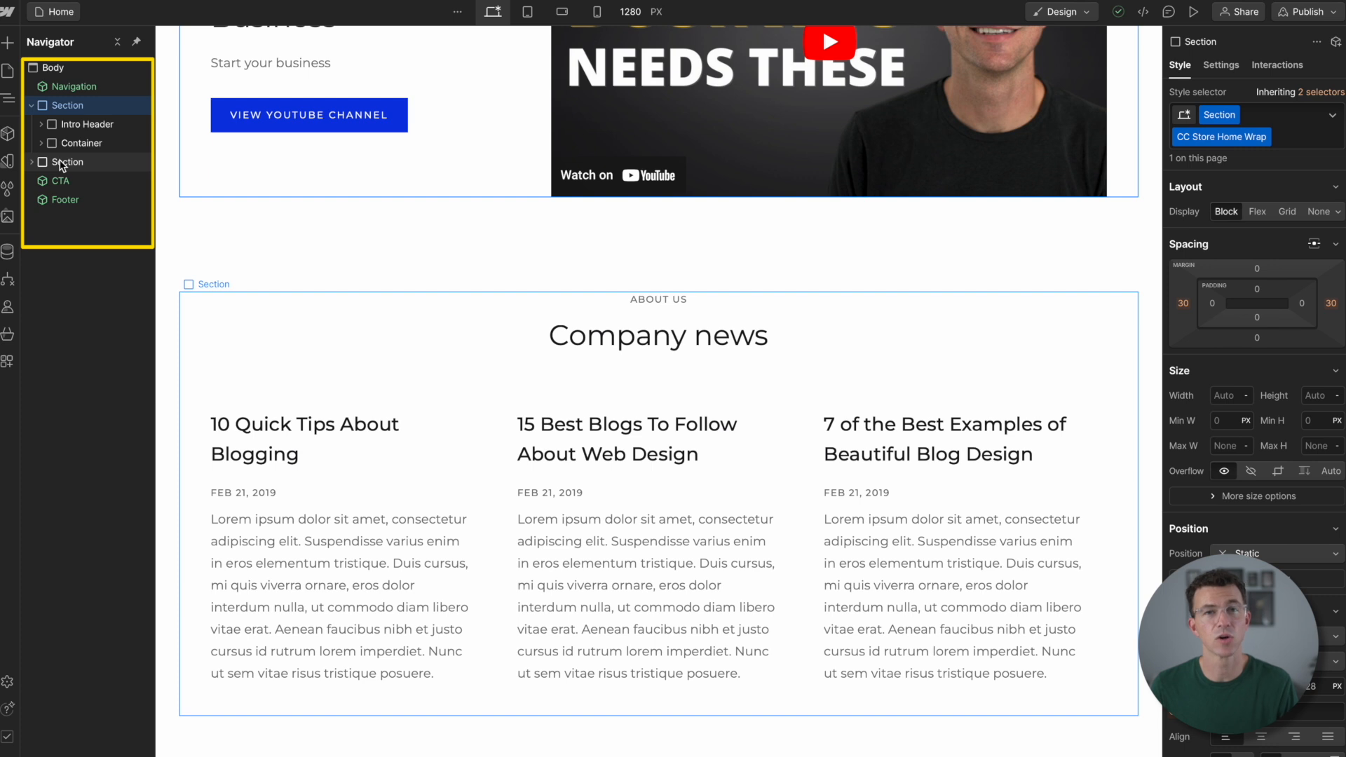
pyautogui.click(32, 161)
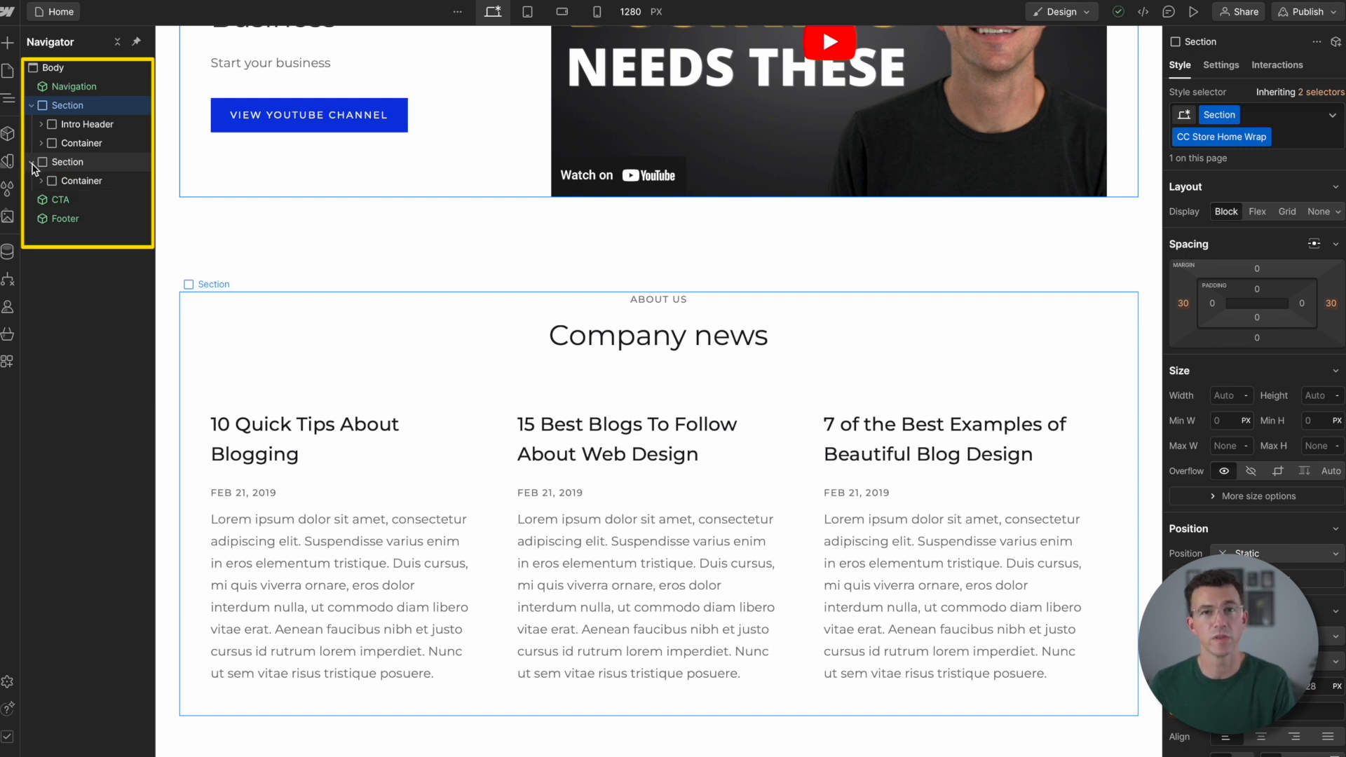
pyautogui.click(41, 181)
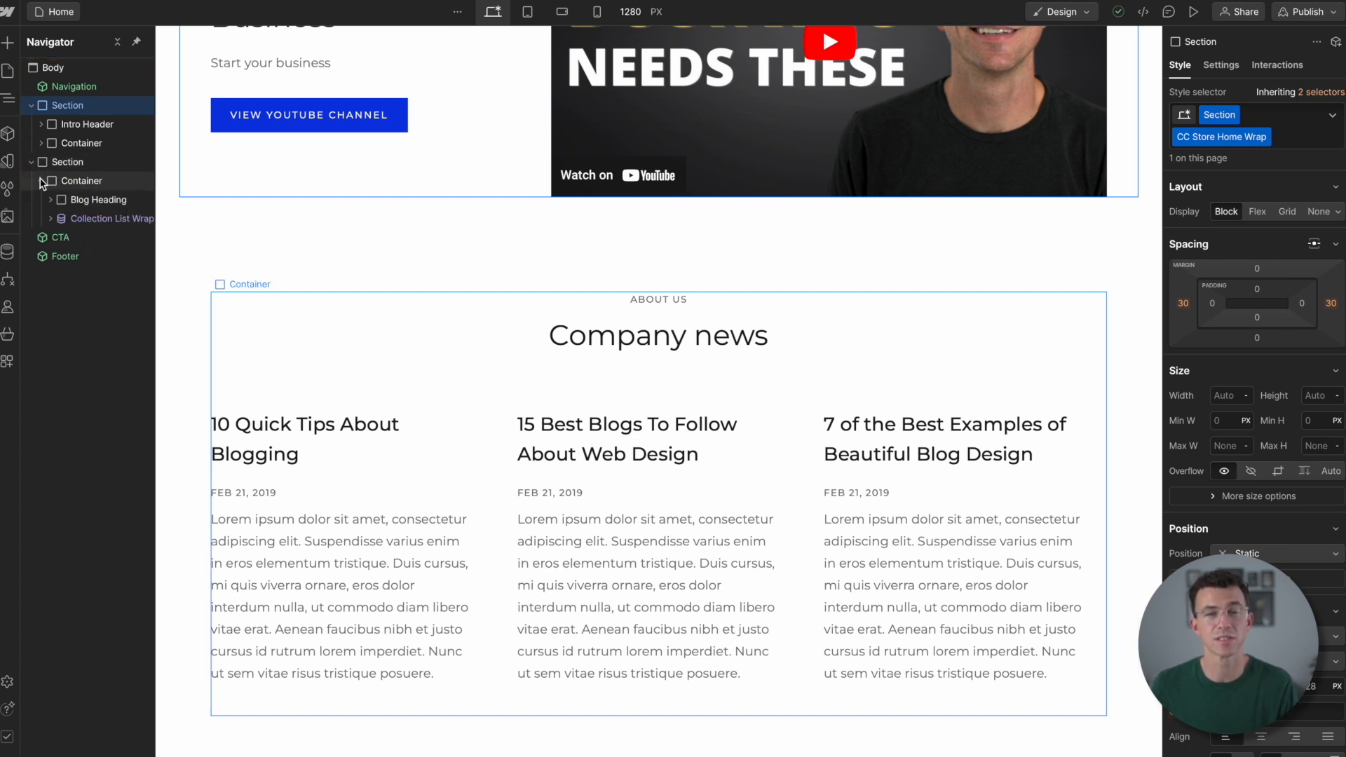
pyautogui.click(50, 218)
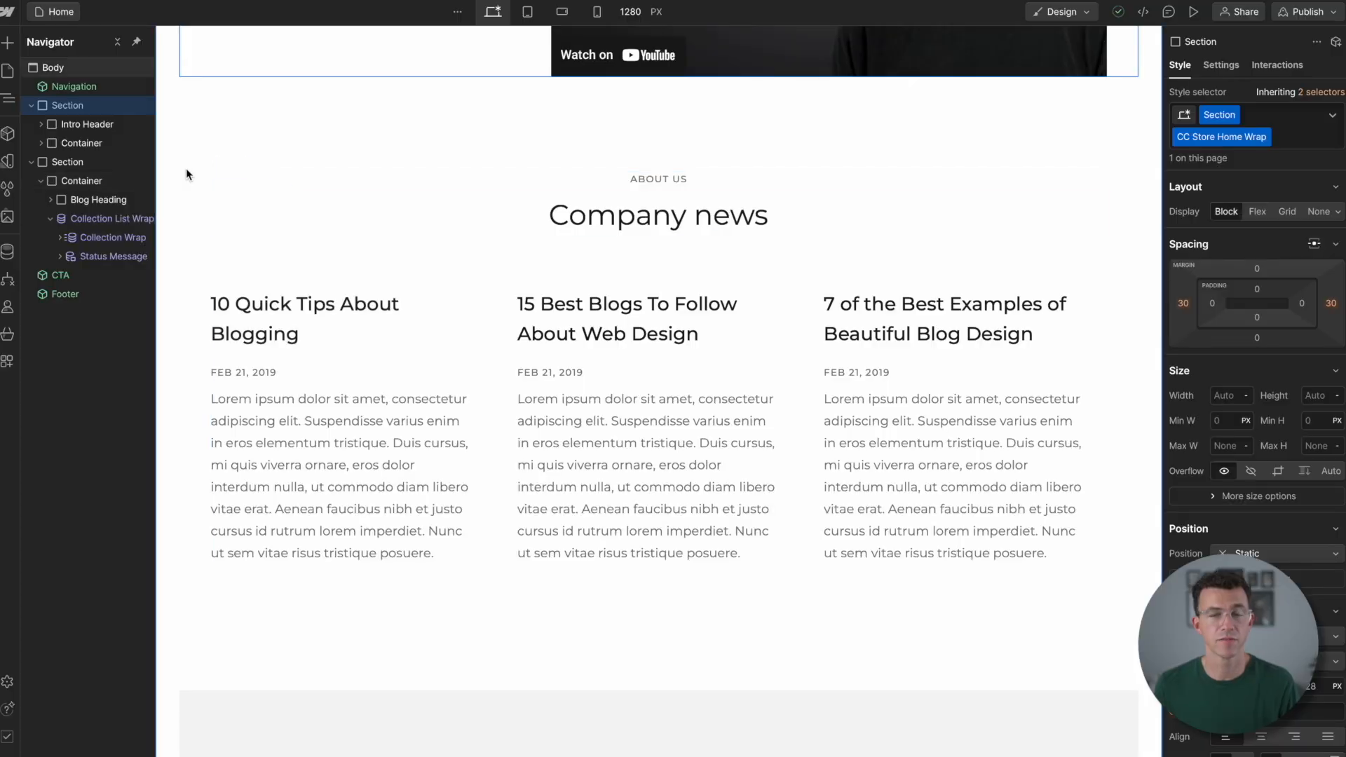
# - Insert the Pricing Overview layout from the Starter library between the CTA and the Footer
pyautogui.click(9, 45)
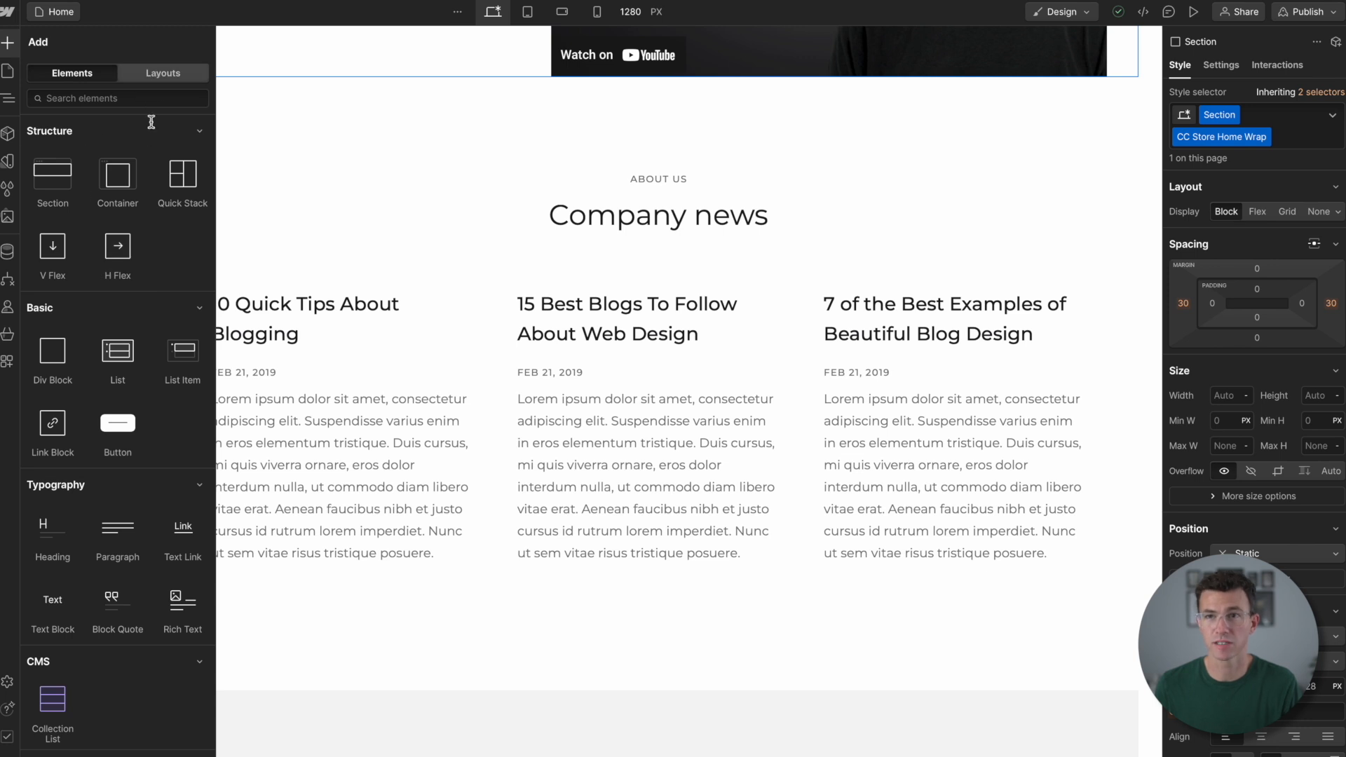
pyautogui.click(163, 73)
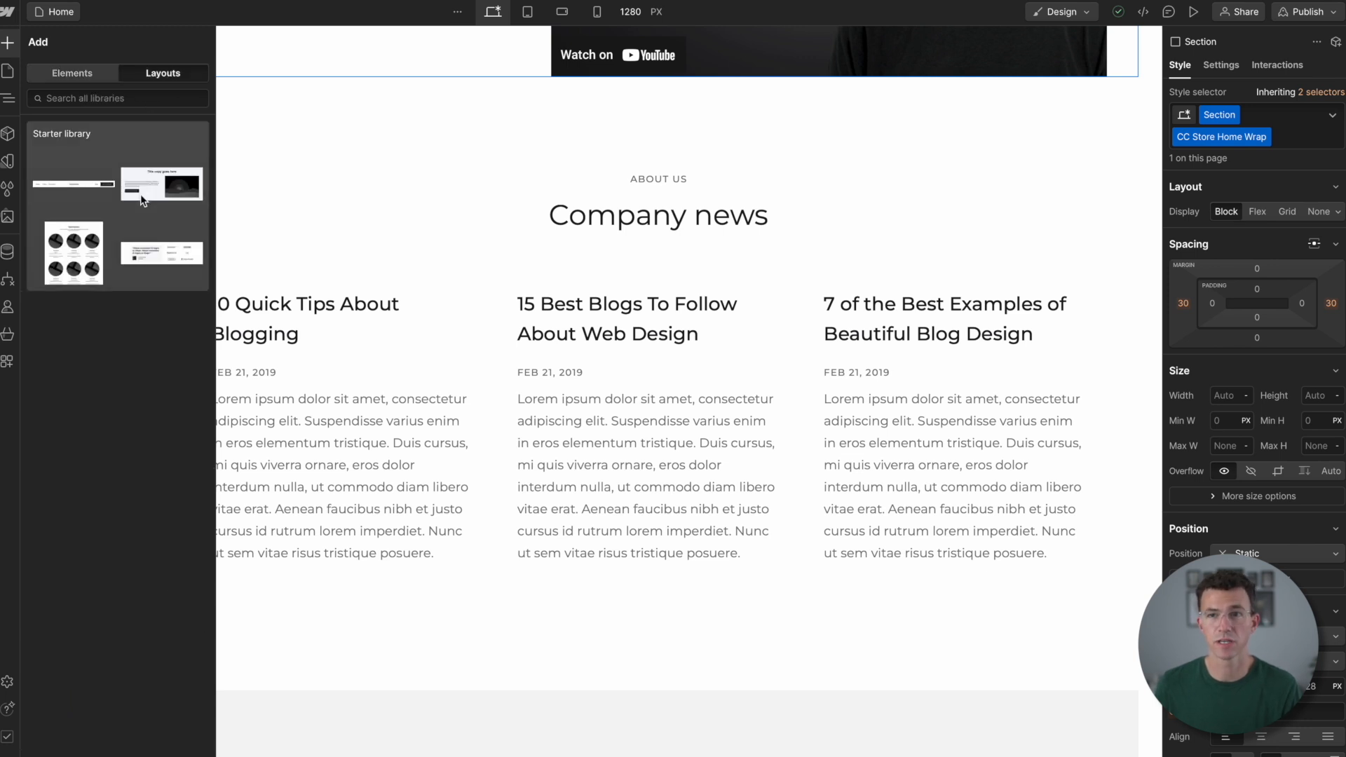
pyautogui.click(141, 201)
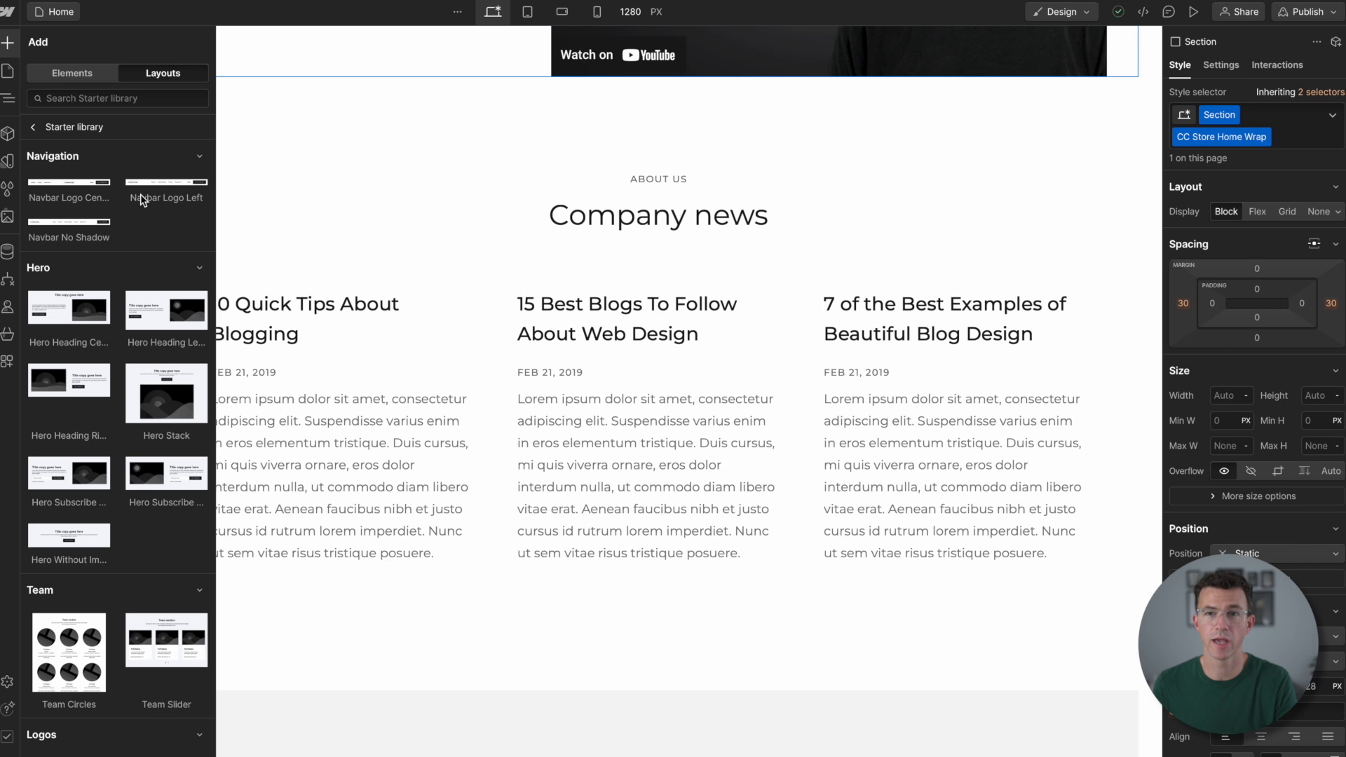
pyautogui.scroll(-15, 106, 337)
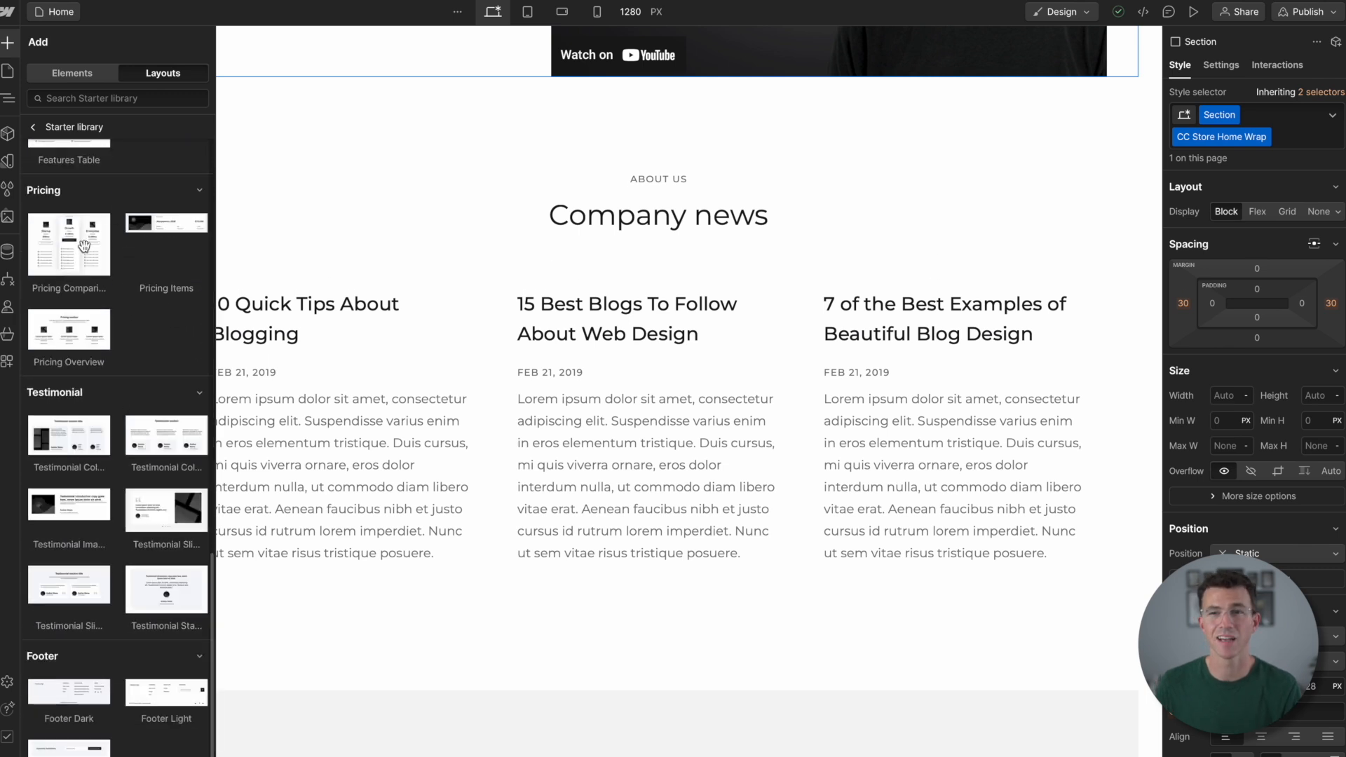
pyautogui.moveTo(73, 343)
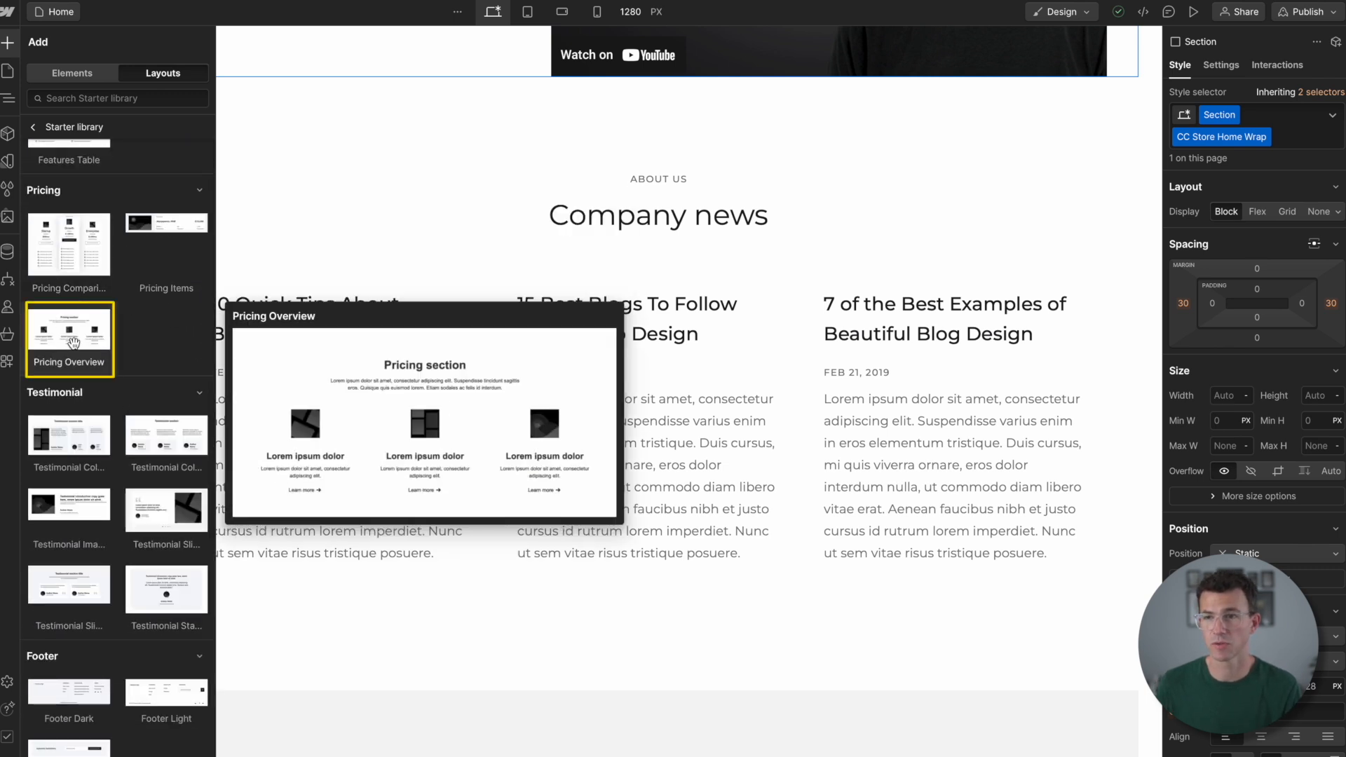
pyautogui.moveTo(73, 343); pyautogui.dragTo(72, 425)
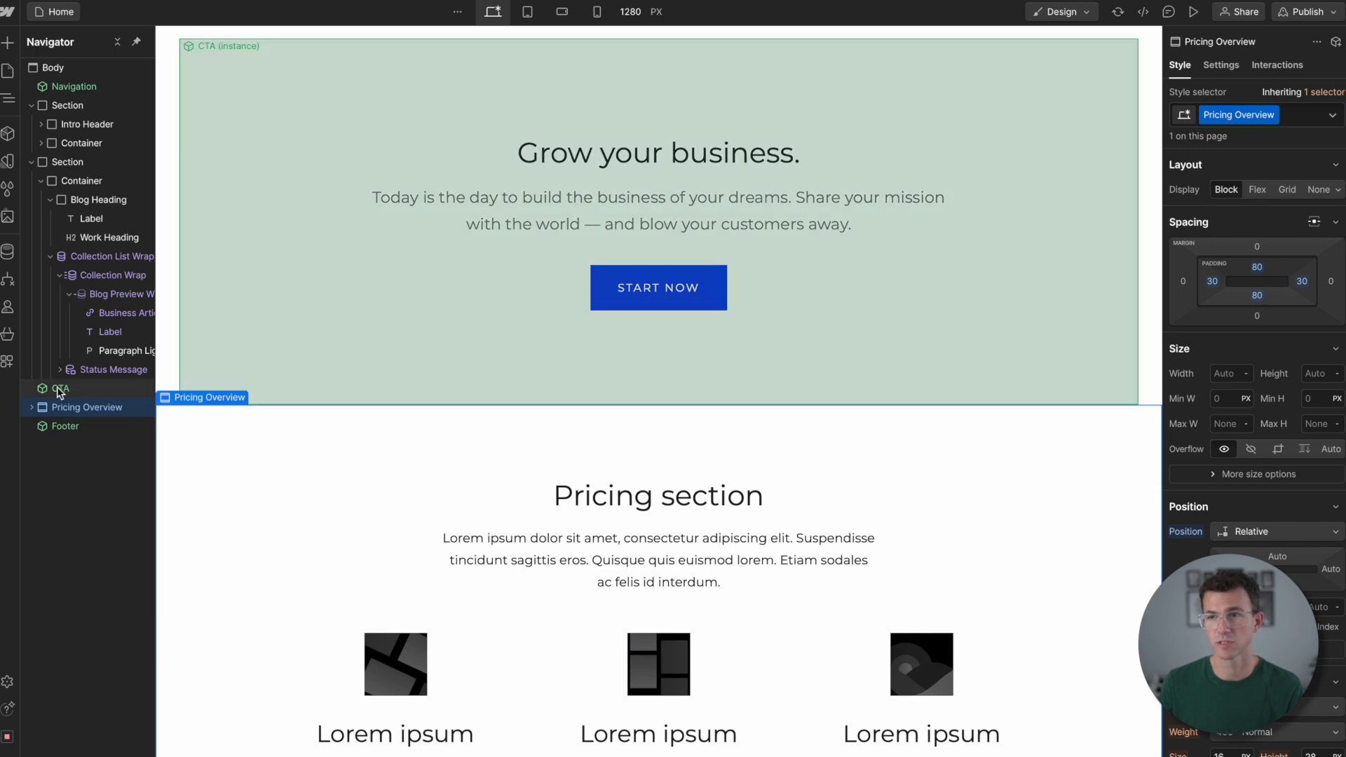
# - Move the CTA below the Pricing Overview section and delete the Company news section from the page
pyautogui.click(59, 392)
pyautogui.moveTo(60, 393); pyautogui.dragTo(62, 415)
pyautogui.scroll(4, 296, 352)
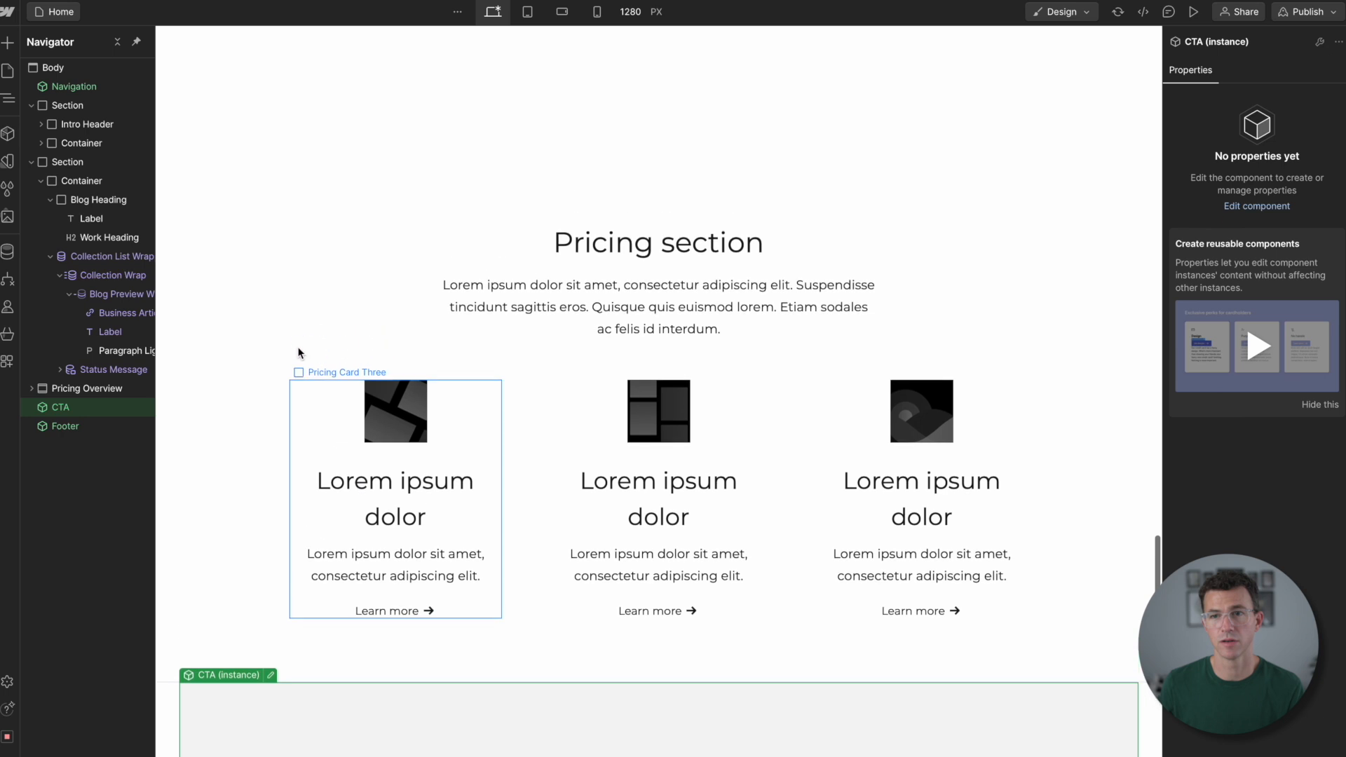
pyautogui.scroll(5, 297, 352)
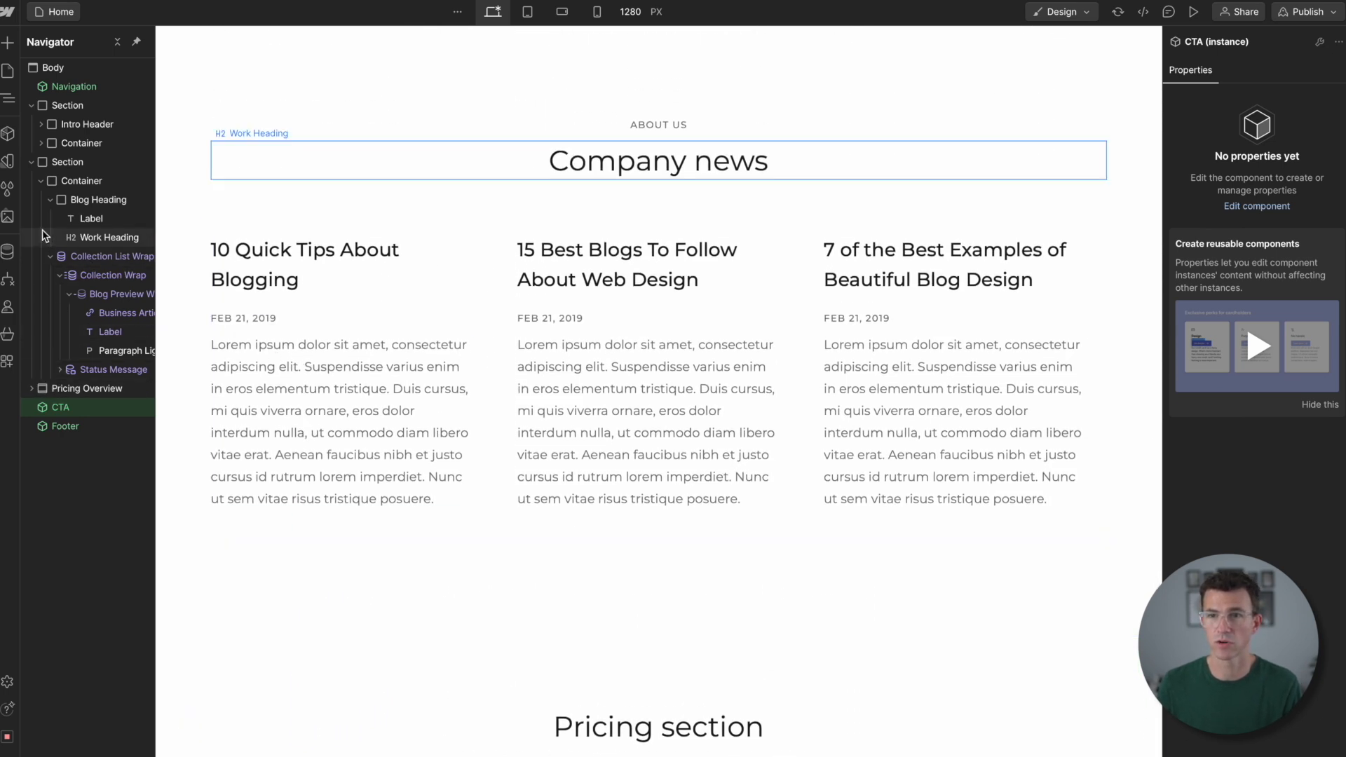
pyautogui.click(56, 162)
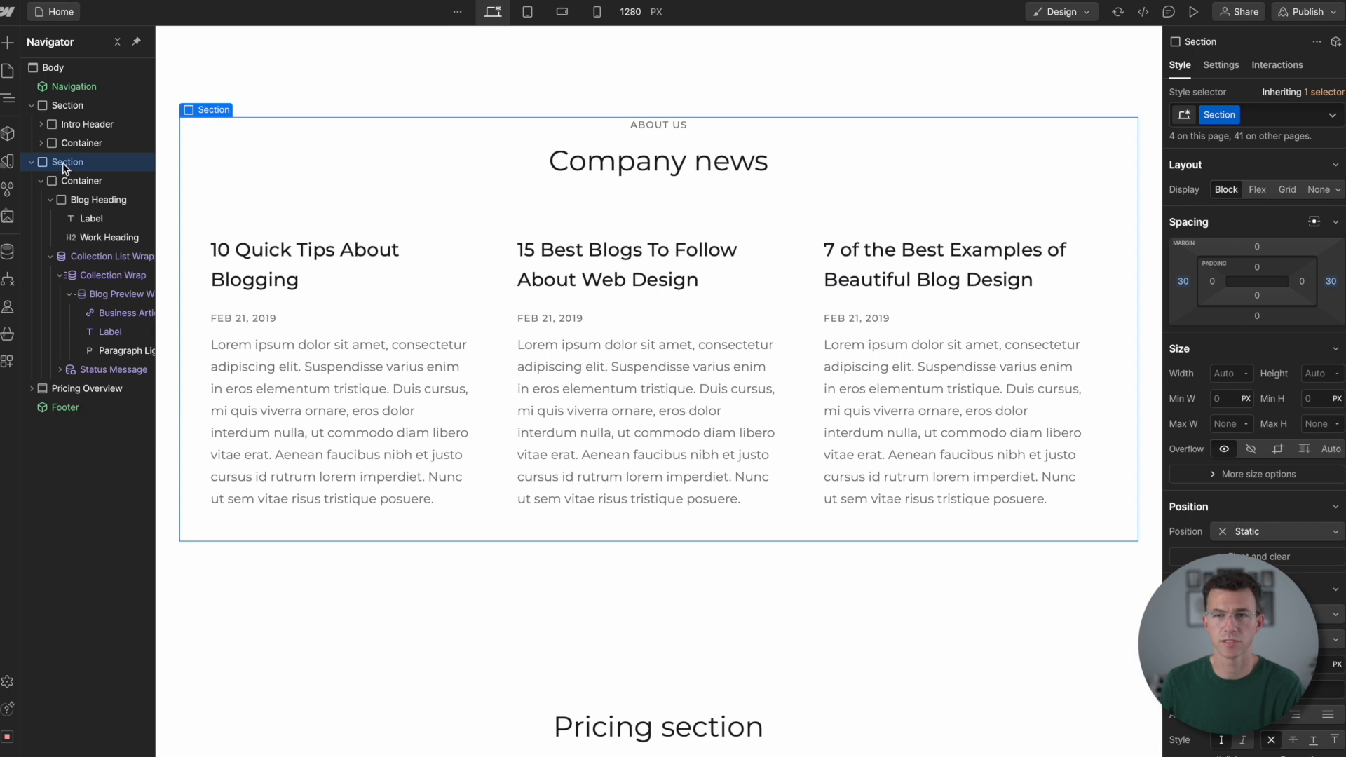
# - Rename the Pricing Overview section's class to Product Overview
pyautogui.click(84, 389)
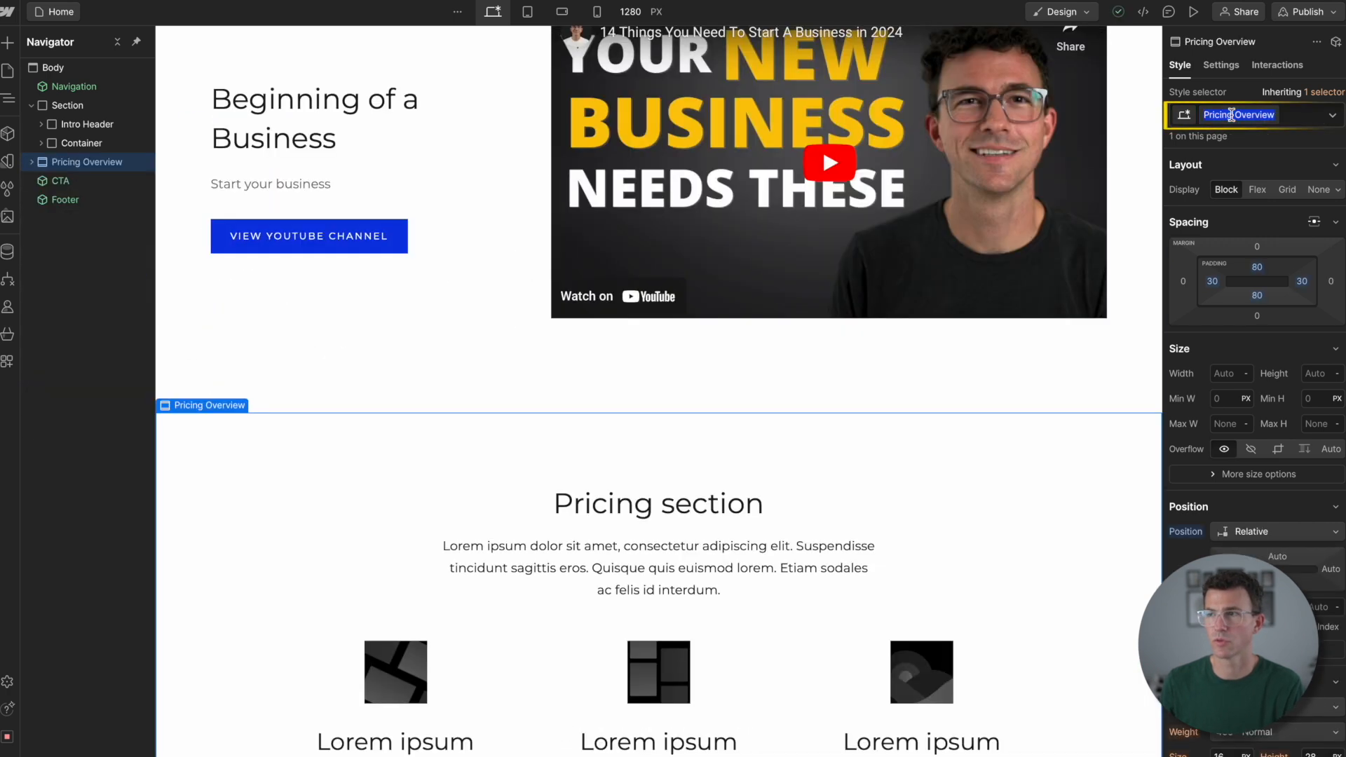
pyautogui.press('BackSpace')
pyautogui.press('BackSpace')
pyautogui.press('BackSpace')
pyautogui.press('BackSpace')
pyautogui.press('BackSpace')
pyautogui.press('BackSpace')
pyautogui.press('BackSpace')
pyautogui.write('Product')
pyautogui.press('Return')
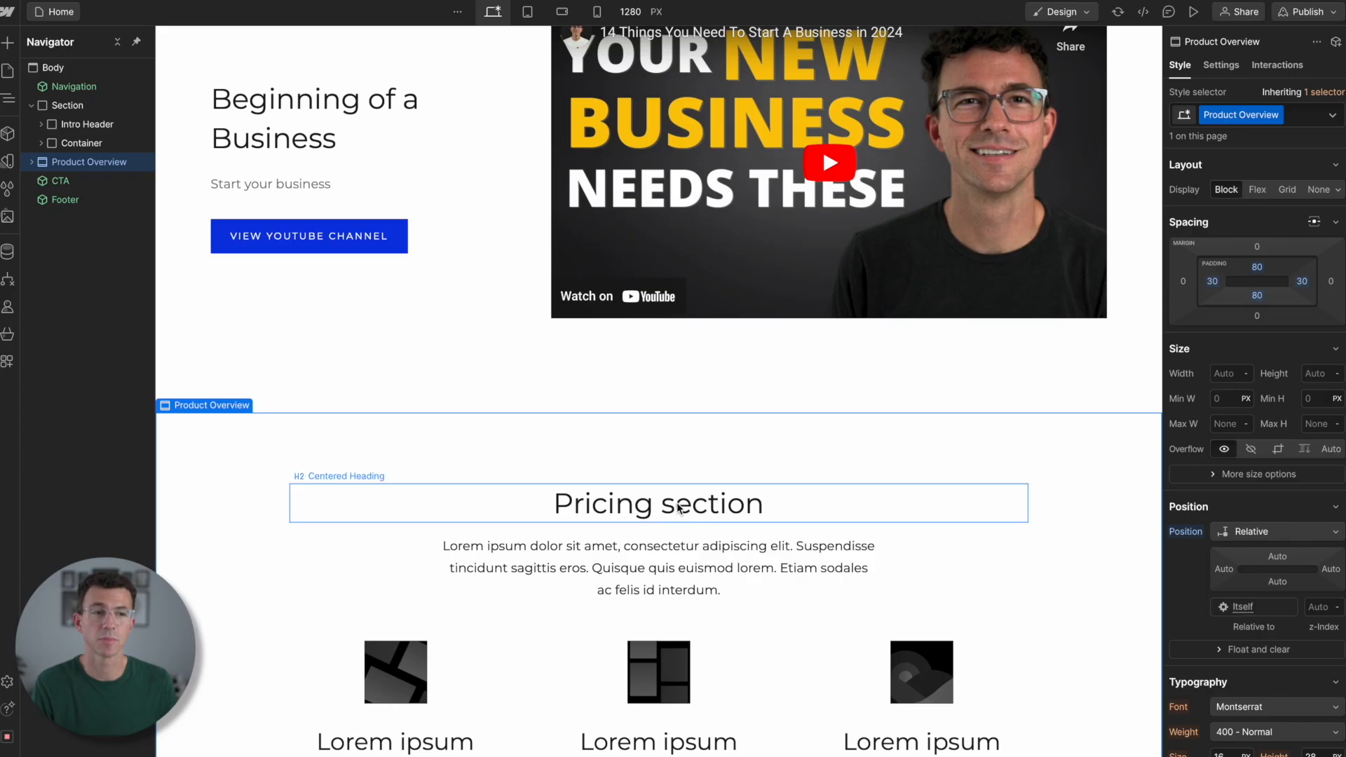
# - Change the section's heading to "Ready to get started on YouTube?" and its description to "With Channel Launch Roadmap in 48 hours you will:"
pyautogui.tripleClick(677, 503)
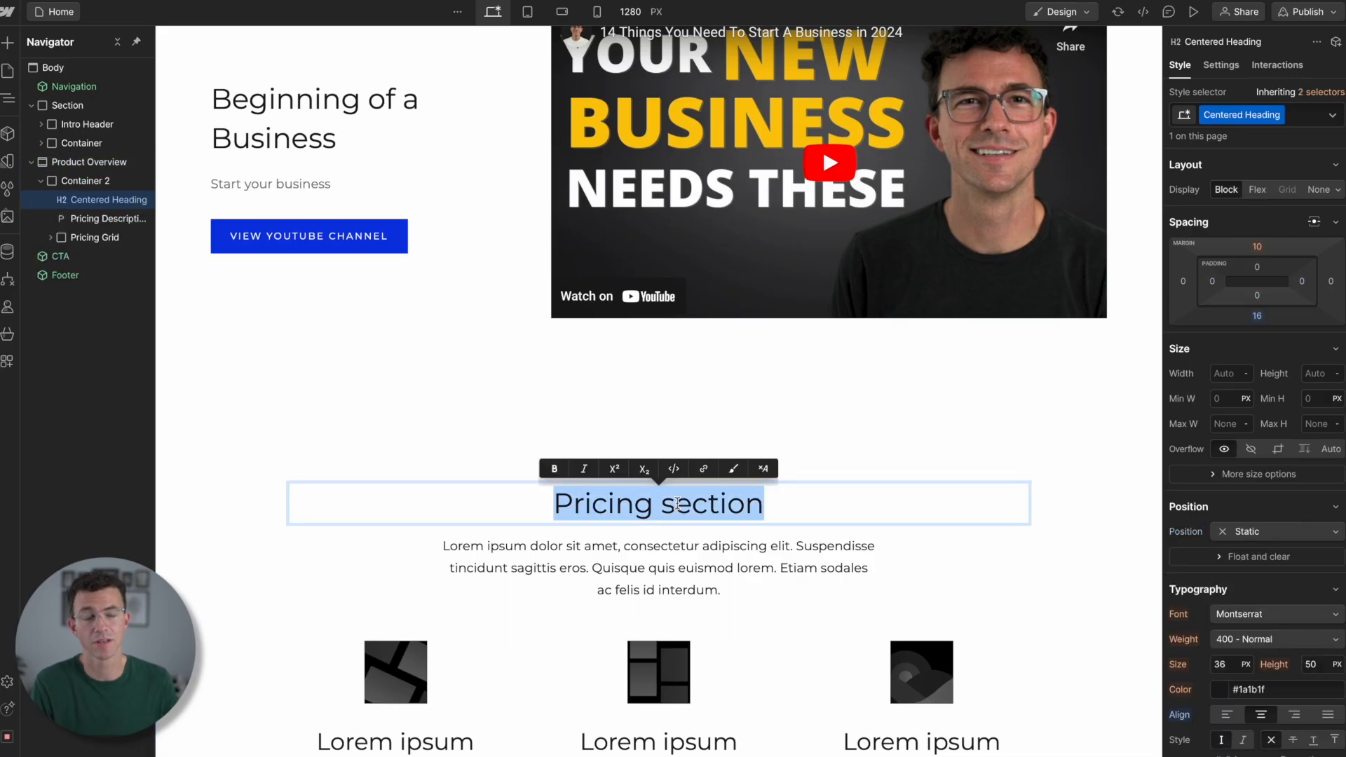
pyautogui.write('Ready to get started on YouTube?')
pyautogui.tripleClick(648, 553)
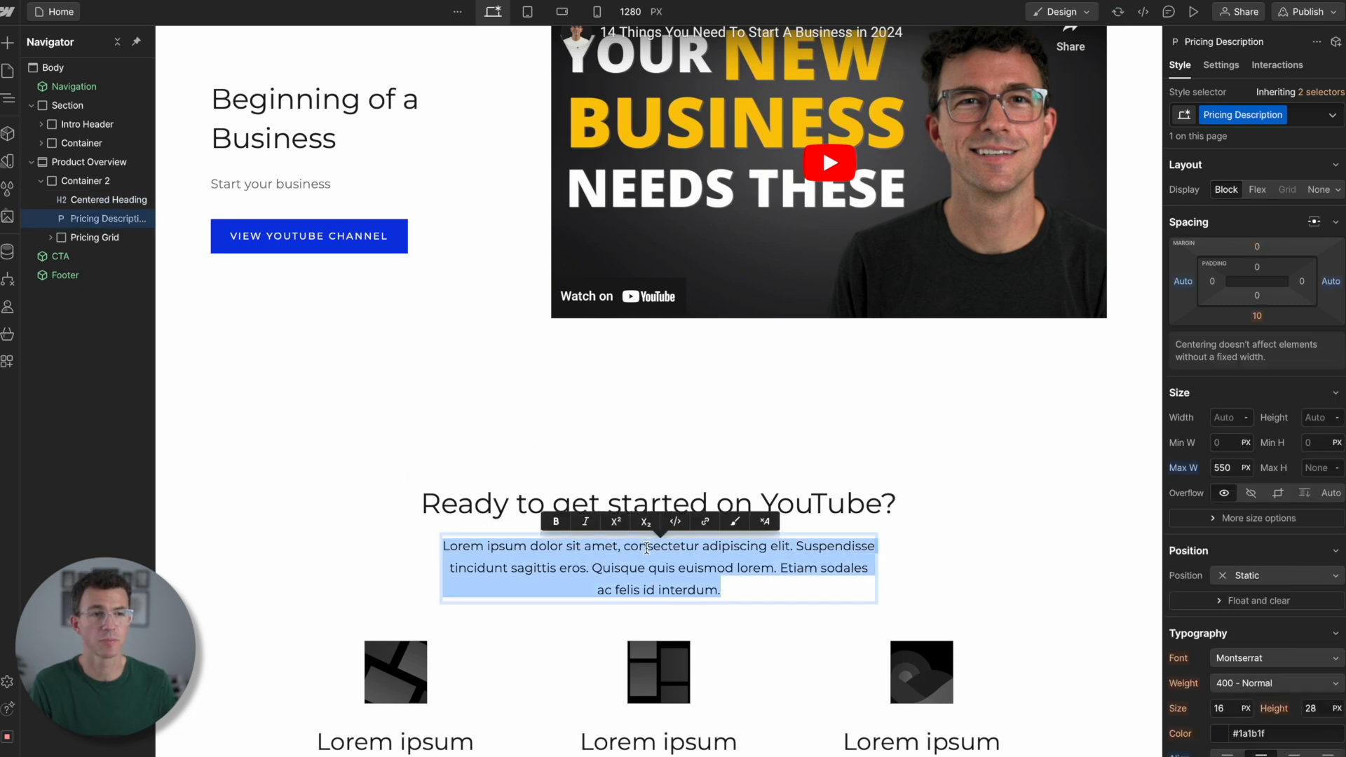
pyautogui.write('With Channel Launch Roadmap in 48 hours you will:')
pyautogui.scroll(-5, 294, 490)
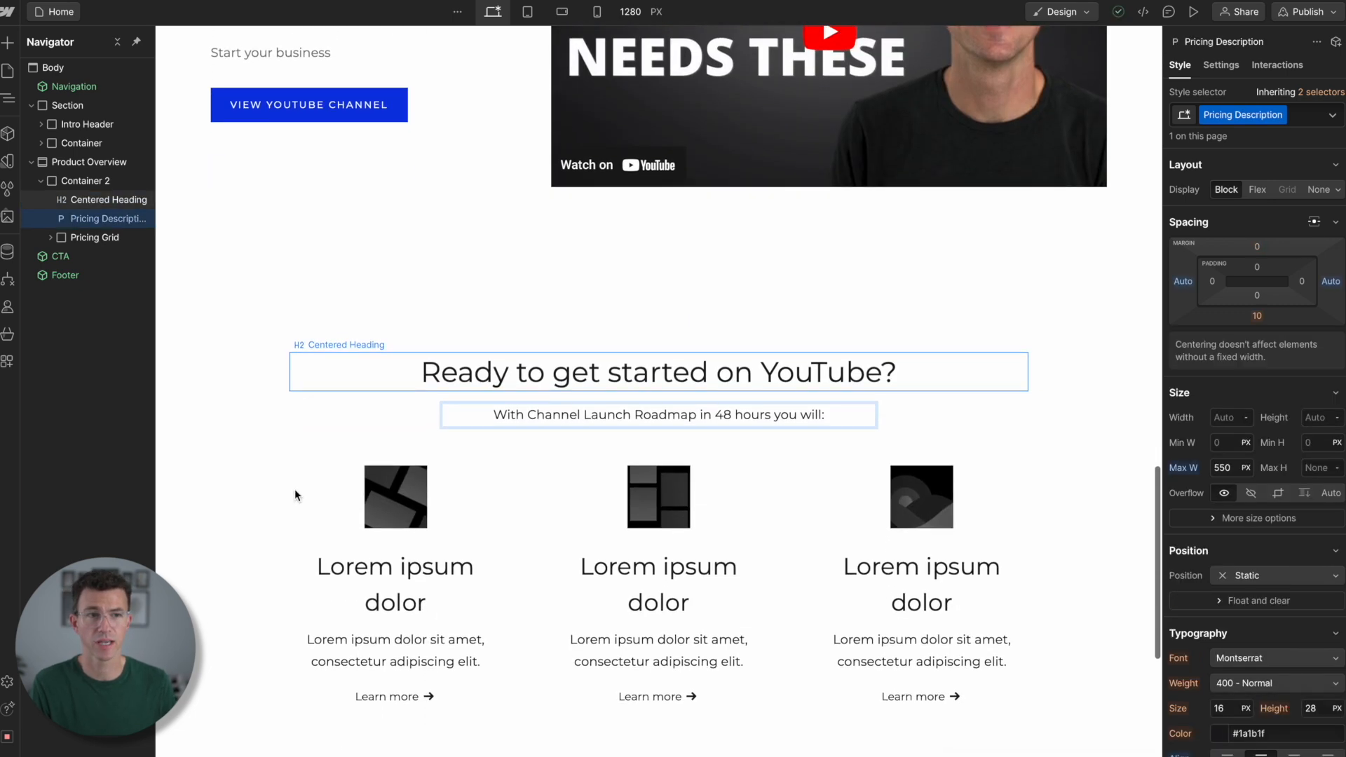
pyautogui.press('Escape')
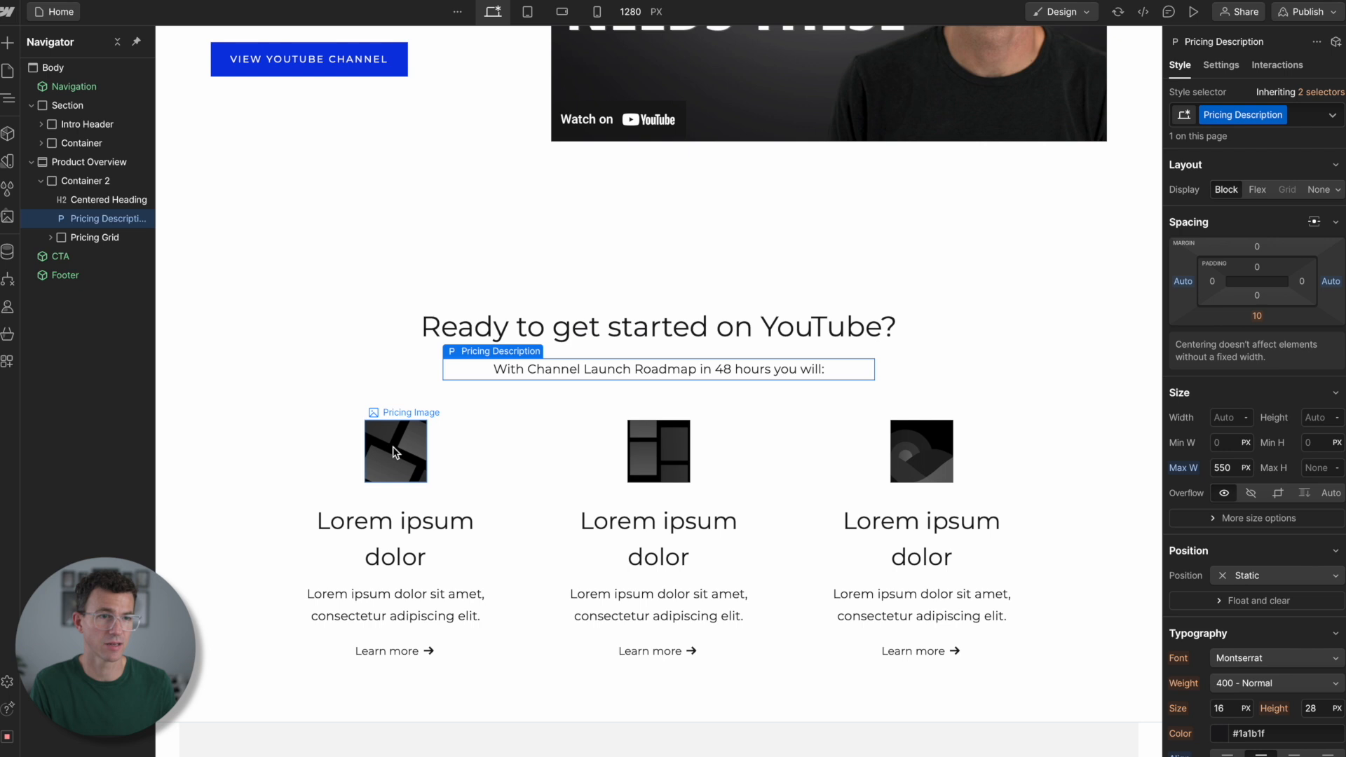
# - Delete the placeholder images from all three cards in the Product Overview section
pyautogui.click(393, 452)
pyautogui.press('Delete')
pyautogui.click(659, 452)
pyautogui.press('Delete')
pyautogui.click(922, 452)
pyautogui.press('Delete')
# - Remove the Learn more links from the three cards and title the cards Channel Idea, Channel Setup and Video ideas with matching descriptions
pyautogui.click(385, 539)
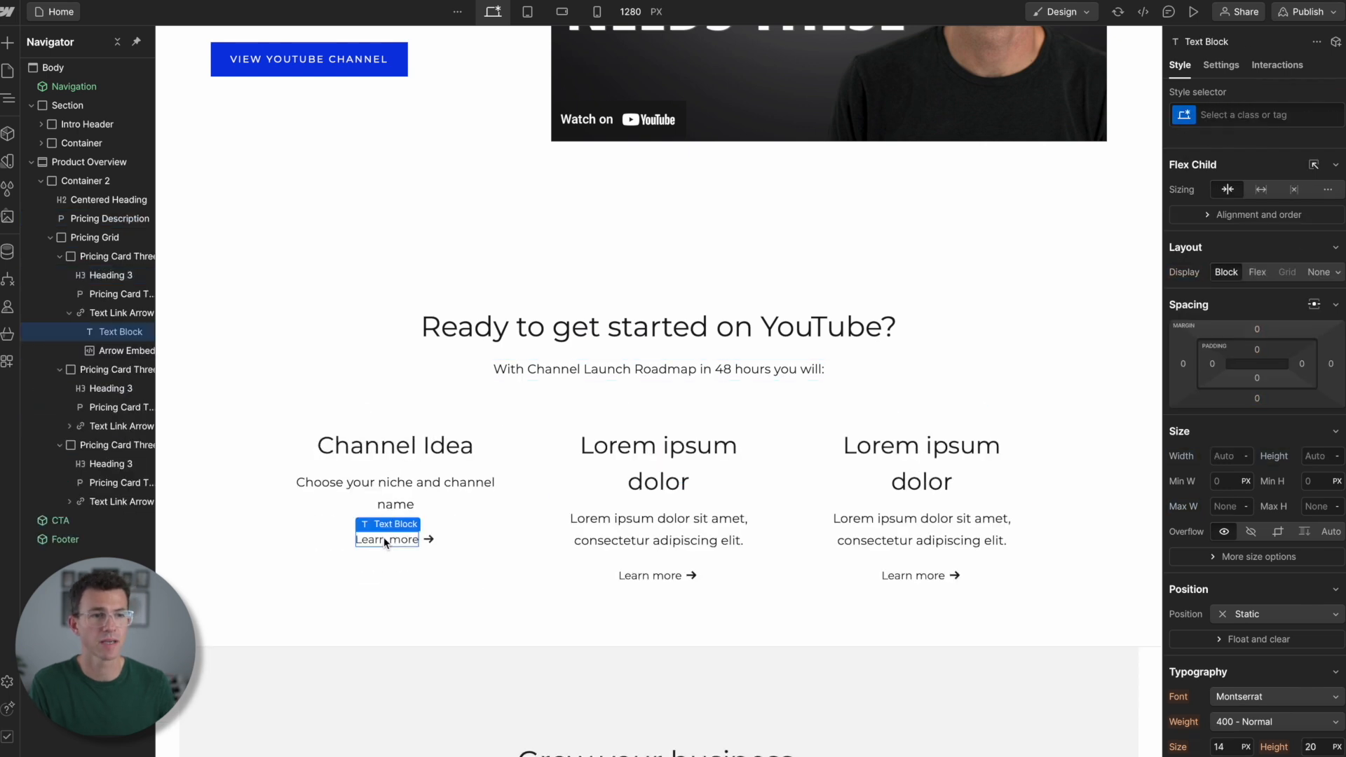
pyautogui.moveTo(384, 537); pyautogui.dragTo(658, 573)
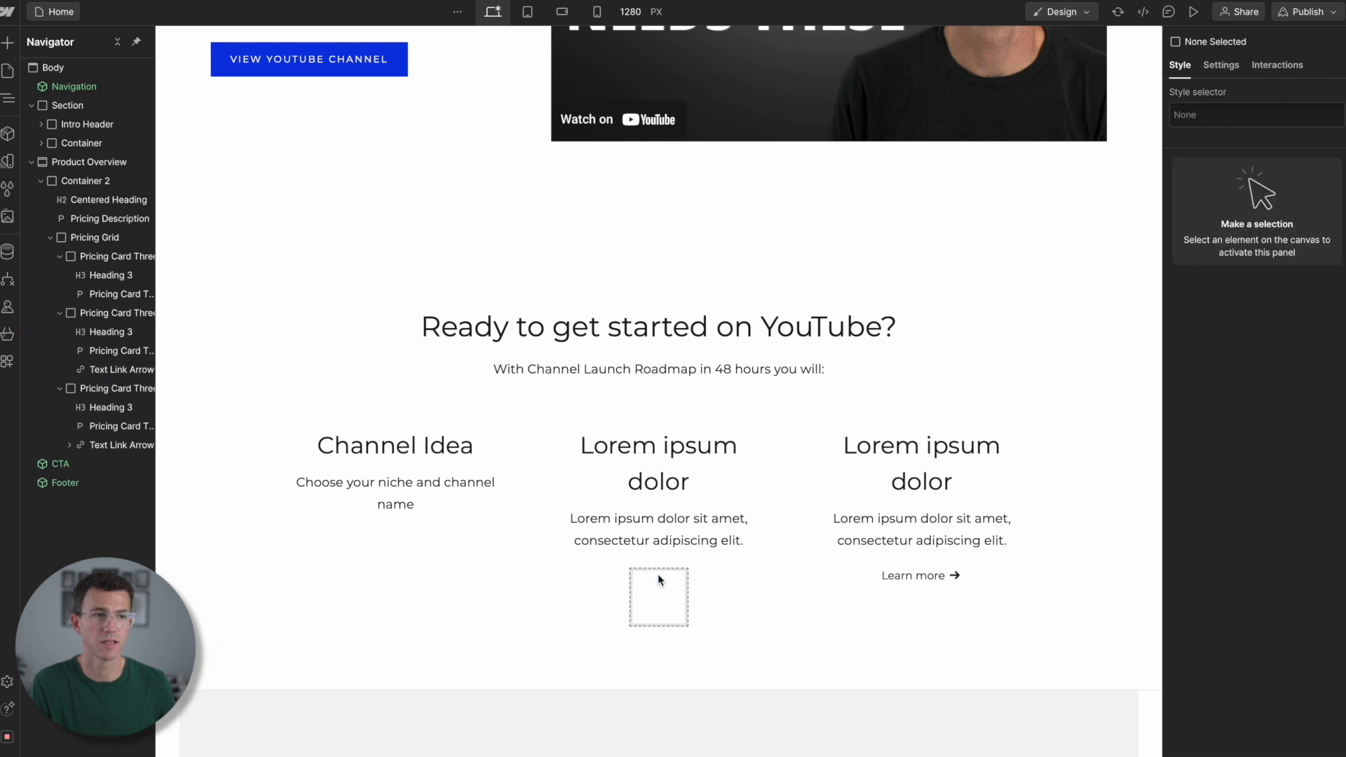
pyautogui.press('Delete')
pyautogui.click(918, 574)
pyautogui.press('Delete')
pyautogui.press('Delete')
pyautogui.press('Delete')
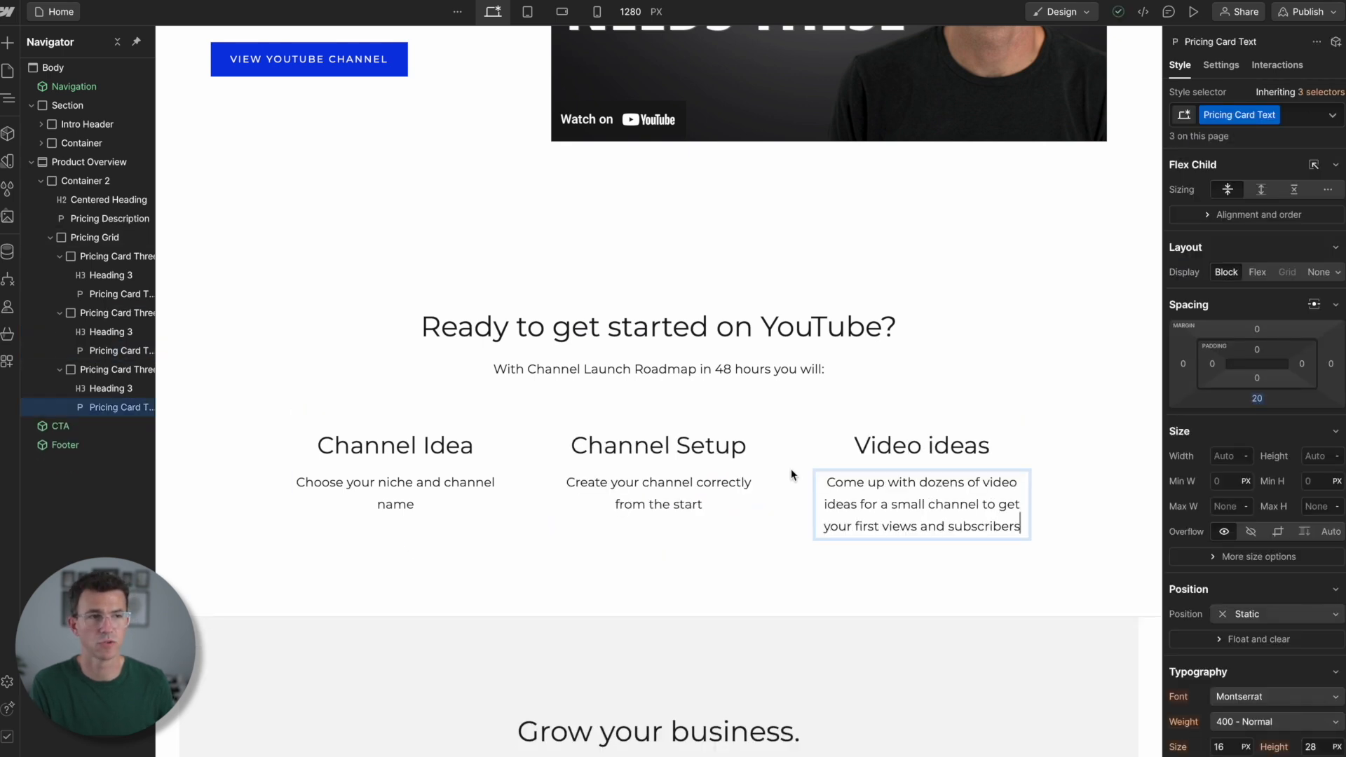
pyautogui.press('Escape')
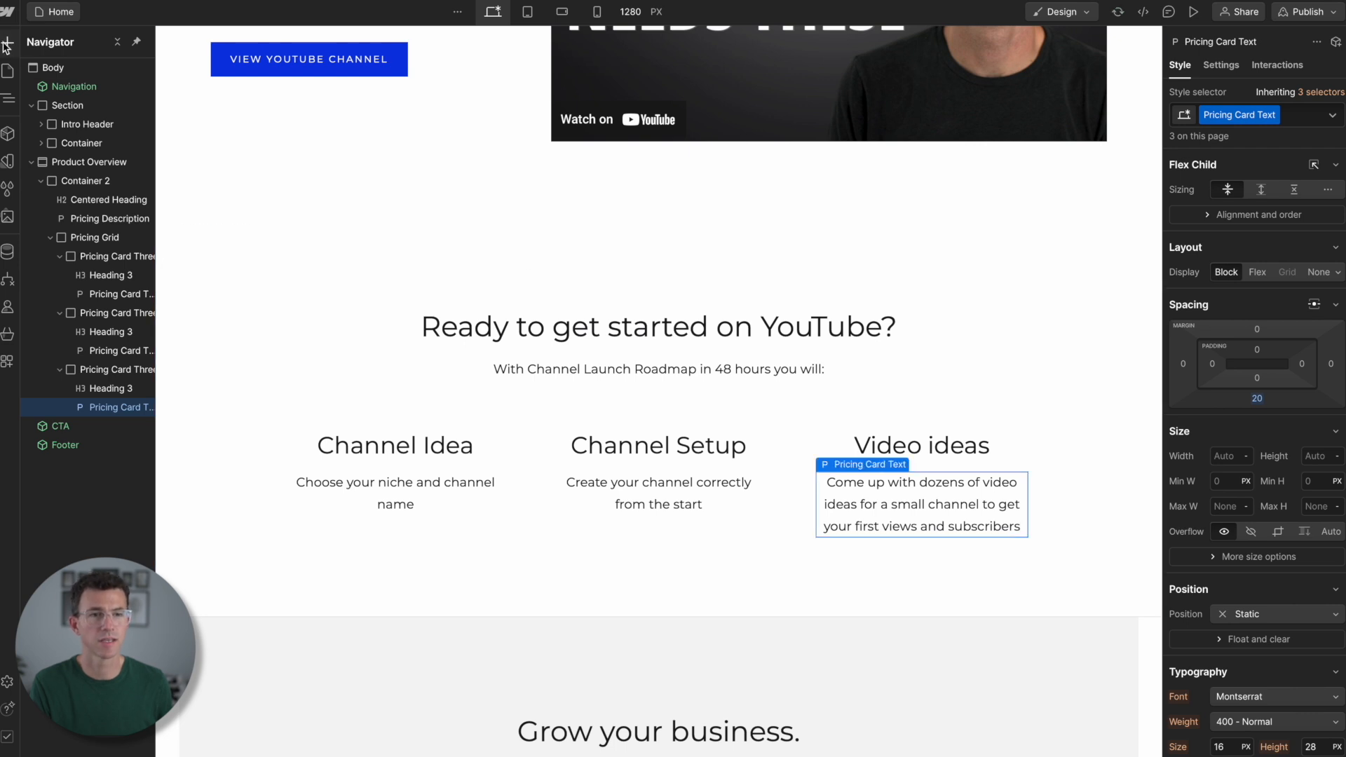
# - Insert a Button element into the Product Overview section
pyautogui.click(7, 44)
pyautogui.click(70, 77)
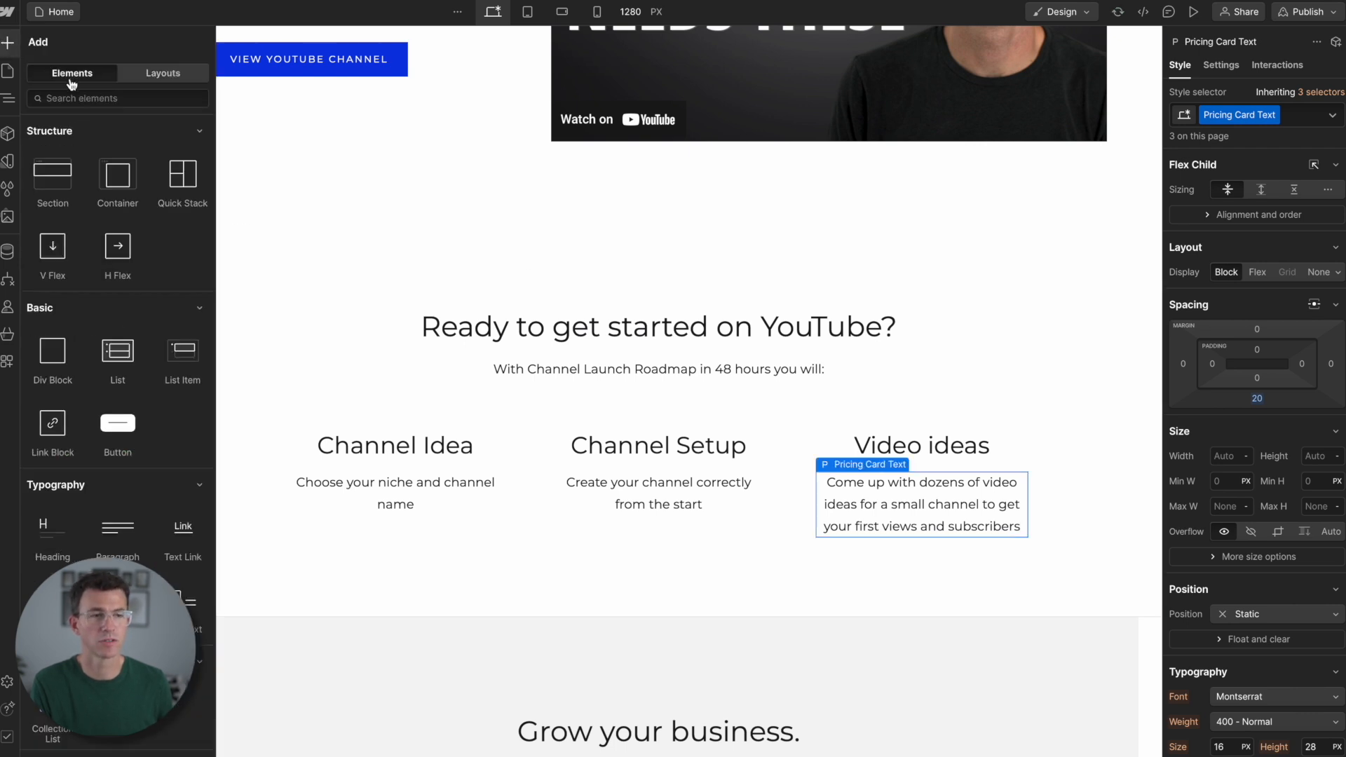
pyautogui.scroll(-1, 133, 361)
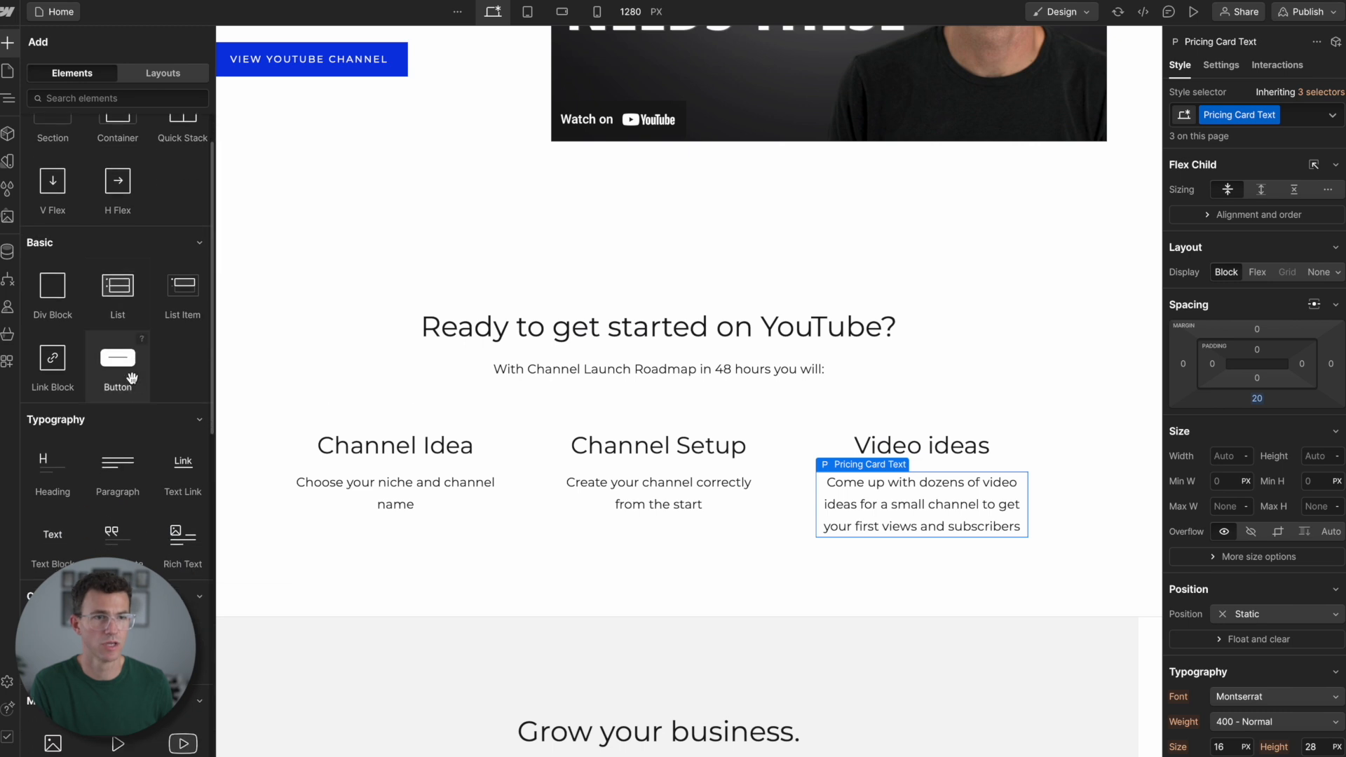
pyautogui.moveTo(121, 370); pyautogui.dragTo(591, 588)
pyautogui.scroll(-1, 591, 592)
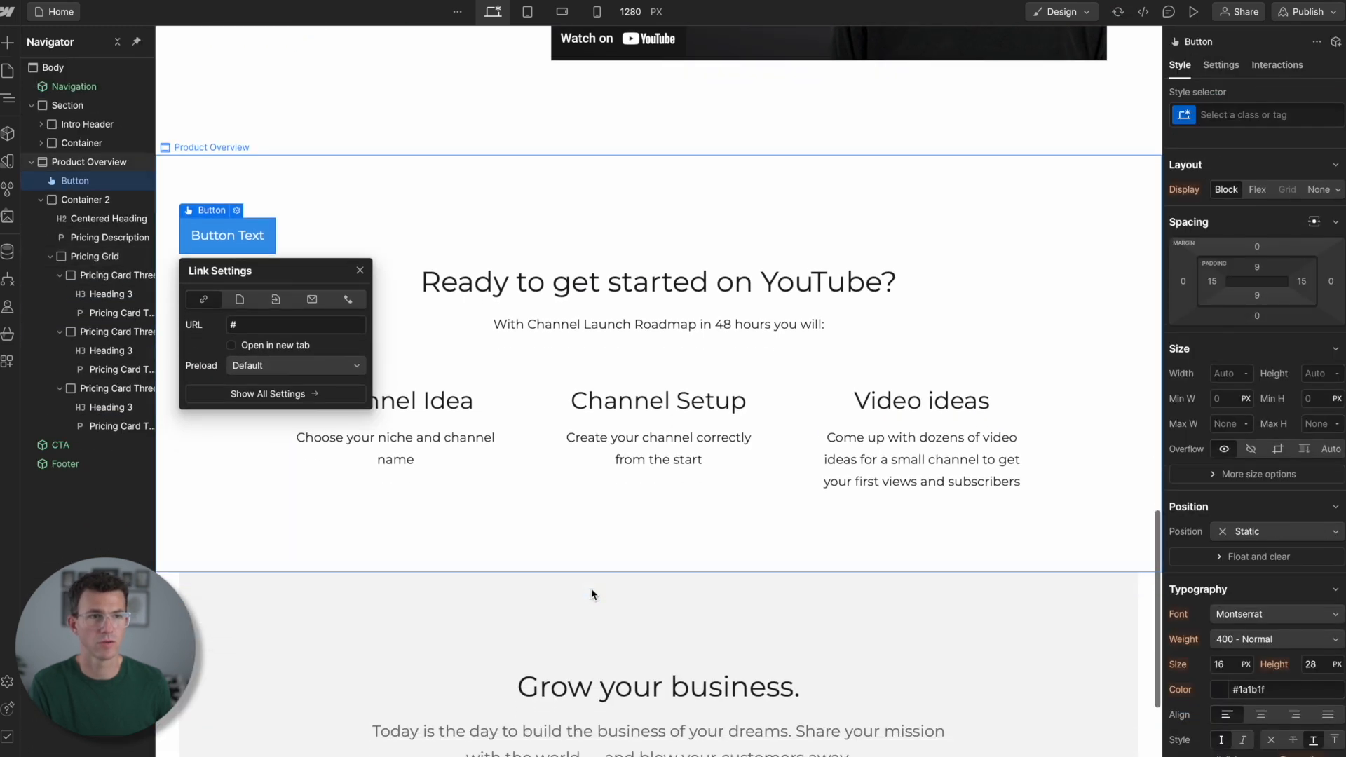
# - Move the new button into Container 2 below the Pricing Grid and center-align the container's content
pyautogui.moveTo(73, 181); pyautogui.dragTo(72, 261)
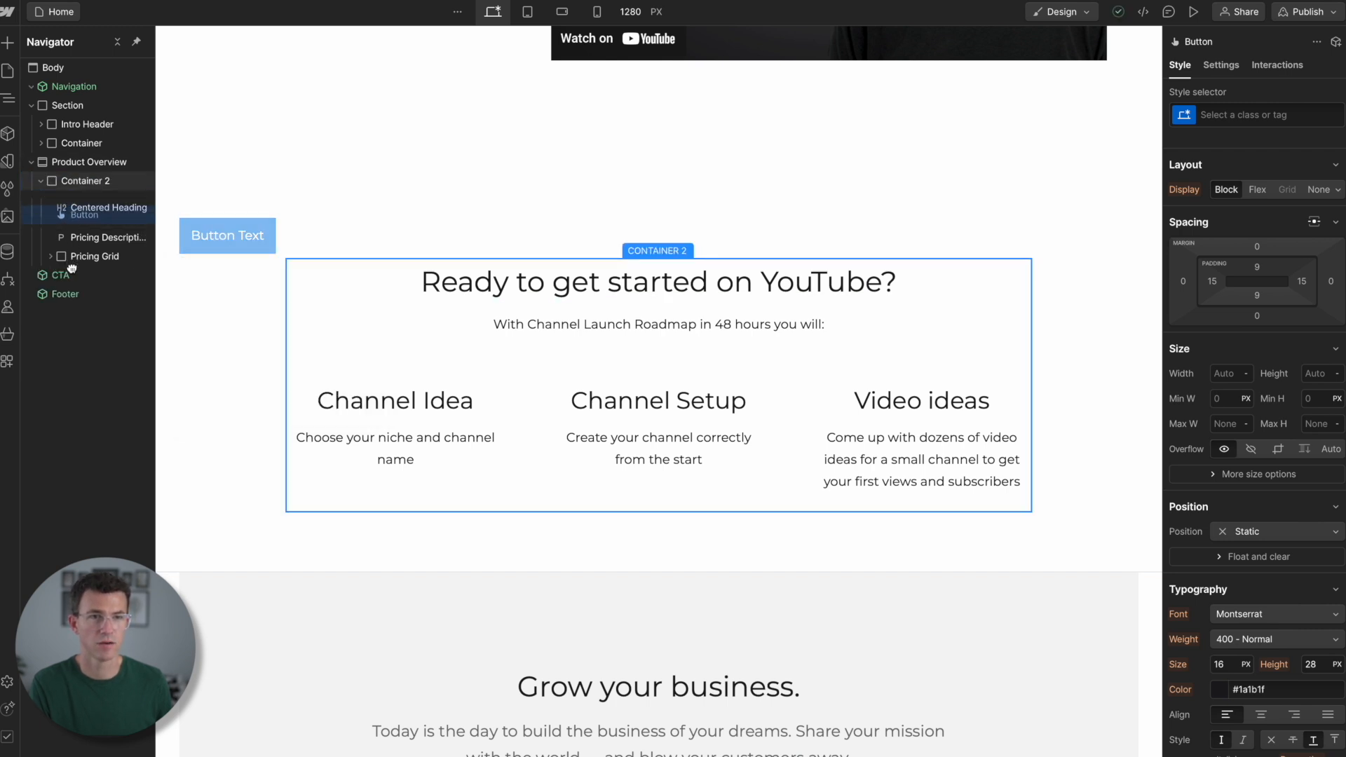
pyautogui.moveTo(74, 260); pyautogui.dragTo(75, 263)
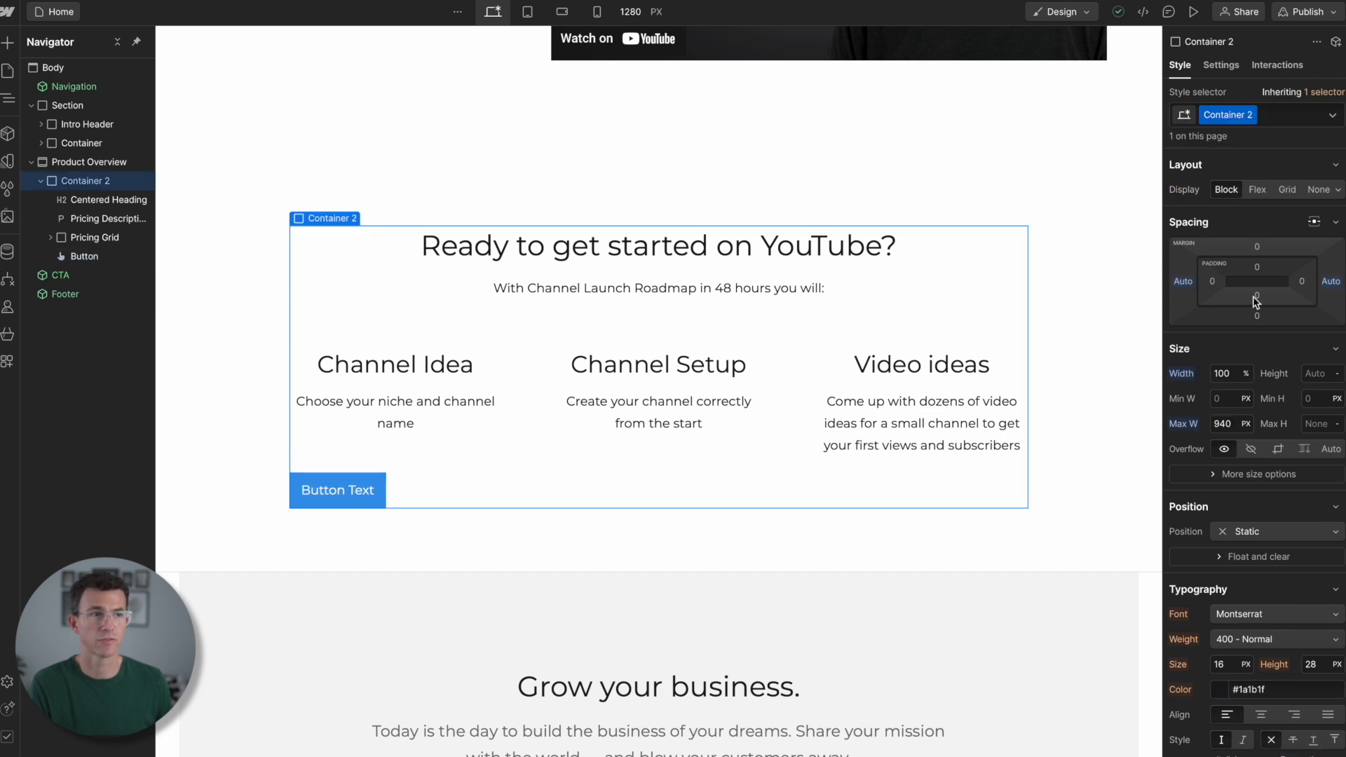
pyautogui.scroll(-3, 1254, 297)
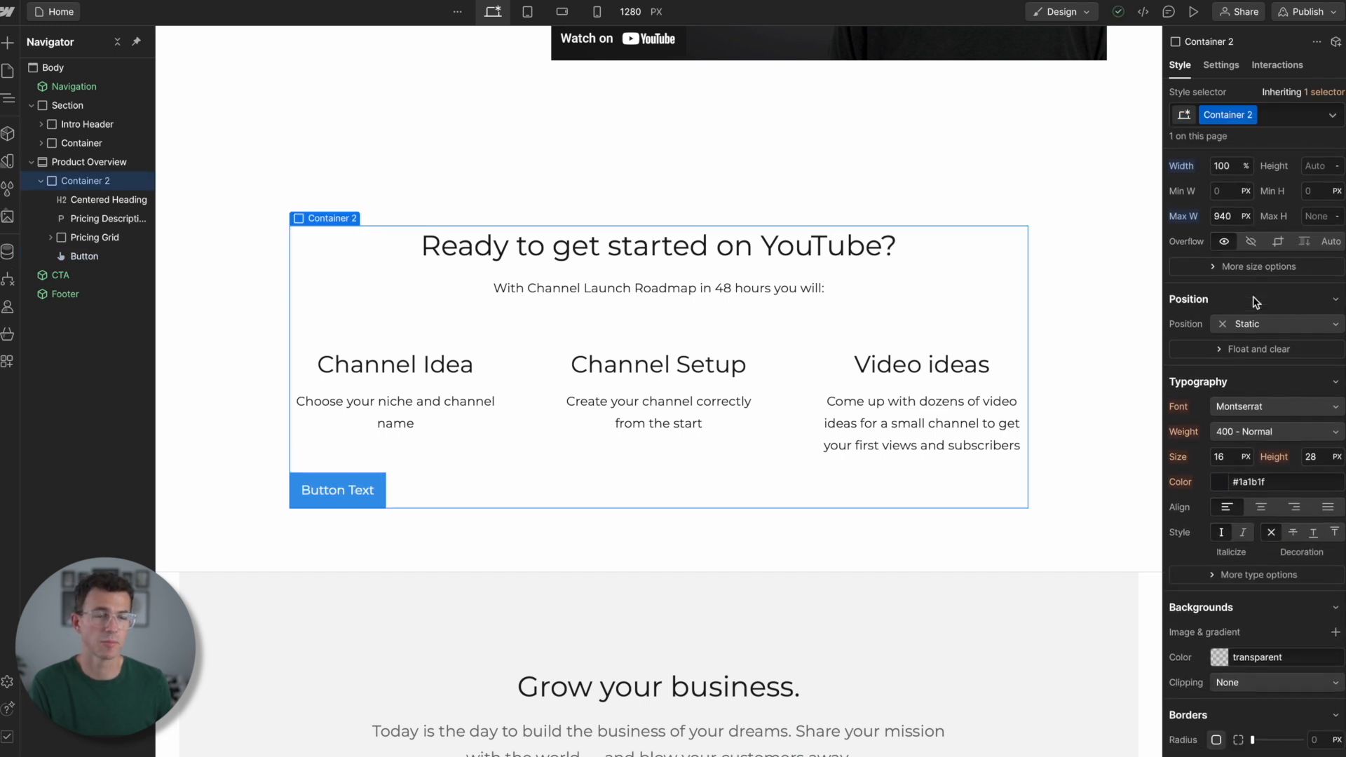
pyautogui.click(1260, 493)
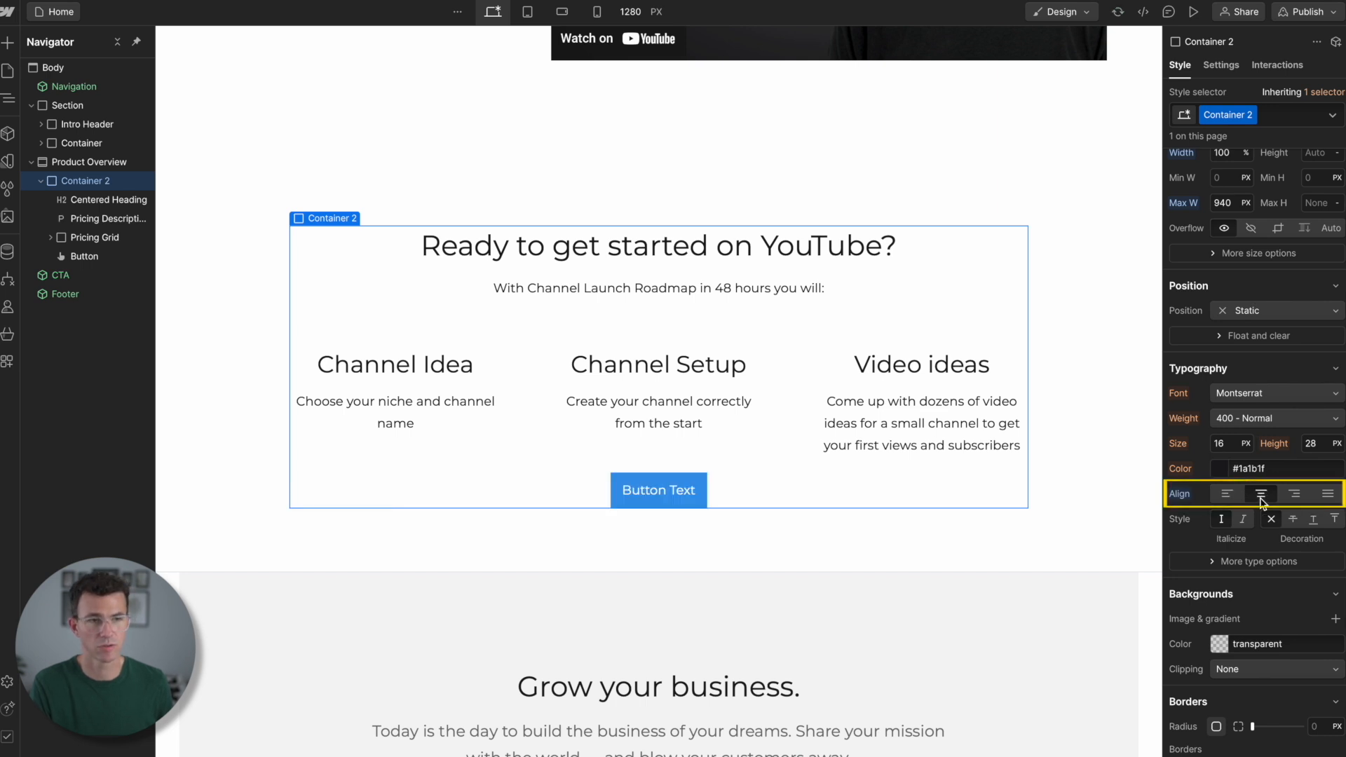
# - Paste the button's link URL, make it open in a new tab, and set its text to "Let's Launch Your Channel Together 🚀"
pyautogui.click(623, 490)
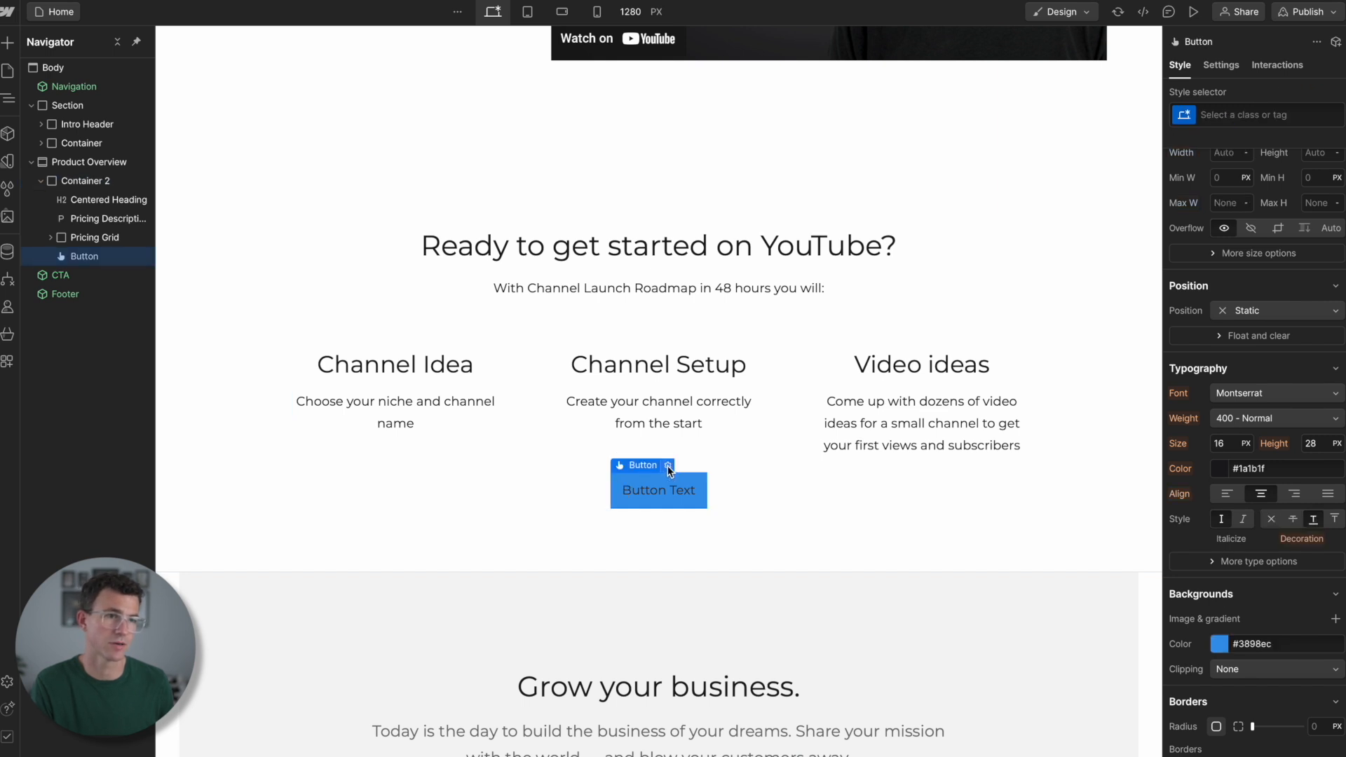
pyautogui.click(667, 465)
pyautogui.click(687, 581)
pyautogui.write('https://channellaunchroadmap.com')
pyautogui.click(664, 601)
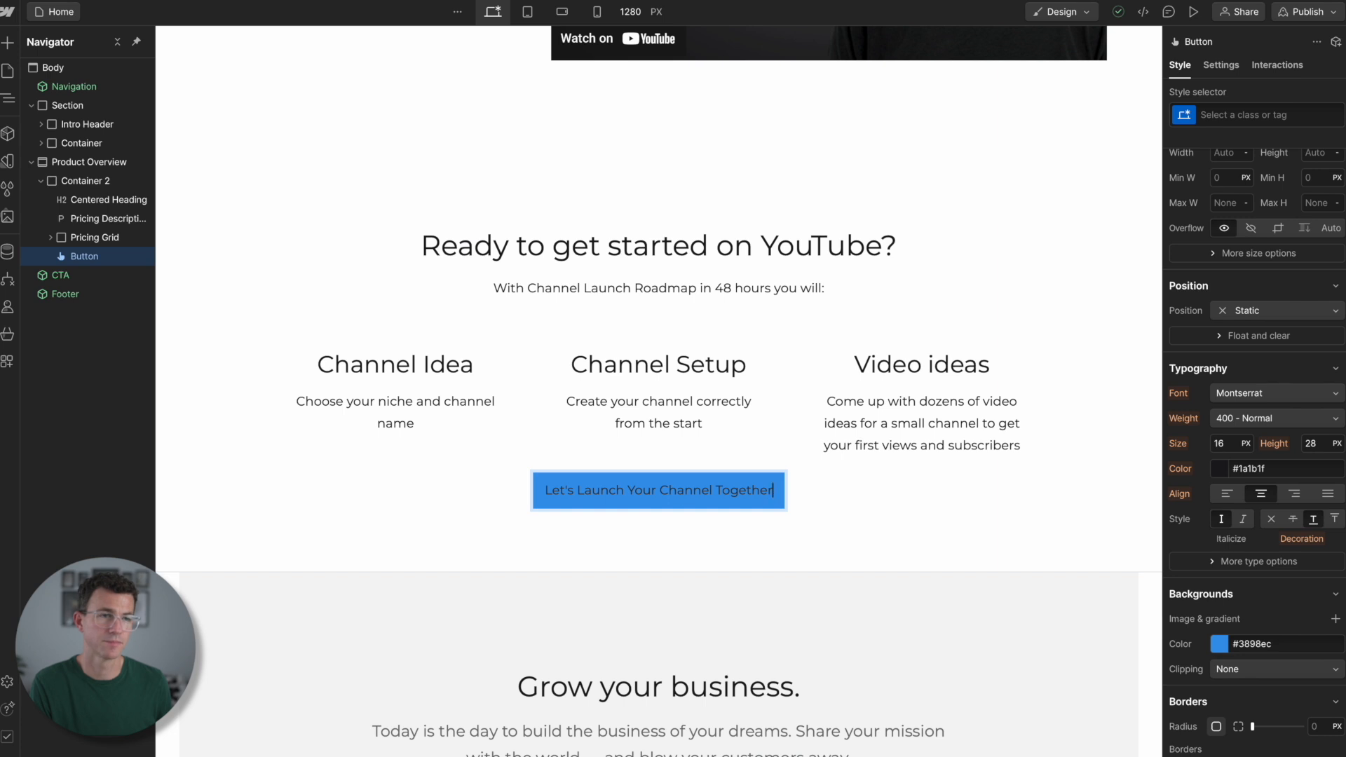
pyautogui.write('🚀')
pyautogui.press('Escape')
# - Set the button's background color to red #e7070b and save that color as a variable named YouTube
pyautogui.click(1287, 645)
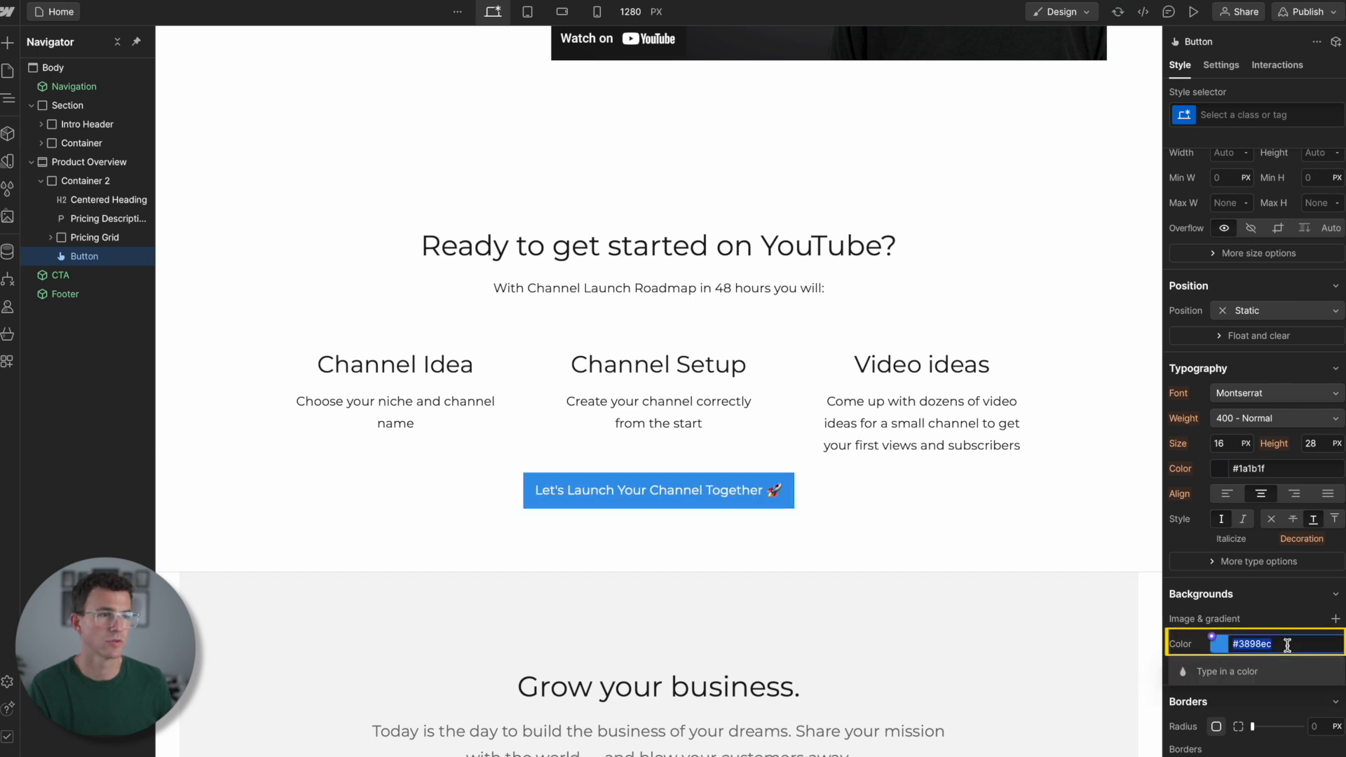
pyautogui.click(1221, 648)
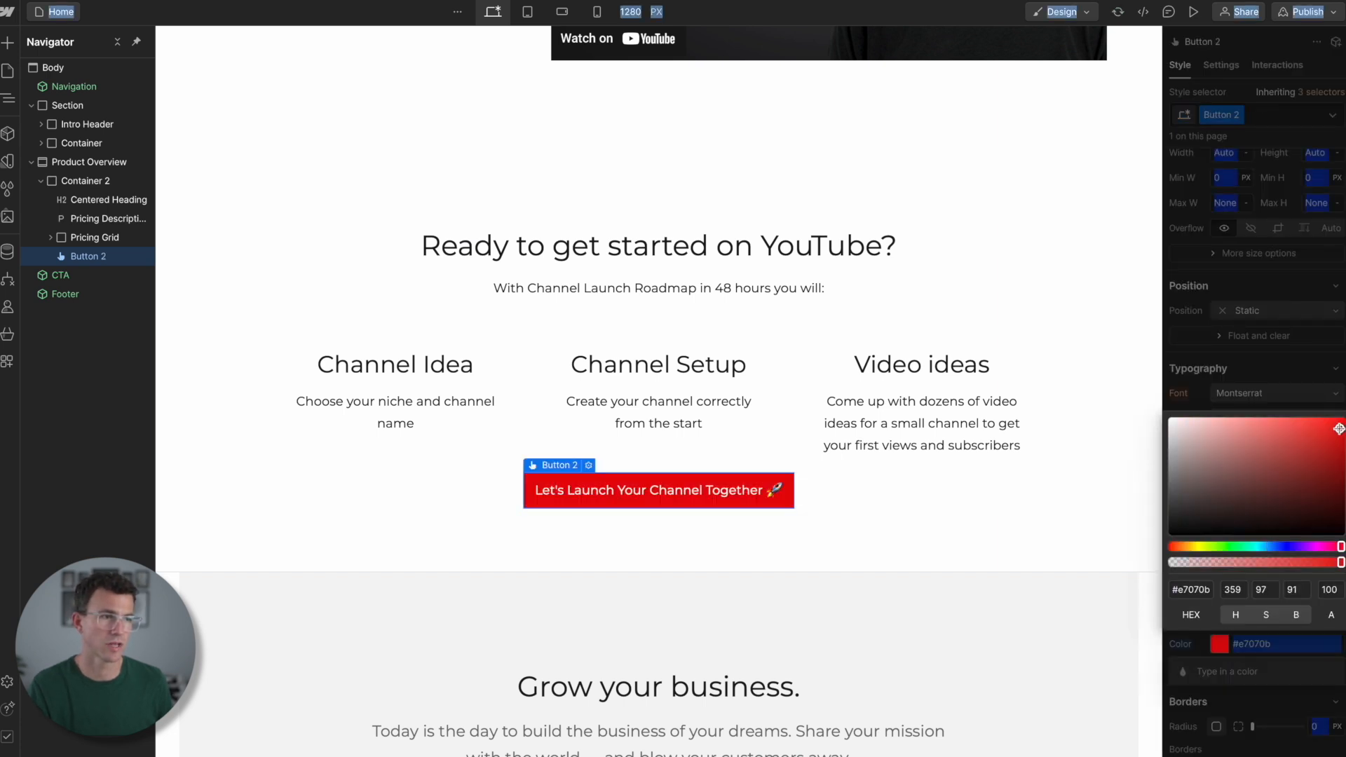
pyautogui.click(1269, 649)
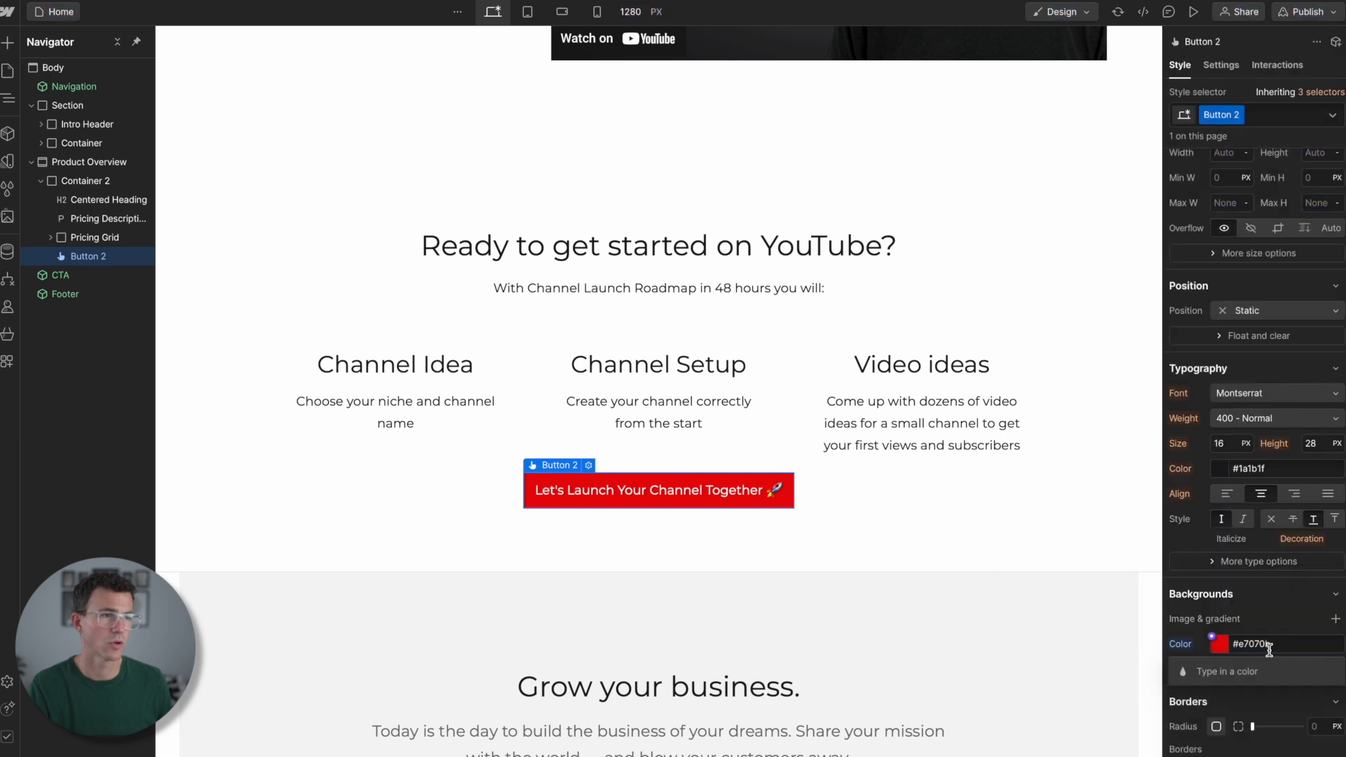
pyautogui.click(1213, 639)
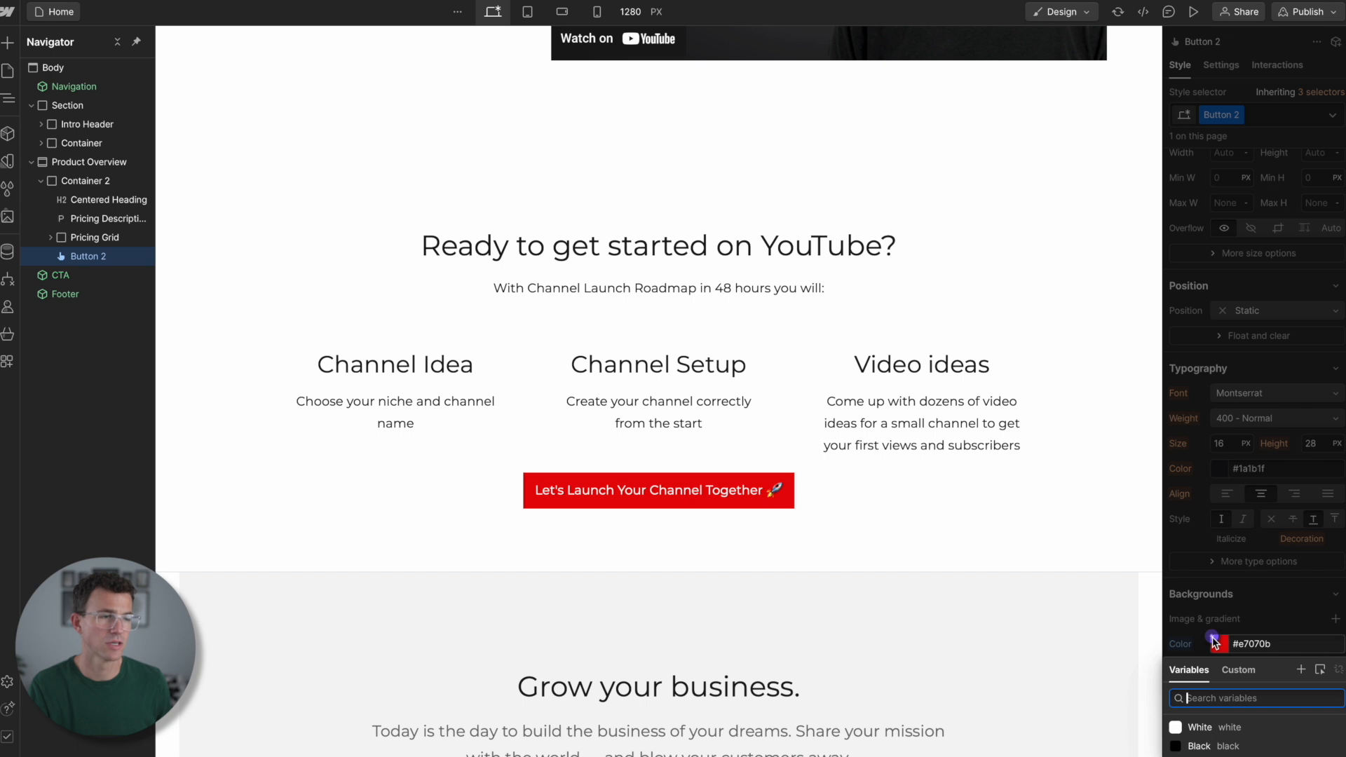
pyautogui.click(1301, 671)
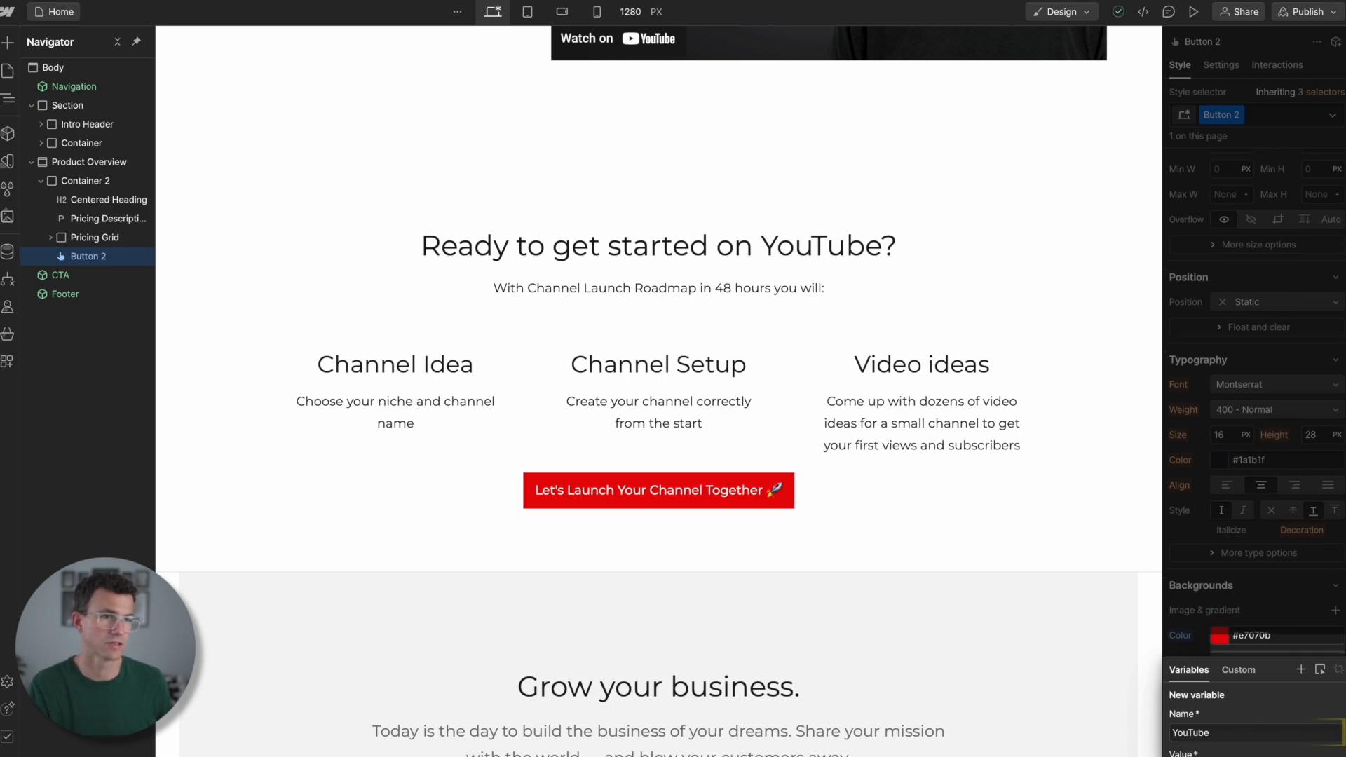
pyautogui.press('Return')
# - Apply the YouTube color variable to the background of the hero's Launch Your YouTube Channel button
pyautogui.scroll(10, 816, 467)
pyautogui.scroll(15, 815, 466)
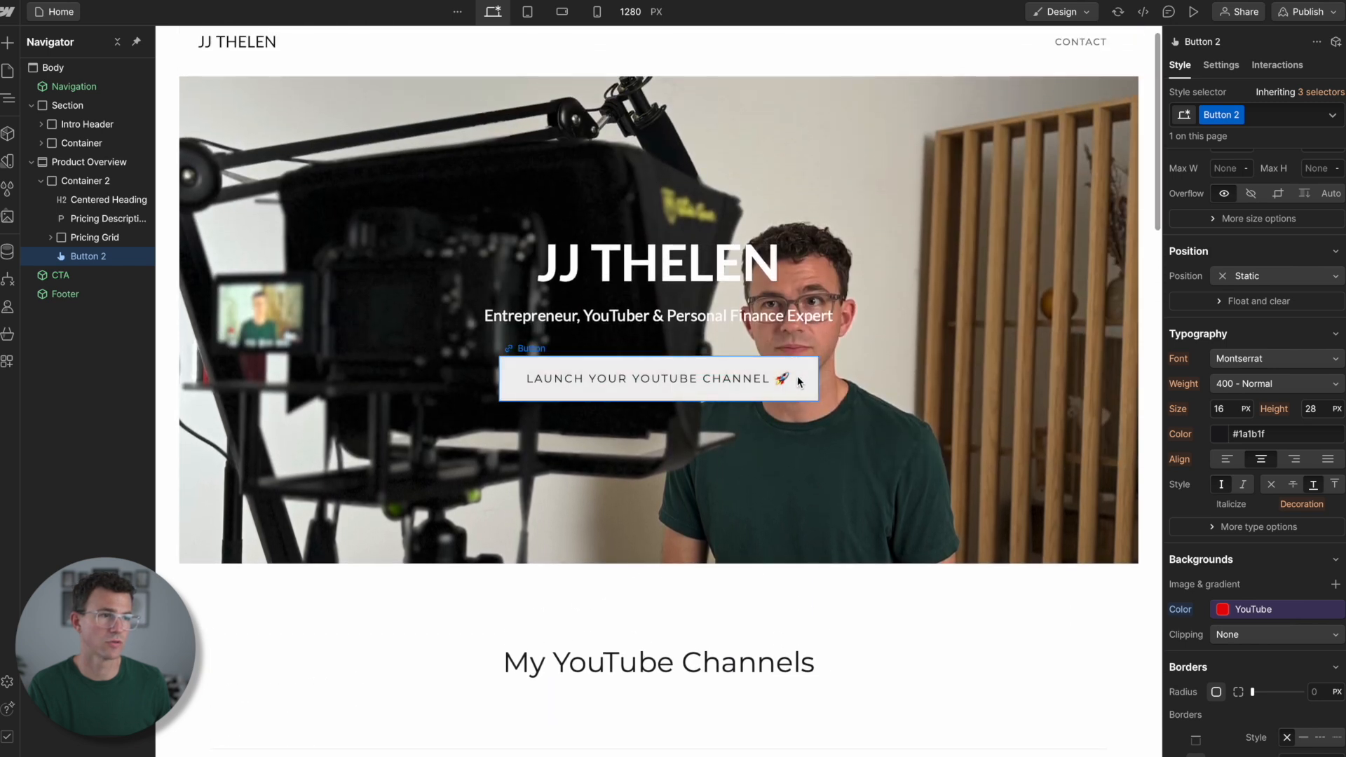
pyautogui.click(798, 382)
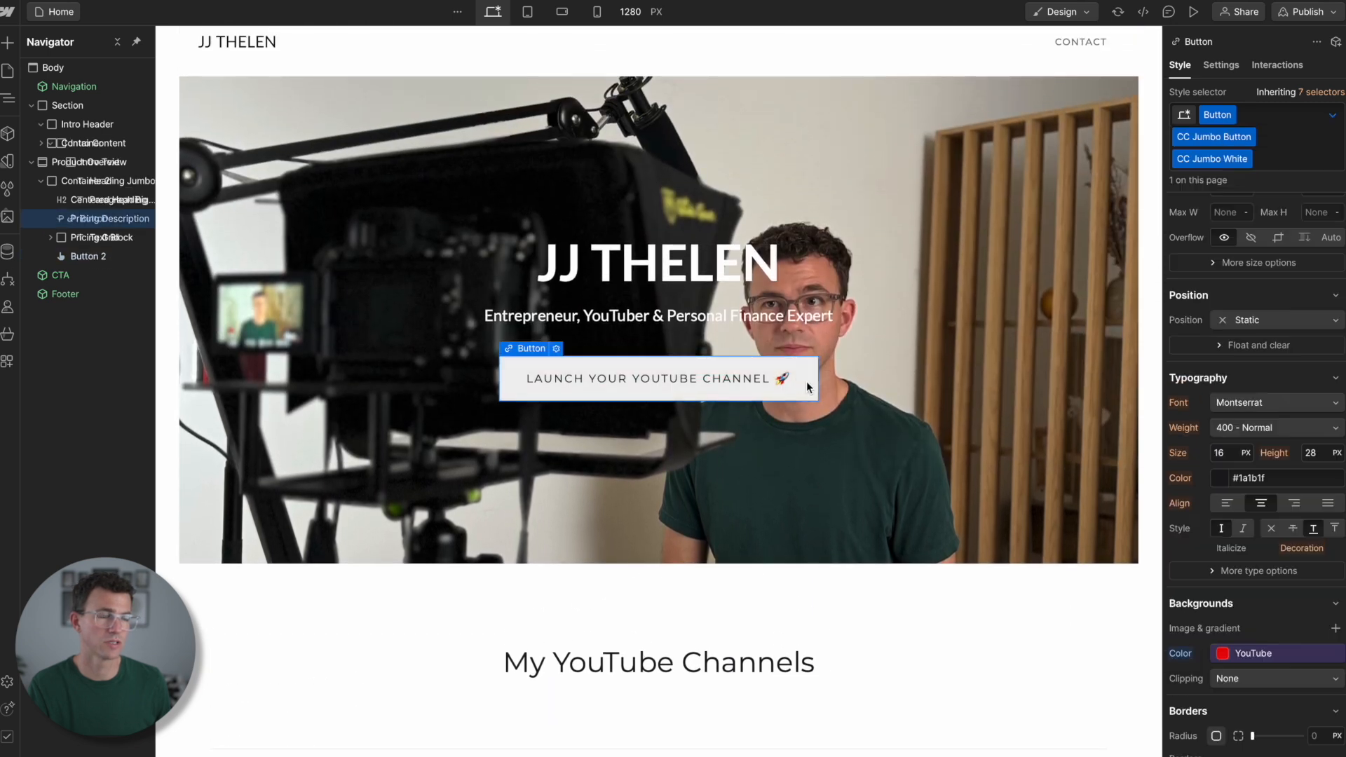
pyautogui.click(1220, 653)
pyautogui.write('youtube')
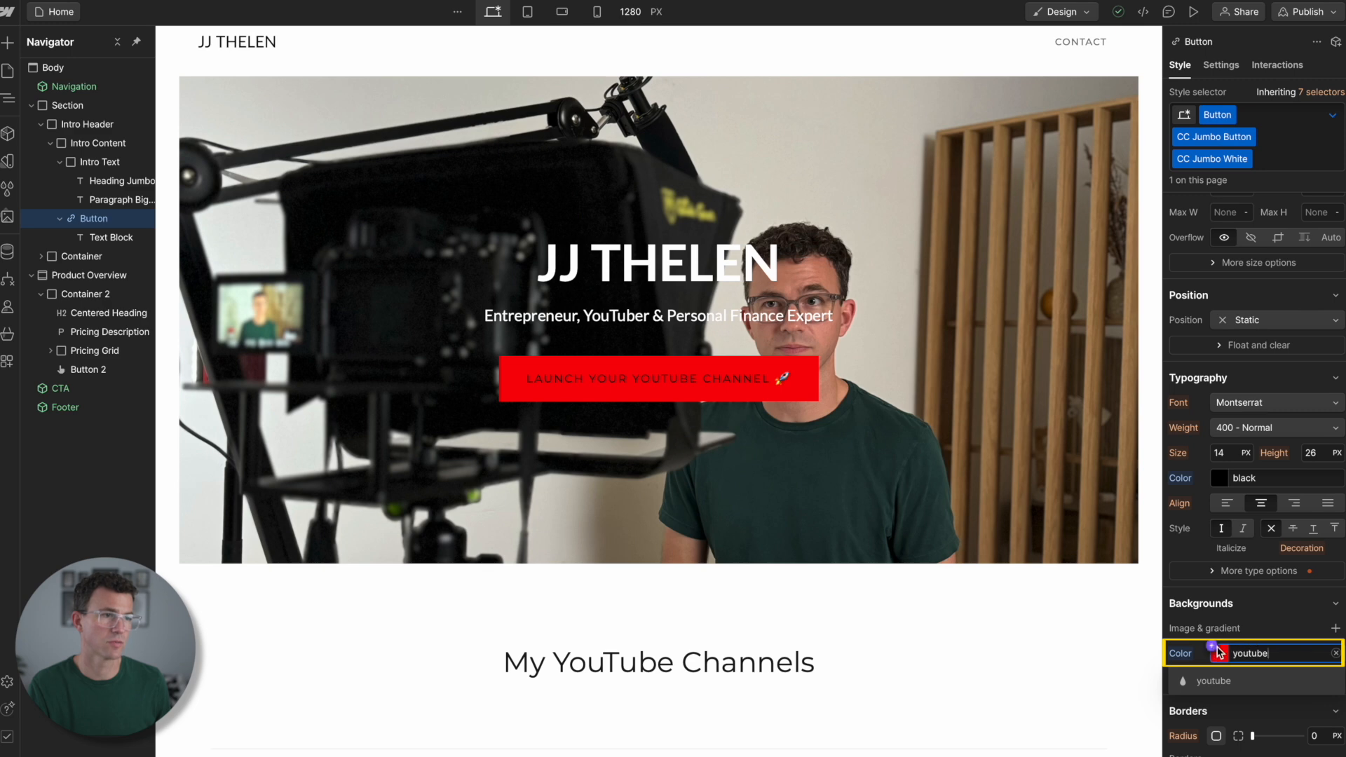
pyautogui.click(1216, 650)
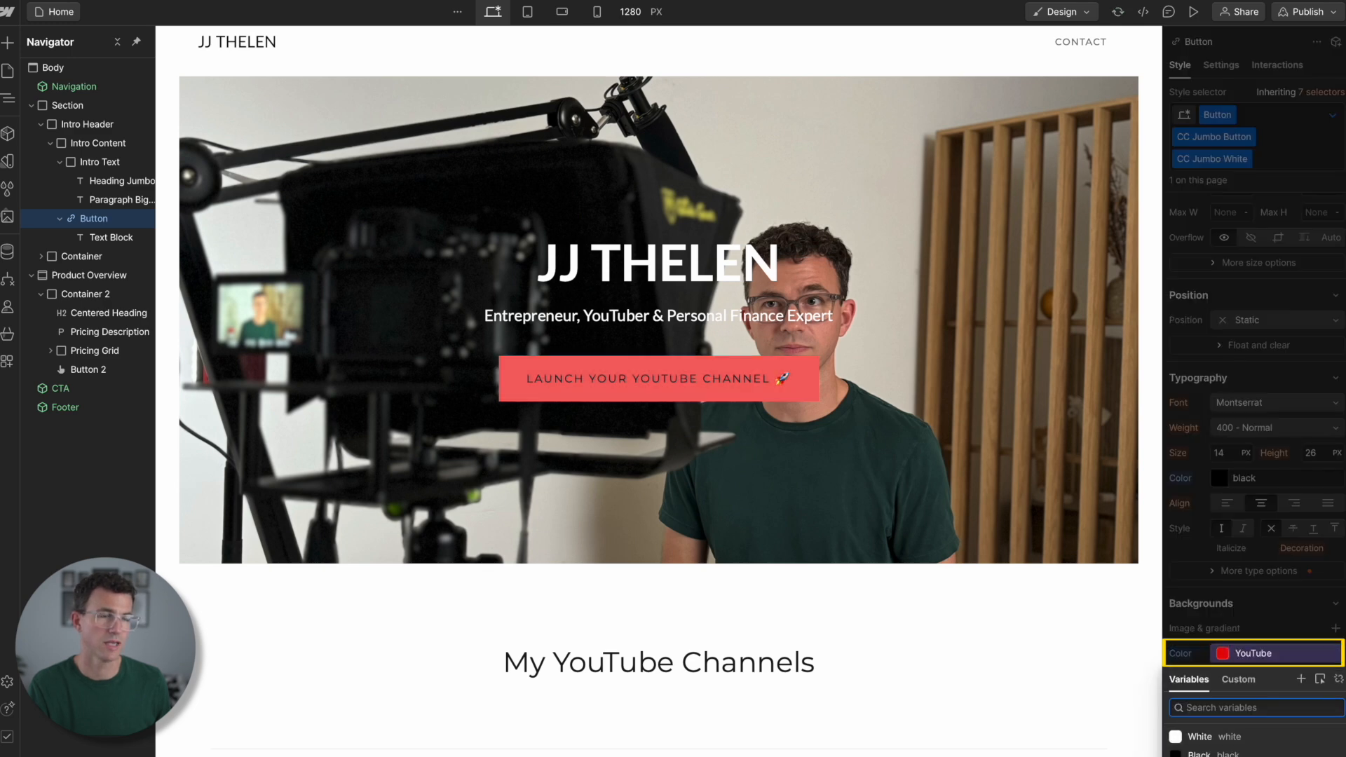
pyautogui.click(1221, 755)
pyautogui.click(979, 505)
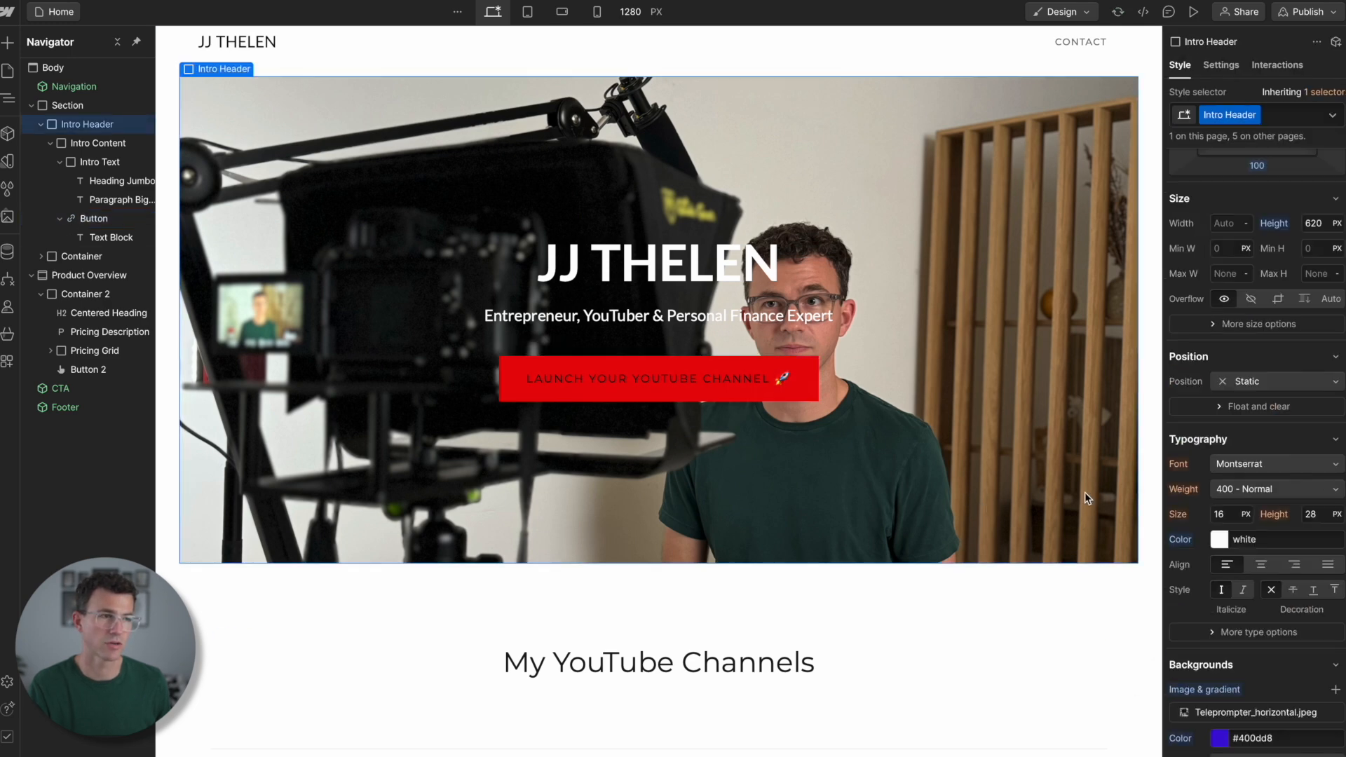
# - Set the text color of the hero button's text block to white
pyautogui.click(659, 384)
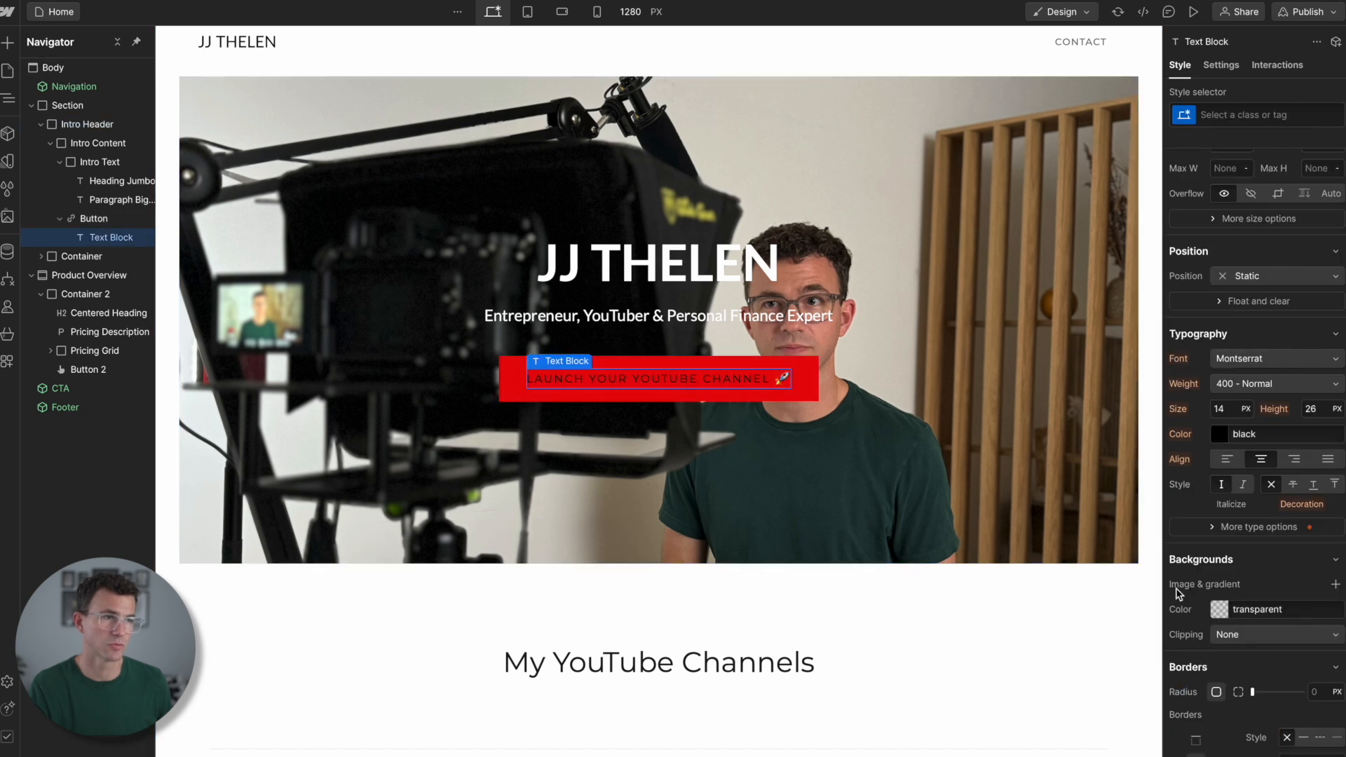
pyautogui.click(1257, 435)
pyautogui.write('white')
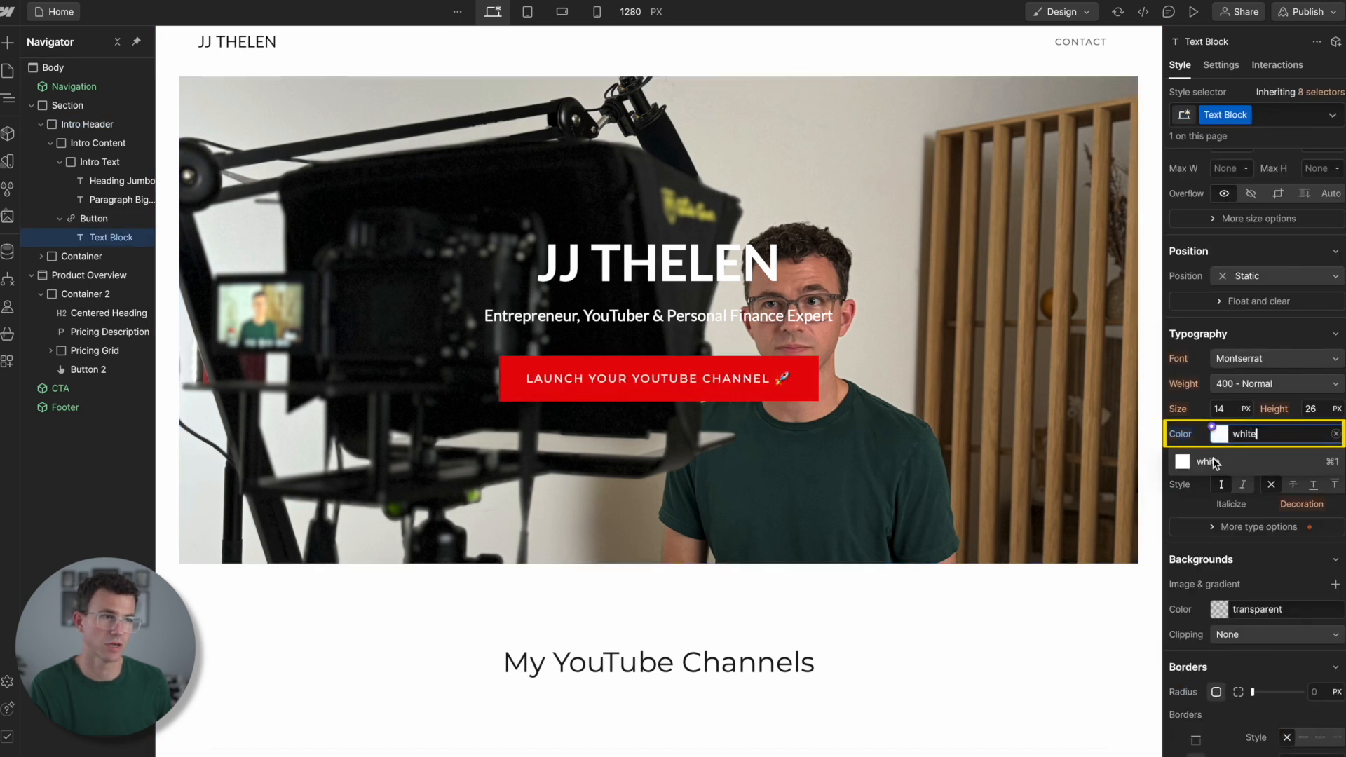
pyautogui.click(1215, 463)
pyautogui.click(1083, 453)
pyautogui.scroll(-15, 1083, 453)
pyautogui.scroll(-2, 1083, 453)
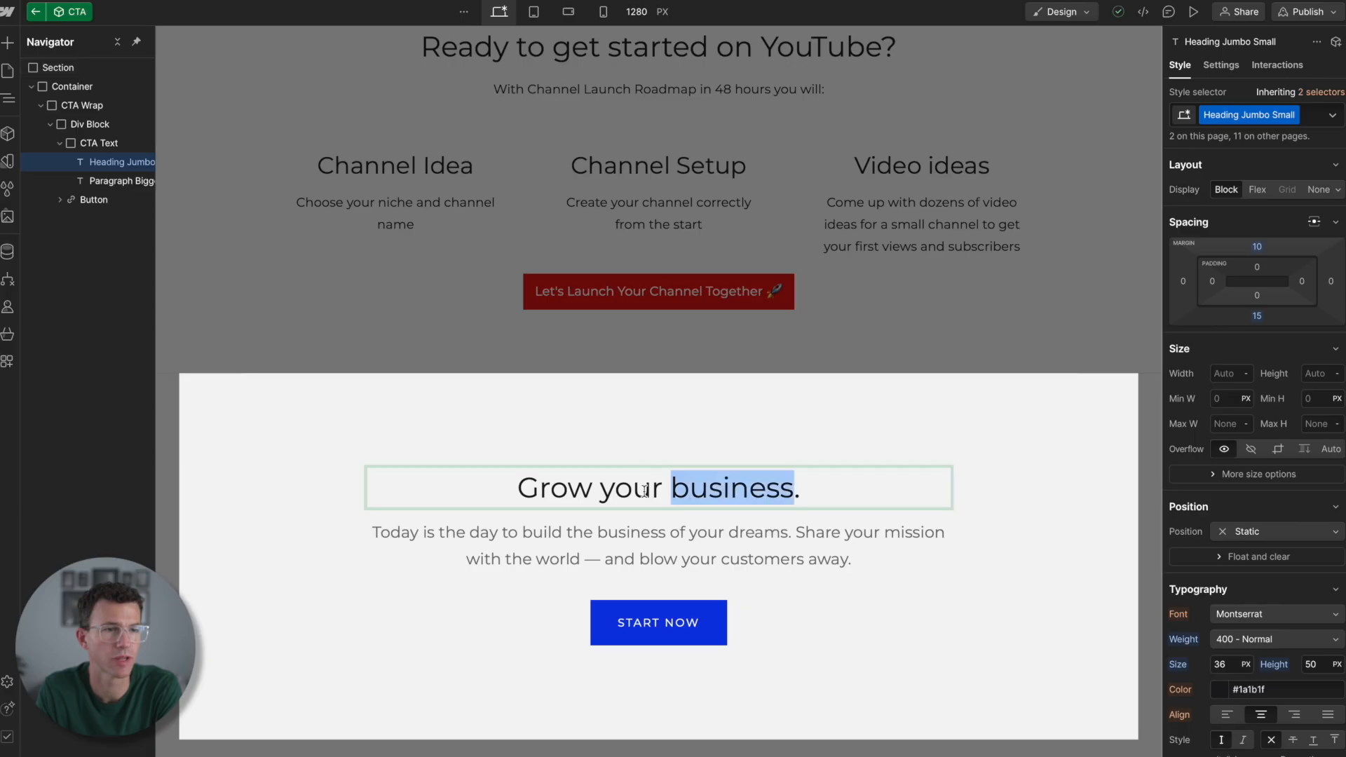
# - Replace the CTA heading with "Want to work with me 1 on 1 to grow your YouTube channel?" and its paragraph with "Click here to apply to work with me."
pyautogui.tripleClick(645, 491)
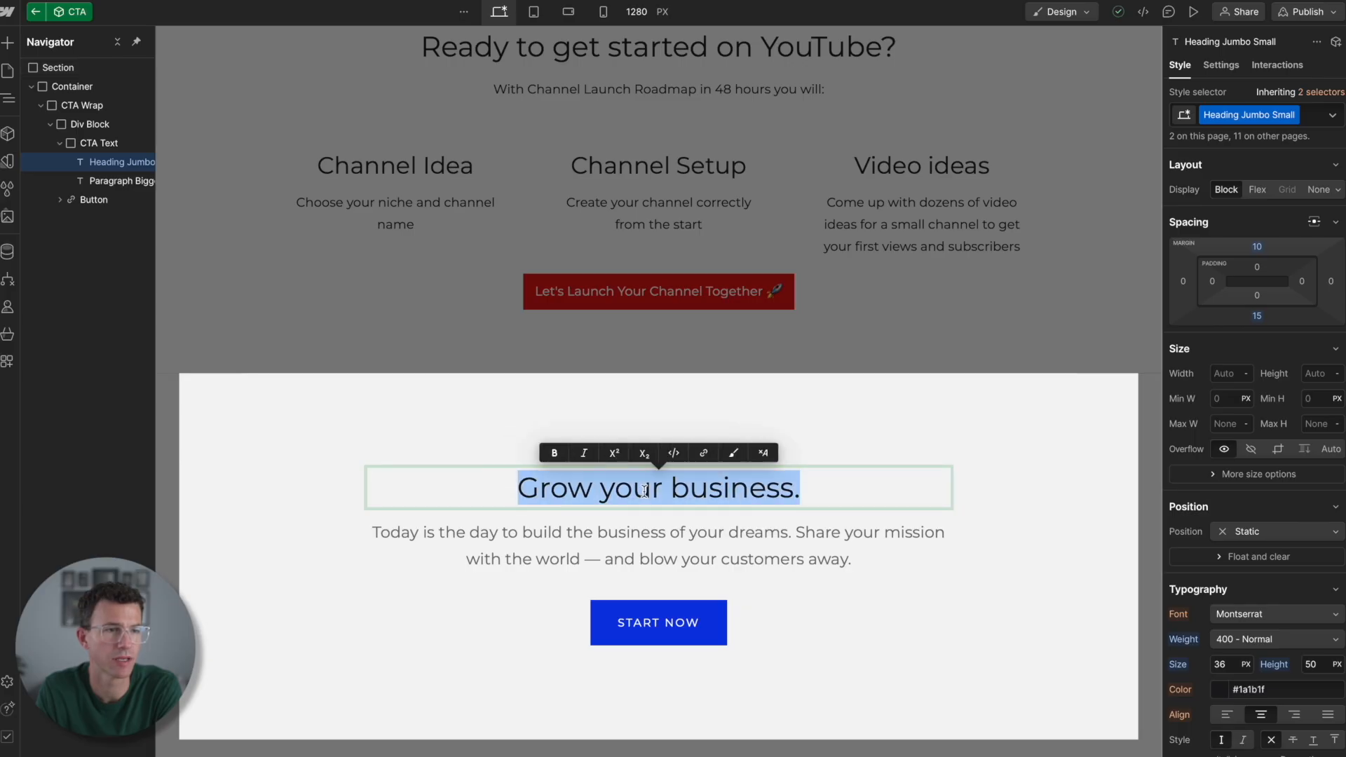
pyautogui.write('Want to work with me 1 on 1 to grow your YouTube channel?')
pyautogui.tripleClick(642, 591)
pyautogui.write('Click here to apply to work with me.')
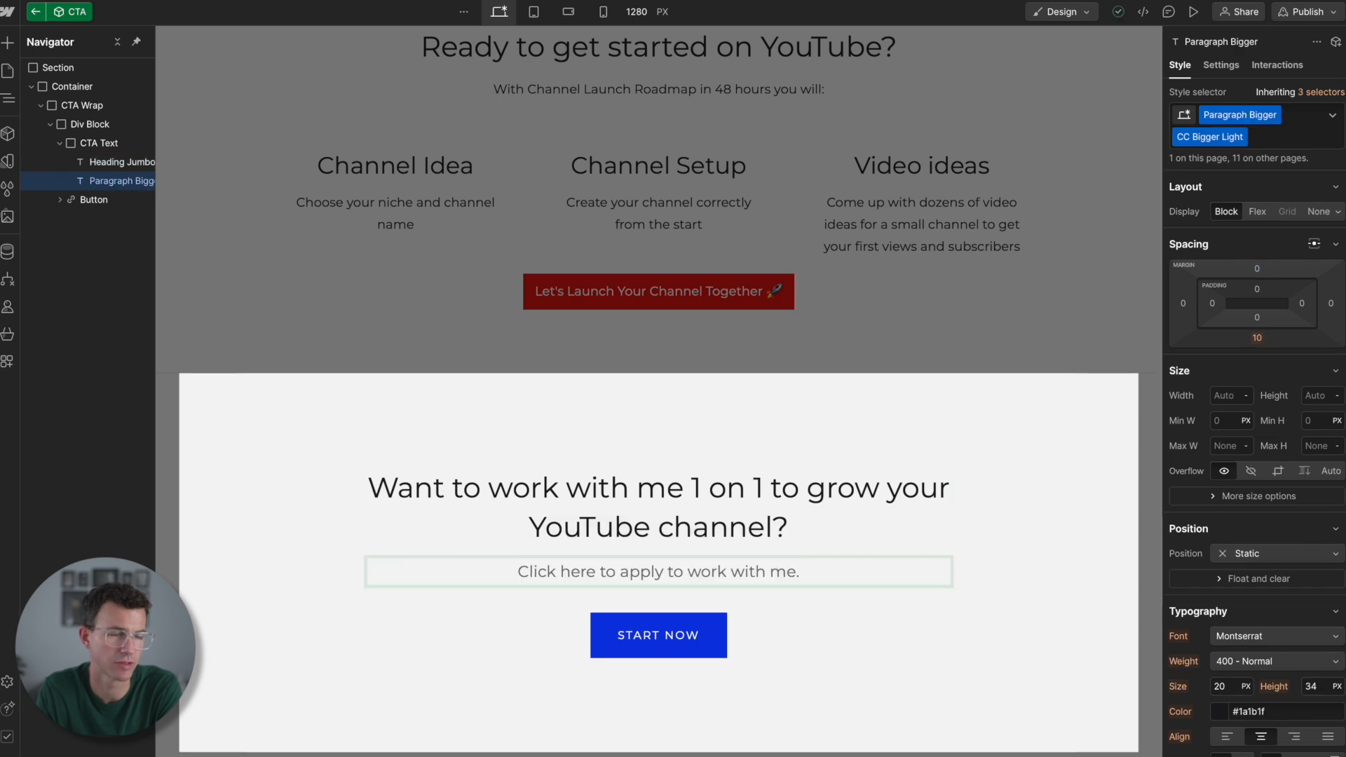
# - Change the CTA button's text to "APPLY NOW" and finish editing the CTA component
pyautogui.tripleClick(631, 637)
pyautogui.write('APPLY NOW')
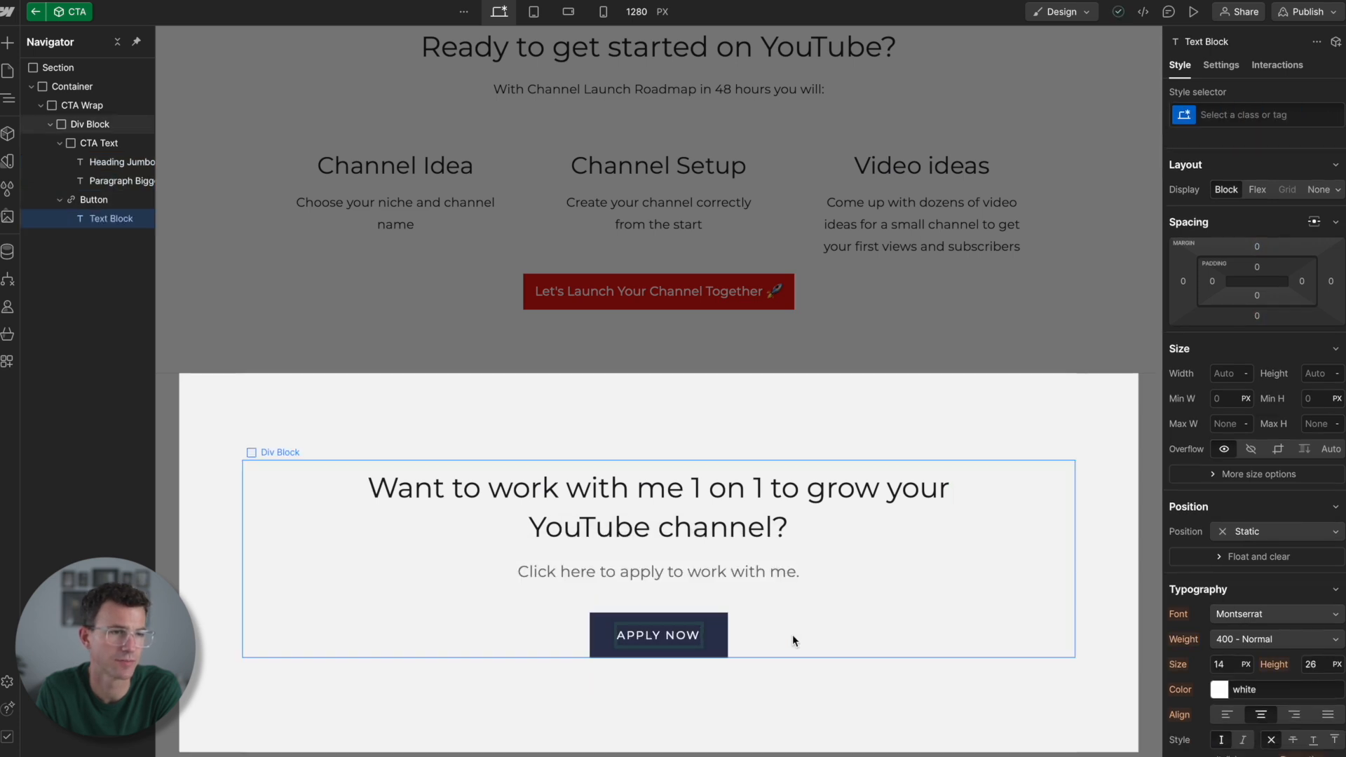
pyautogui.click(714, 637)
pyautogui.click(647, 608)
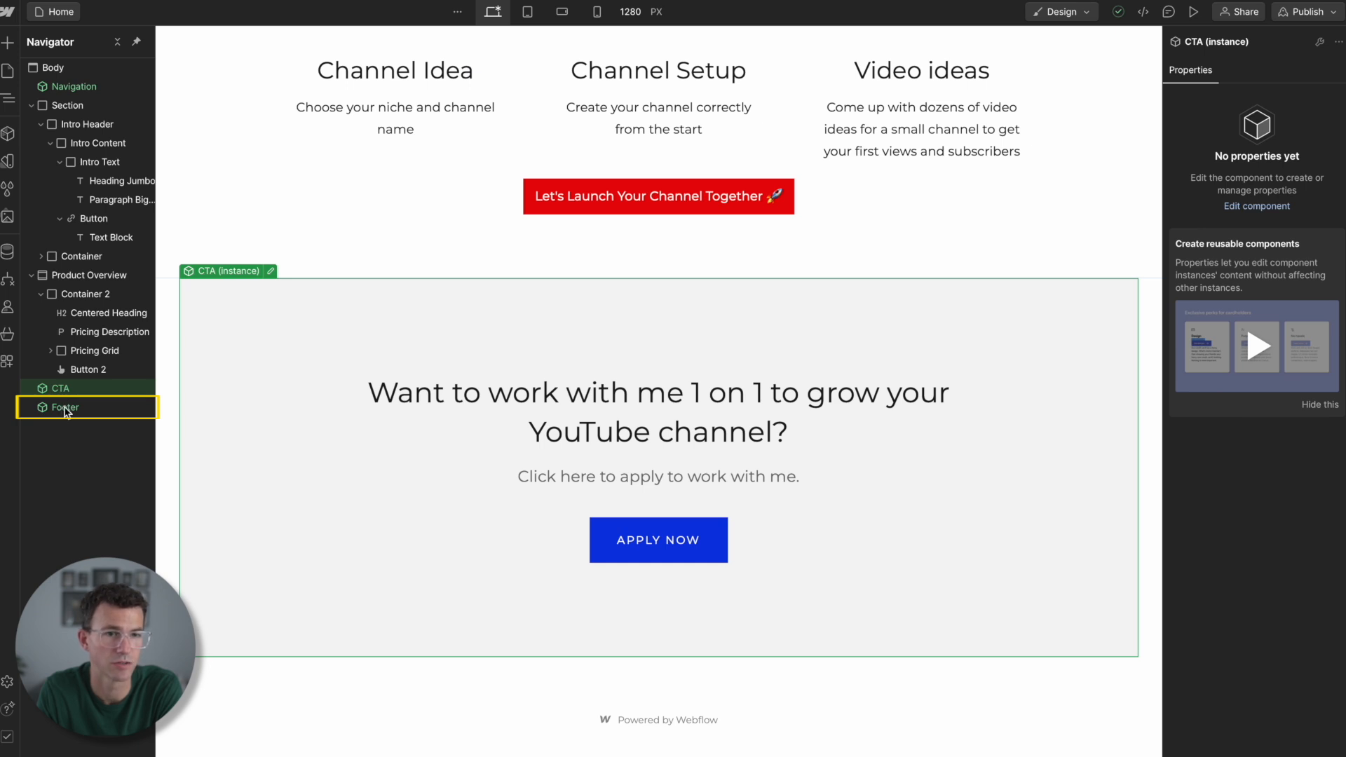
# - Open the Footer component for editing and add a prebuilt footer layout with newsletter signup, page links and social icons
pyautogui.doubleClick(65, 409)
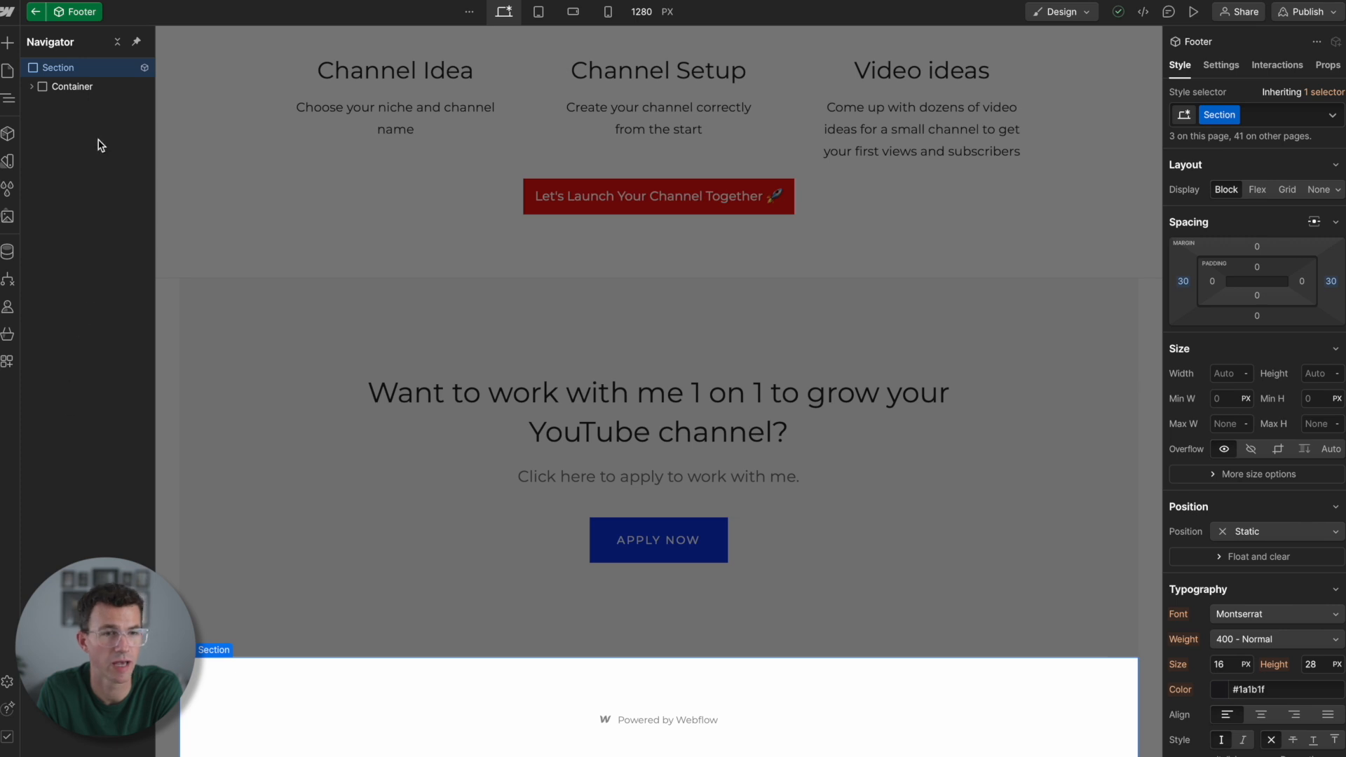
pyautogui.click(8, 44)
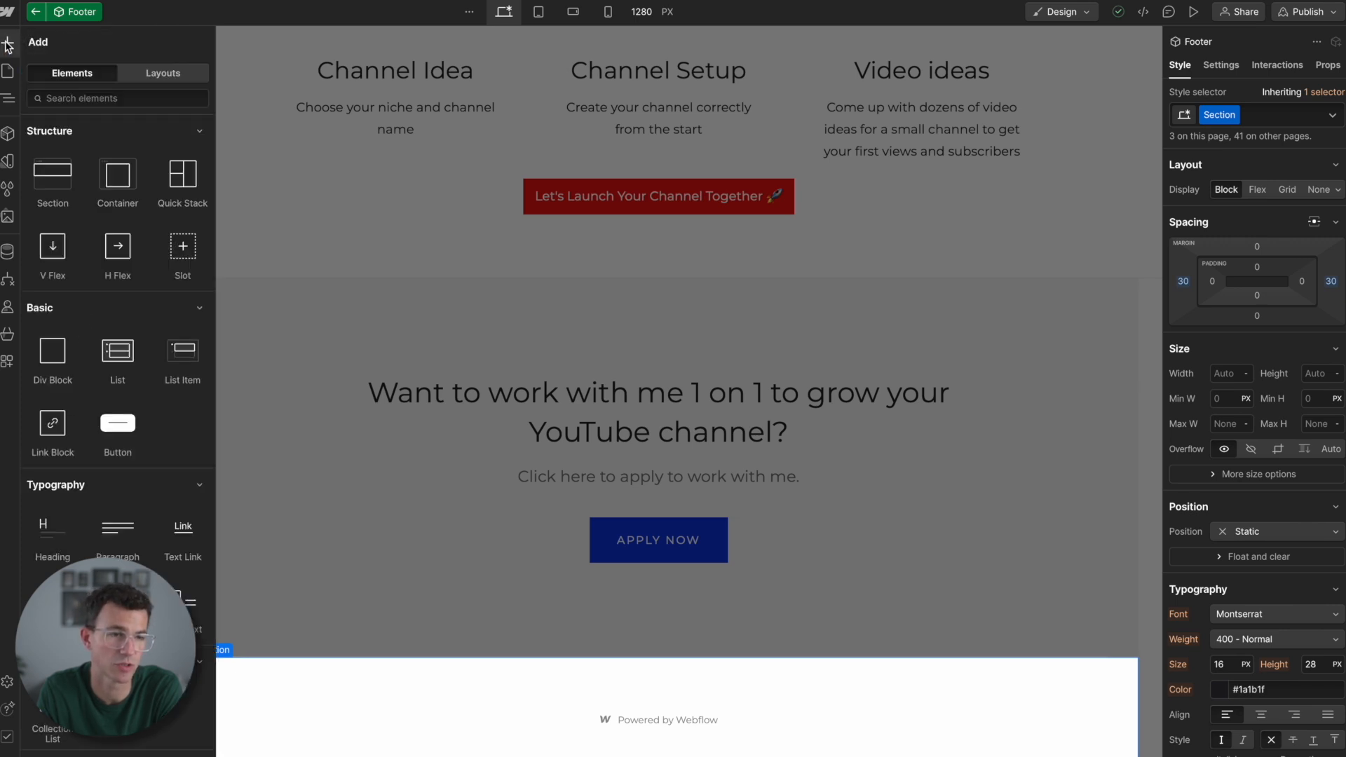
pyautogui.click(155, 76)
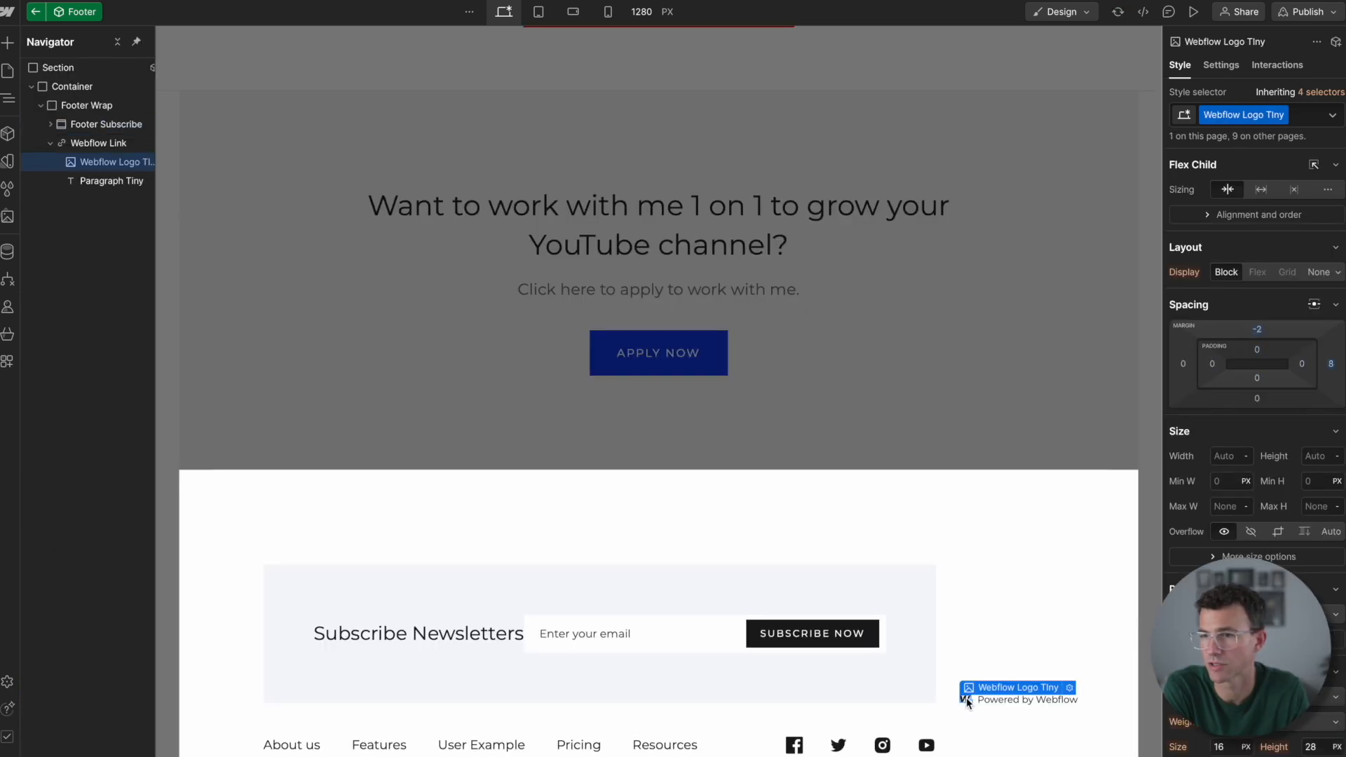
# - Delete the Webflow logo, the "Powered by Webflow" text and their link block from the footer
pyautogui.press('Delete')
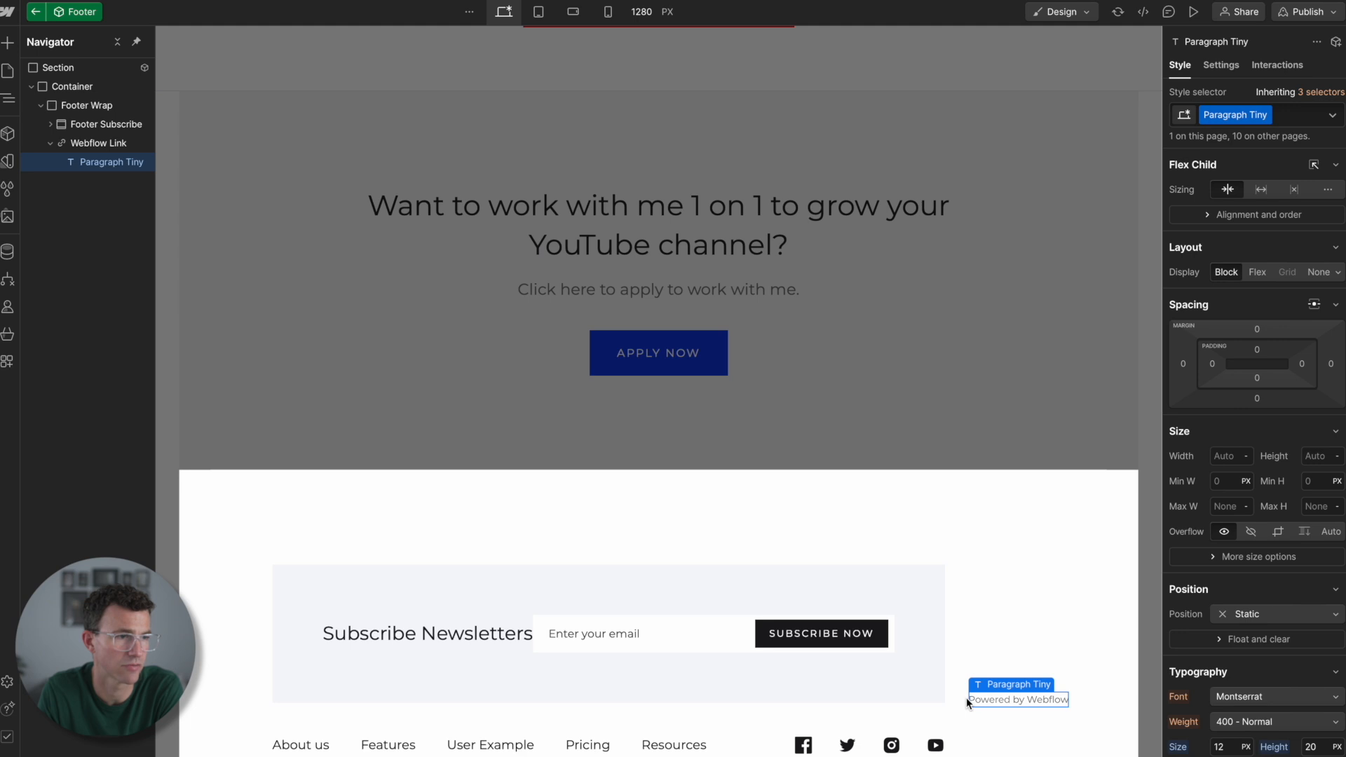
pyautogui.press('Delete')
pyautogui.press('Delete')
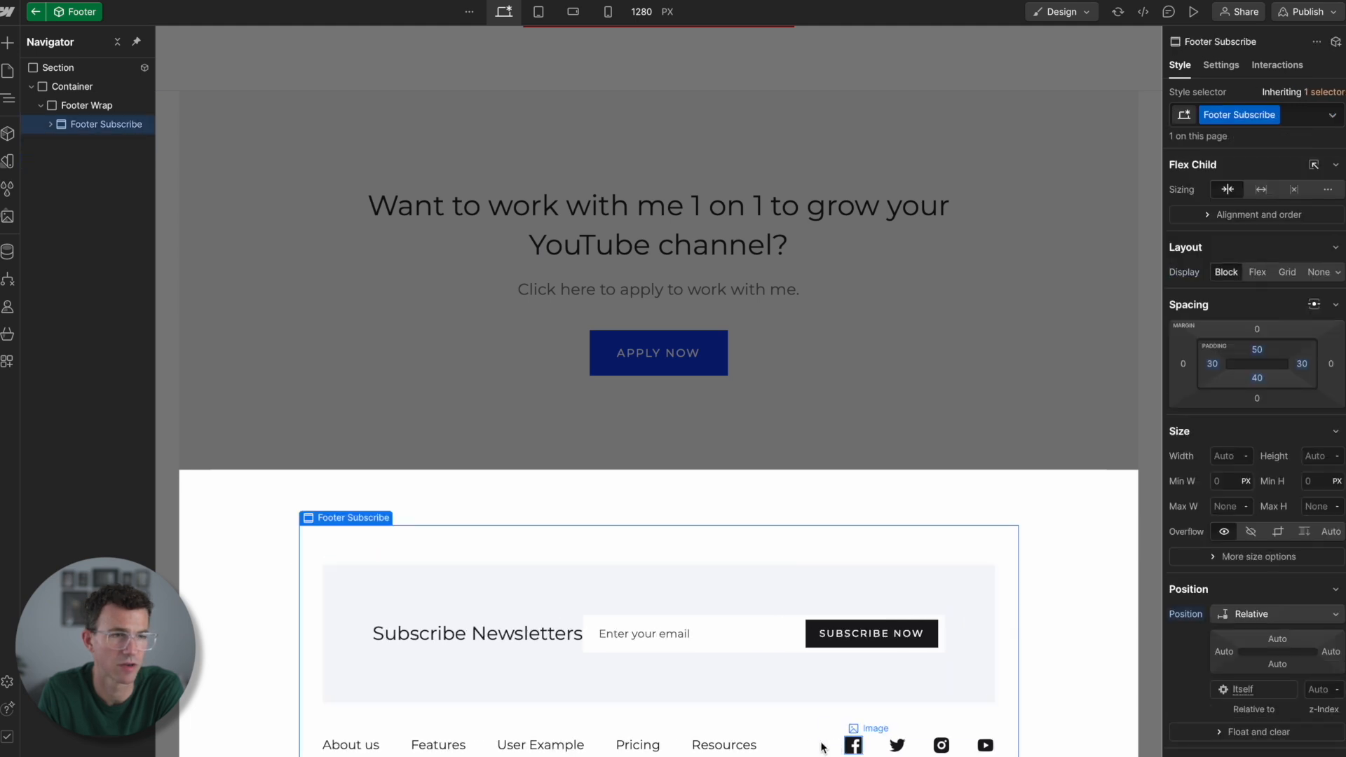
# - Delete the Subscribe Newsletters block from the new footer layout
pyautogui.scroll(-3, 791, 742)
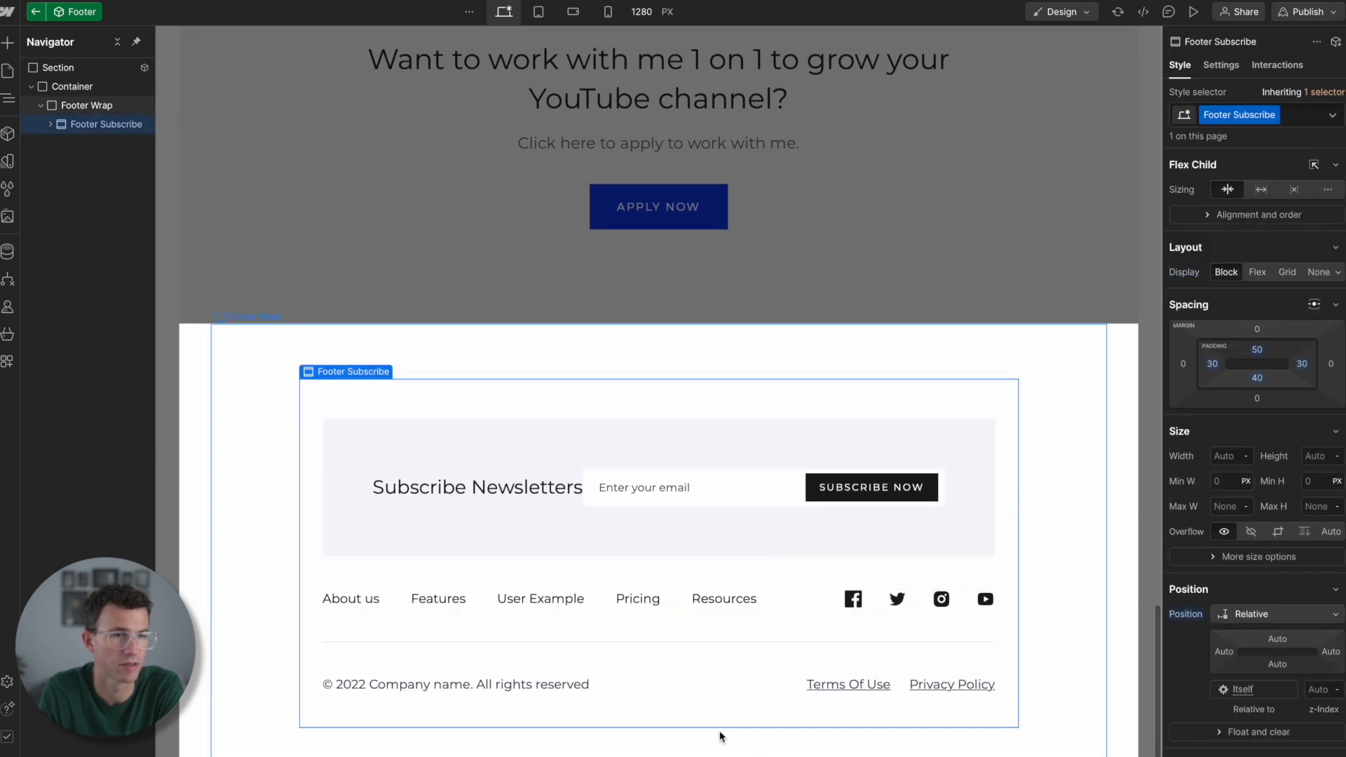
pyautogui.click(435, 449)
pyautogui.press('Delete')
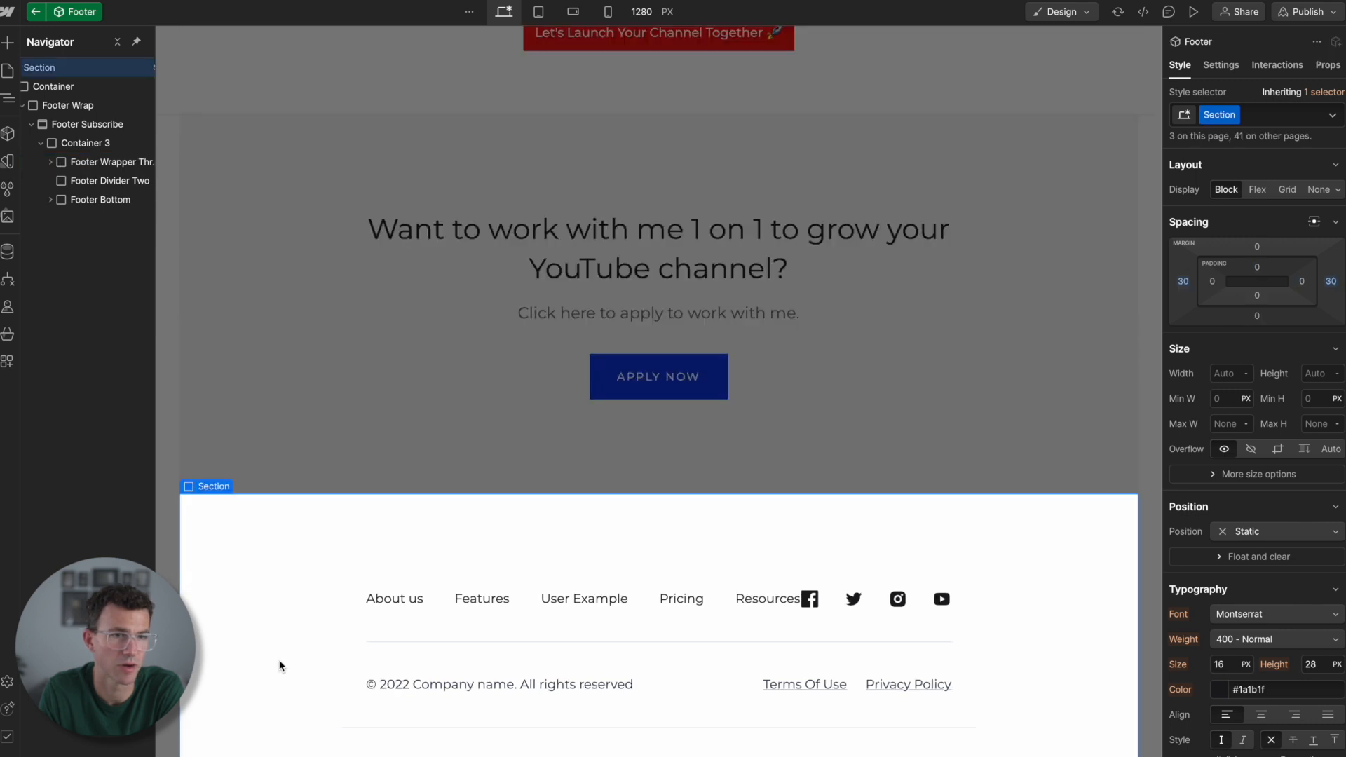
# - Delete the Resources, User Example and Pricing links from the footer
pyautogui.click(400, 591)
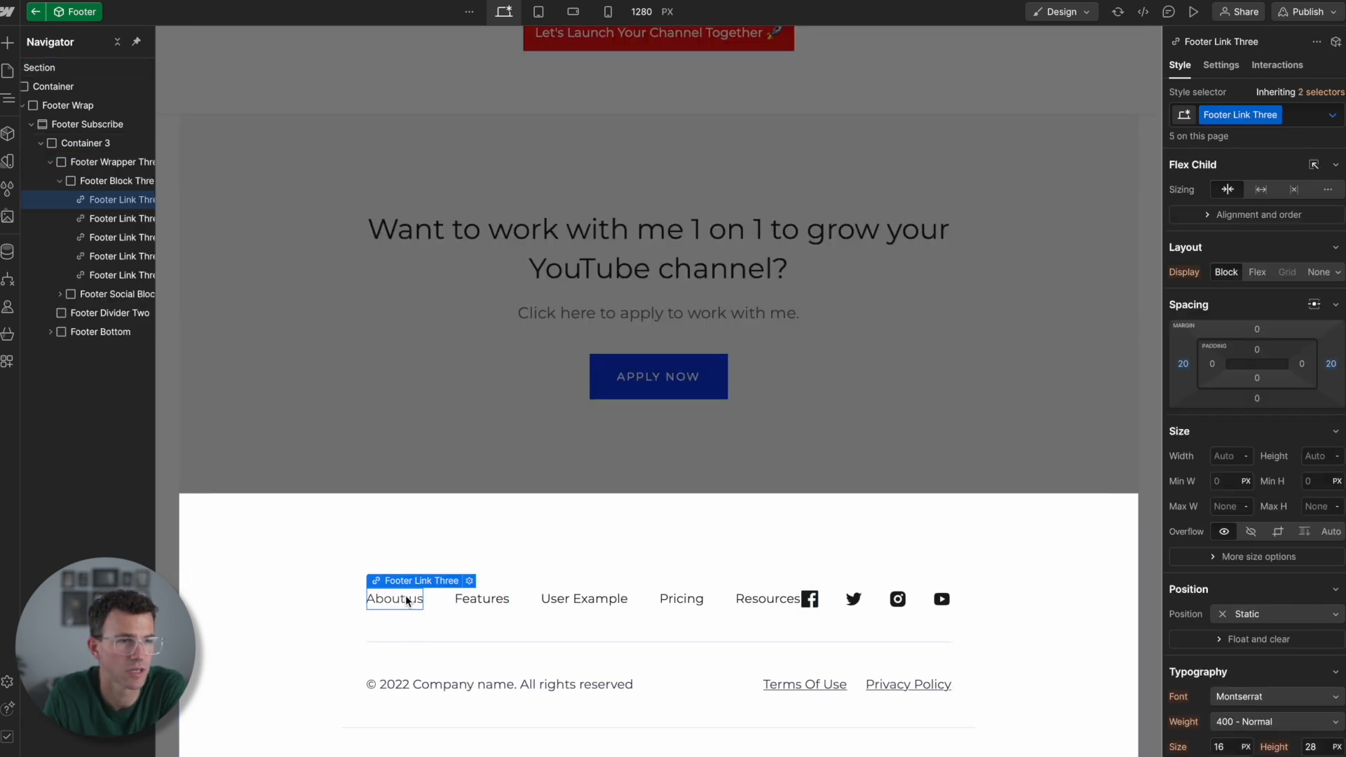
pyautogui.click(749, 597)
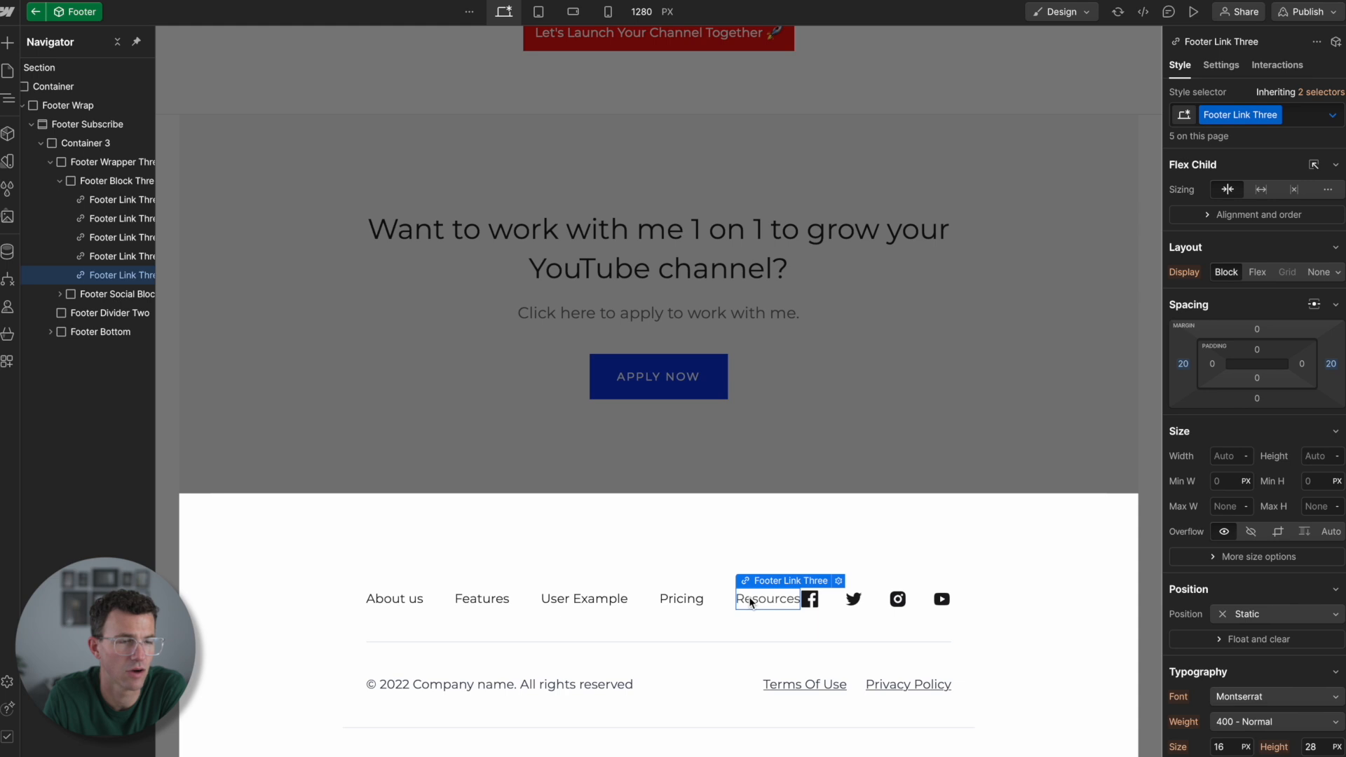
pyautogui.press('Delete')
pyautogui.click(670, 601)
pyautogui.press('Delete')
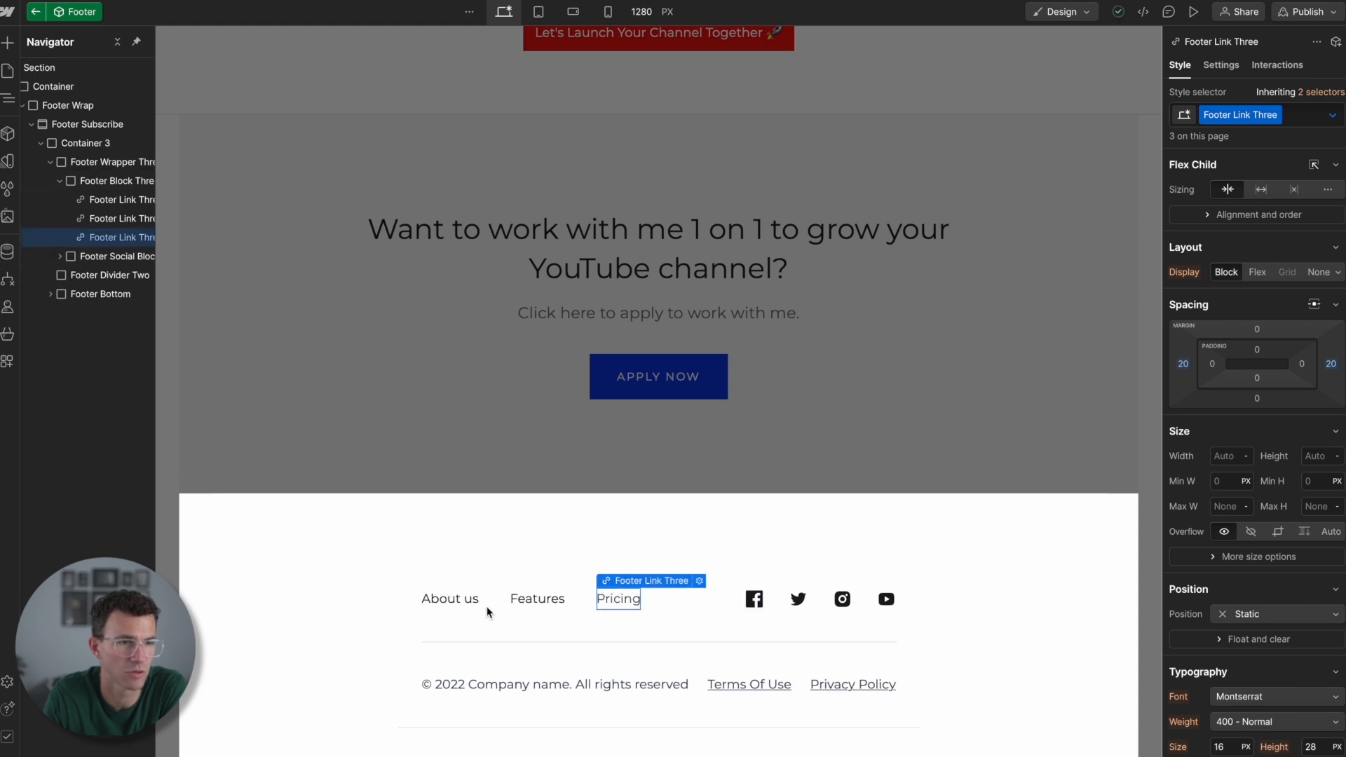
pyautogui.press('Delete')
# - Rename the footer's "About us" link to "Home" and its "Features" link to "Contact"
pyautogui.click(475, 607)
pyautogui.doubleClick(452, 600)
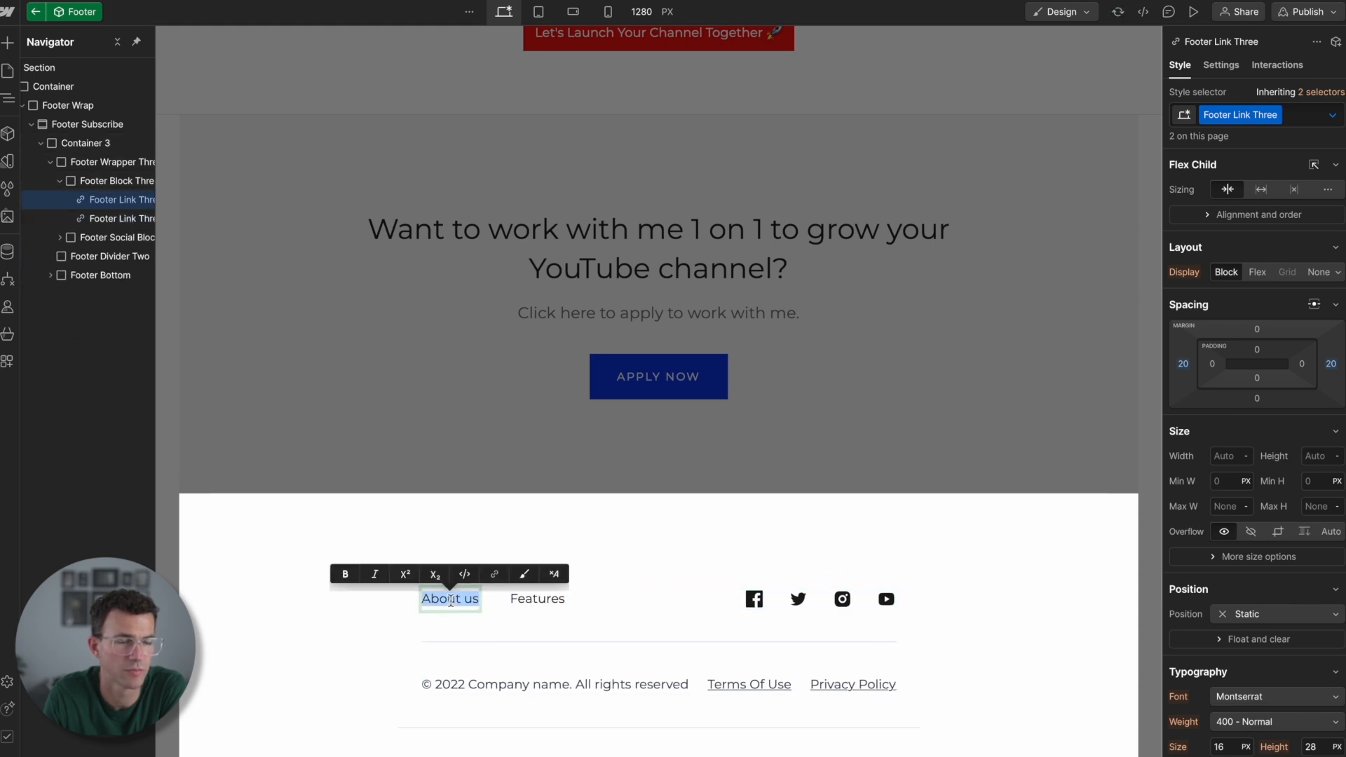
pyautogui.write('Home')
pyautogui.doubleClick(521, 598)
pyautogui.write('Contact')
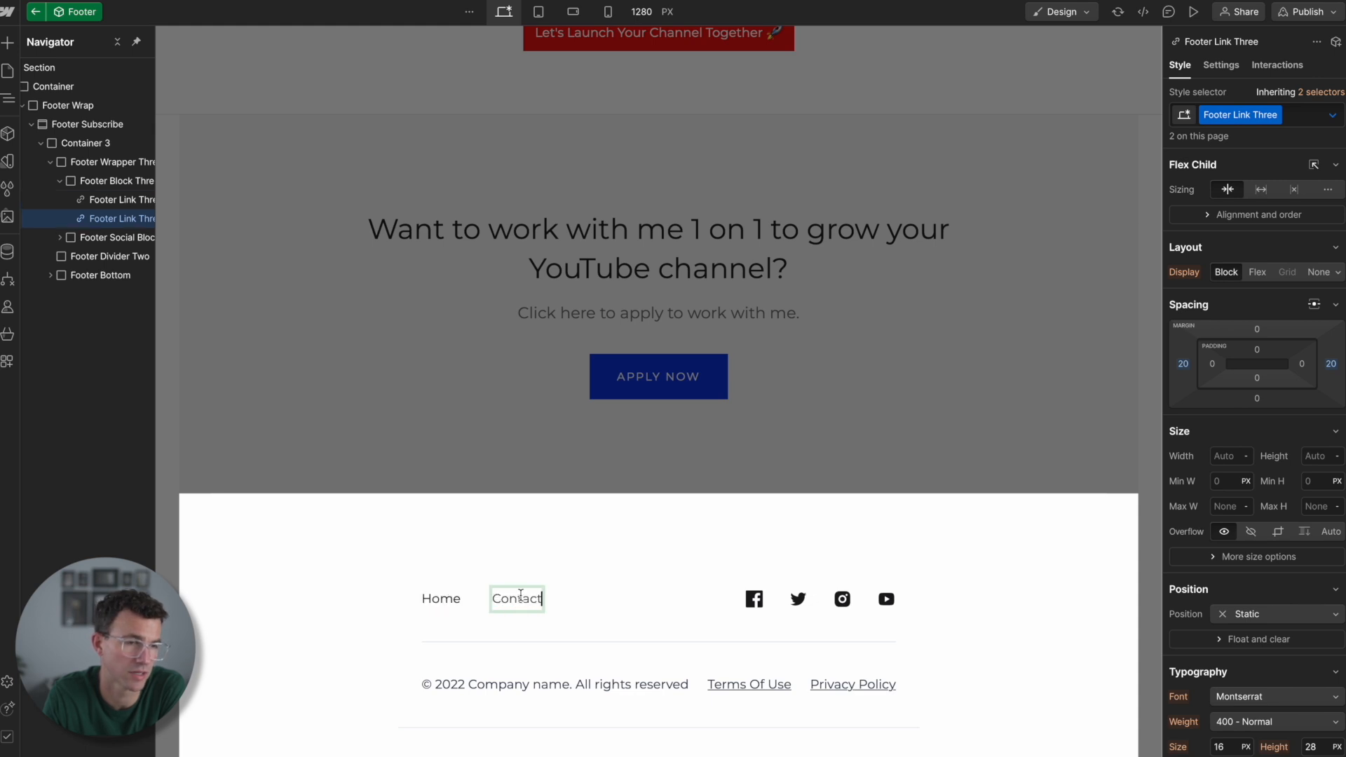
# - Link the footer's Home link to the Home page and open the link settings of the Contact link
pyautogui.click(441, 602)
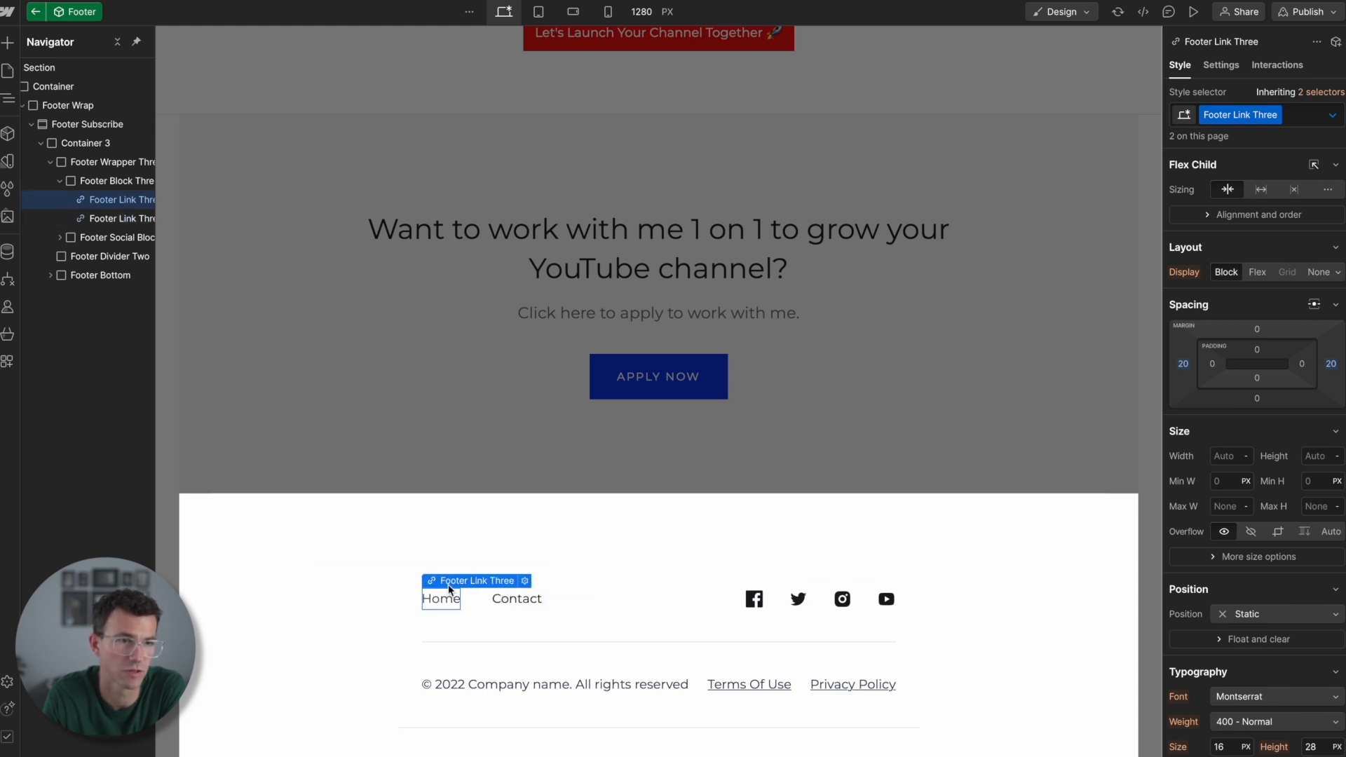
pyautogui.click(524, 580)
pyautogui.click(506, 460)
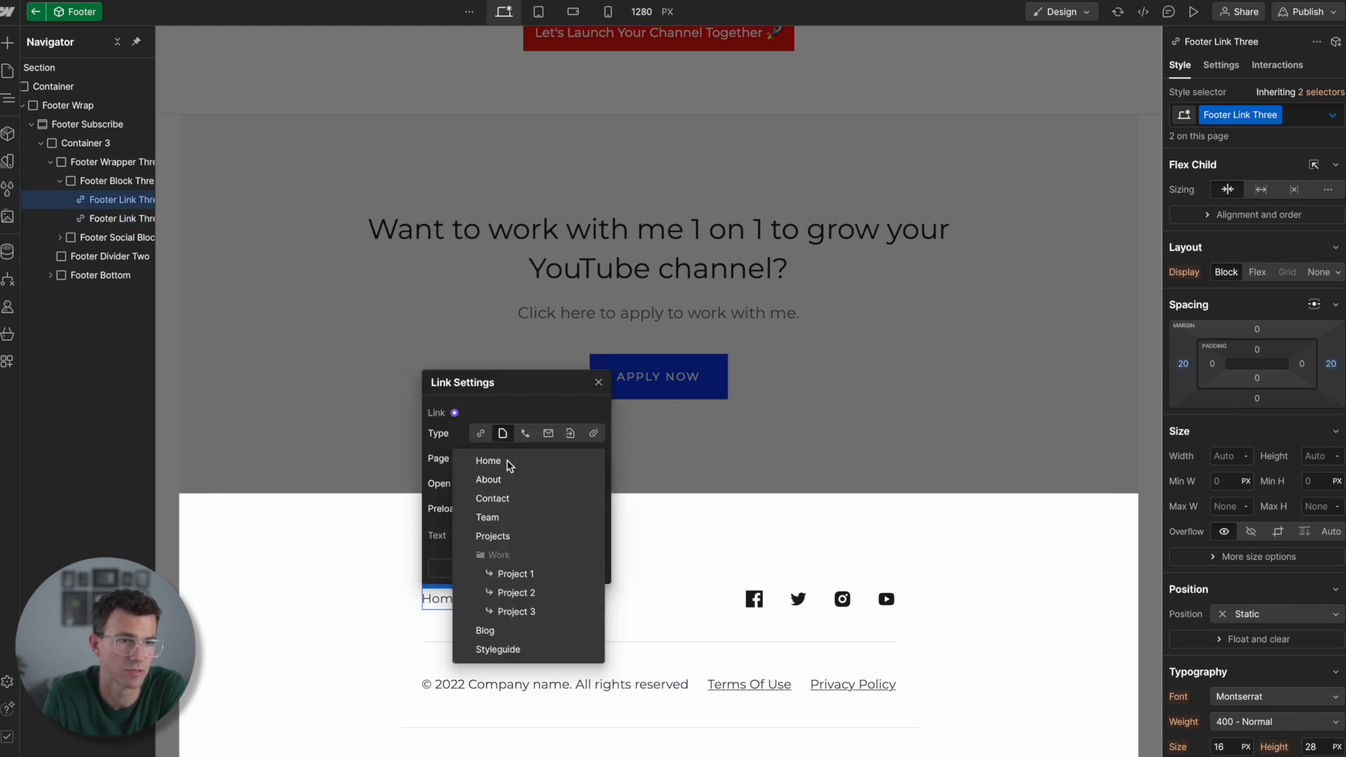
pyautogui.click(488, 460)
pyautogui.click(517, 599)
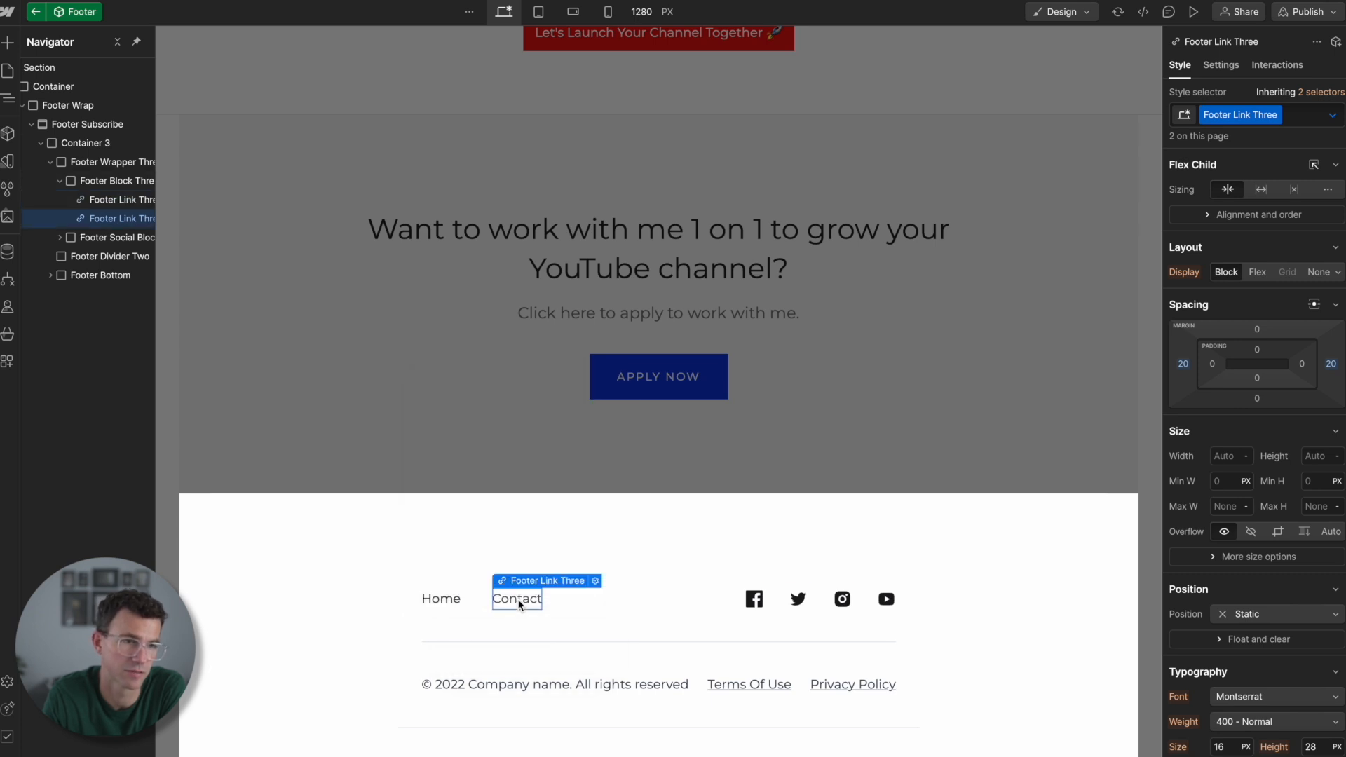
pyautogui.click(595, 581)
# - Update the footer's copyright line to the year 2024 and replace the company name placeholder with the site owner's name
pyautogui.click(461, 686)
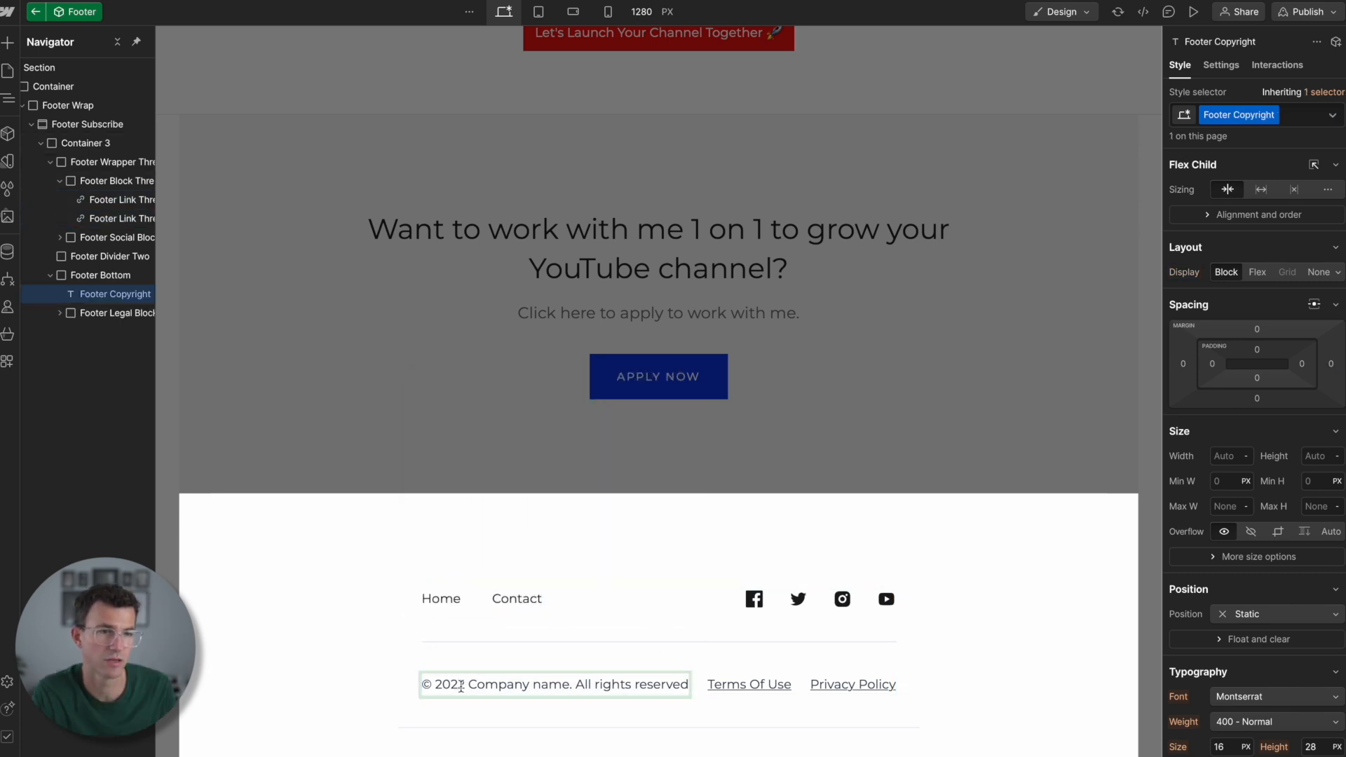
pyautogui.press('BackSpace')
pyautogui.write('4')
pyautogui.press('Right')
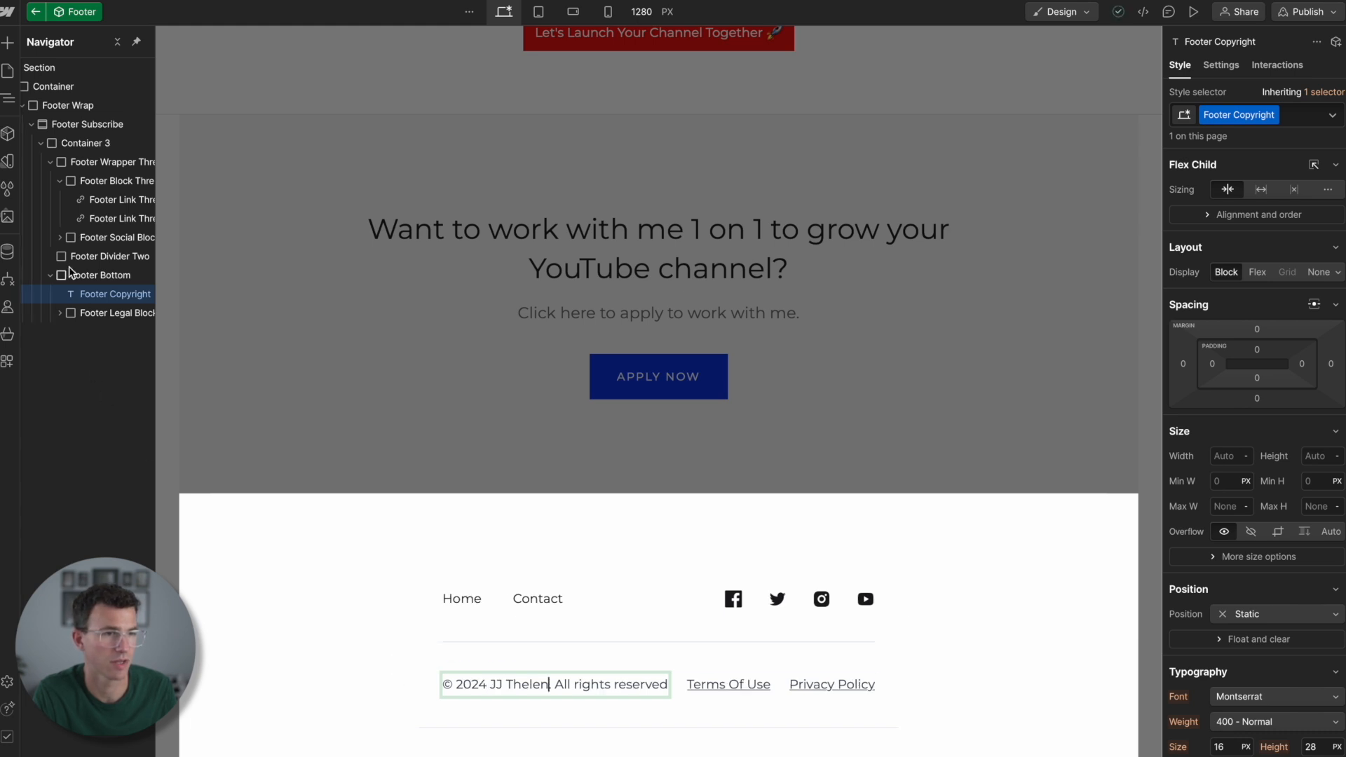
pyautogui.write('.')
# - Move Footer Subscribe out of Footer Wrap directly into the Container, and delete the empty Footer Wrap
pyautogui.hscroll(-2, 74, 128)
pyautogui.moveTo(74, 128); pyautogui.dragTo(68, 98)
pyautogui.click(86, 130)
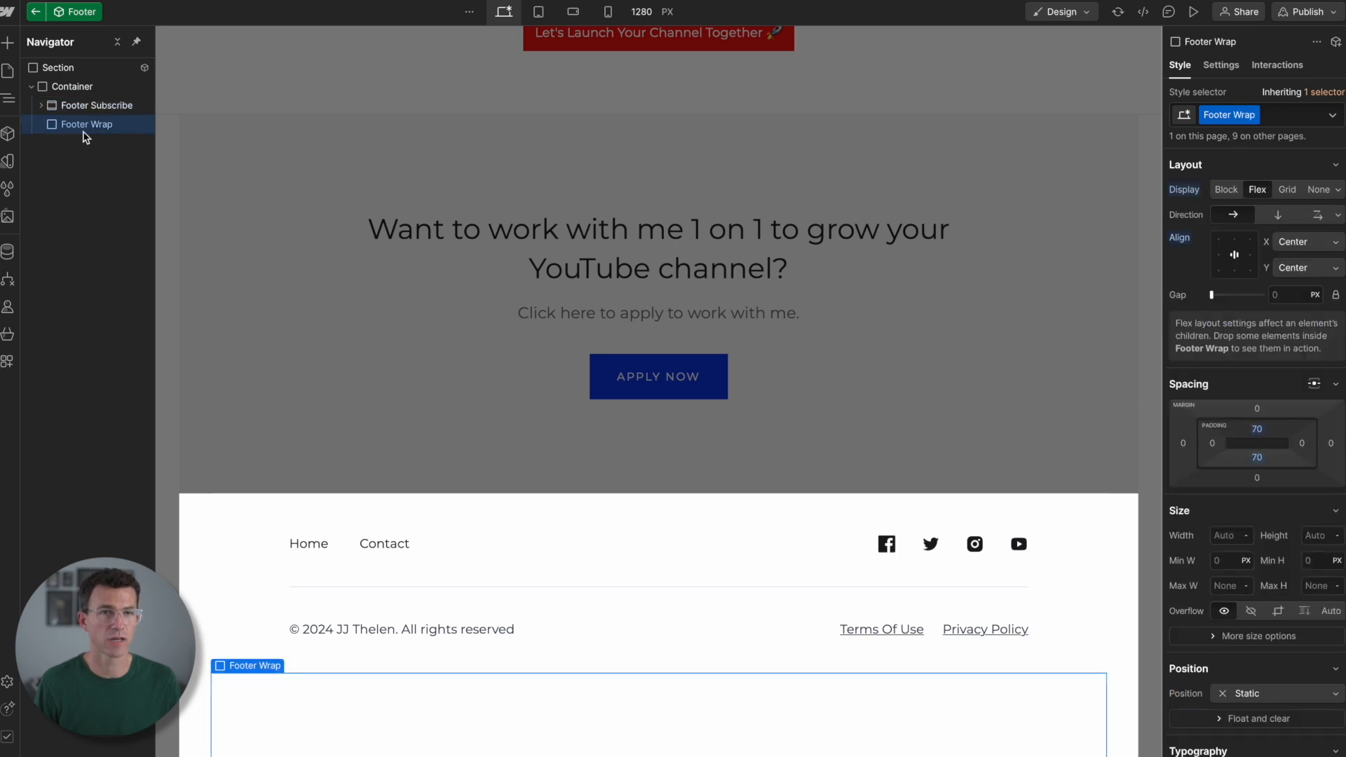
pyautogui.press('Delete')
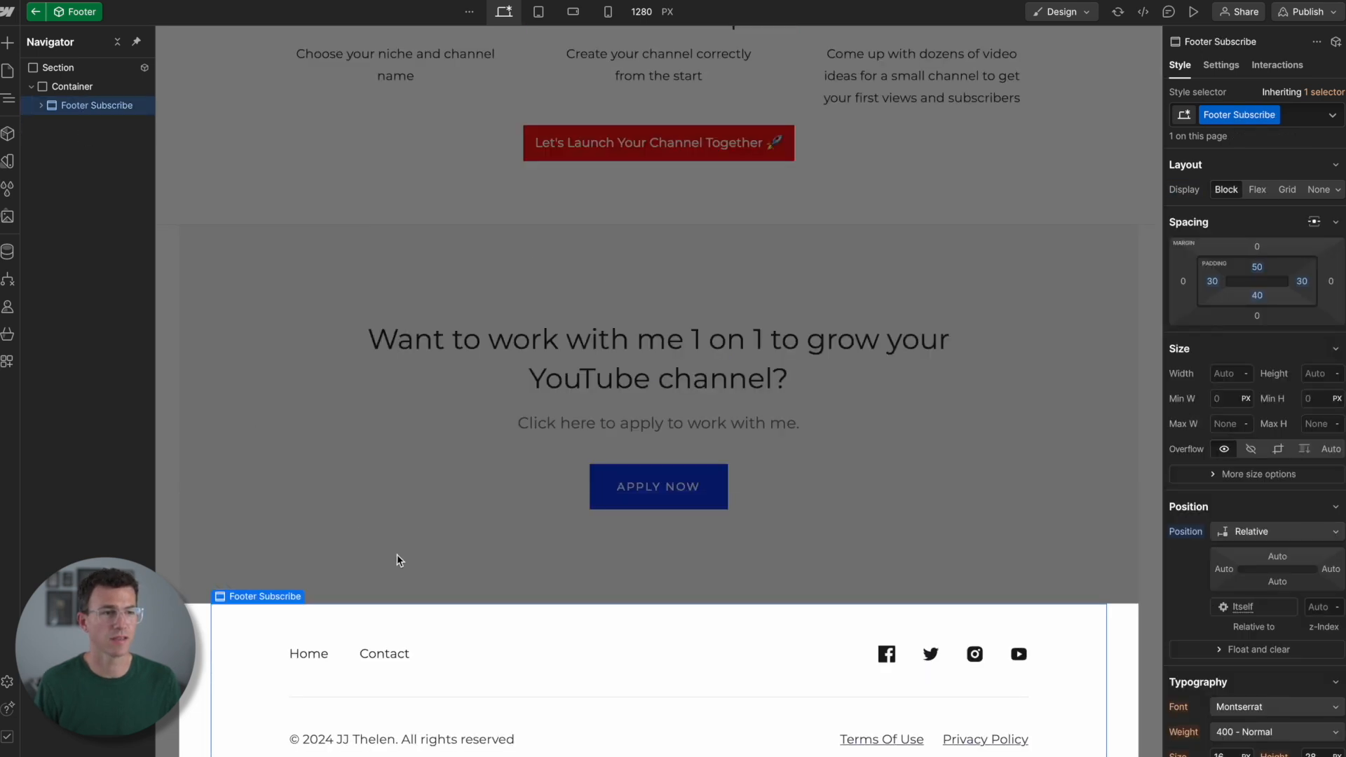
# - Set the URL of the footer's Facebook icon link block to the site owner's Facebook profile address
pyautogui.click(889, 654)
pyautogui.press('Up')
pyautogui.press('Up')
pyautogui.press('Up')
pyautogui.press('Up')
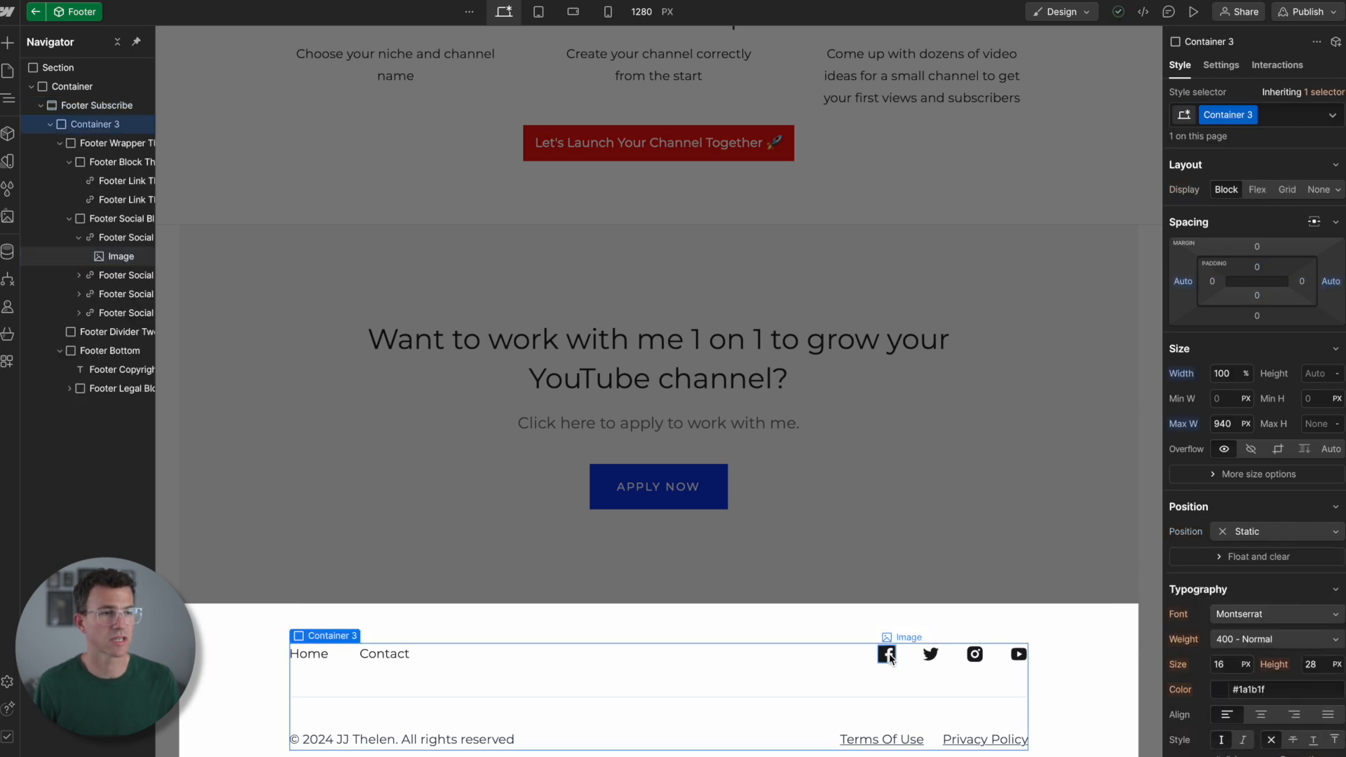
pyautogui.doubleClick(889, 656)
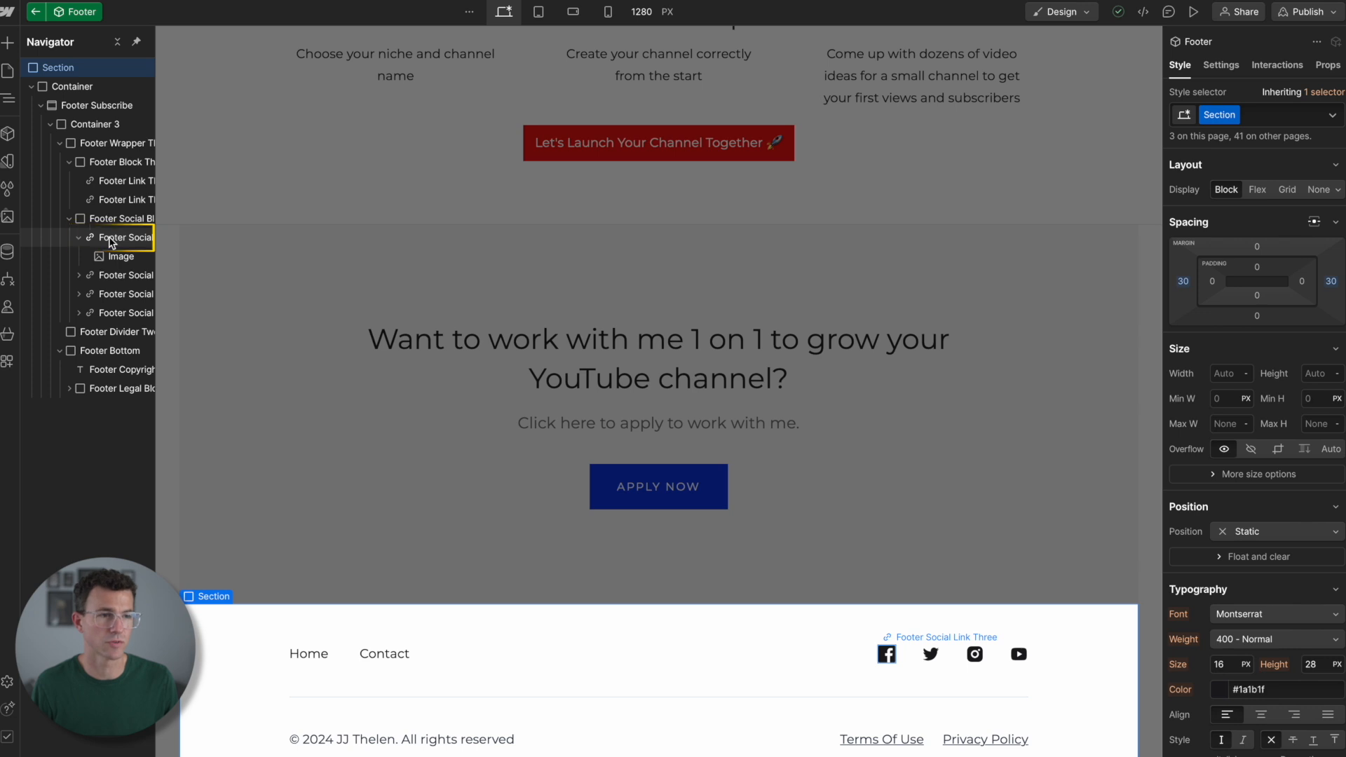
pyautogui.click(108, 239)
pyautogui.click(1008, 637)
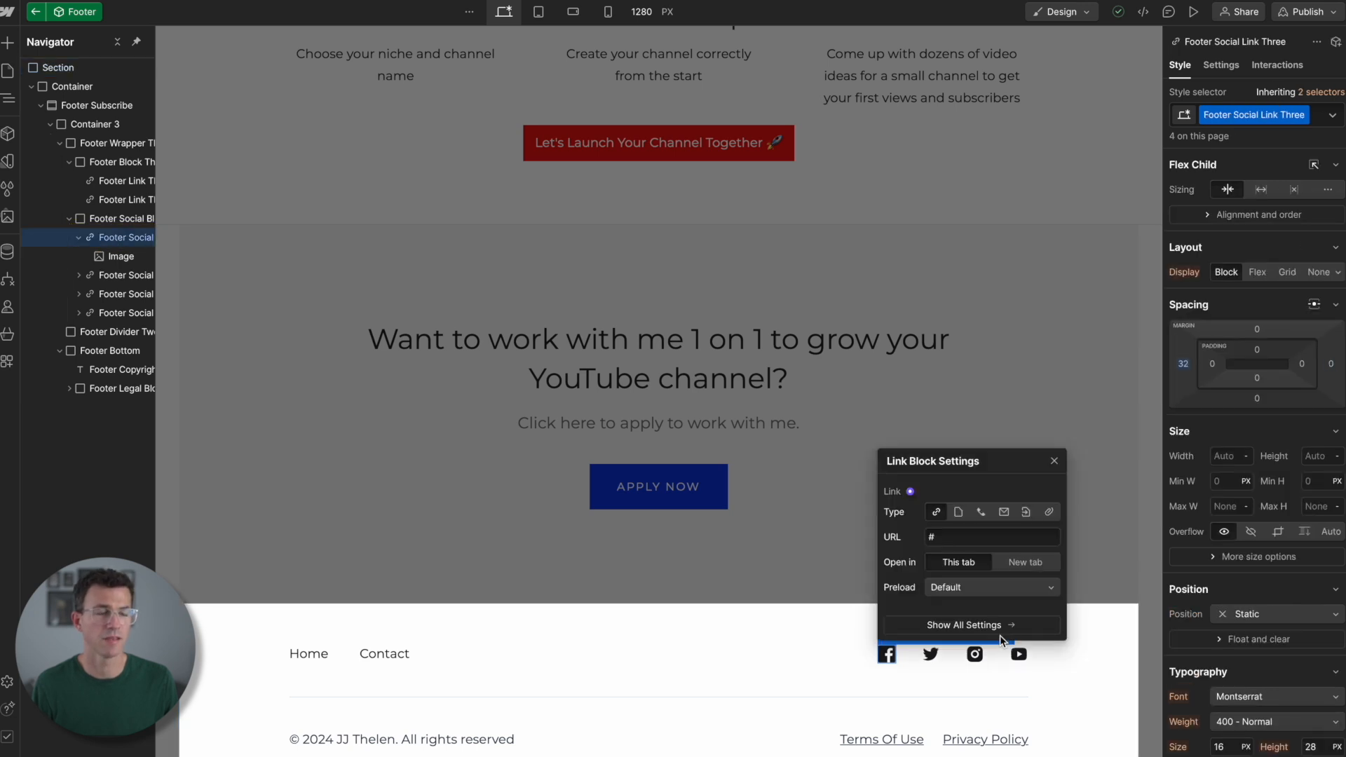
pyautogui.write('Facebook.com/jjthelen')
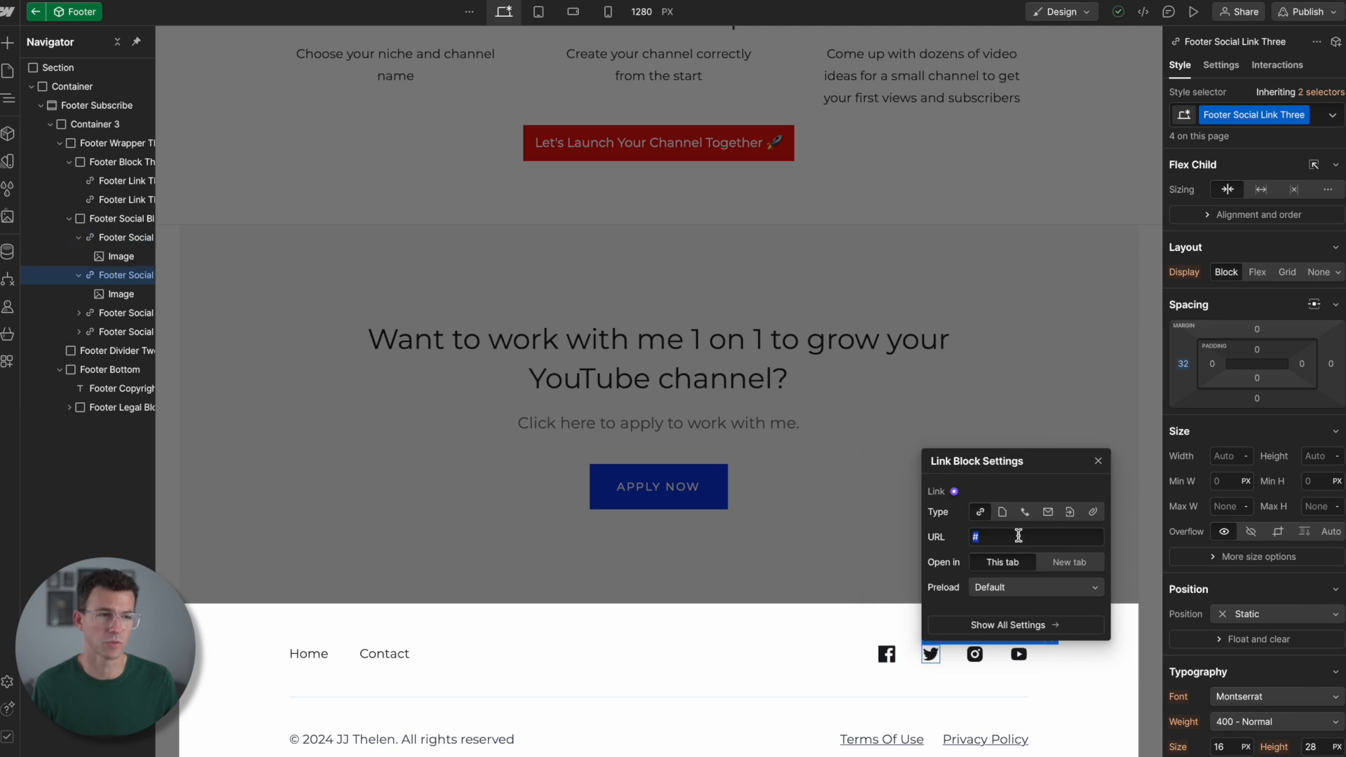
# - Paste the site owner's profile URLs into the link blocks of the remaining footer social icons, including Instagram
pyautogui.write('https://x.com/jeffthelen')
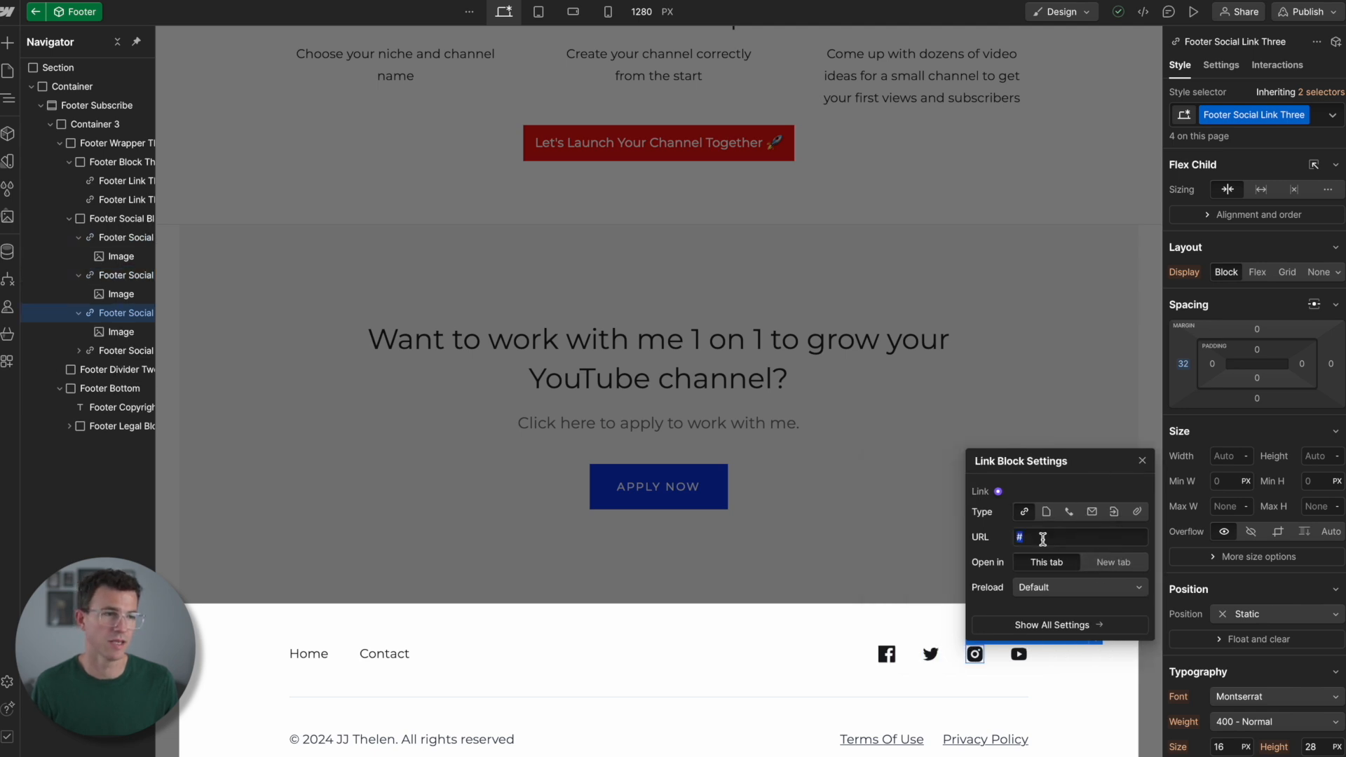
pyautogui.write('https://www.instagram.com/jeffthelen')
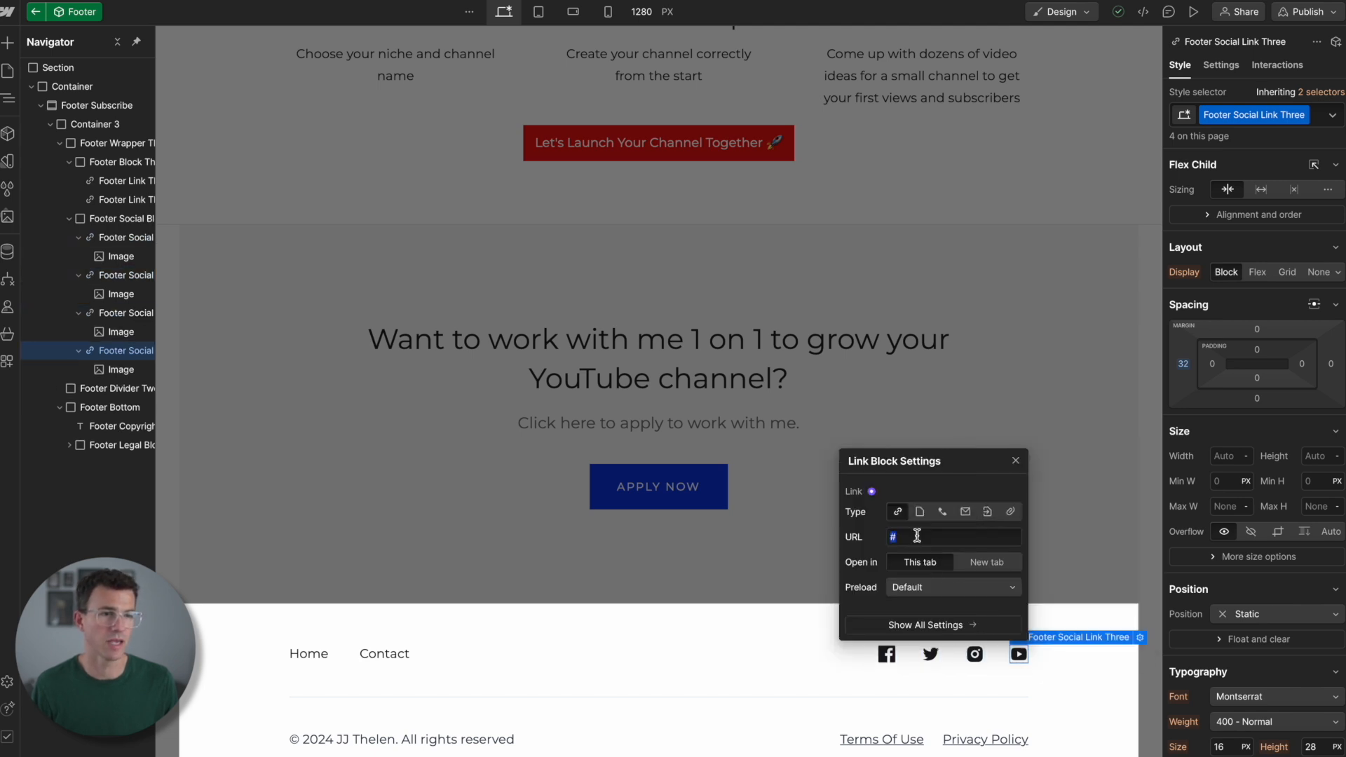
pyautogui.press('super+v')
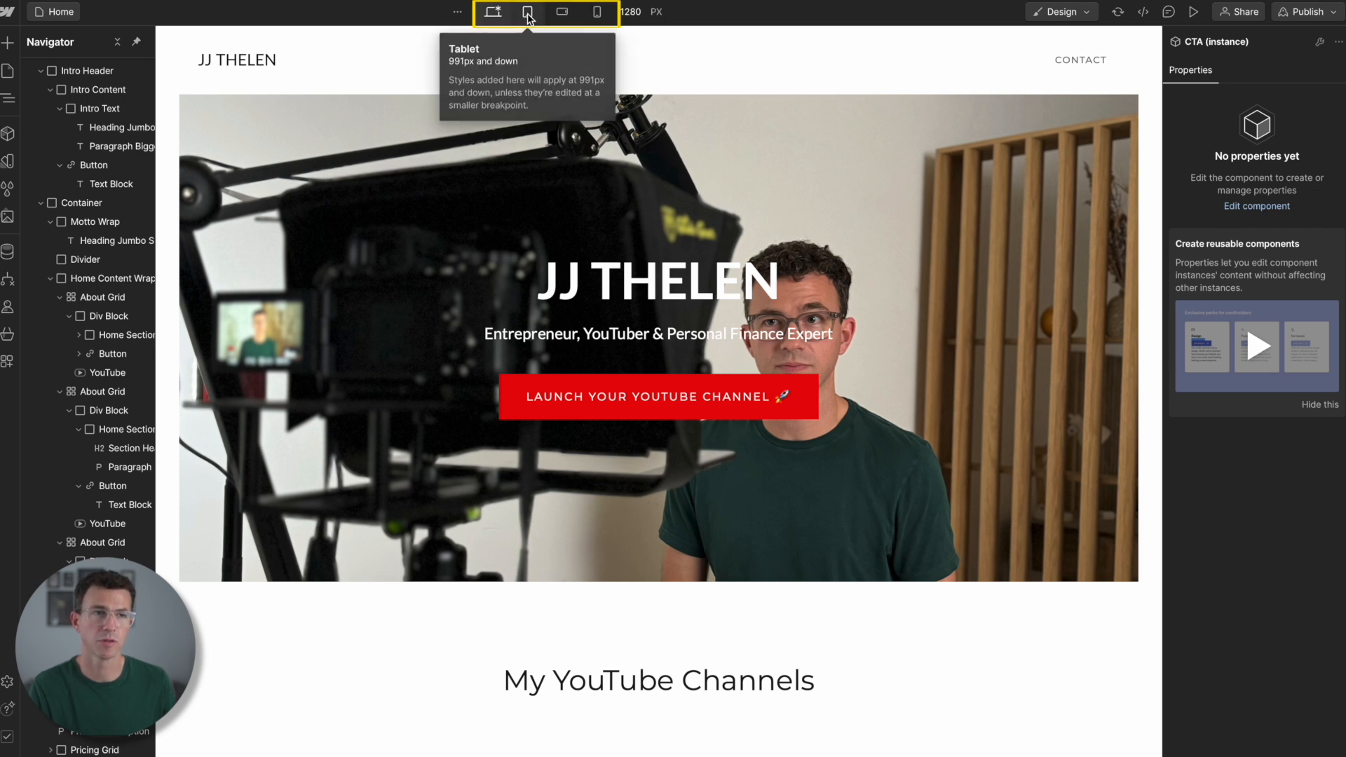
# - Preview the home page at the tablet, mobile landscape and mobile portrait breakpoints, and return to the desktop view
pyautogui.click(527, 14)
pyautogui.click(565, 14)
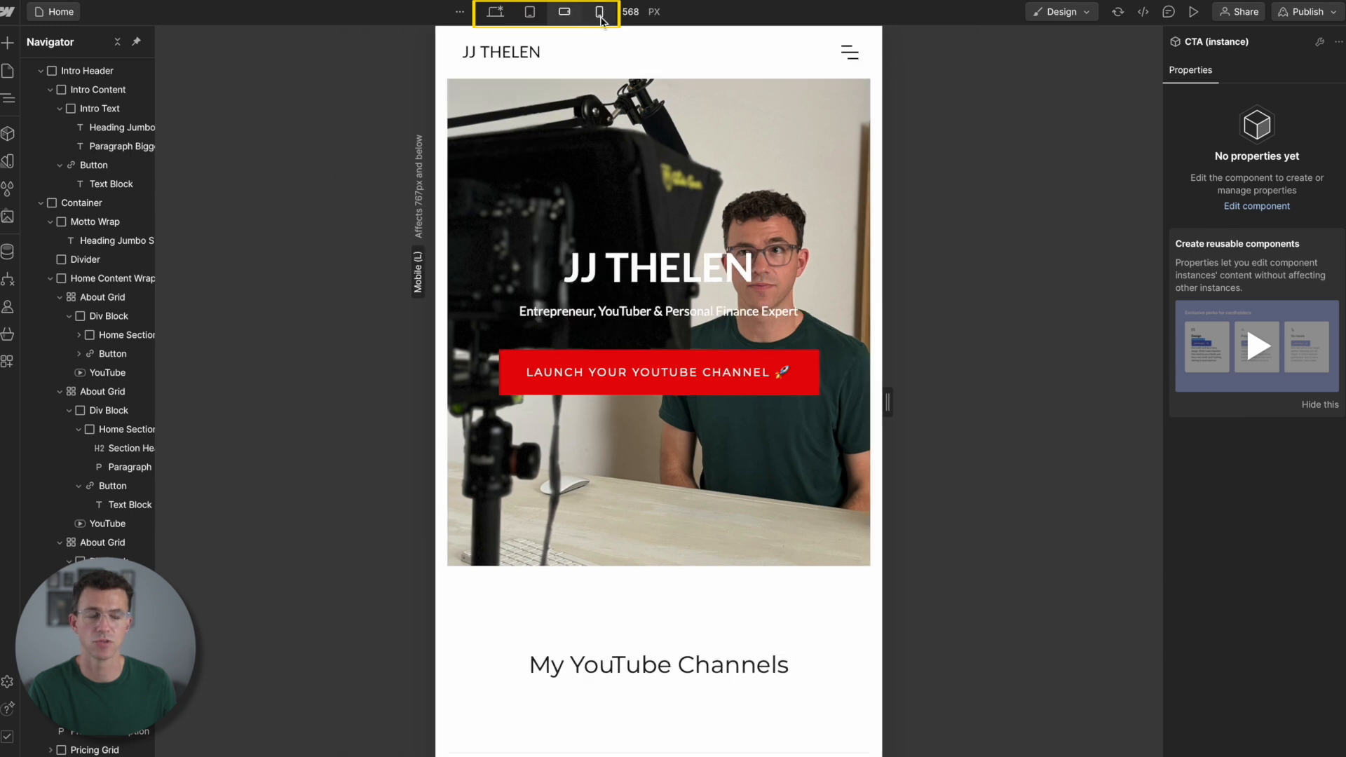
pyautogui.click(596, 14)
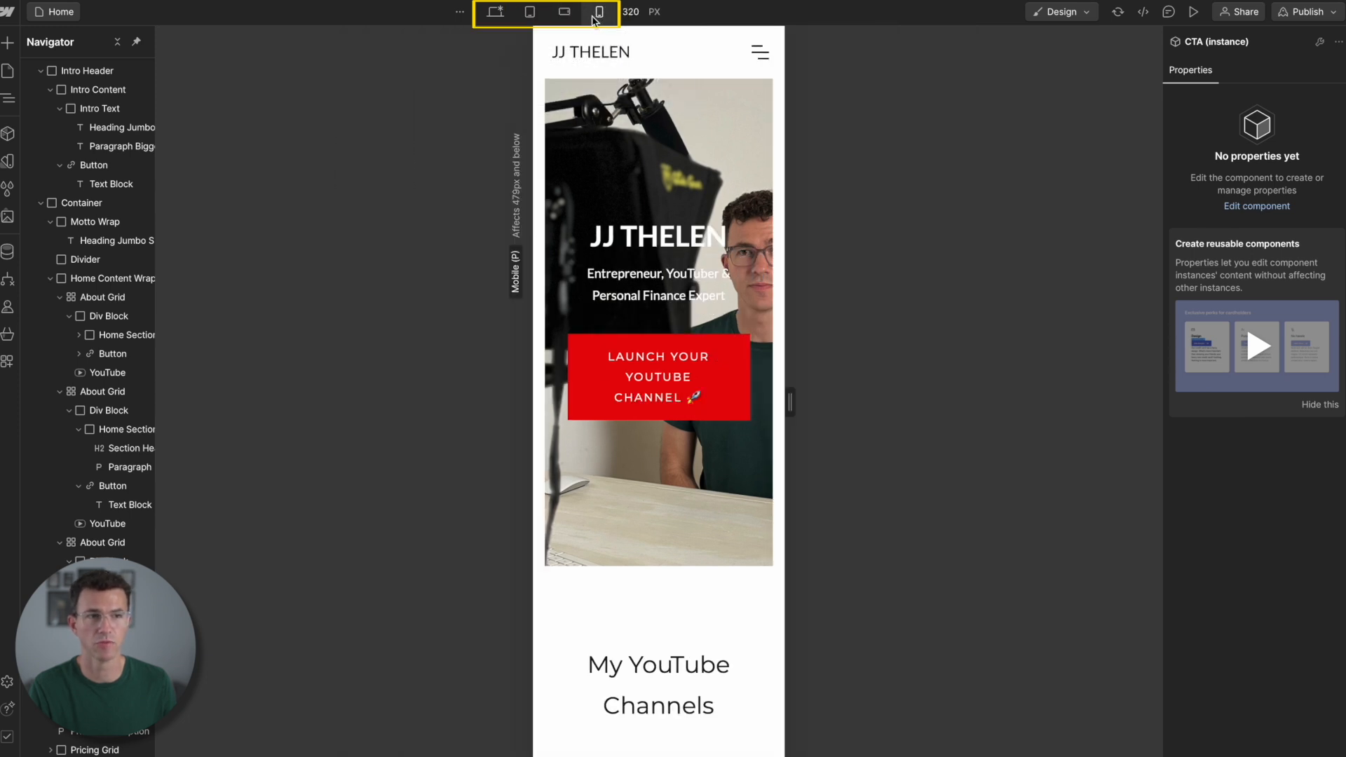
pyautogui.click(494, 12)
pyautogui.click(1332, 14)
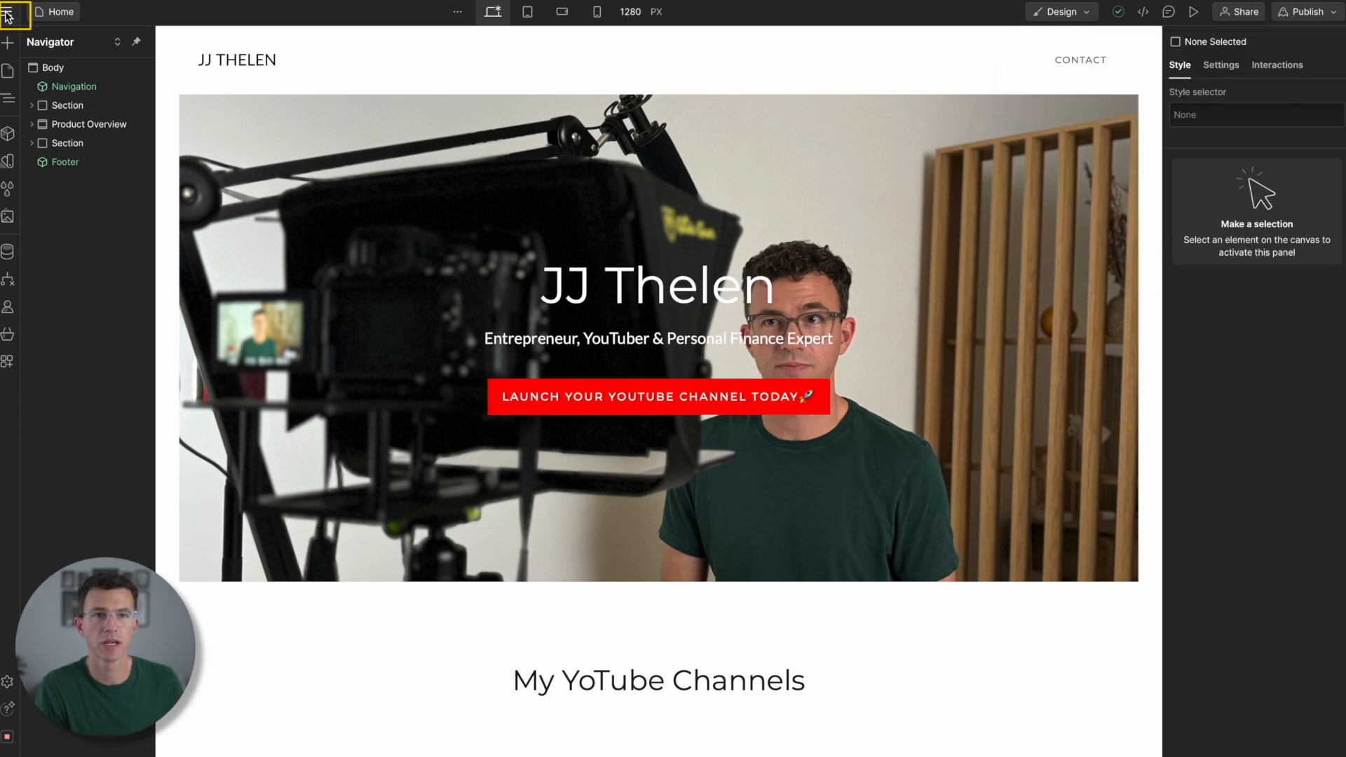
# - Open the site's general settings, change the site name to the owner's name, and save it
pyautogui.click(8, 11)
pyautogui.click(94, 58)
pyautogui.tripleClick(519, 180)
pyautogui.write('JJ Thelen')
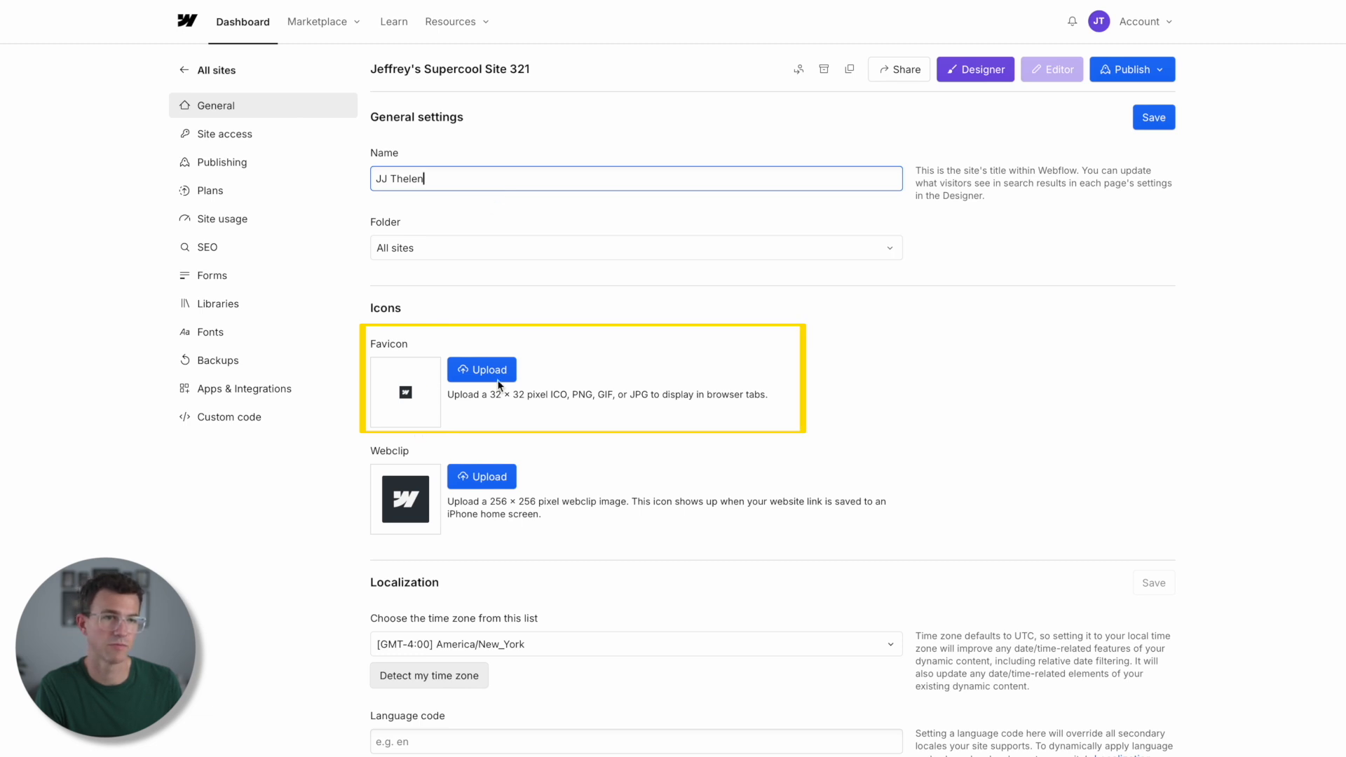
pyautogui.press('Return')
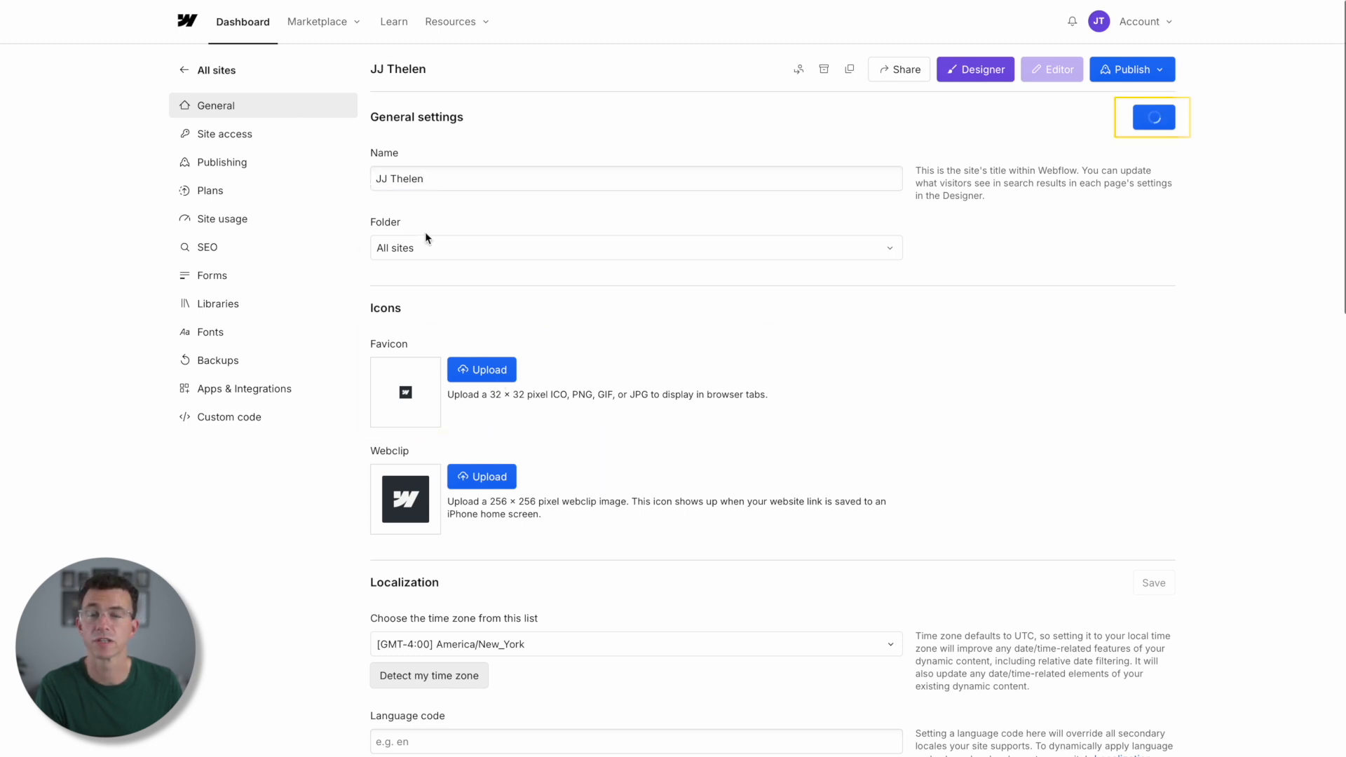
# - In the publishing settings, set the webflow.io staging subdomain to the owner's name without spaces and save it
pyautogui.click(198, 161)
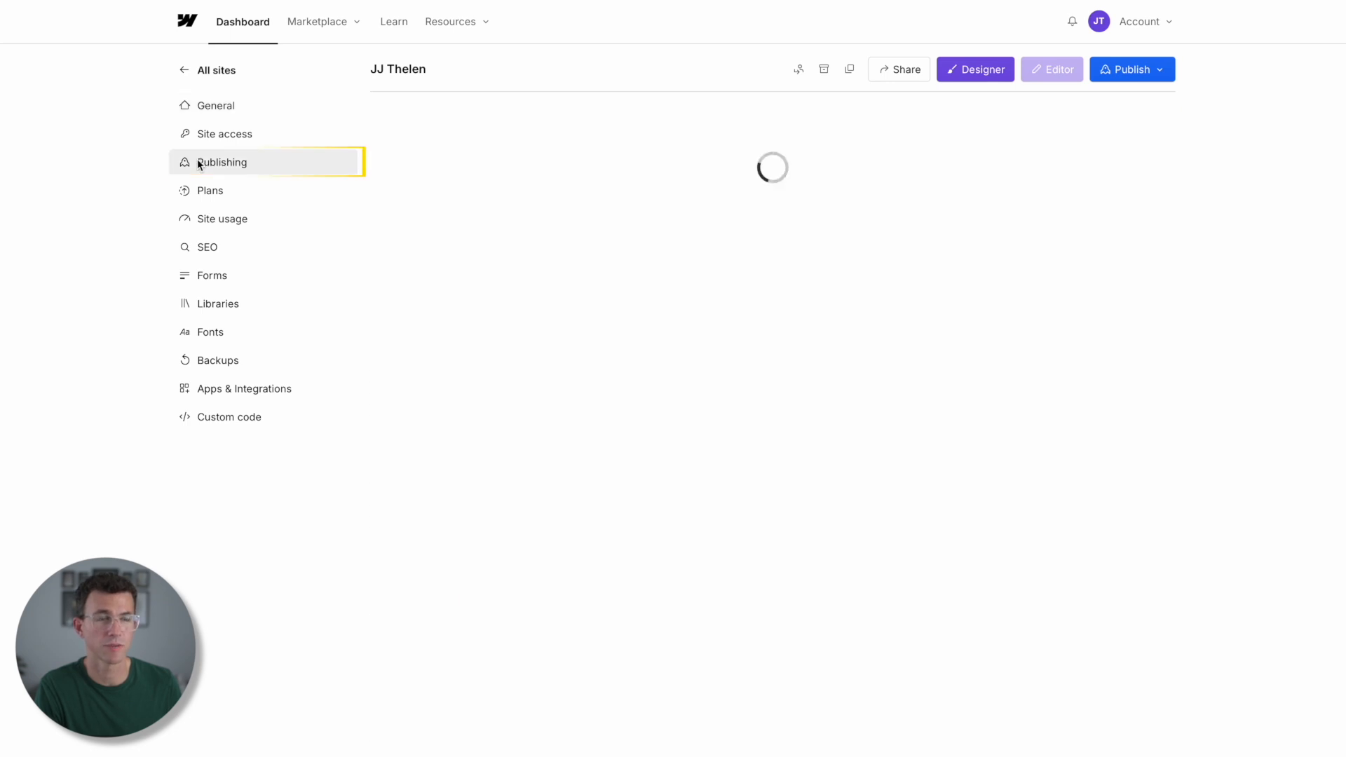
pyautogui.tripleClick(526, 210)
pyautogui.write('jjthelen')
pyautogui.click(1154, 117)
# - Publish the site to its webflow.io staging domain
pyautogui.click(1128, 68)
pyautogui.click(880, 158)
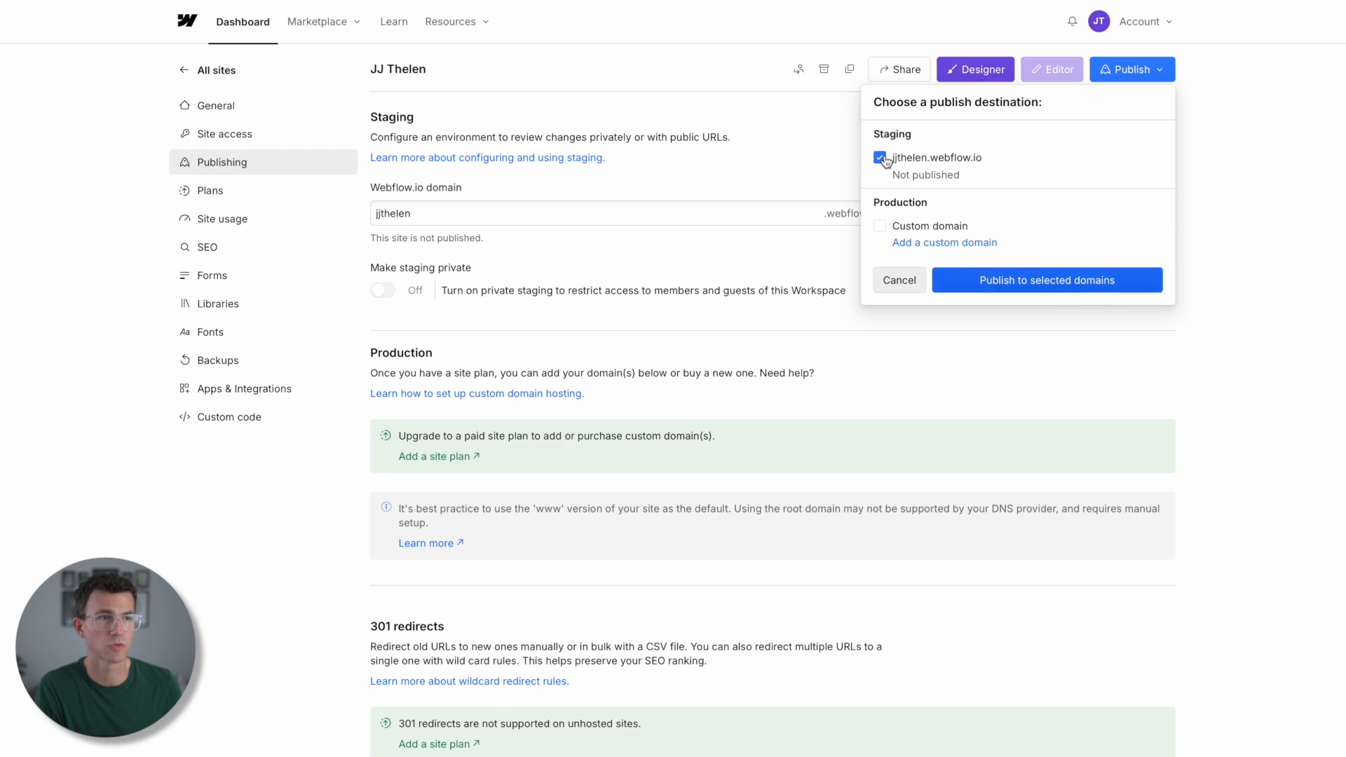
pyautogui.click(1033, 282)
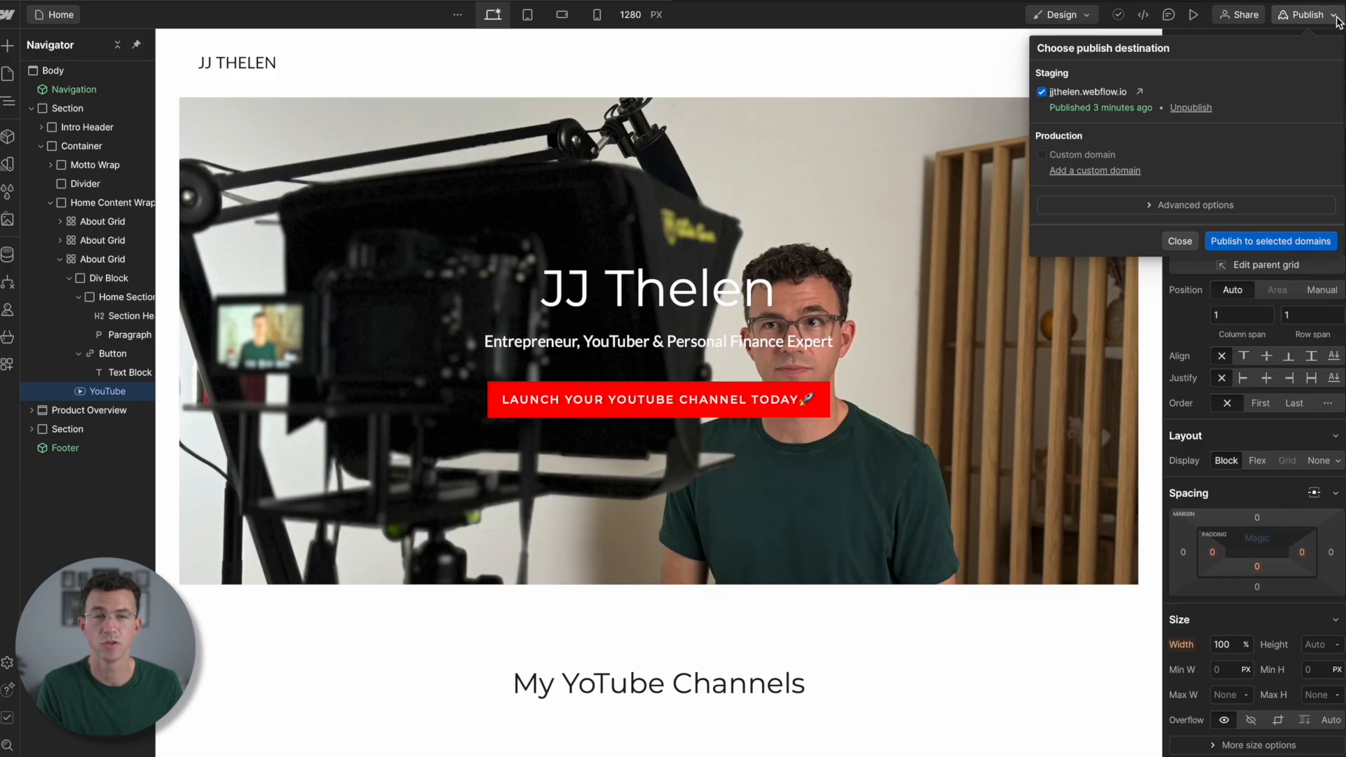
# - Open the site plans for adding a custom domain, try the Basic plan, and upgrade the site to the yearly-billed CMS plan
pyautogui.click(1091, 171)
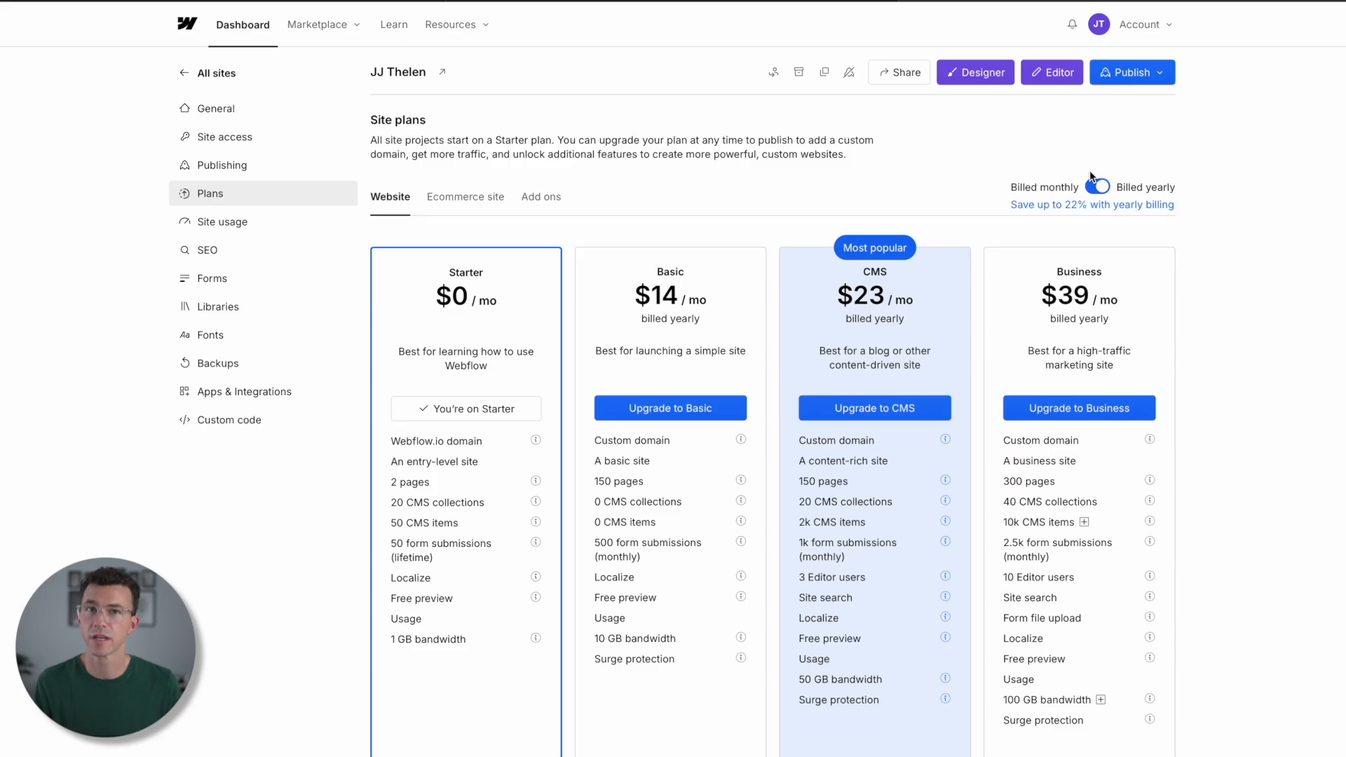
pyautogui.click(682, 412)
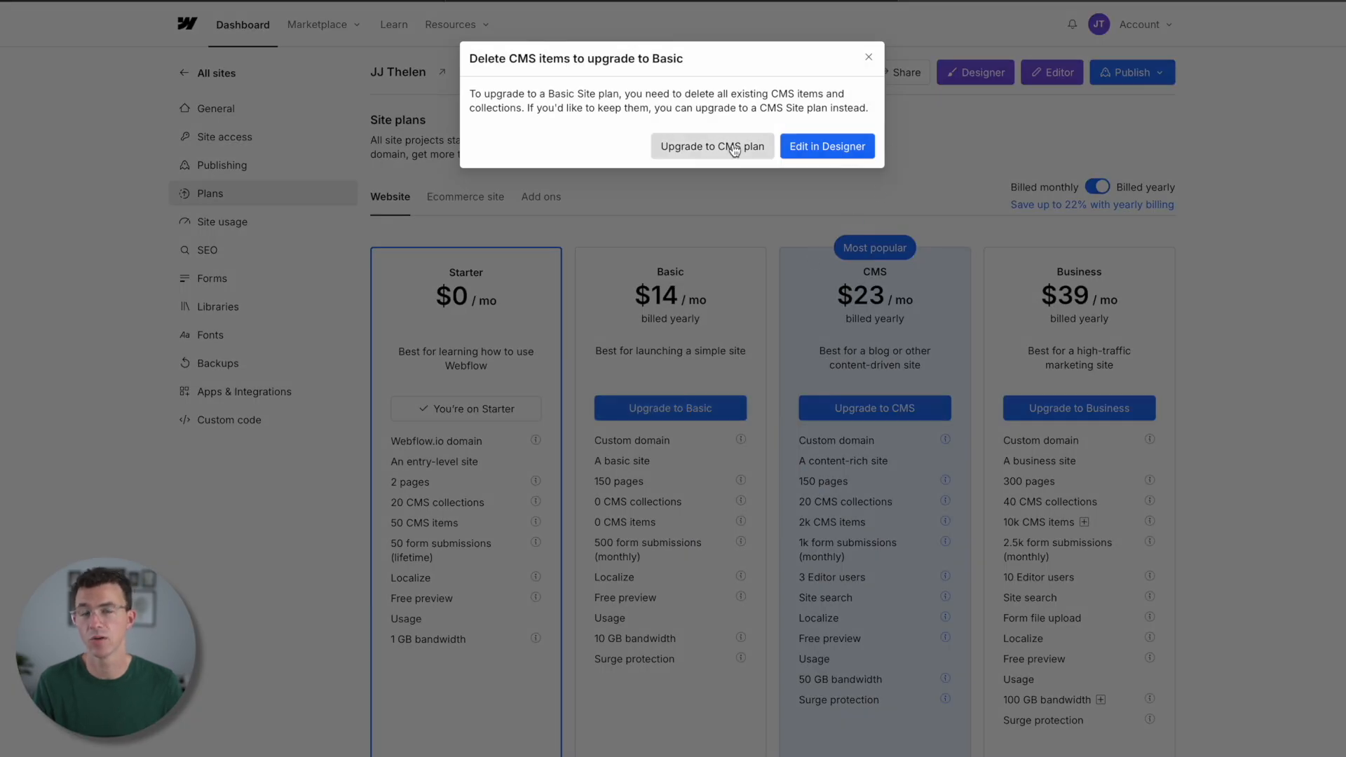
pyautogui.click(793, 157)
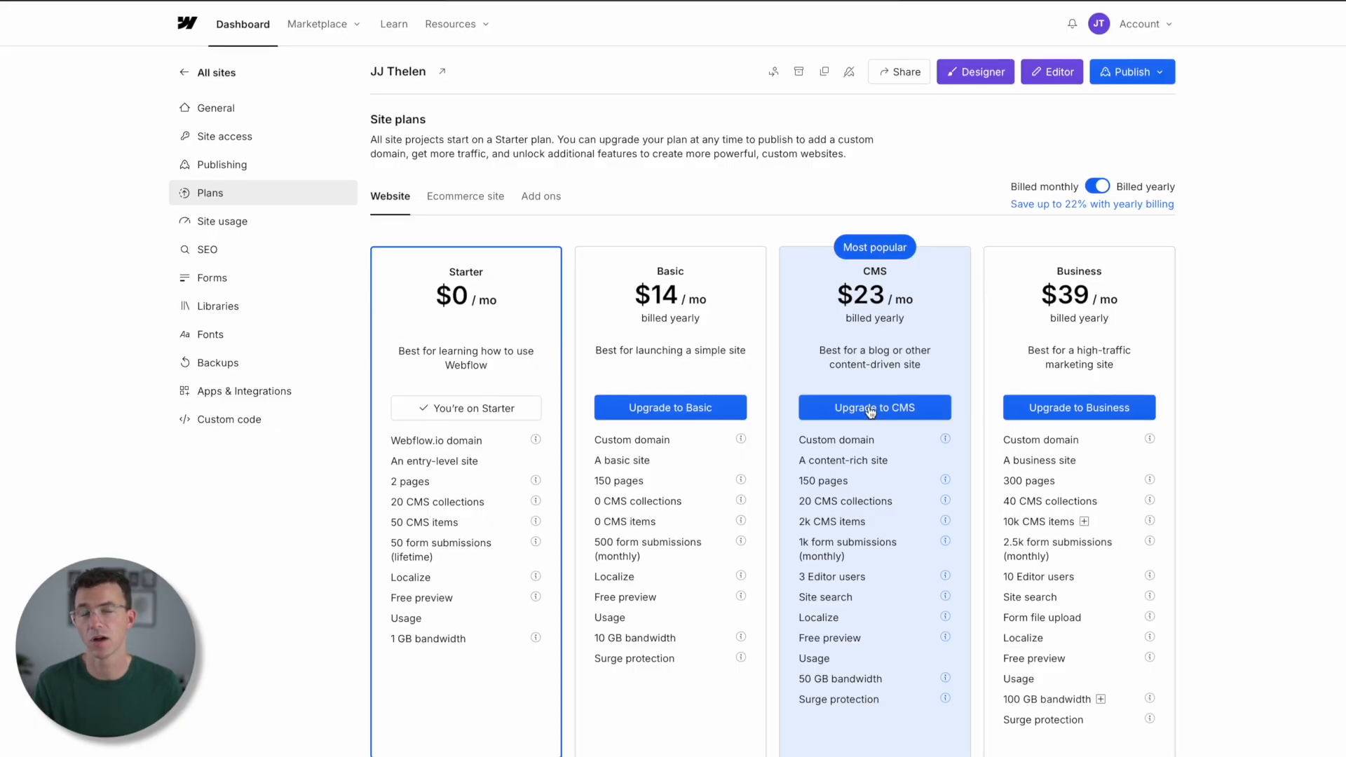
pyautogui.click(870, 409)
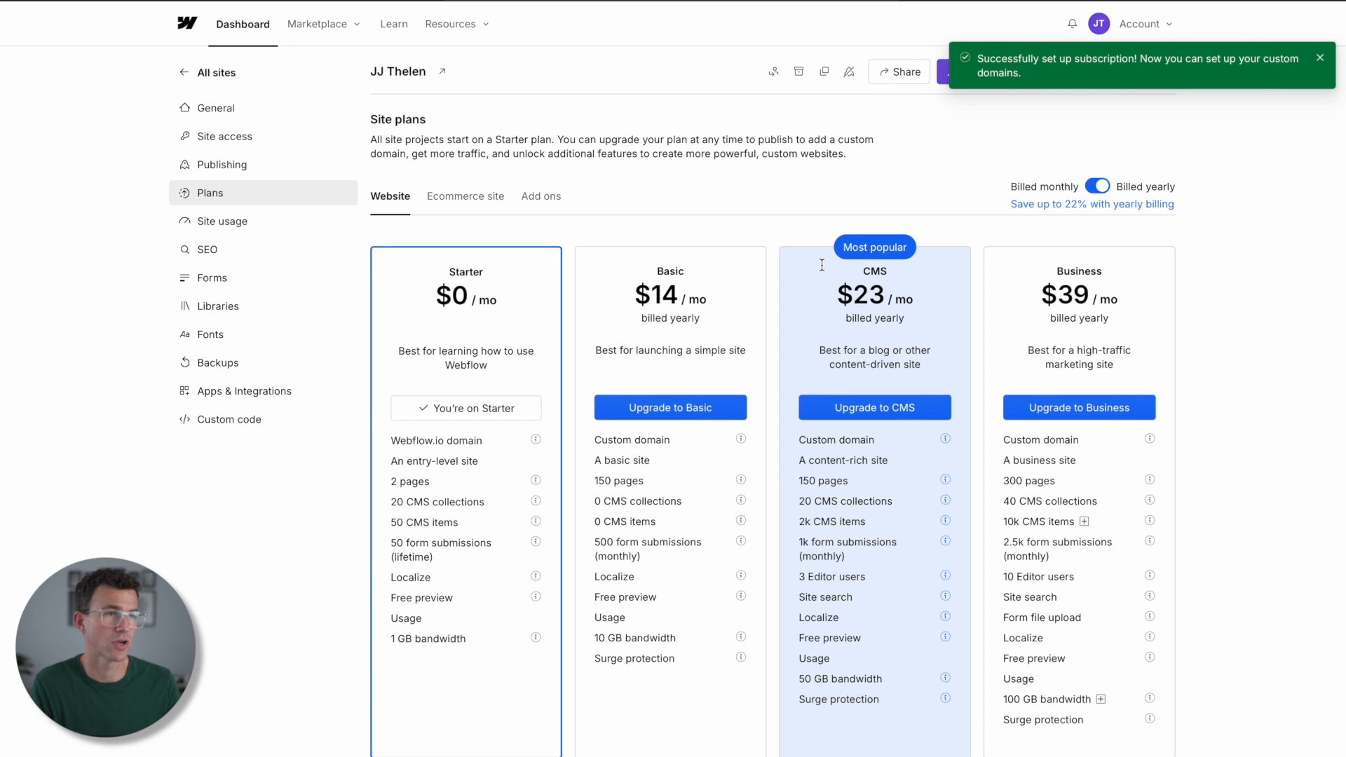
# - From the publishing settings, start buying a new .com domain made of the owner's name plus 321, and continue the IONOS checkout
pyautogui.click(233, 168)
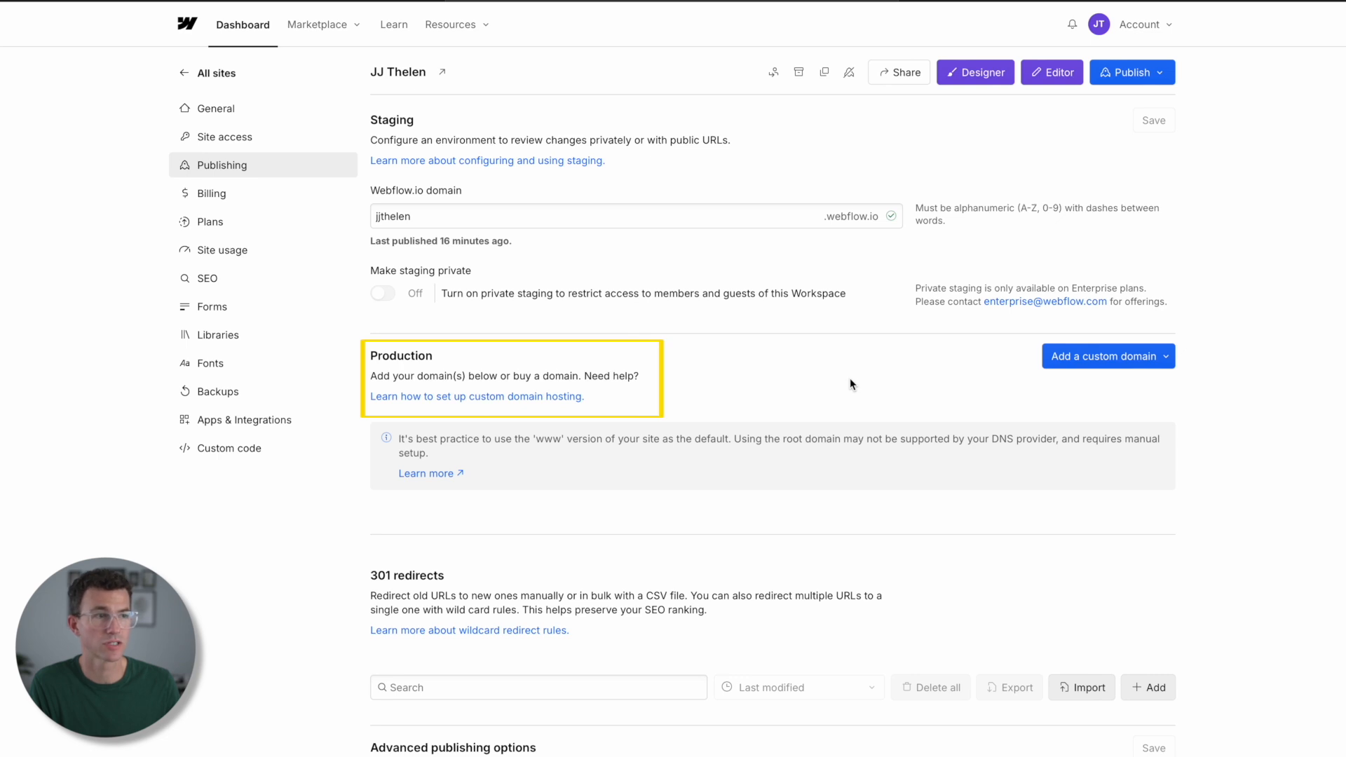
pyautogui.click(1086, 356)
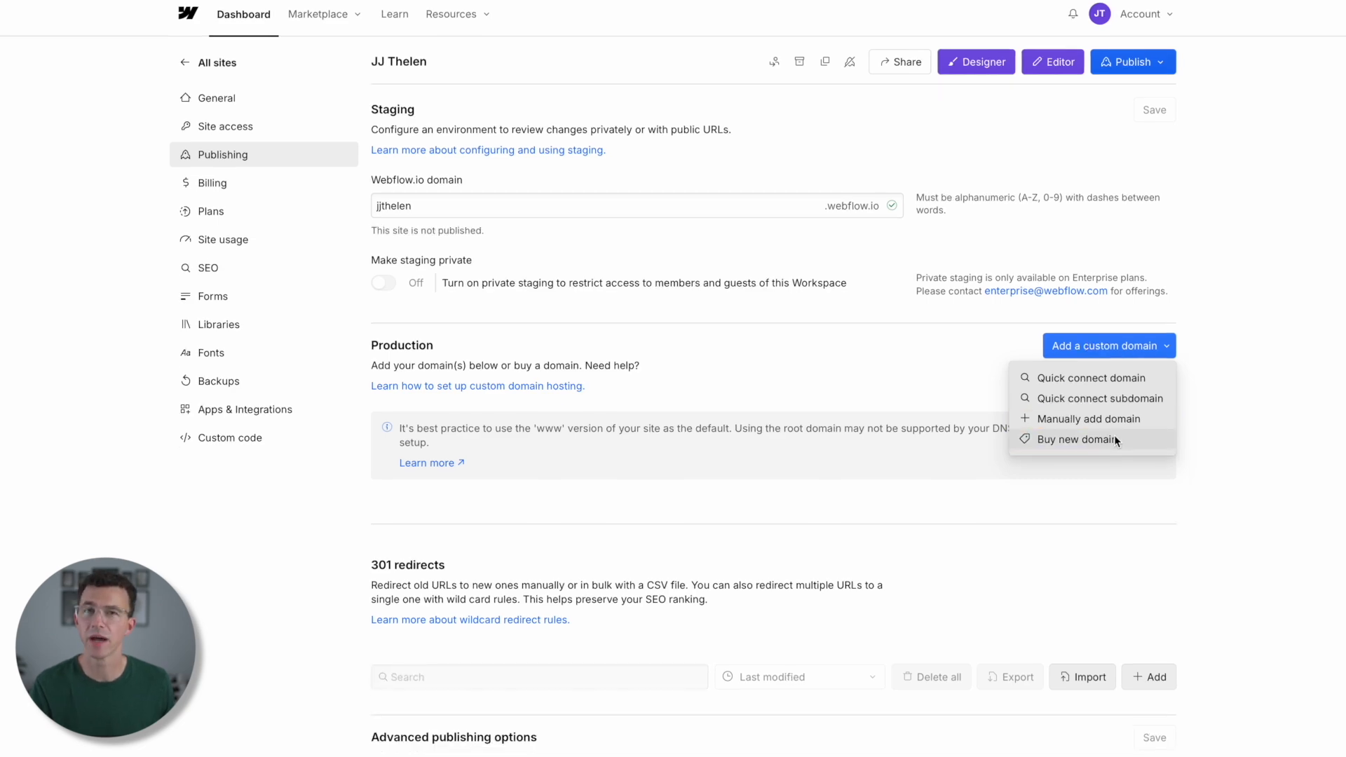
pyautogui.click(1112, 438)
pyautogui.write('jjthelen321.com')
pyautogui.press('Return')
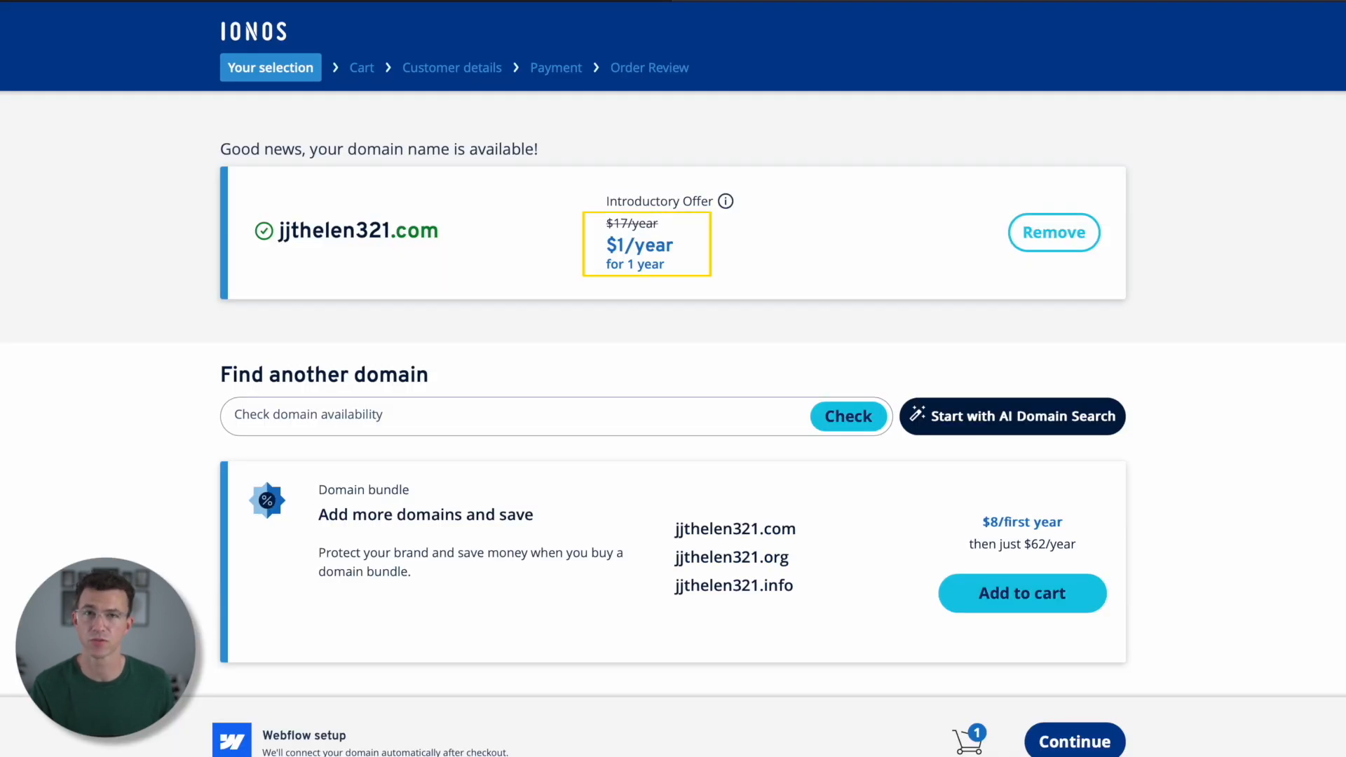
pyautogui.click(1084, 746)
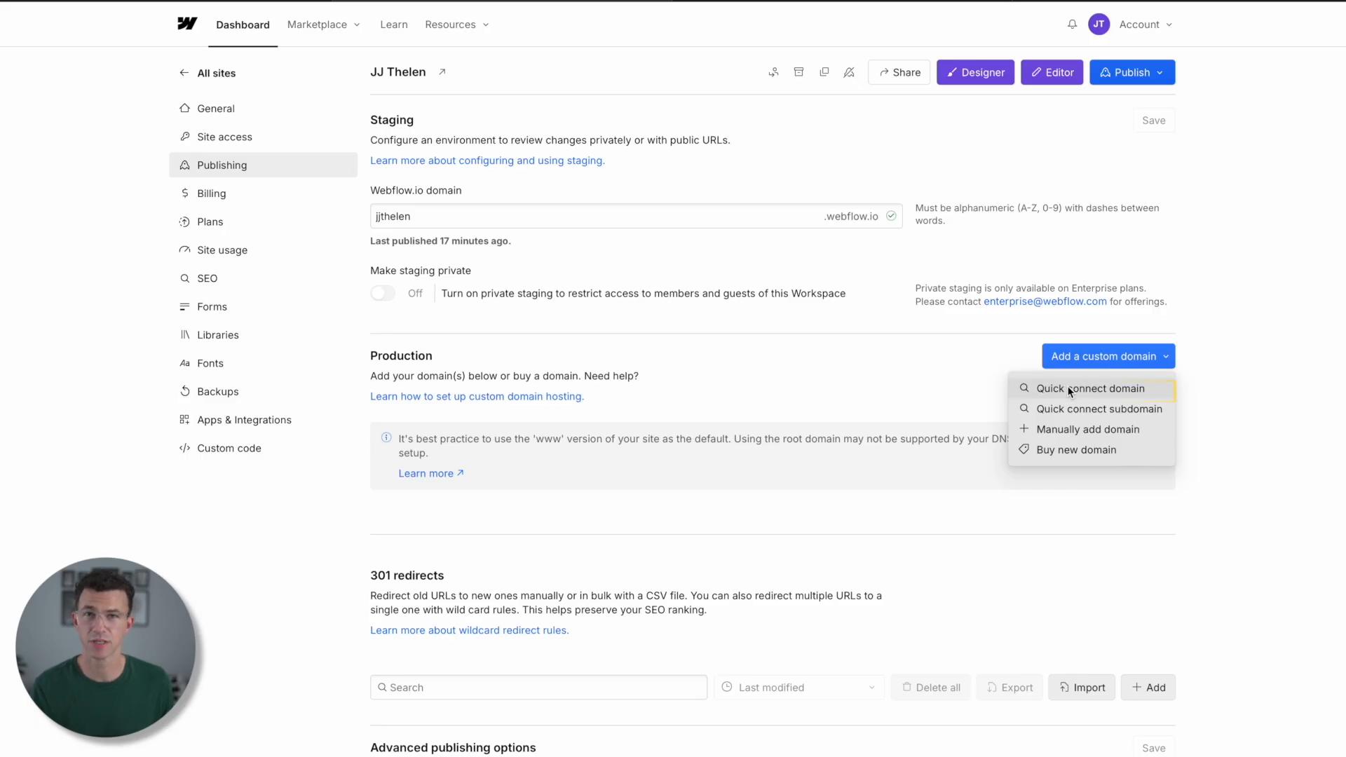
# - Quick connect the existing domain thefigcotutorials.com as a production domain and make its www version the default
pyautogui.click(1068, 387)
pyautogui.click(686, 541)
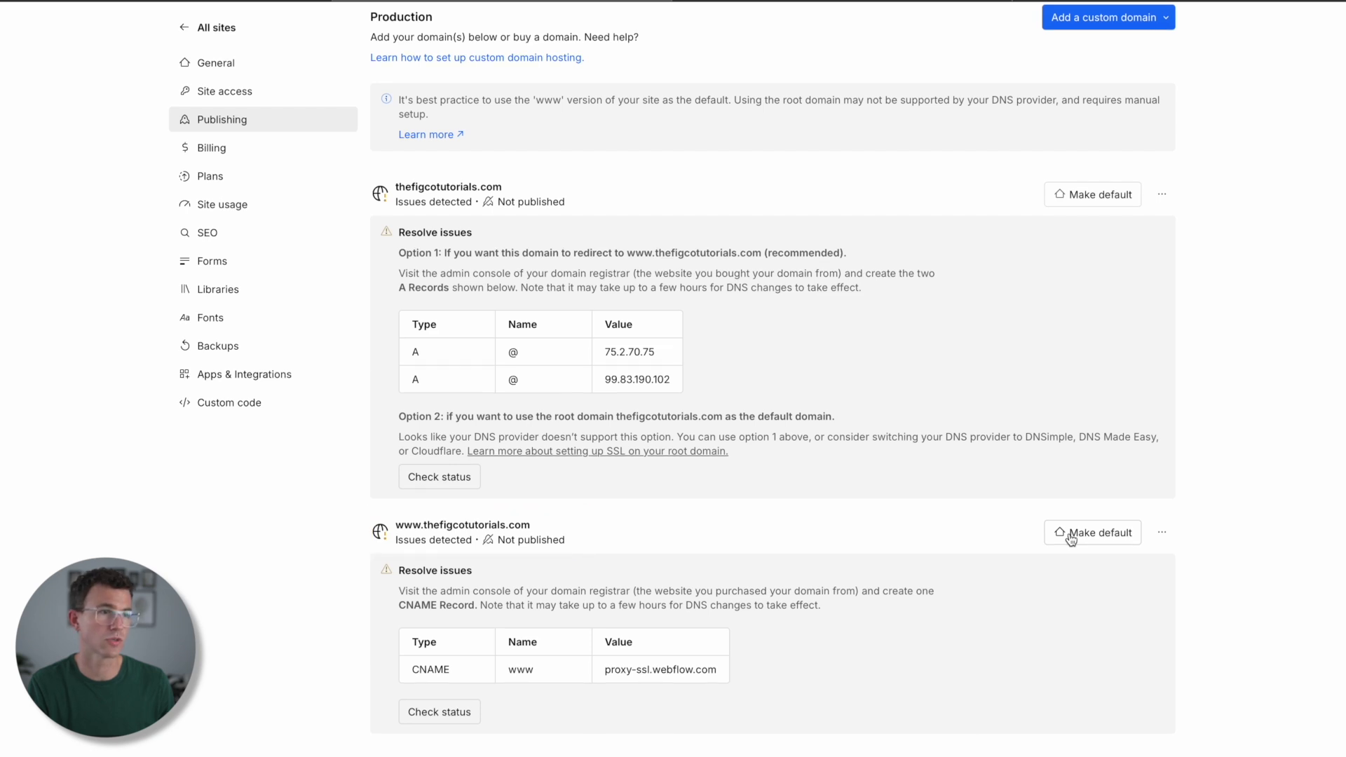
pyautogui.click(1070, 536)
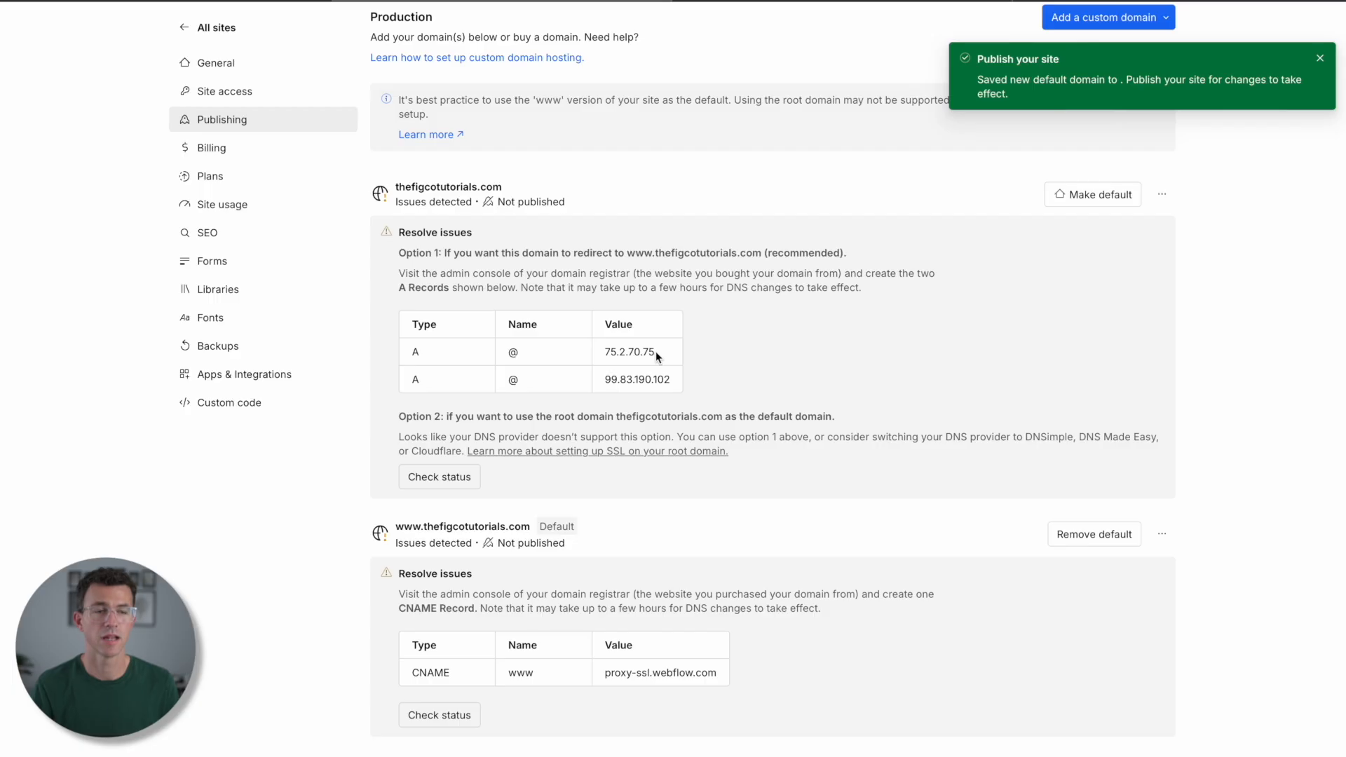
# - In the registrar's DNS records for thefigcotutorials.com, add two root A records with the answers 75.2.70.75 and 99.83.190.102
pyautogui.moveTo(655, 351); pyautogui.dragTo(614, 350)
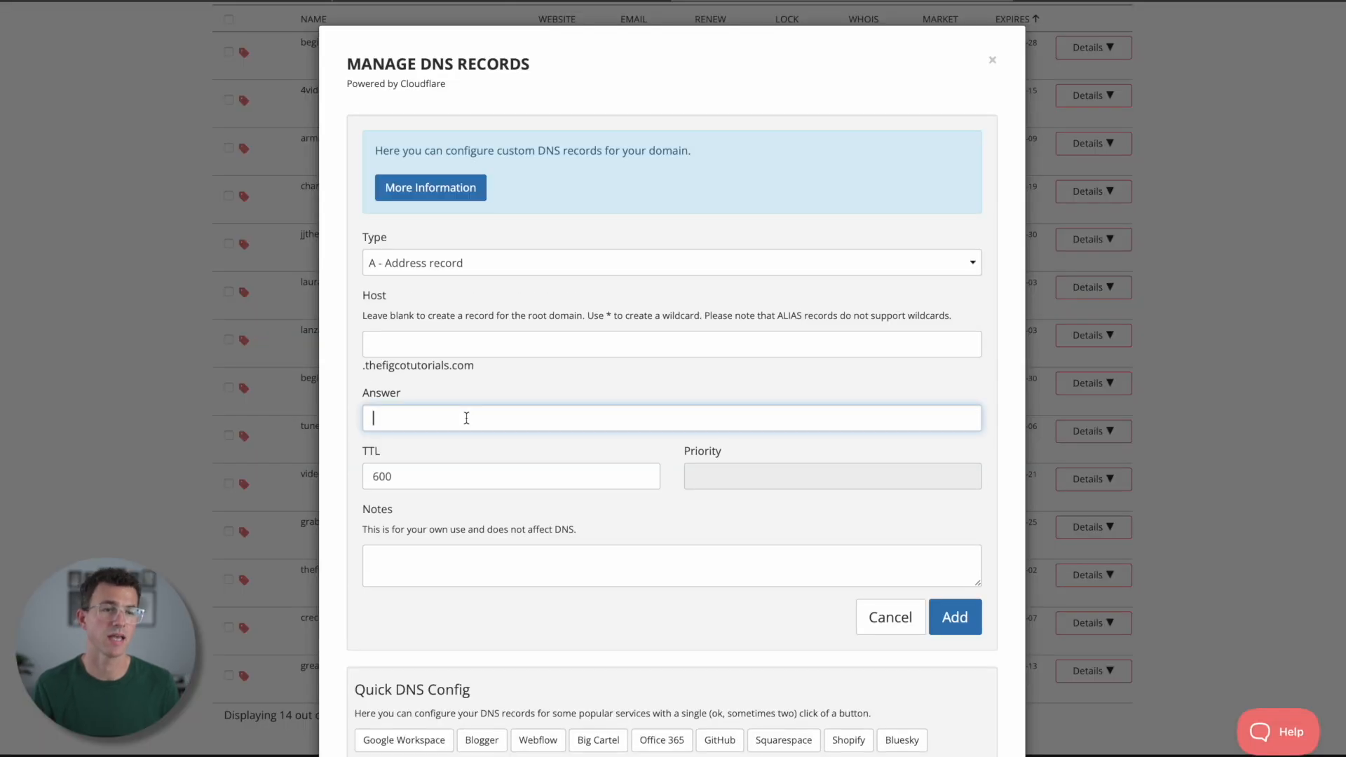
pyautogui.click(952, 617)
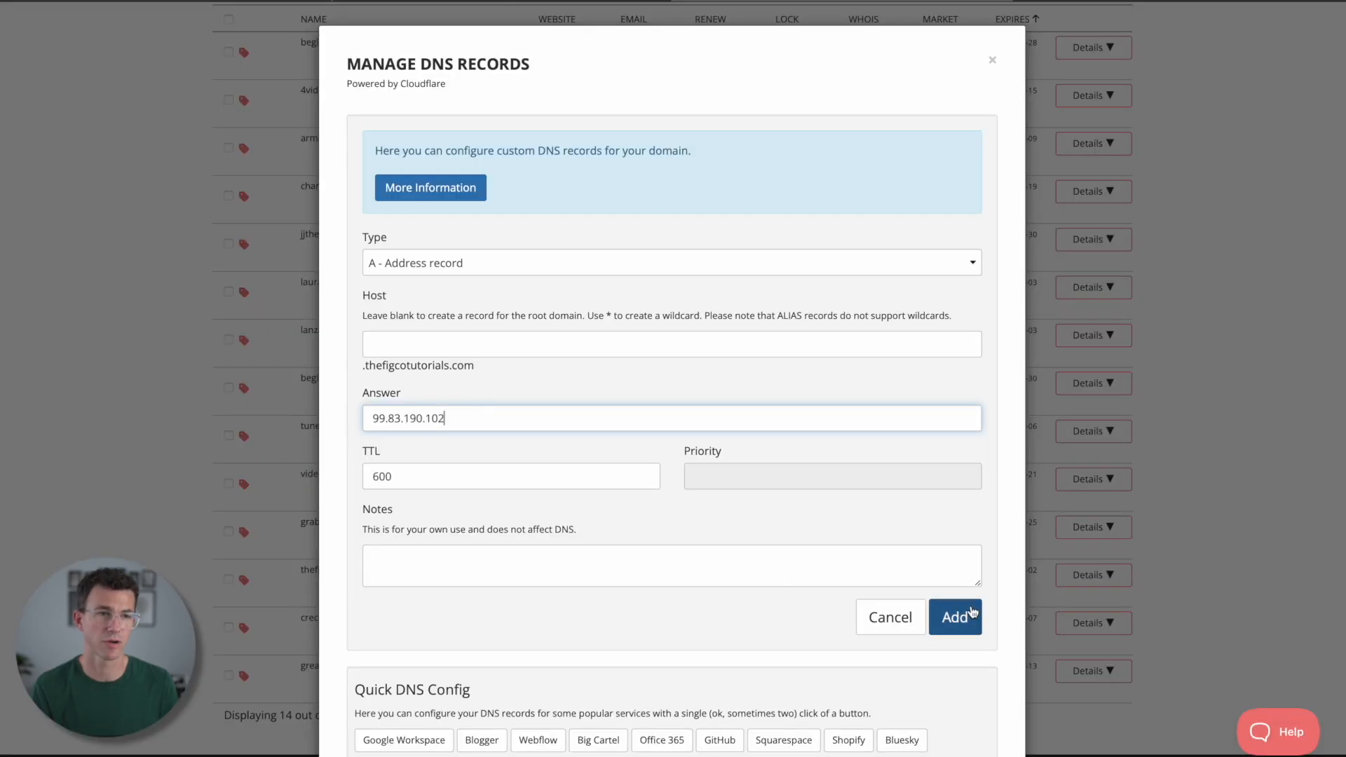
pyautogui.click(958, 616)
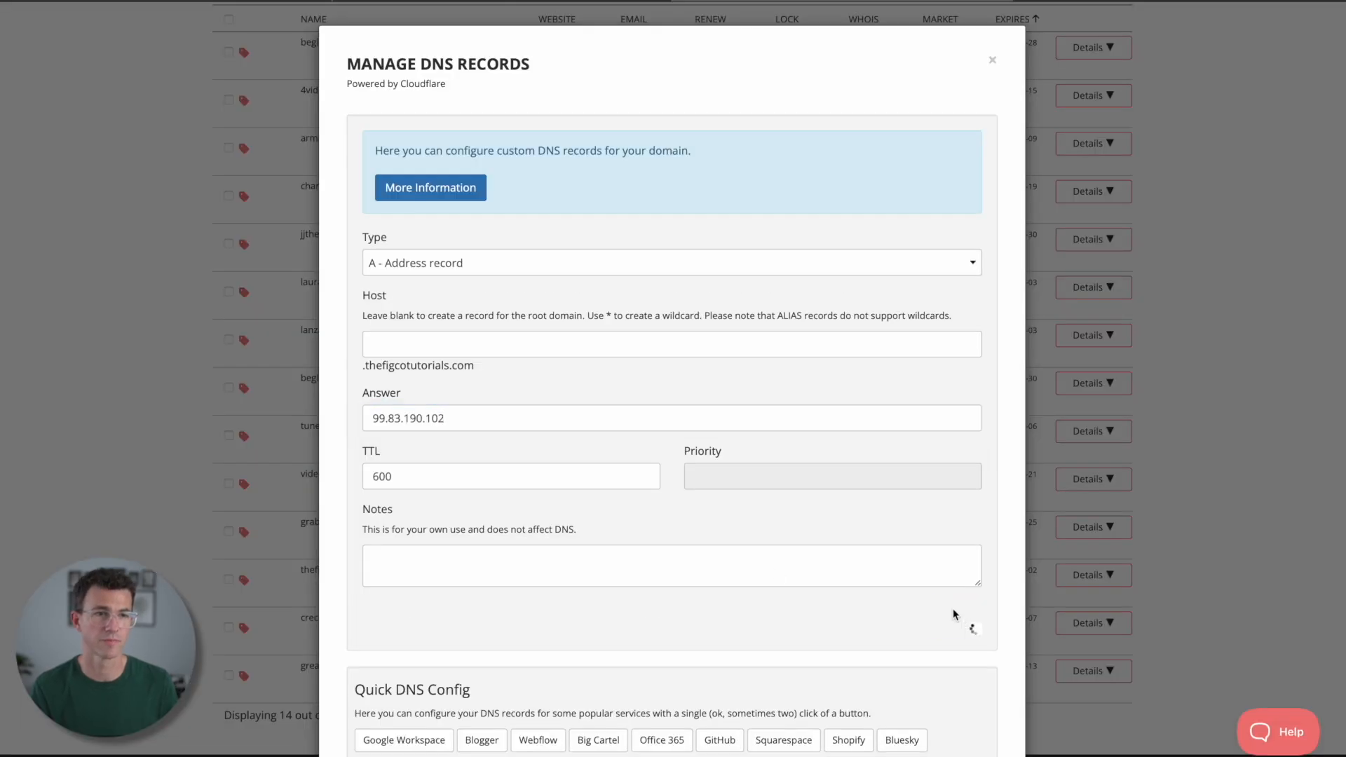
# - Fill in a CNAME record with host www and the answer proxy-ssl.webflow.com copied from the Webflow publishing settings
pyautogui.click(599, 261)
pyautogui.click(591, 330)
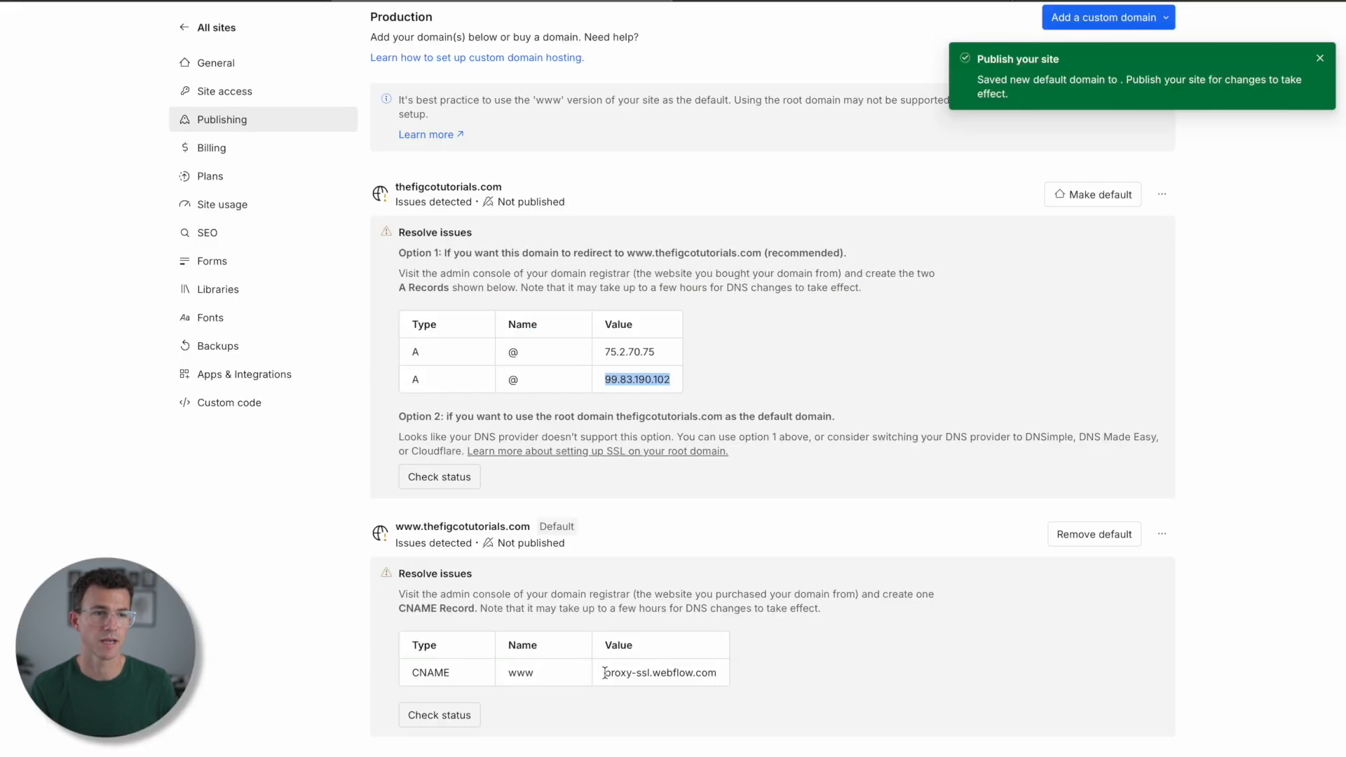
pyautogui.moveTo(605, 673); pyautogui.dragTo(671, 671)
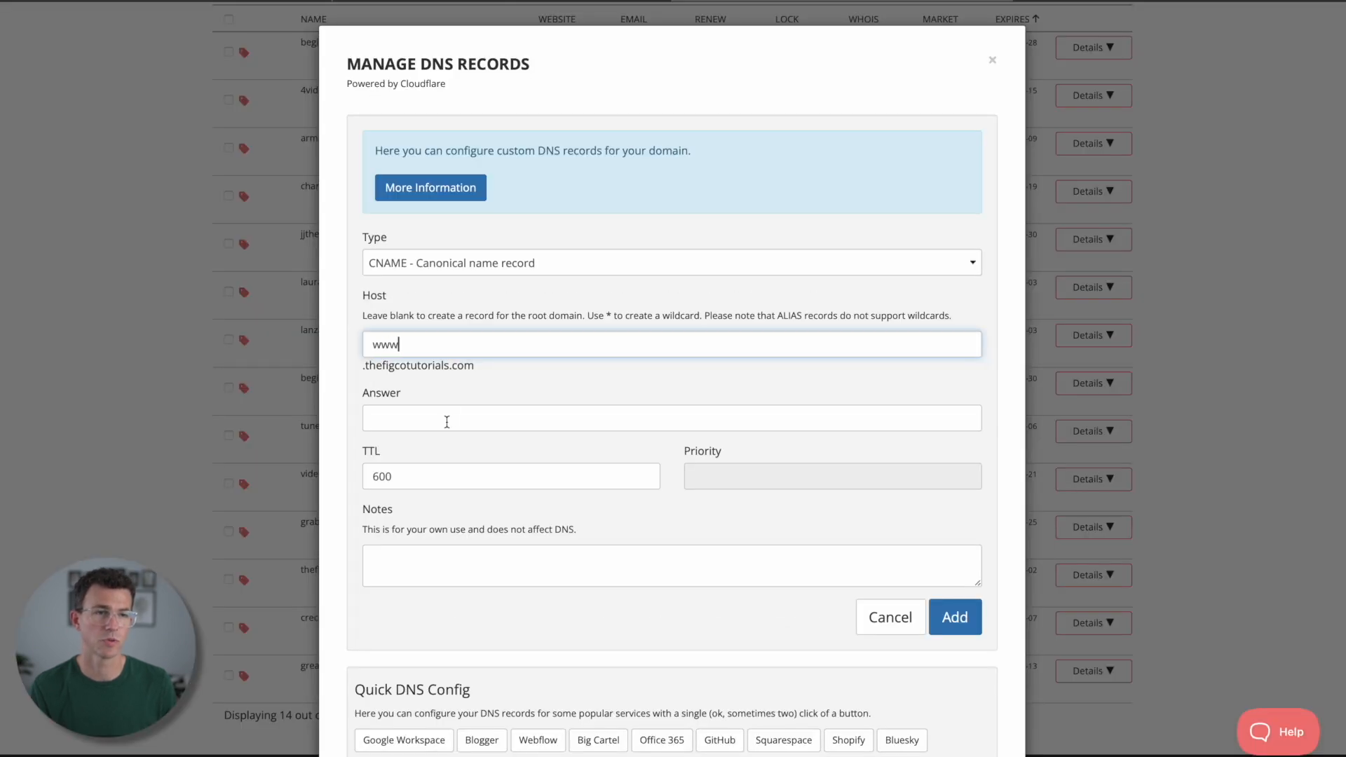
pyautogui.click(447, 421)
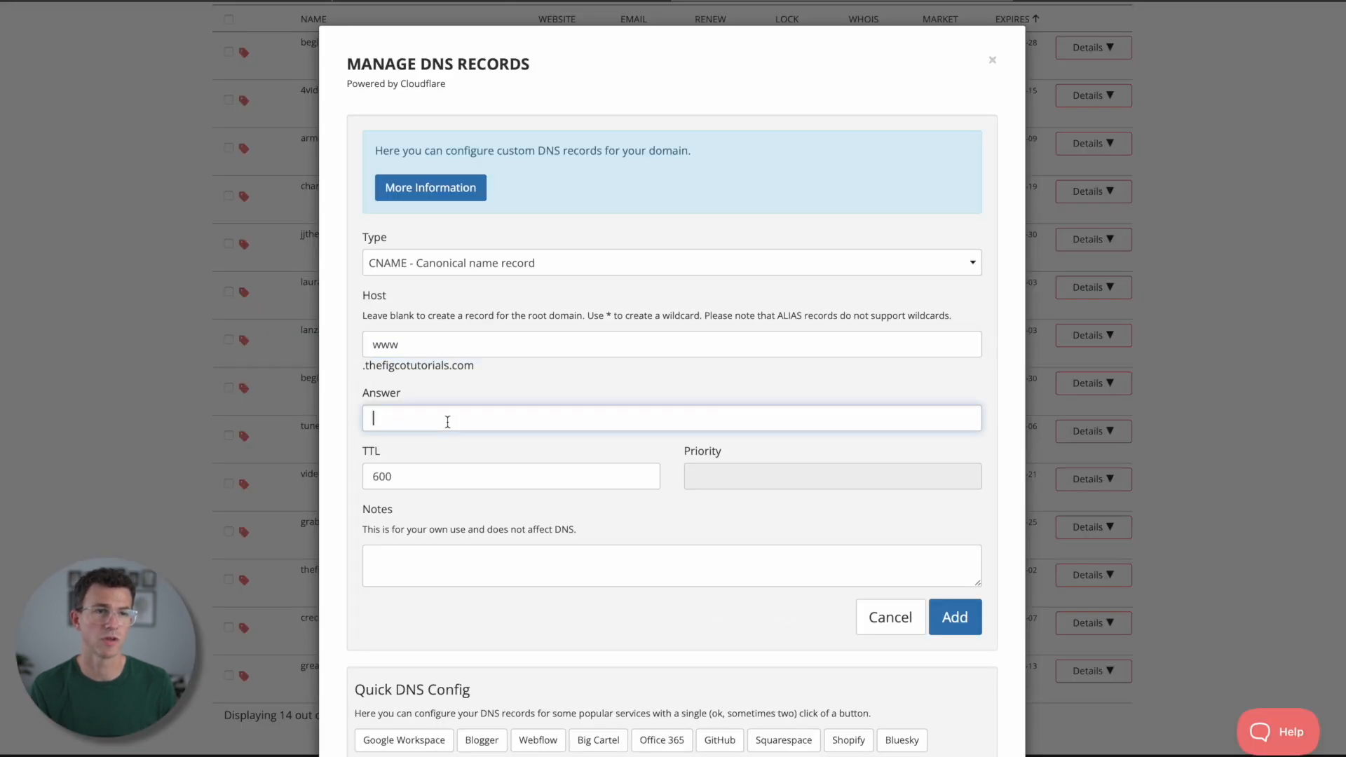
pyautogui.write('proxy-ssl.webflow.com')
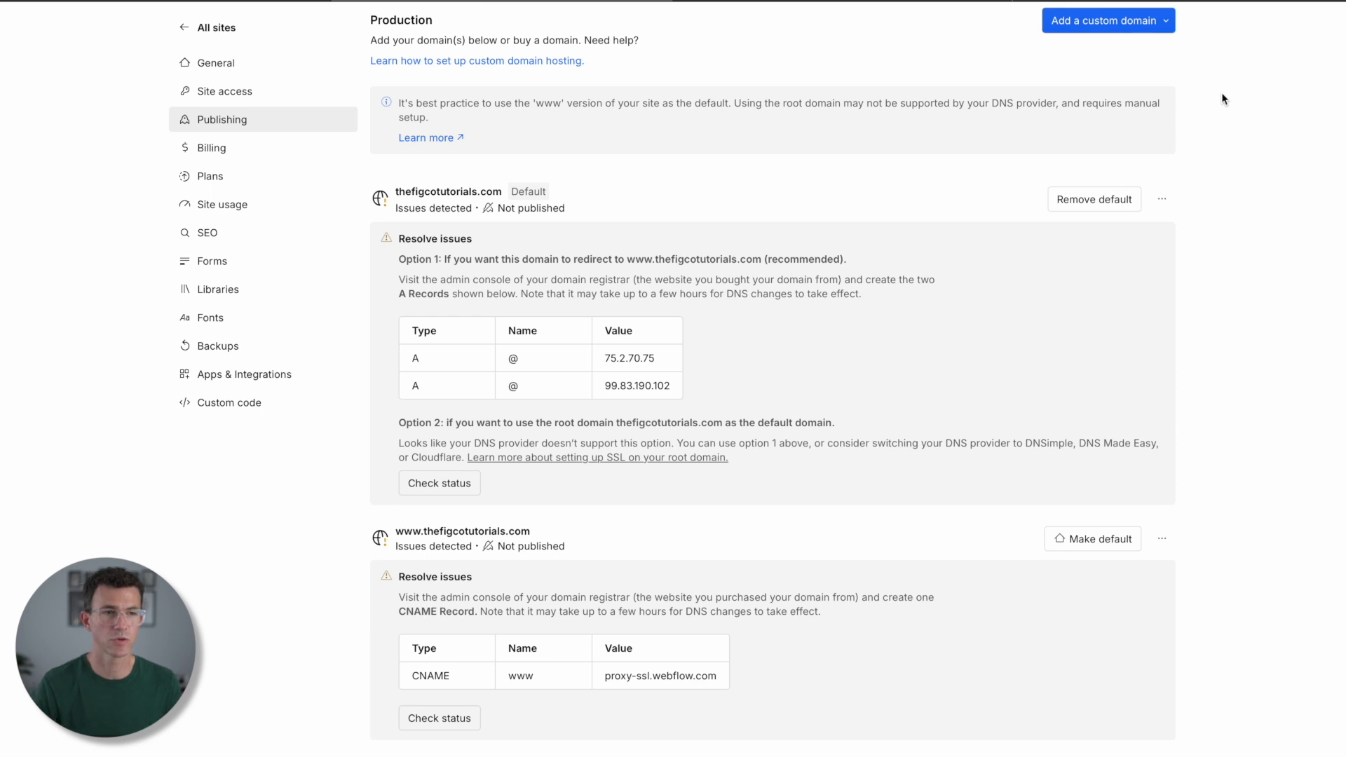
pyautogui.scroll(5, 1224, 99)
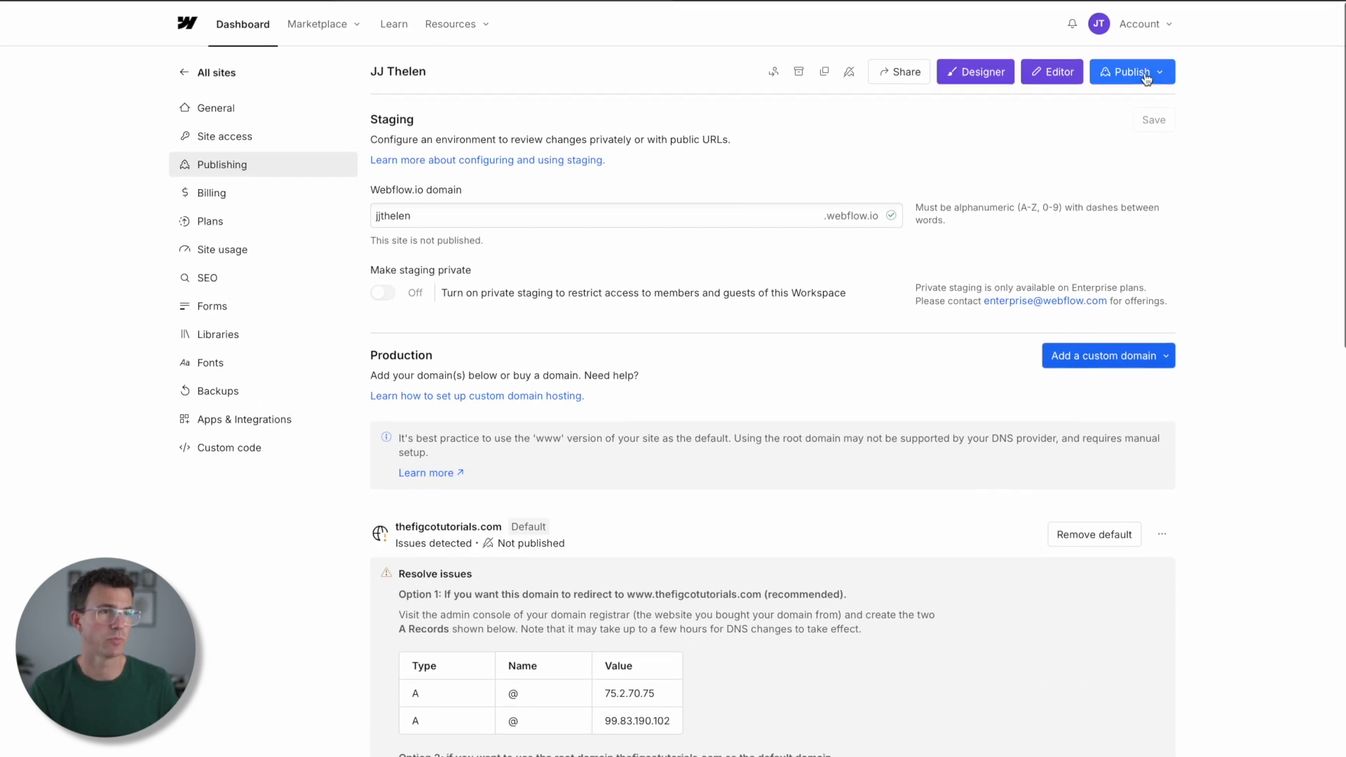
pyautogui.click(1146, 77)
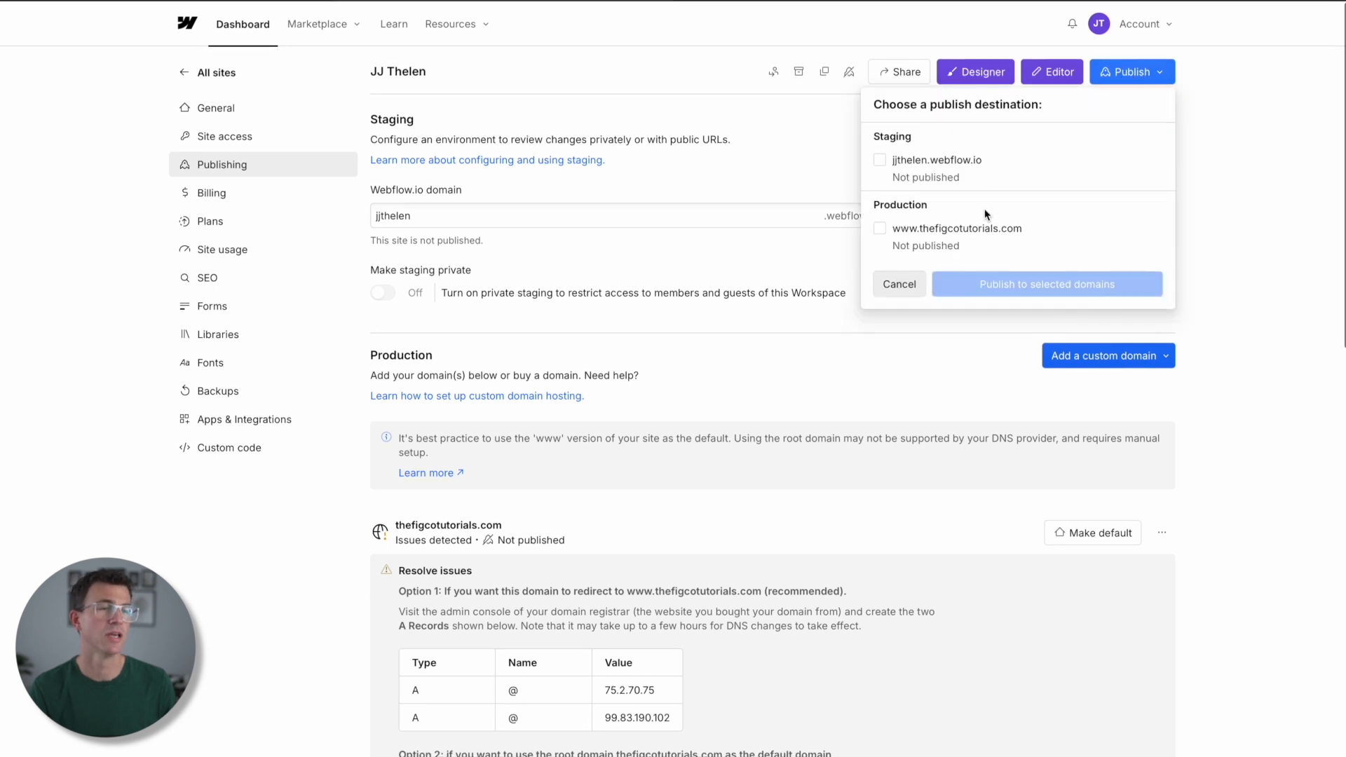
pyautogui.click(881, 229)
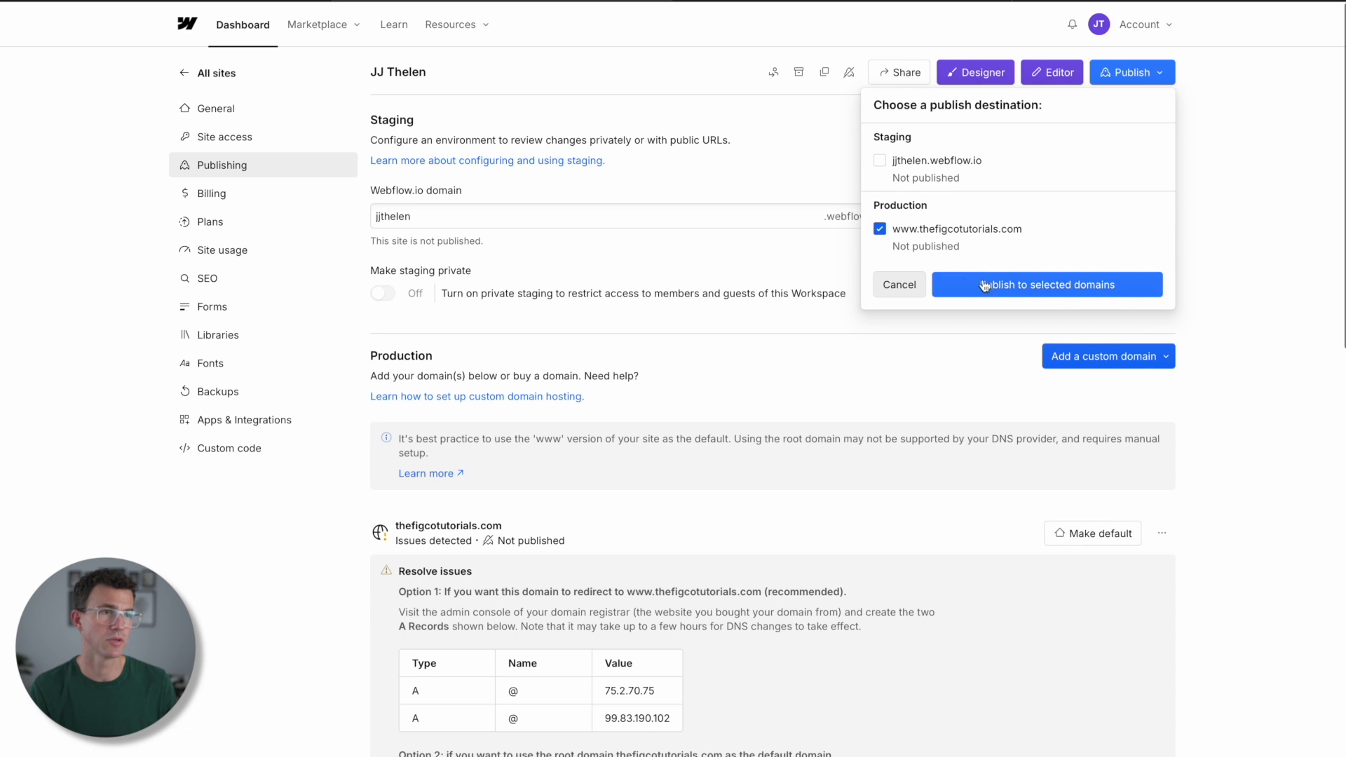
pyautogui.click(1025, 286)
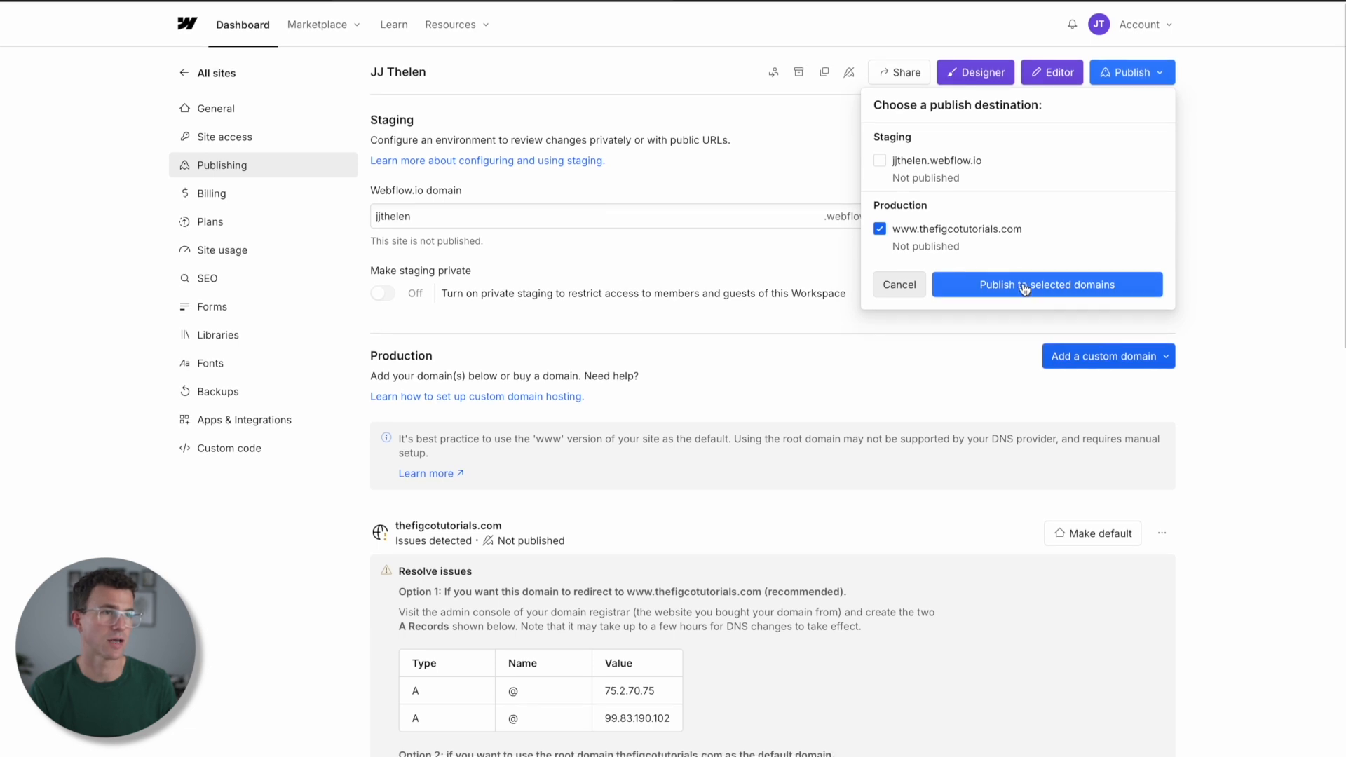
pyautogui.click(1032, 232)
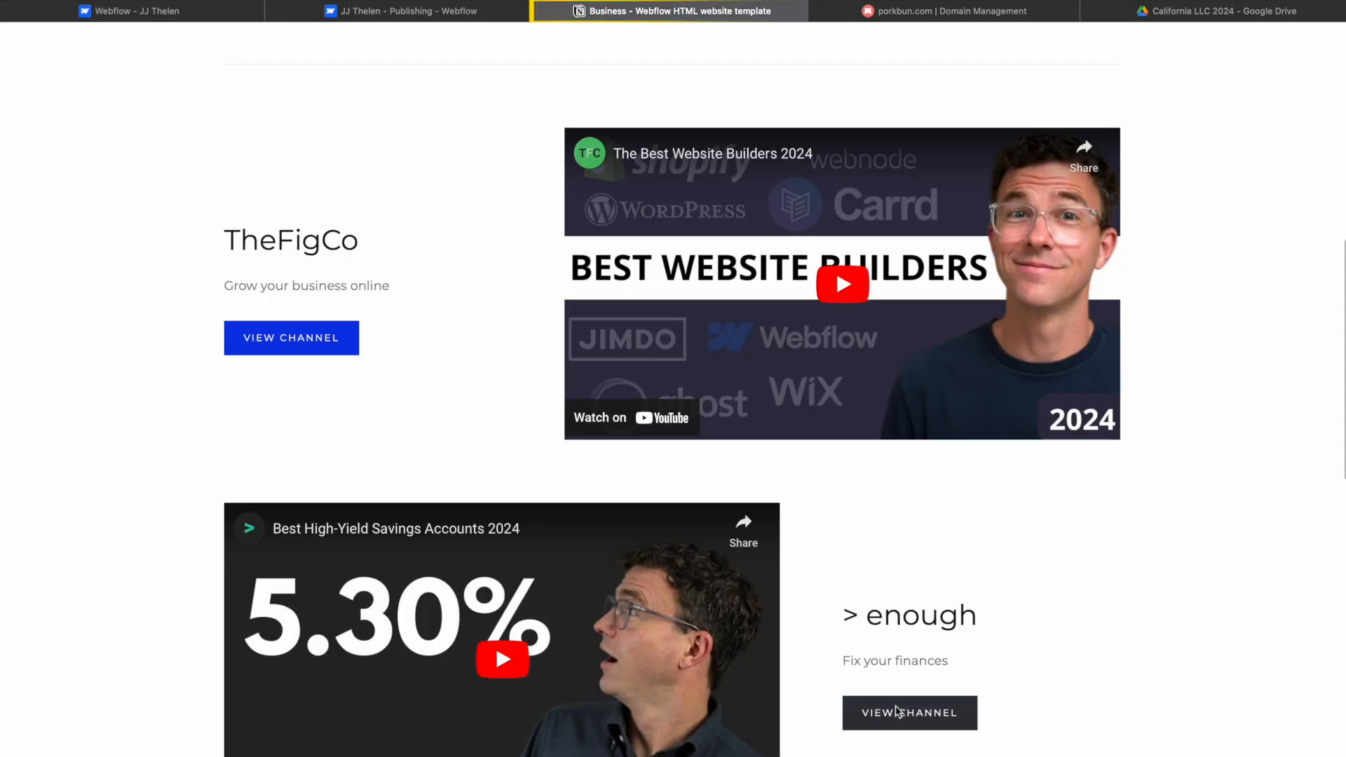
pyautogui.click(897, 712)
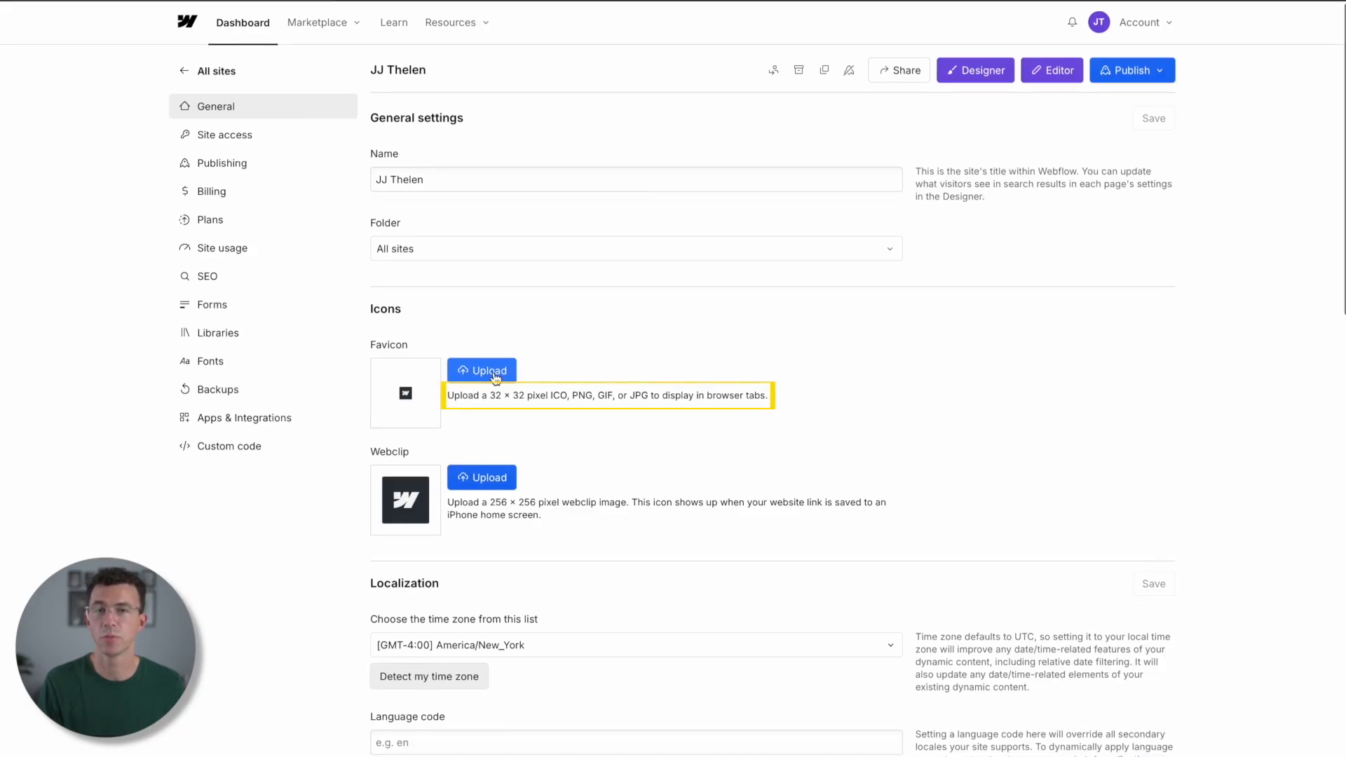
# - Download the JJ favicon design from Canva as a PNG at size 0.75 (30 × 30 px) and upload it as the site's favicon
pyautogui.click(495, 377)
pyautogui.click(938, 515)
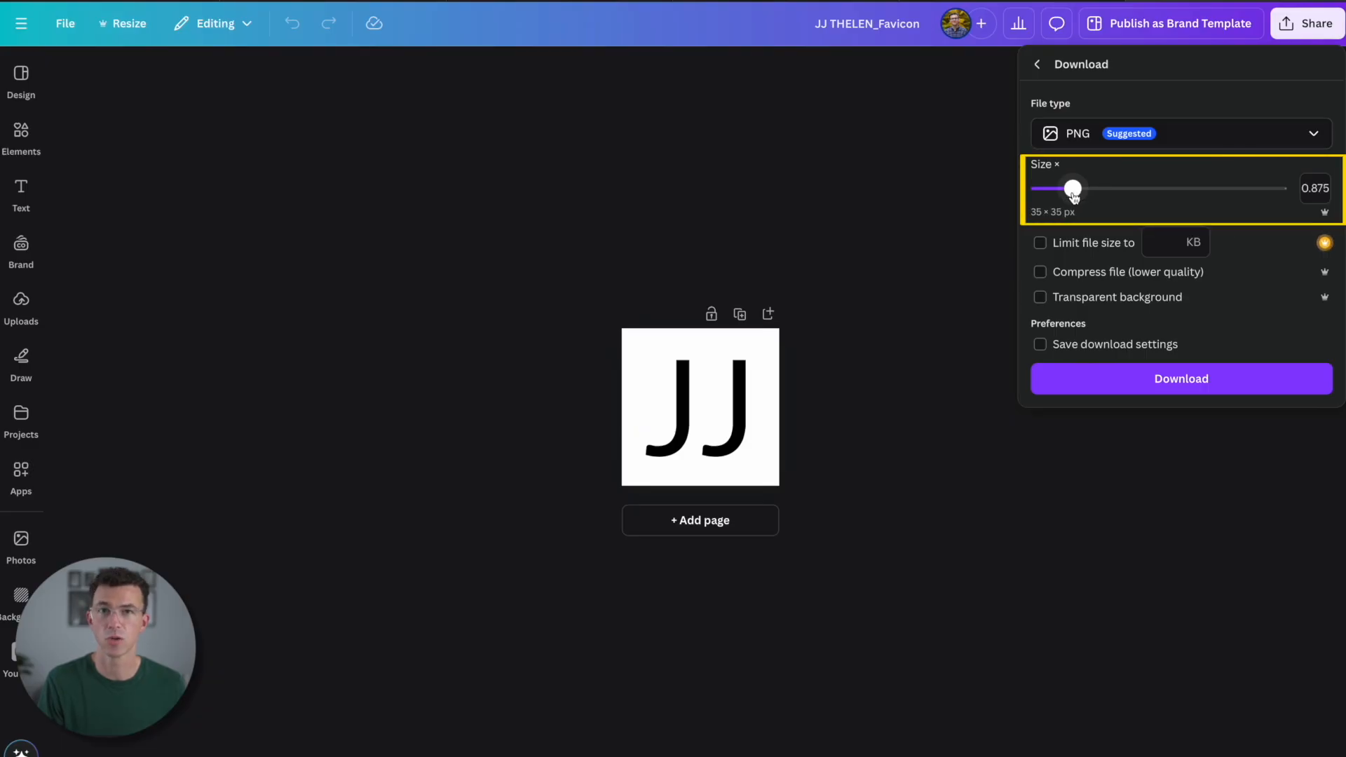
pyautogui.moveTo(1072, 189); pyautogui.dragTo(1063, 195)
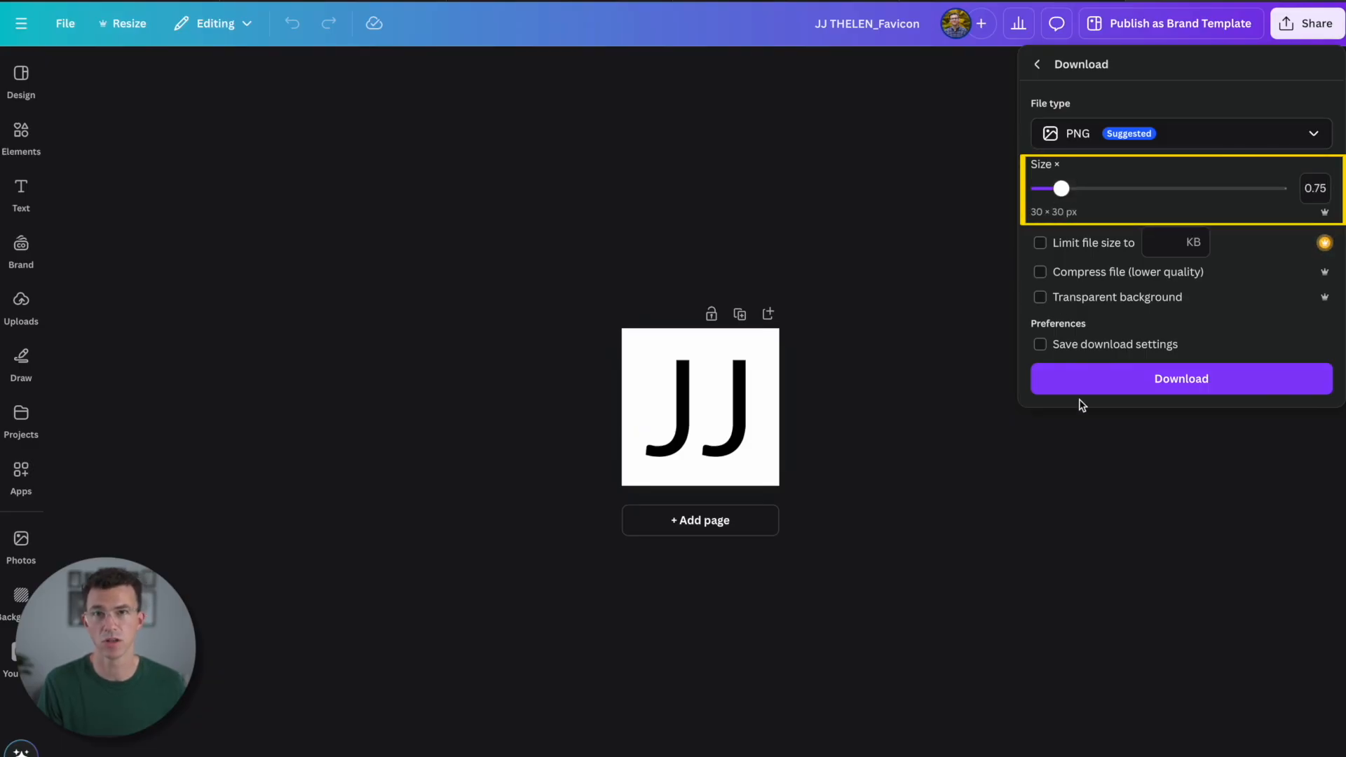
pyautogui.click(1175, 381)
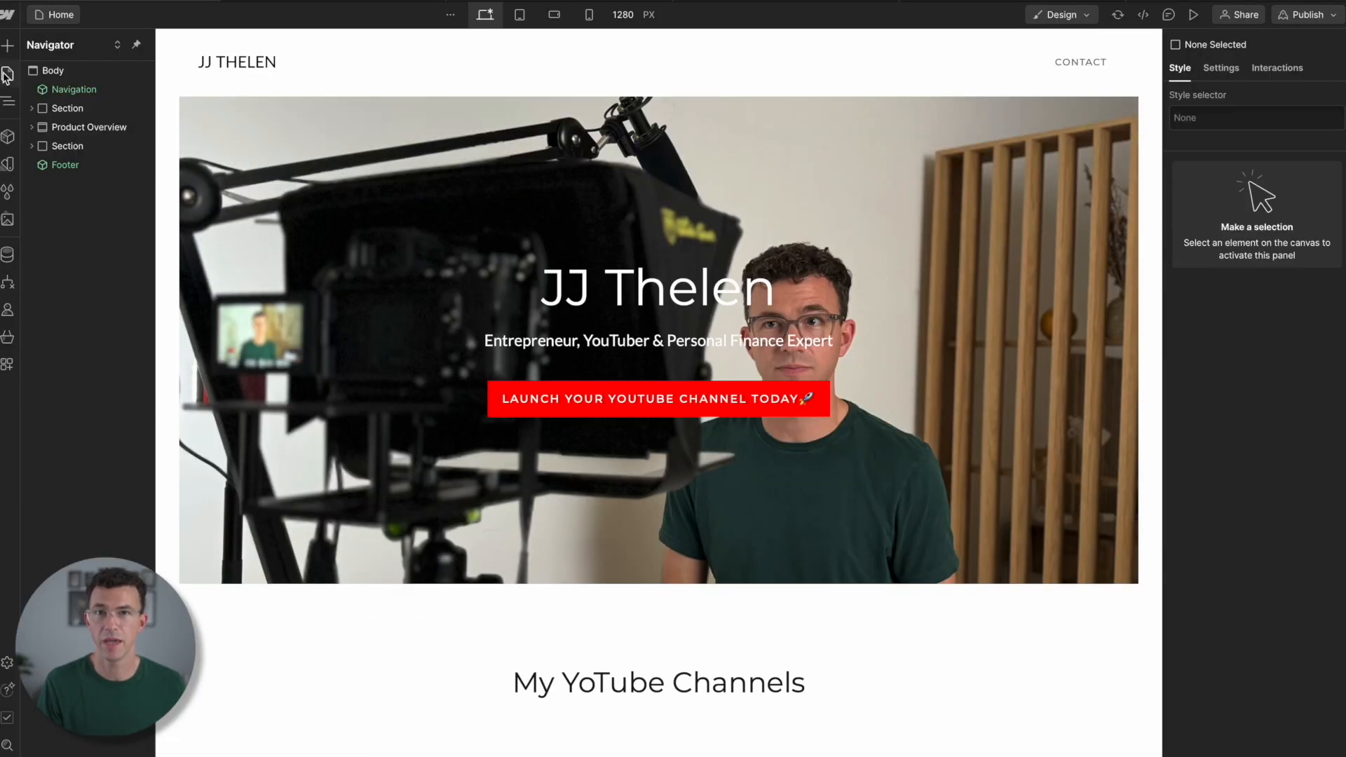
# - In the Home page's settings, add the owner's name to the page name and the page title
pyautogui.click(7, 74)
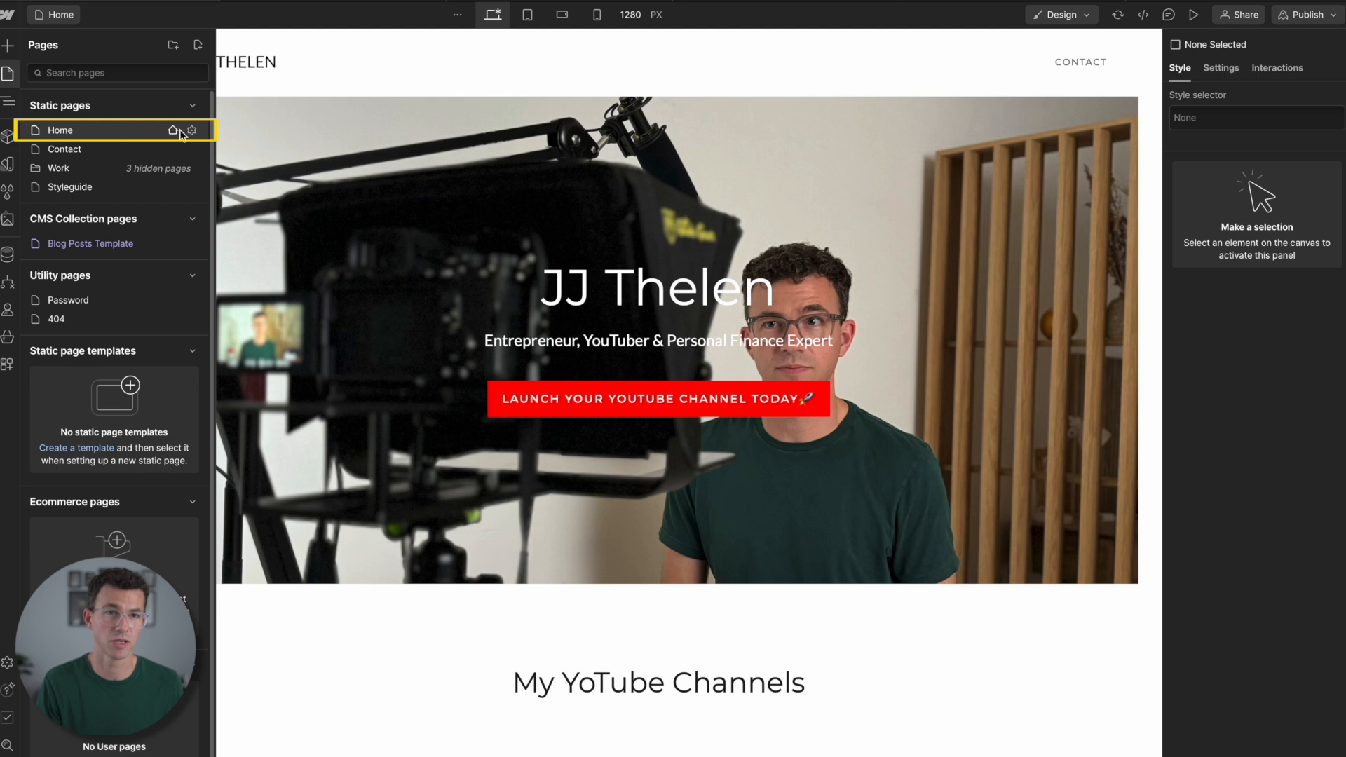
pyautogui.click(192, 131)
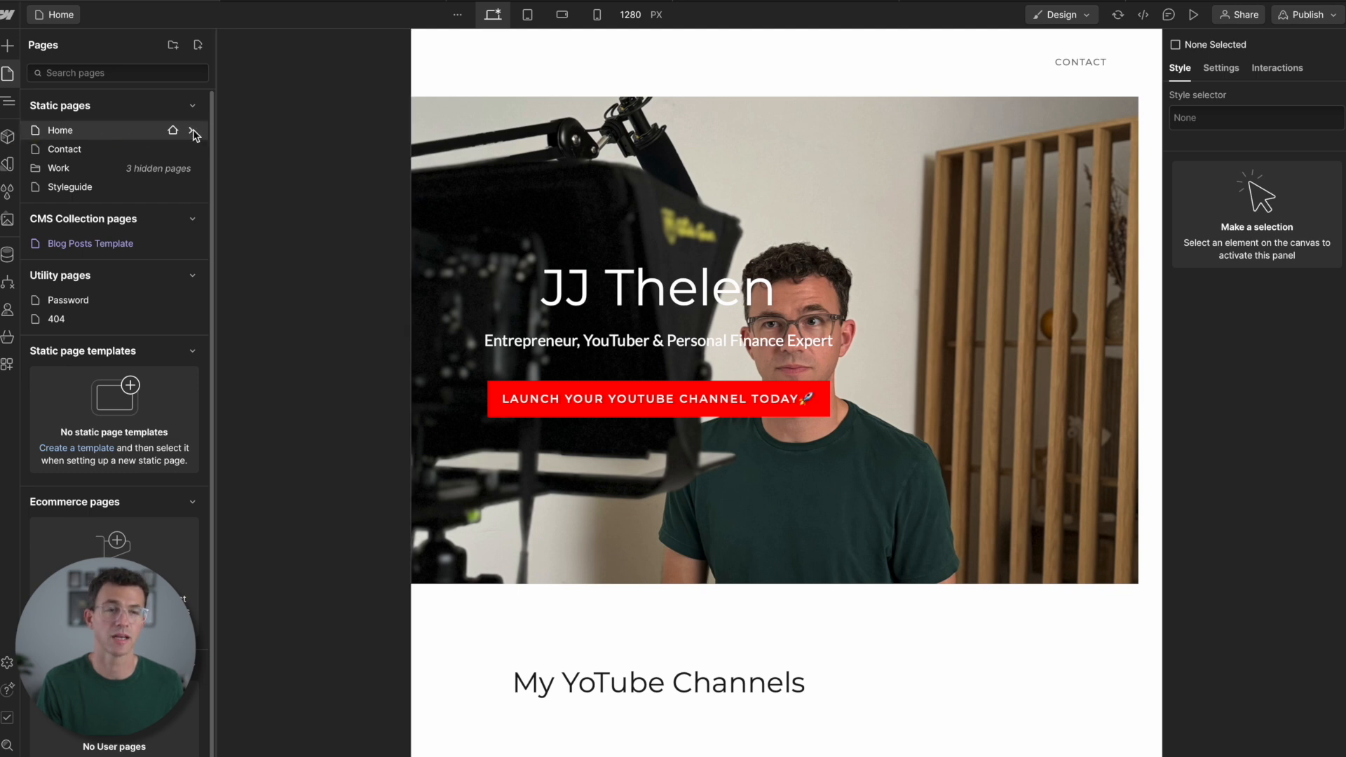
pyautogui.write('JJ Thelen')
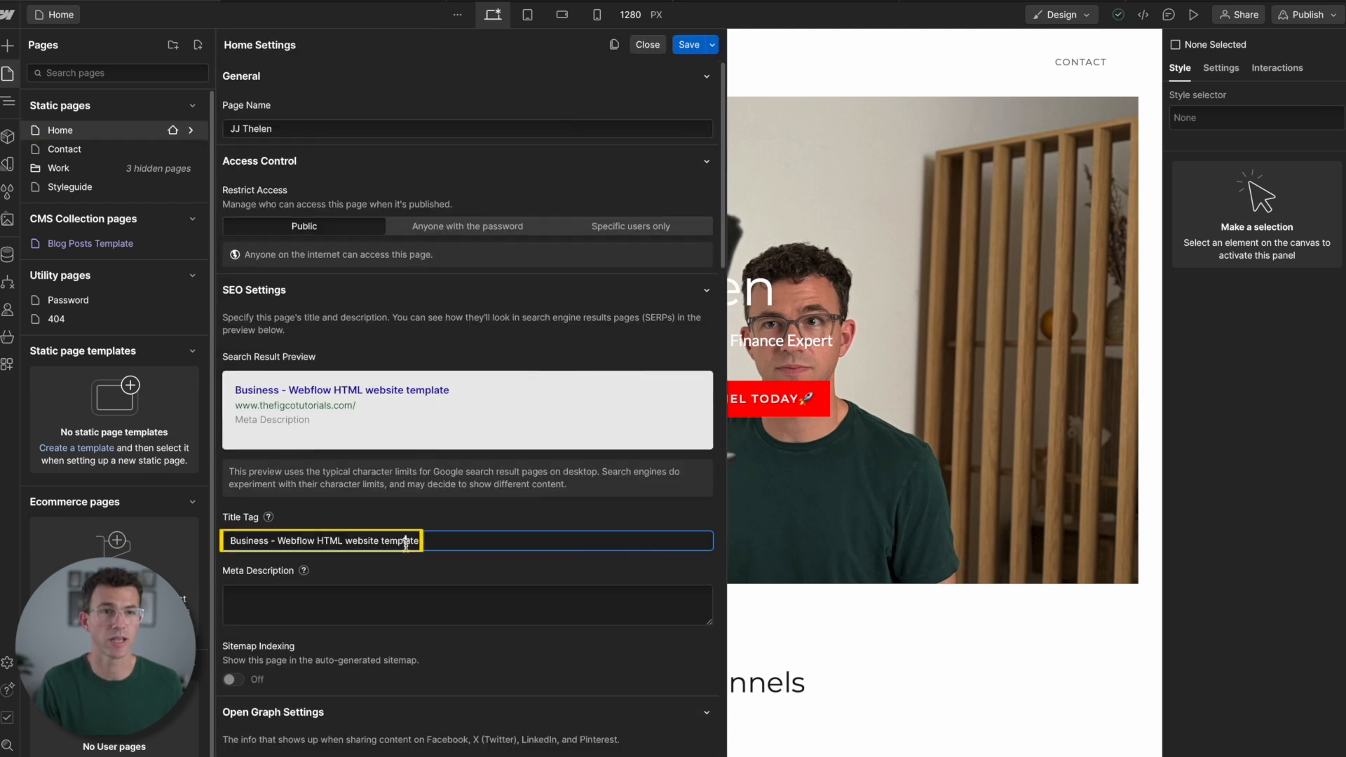
pyautogui.tripleClick(407, 542)
pyautogui.write('JJ Thelen')
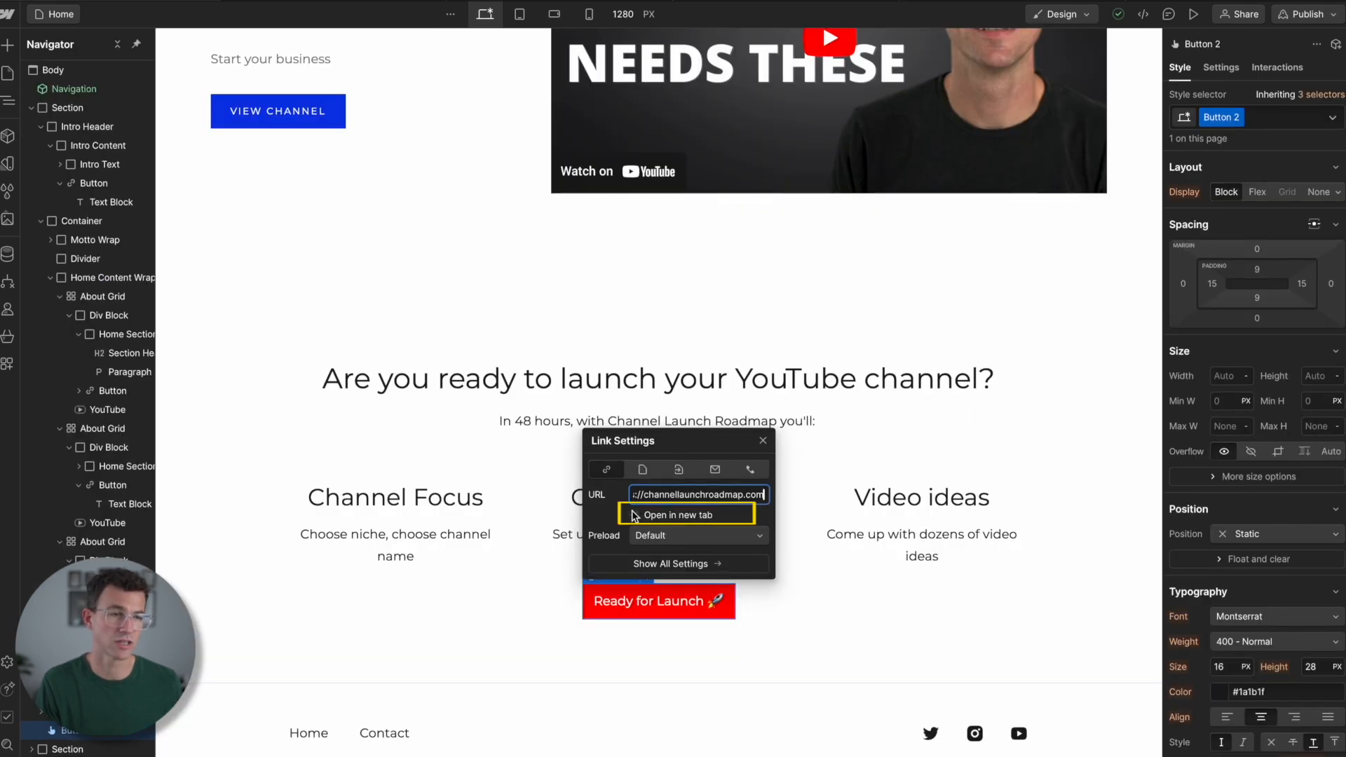
pyautogui.click(635, 516)
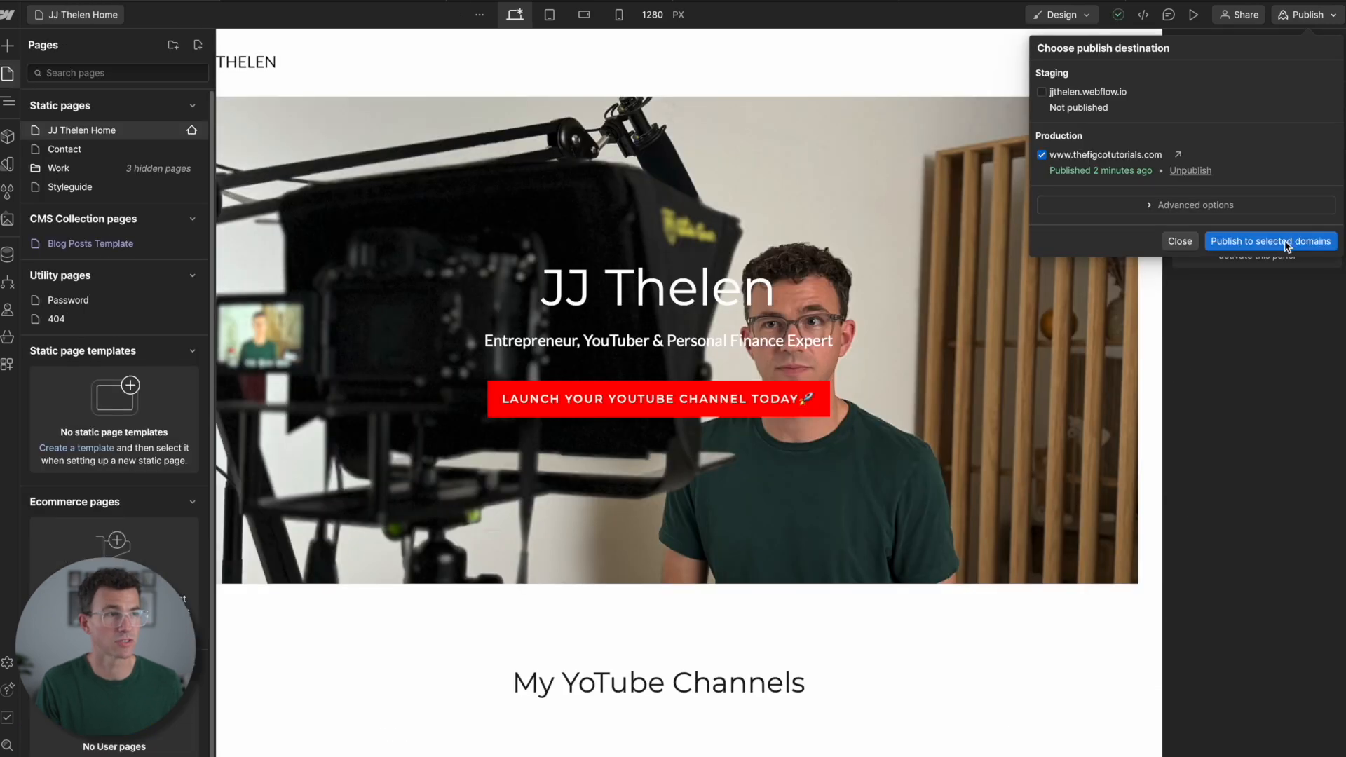
pyautogui.click(1287, 242)
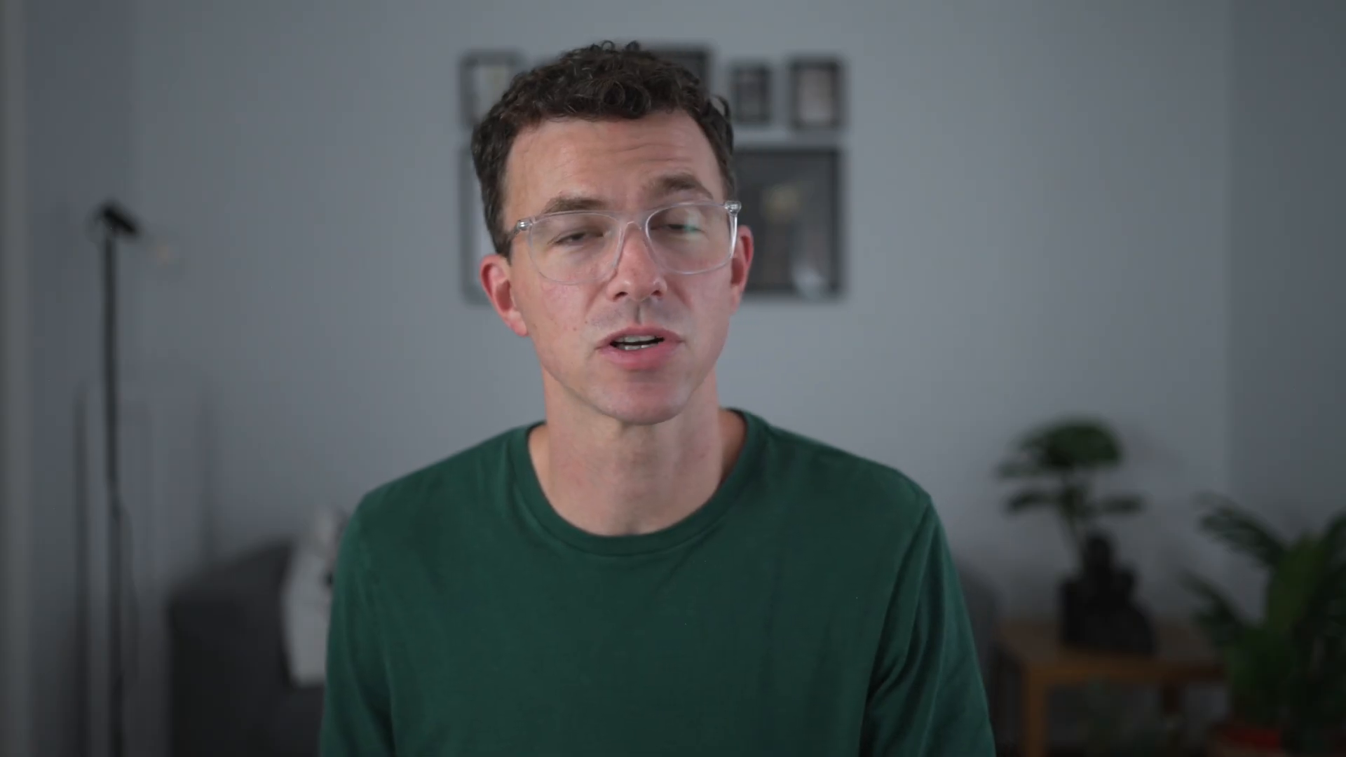